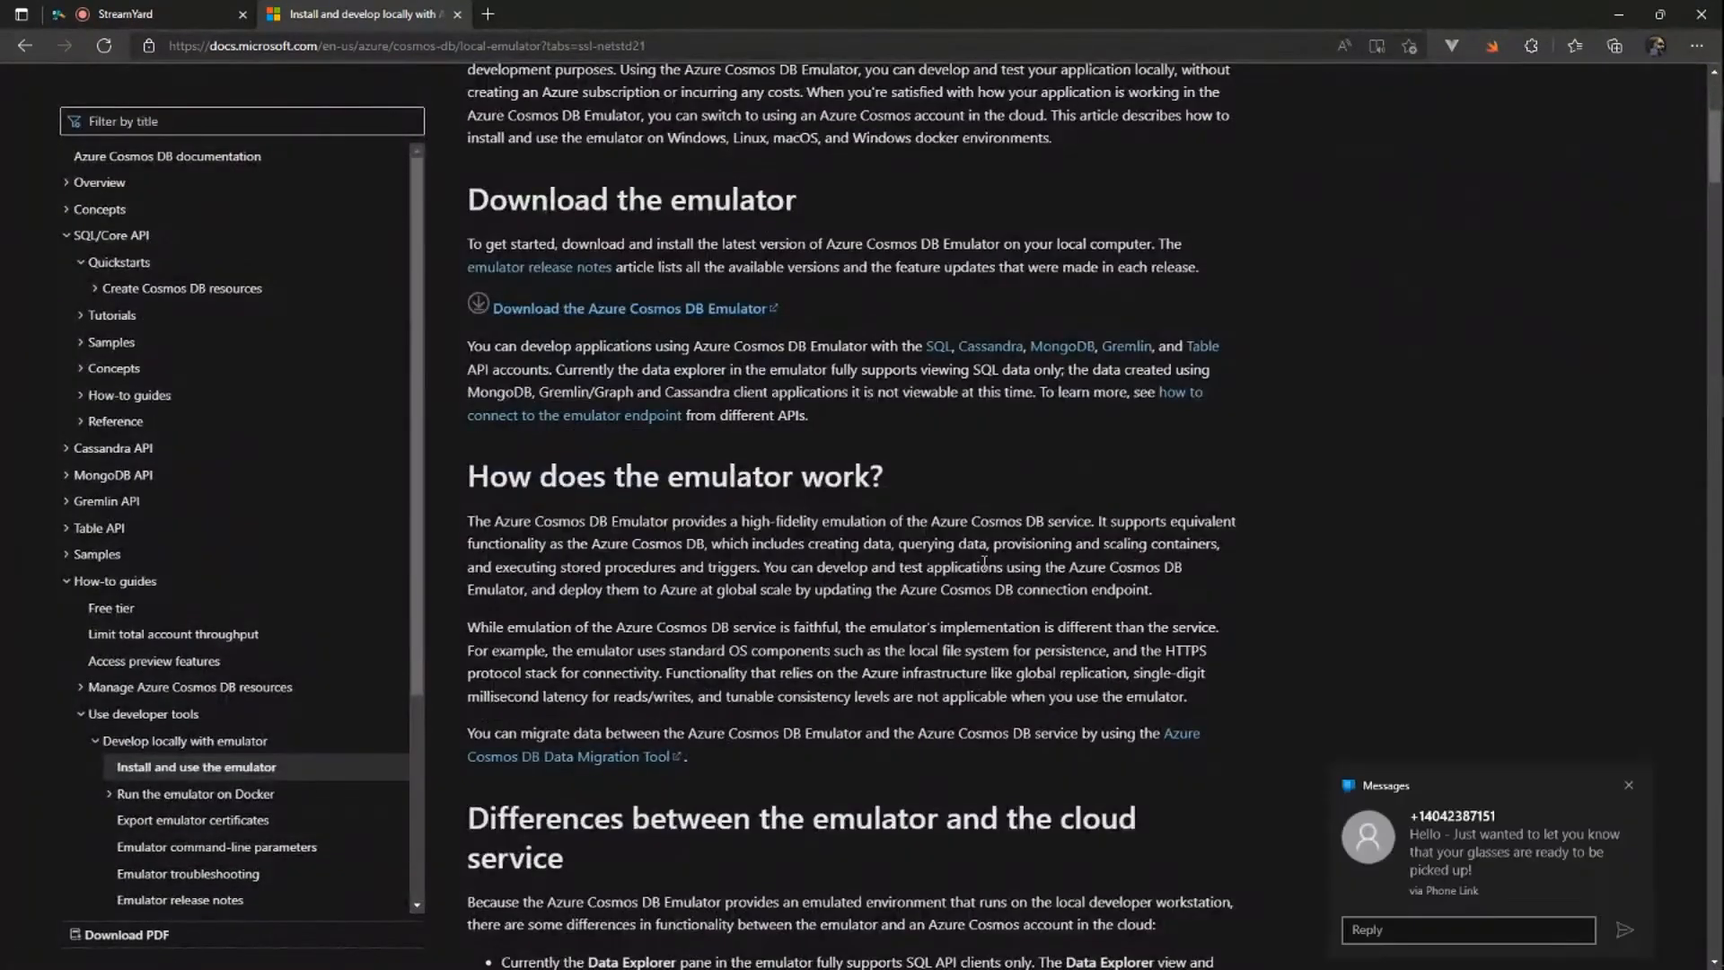
# Step: Dismiss the incoming message notification and check the Focus assist option in the Windows quick settings
pyautogui.click(1630, 785)
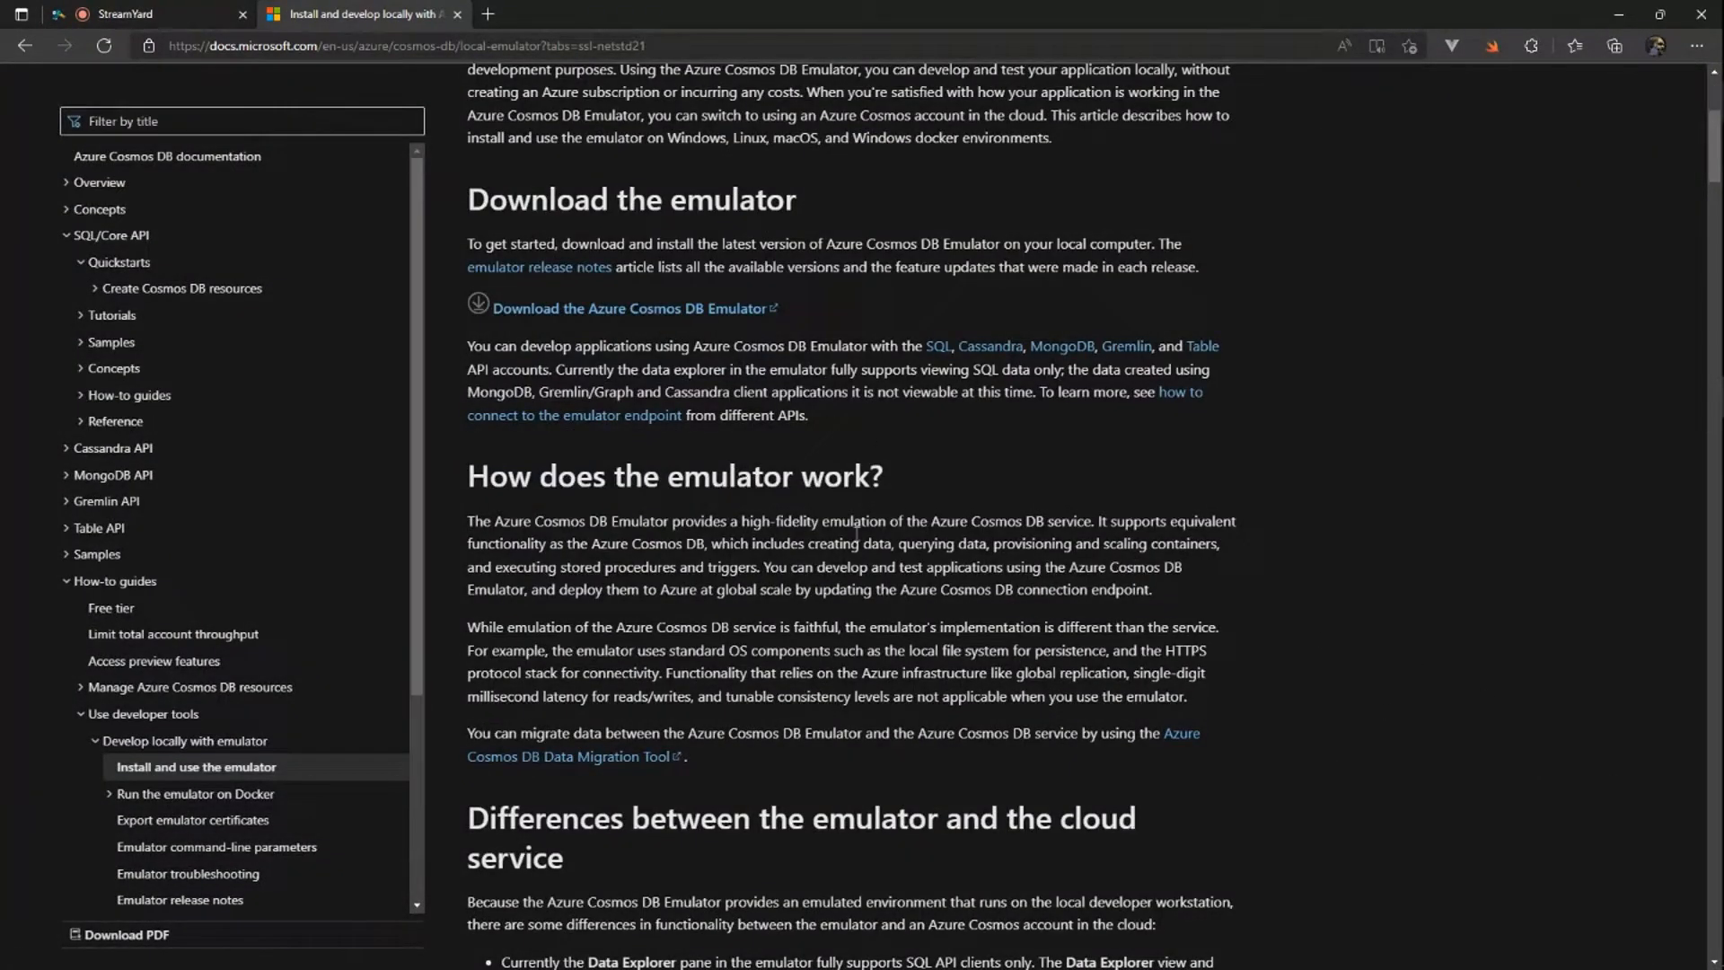
pyautogui.moveTo(1720, 691)
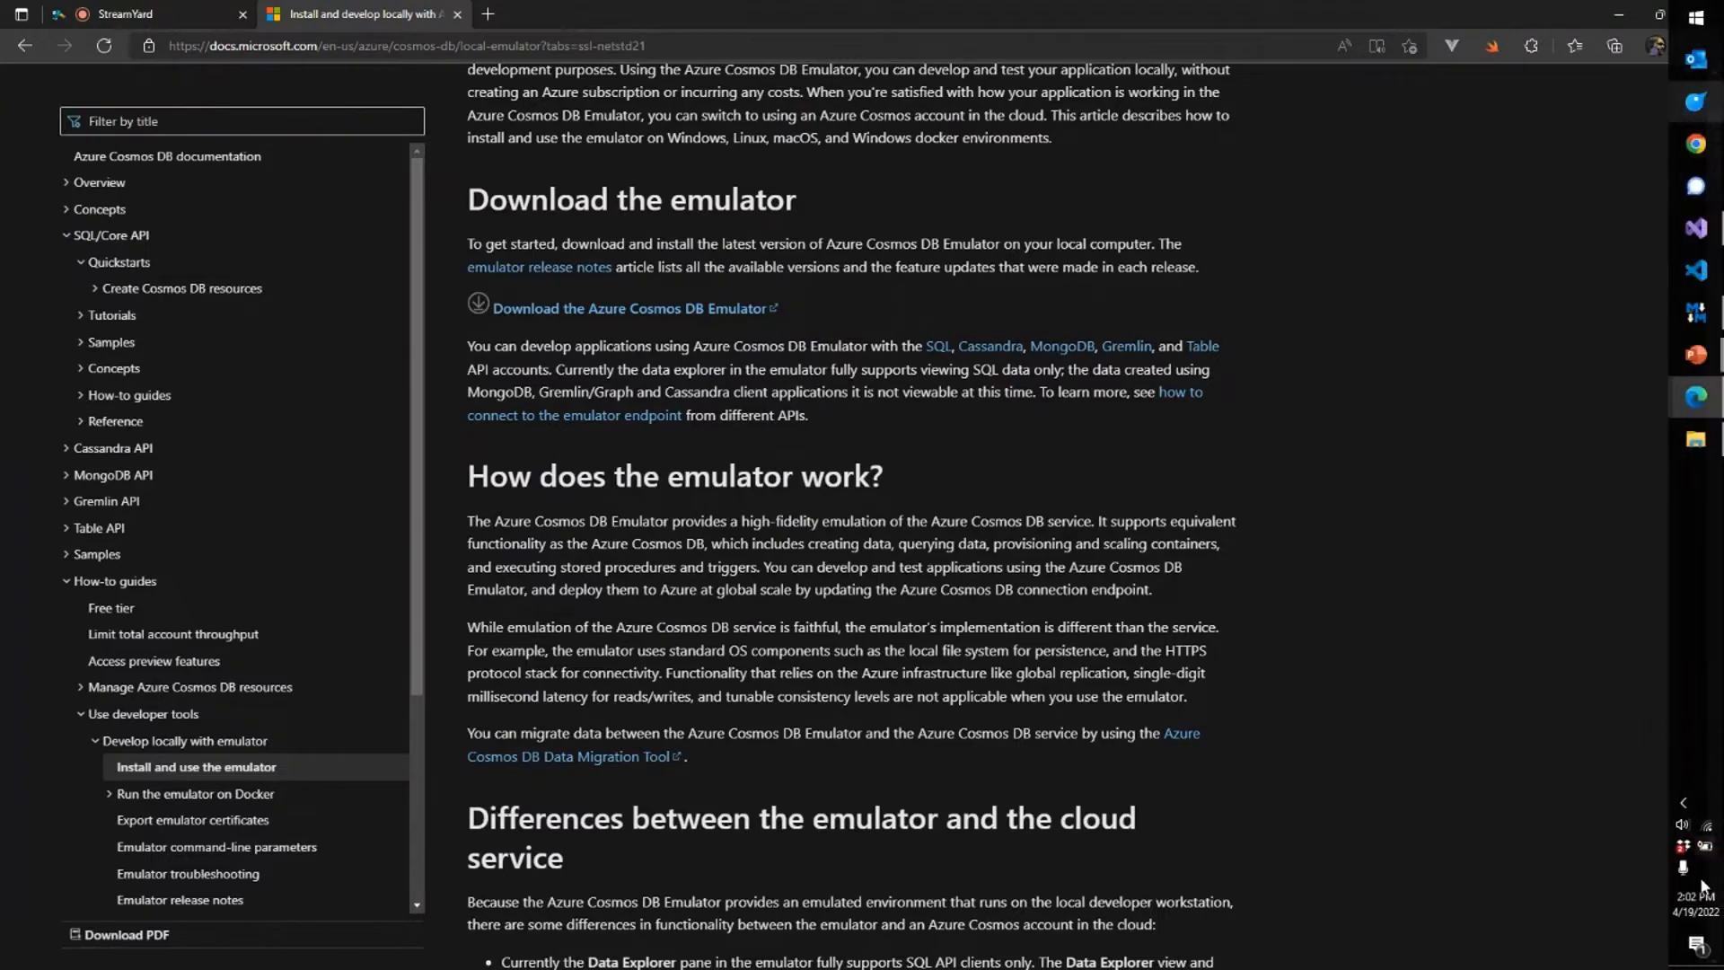
pyautogui.click(1694, 947)
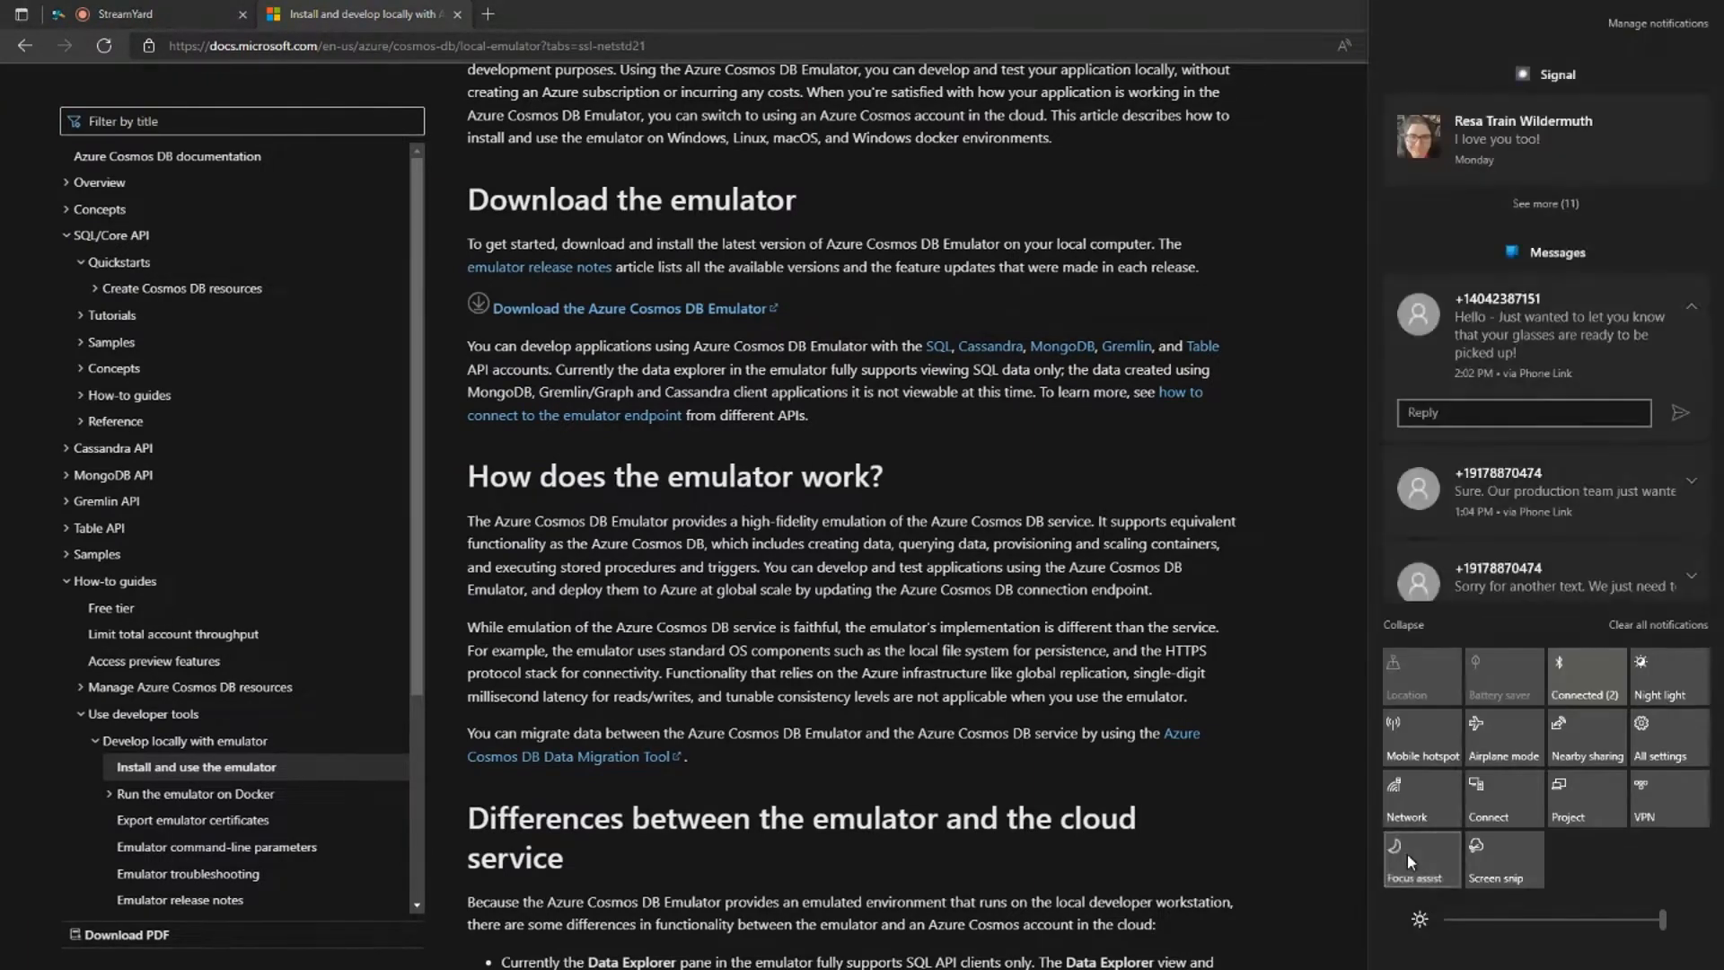
pyautogui.click(1132, 797)
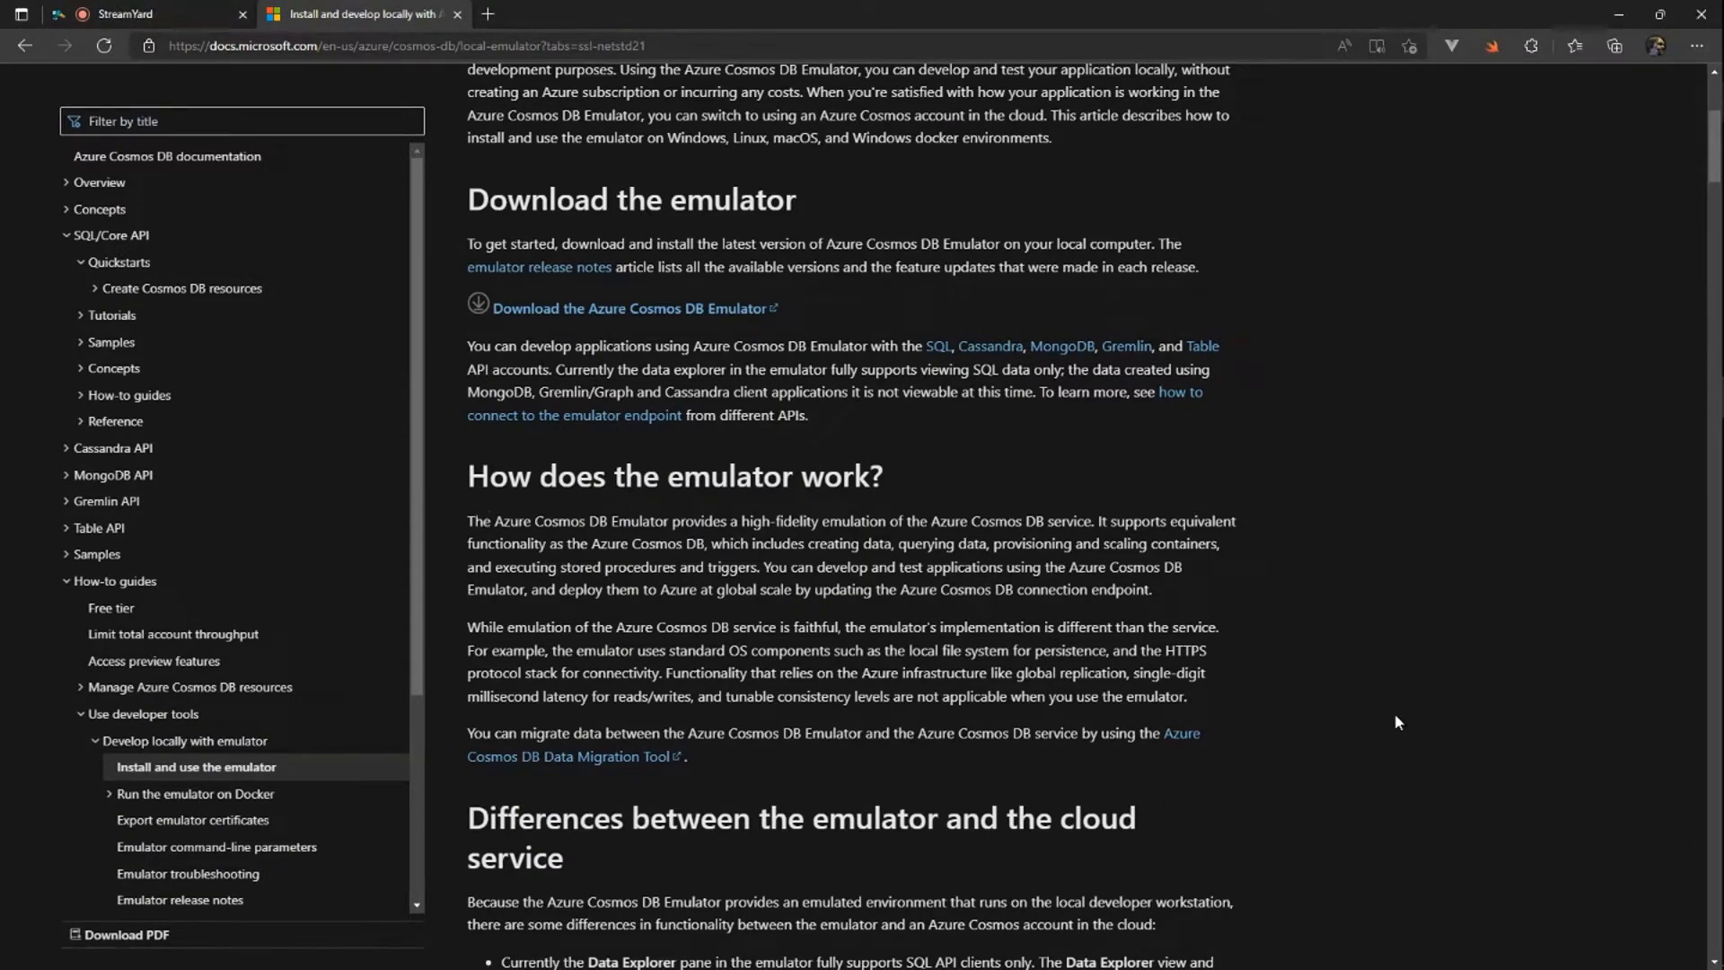
# Step: Read through the Cosmos DB emulator article's sections on cloud differences, installation, and use on Windows, Linux and macOS
pyautogui.scroll(-6, 1300, 789)
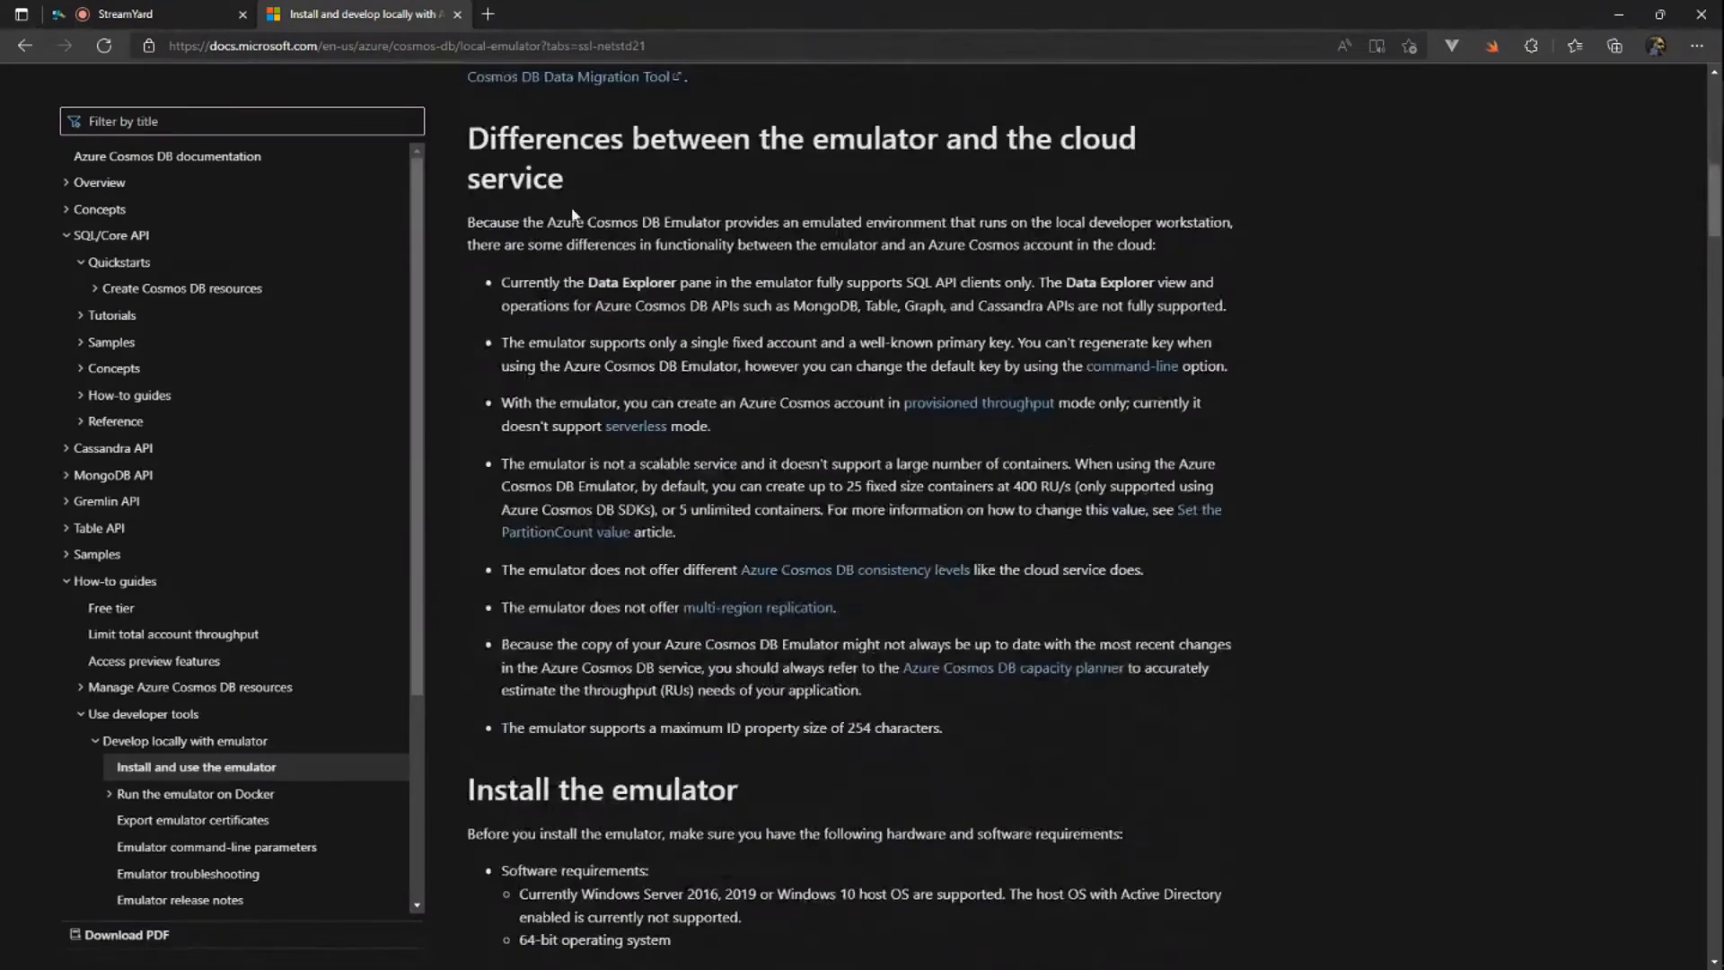
pyautogui.scroll(-6, 1362, 610)
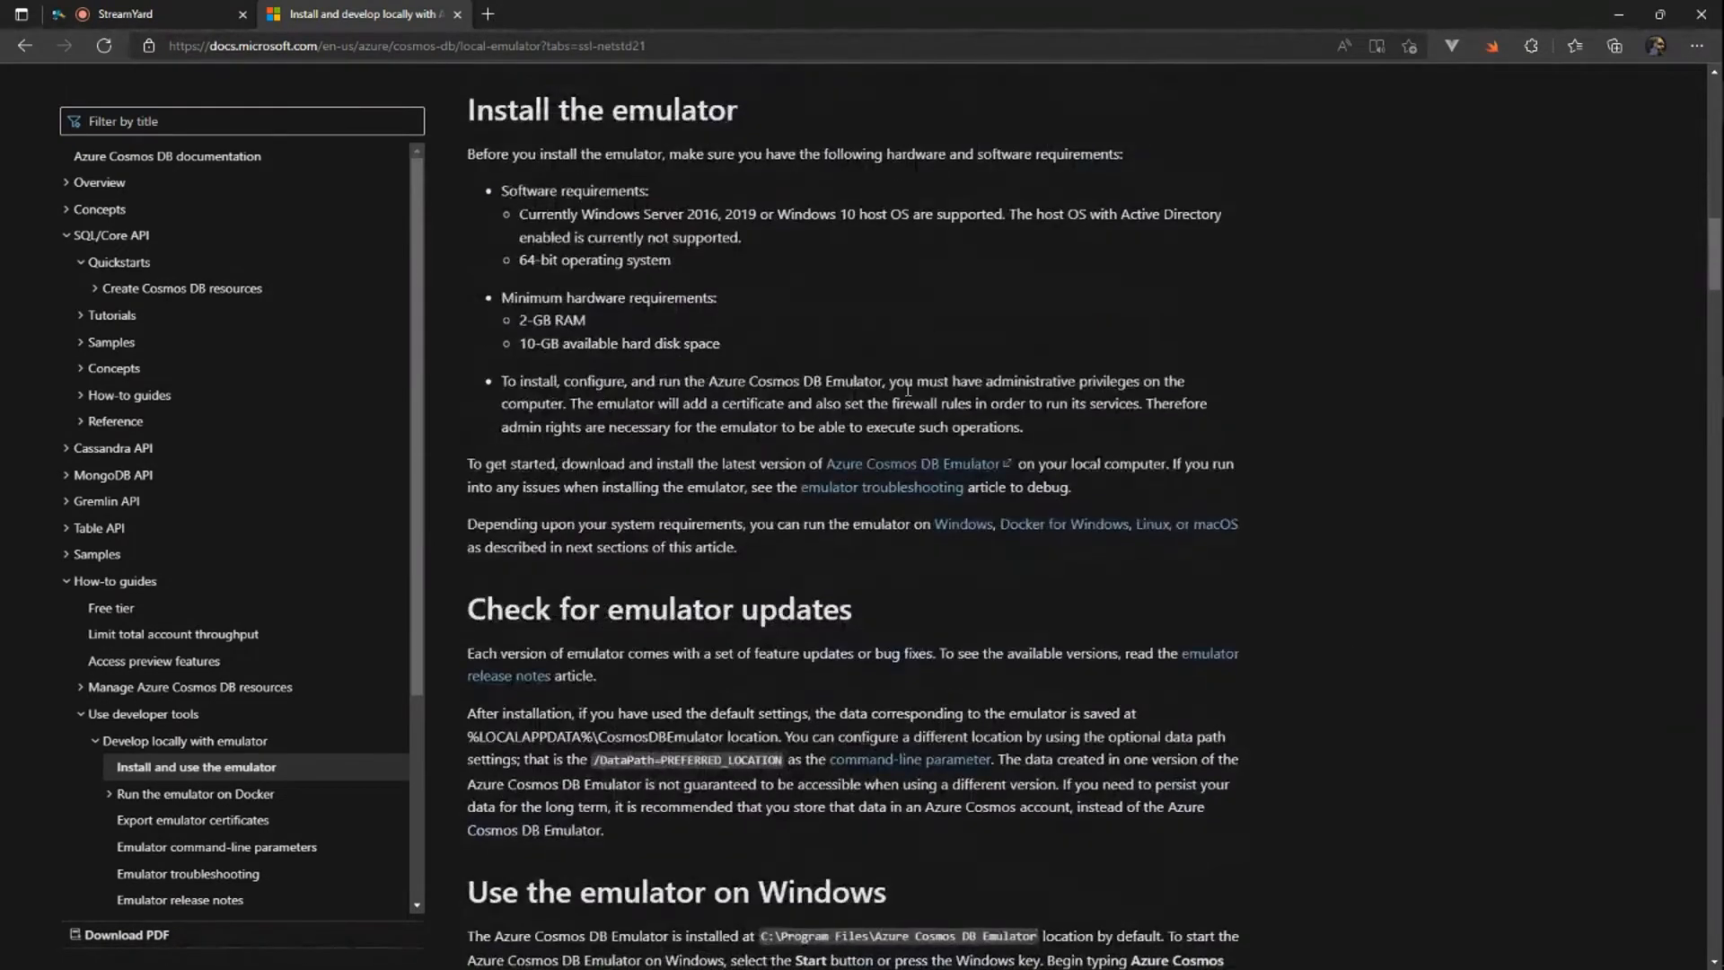
pyautogui.scroll(-10, 1357, 717)
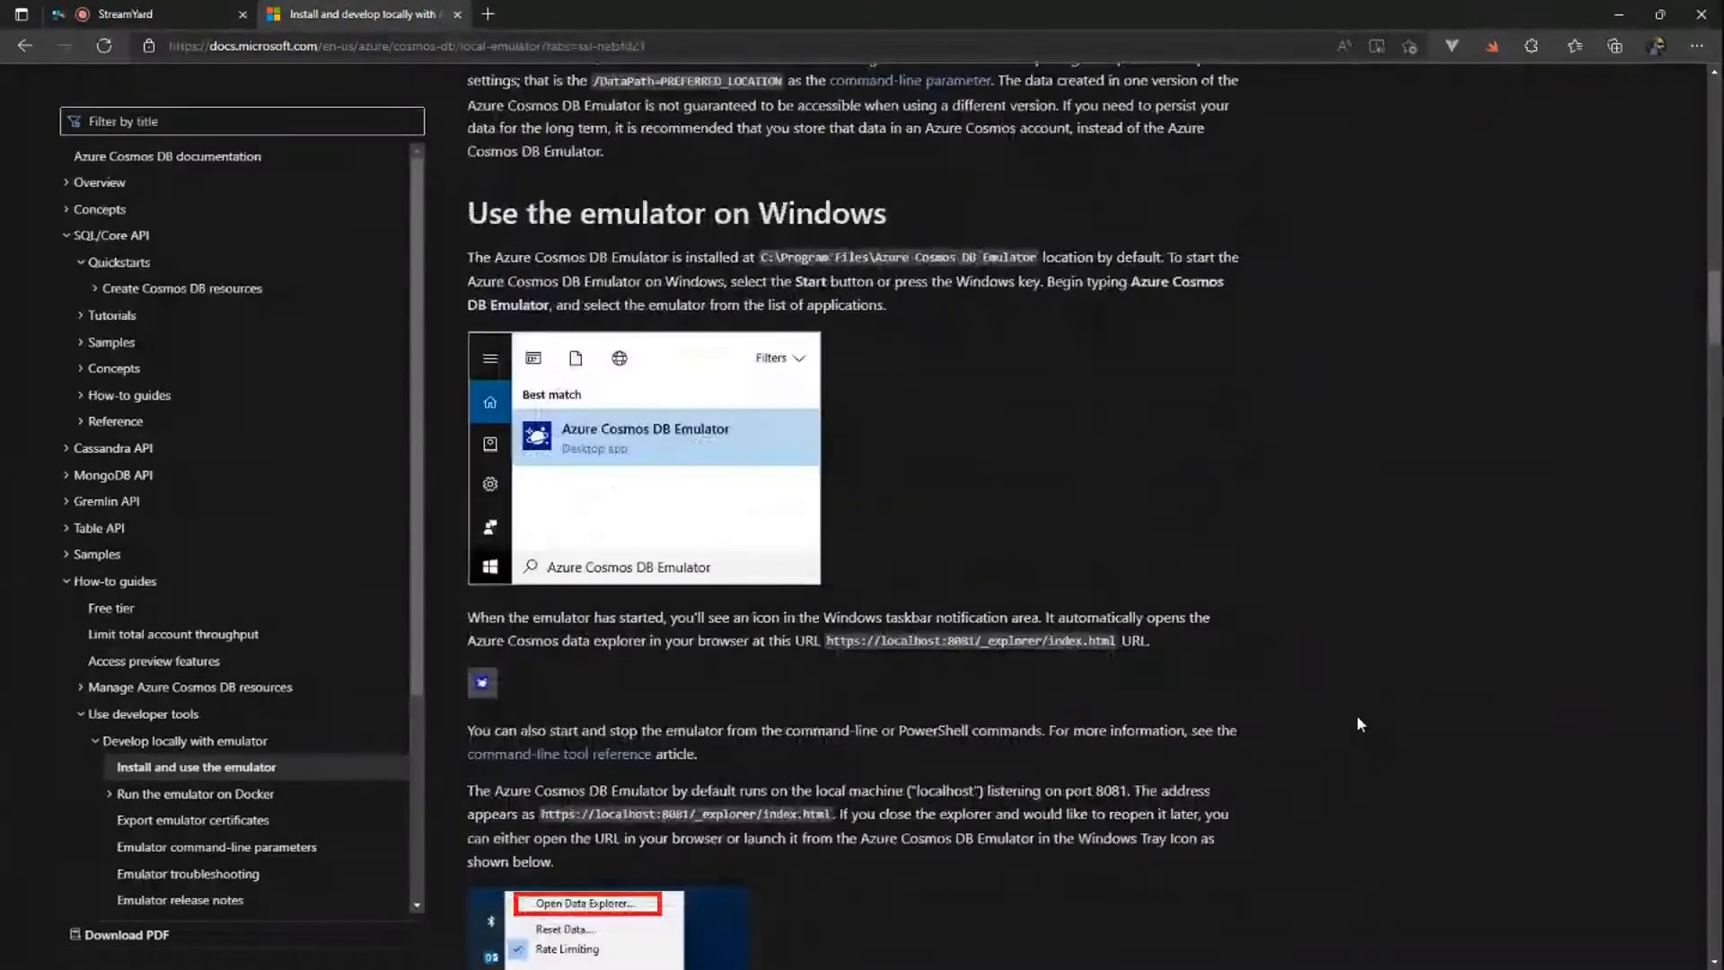
pyautogui.scroll(-4, 1358, 716)
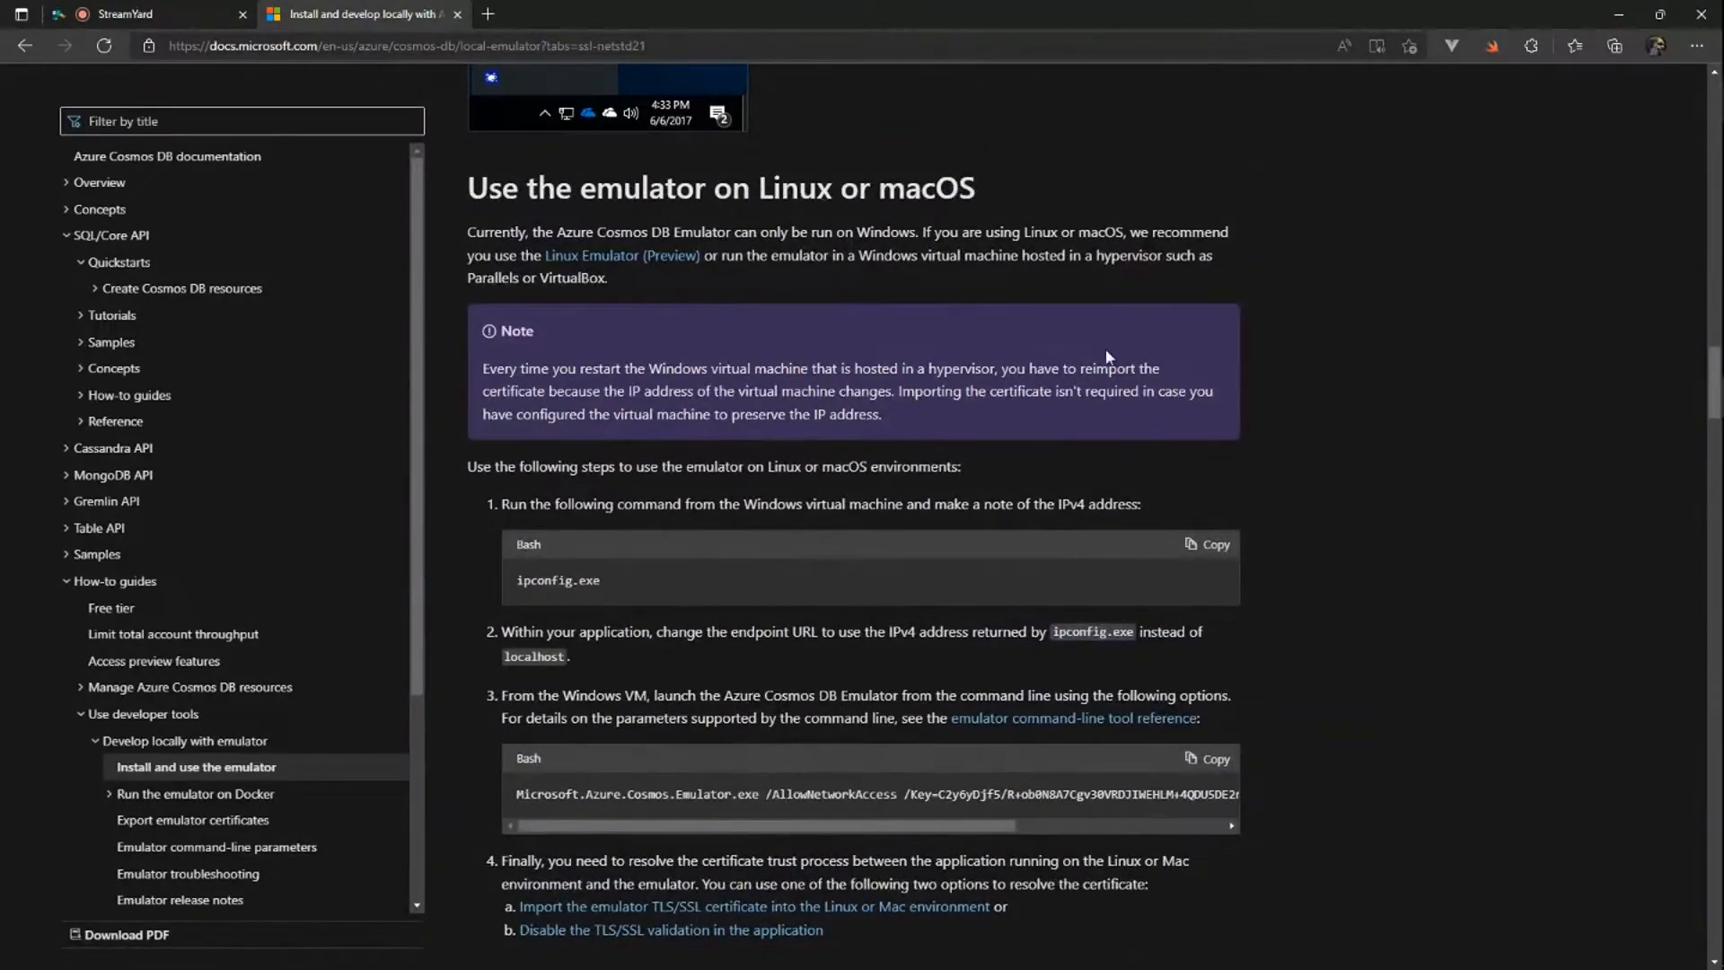
pyautogui.scroll(-4, 945, 730)
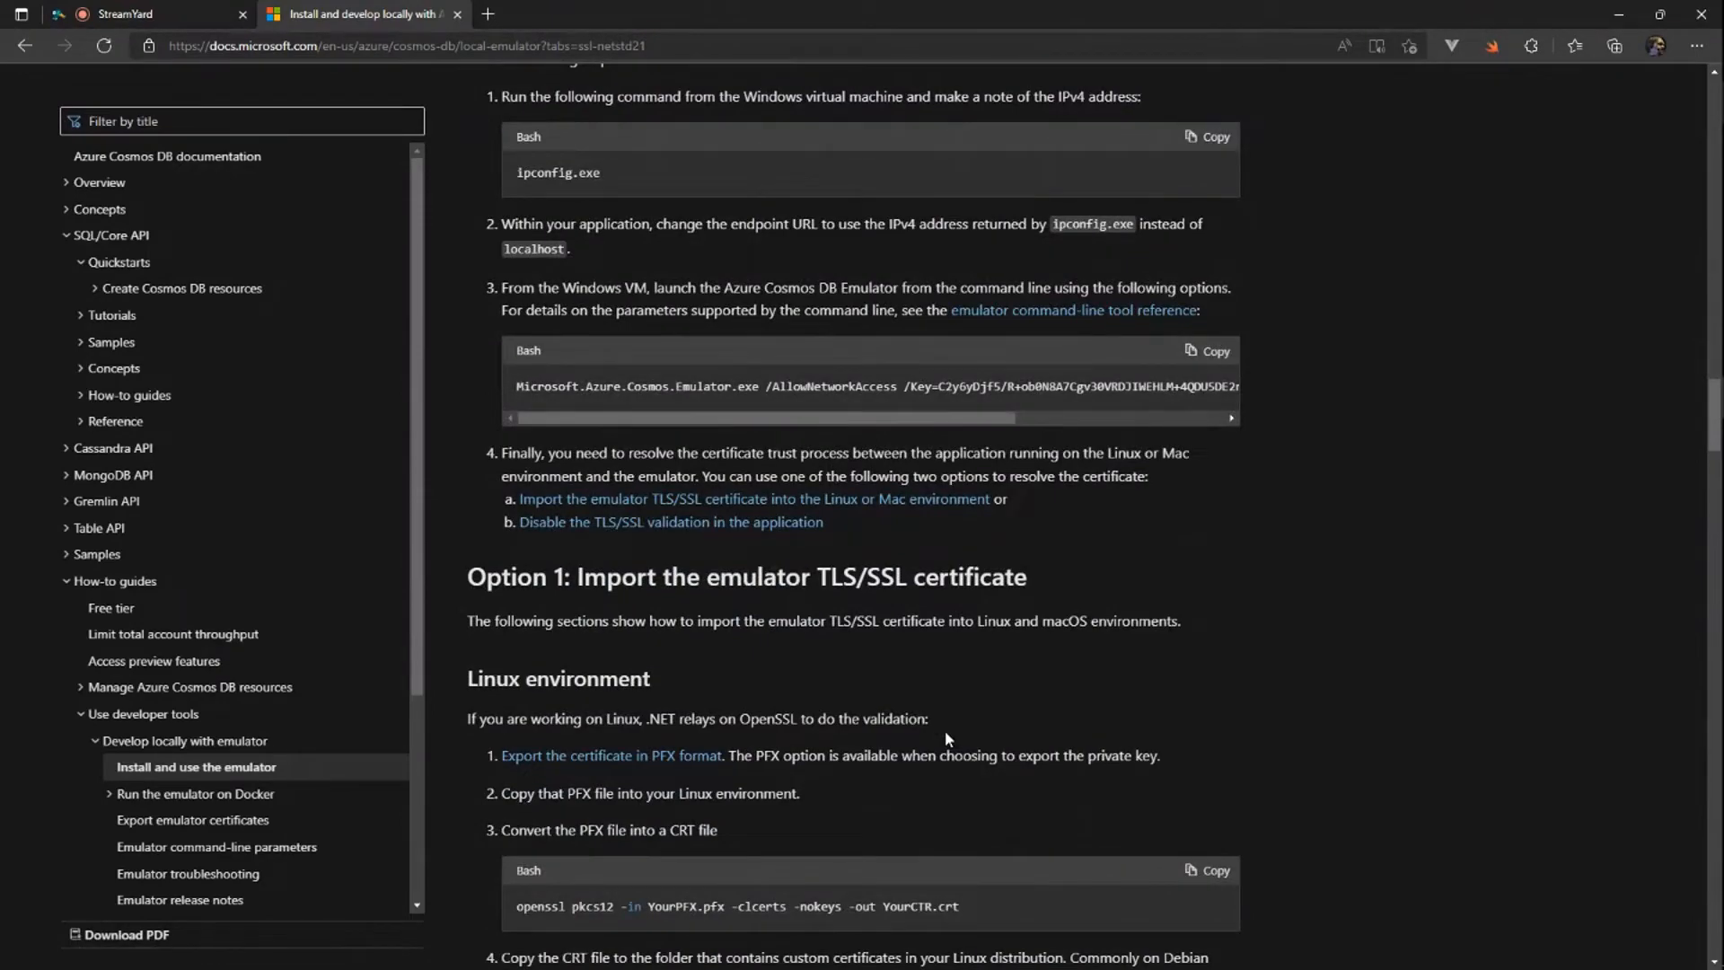
pyautogui.scroll(-15, 1072, 711)
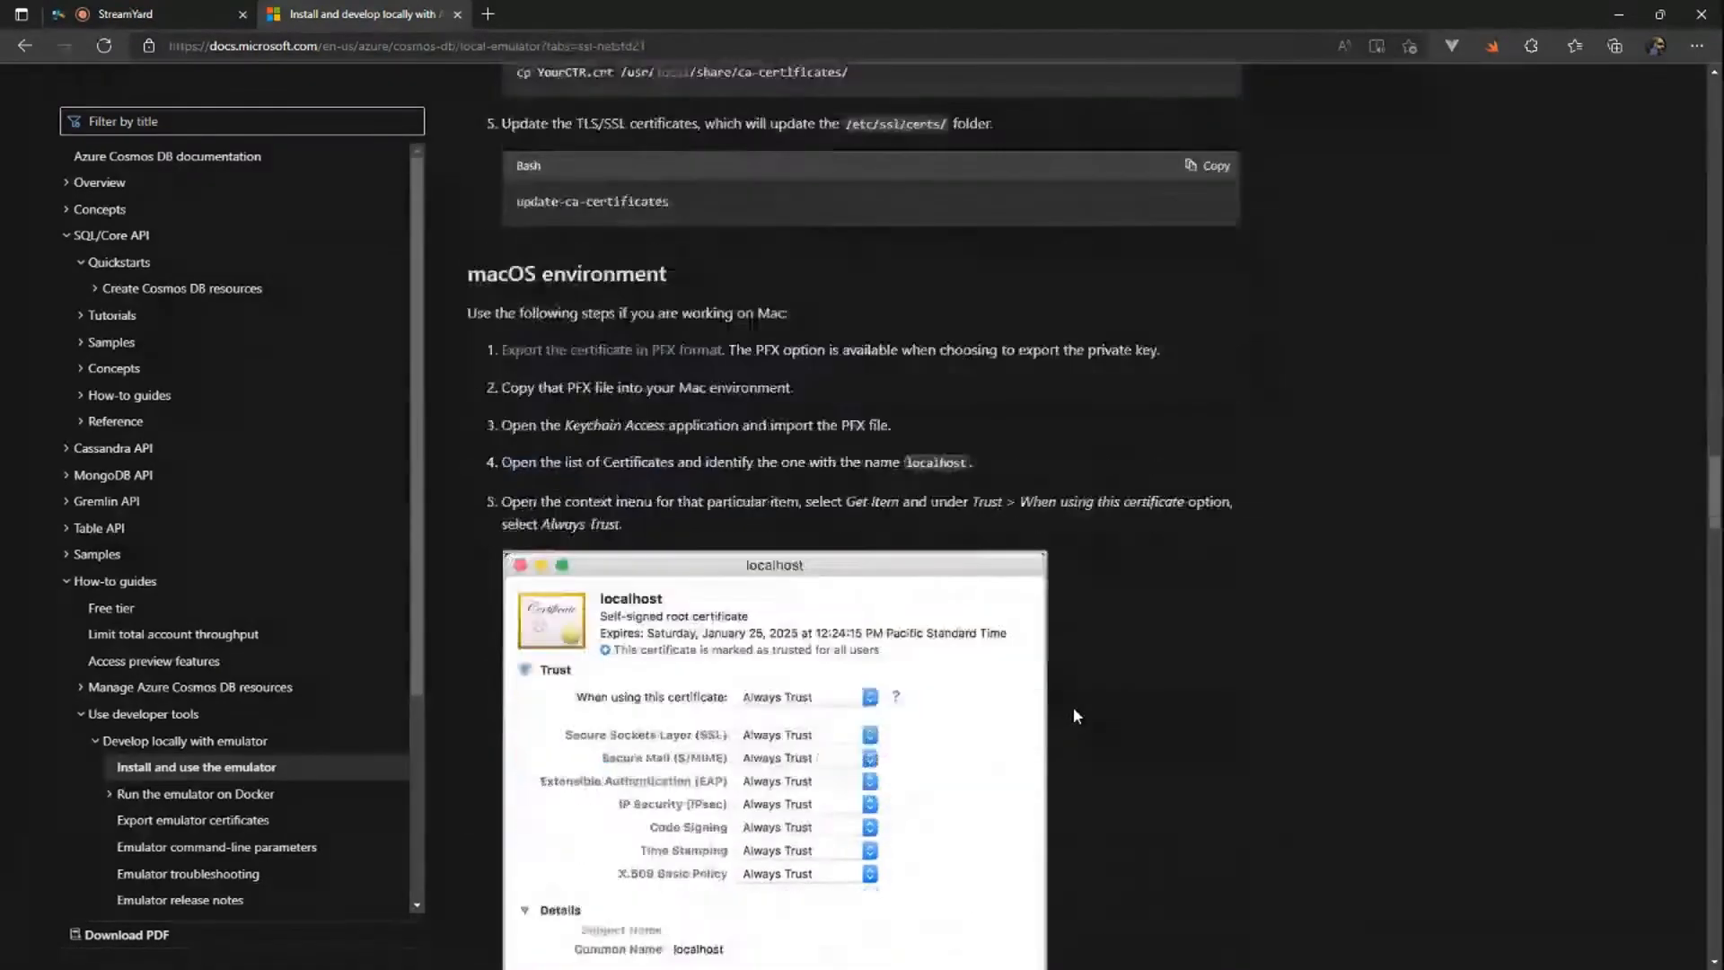
pyautogui.scroll(-5, 1075, 708)
pyautogui.scroll(20, 1074, 709)
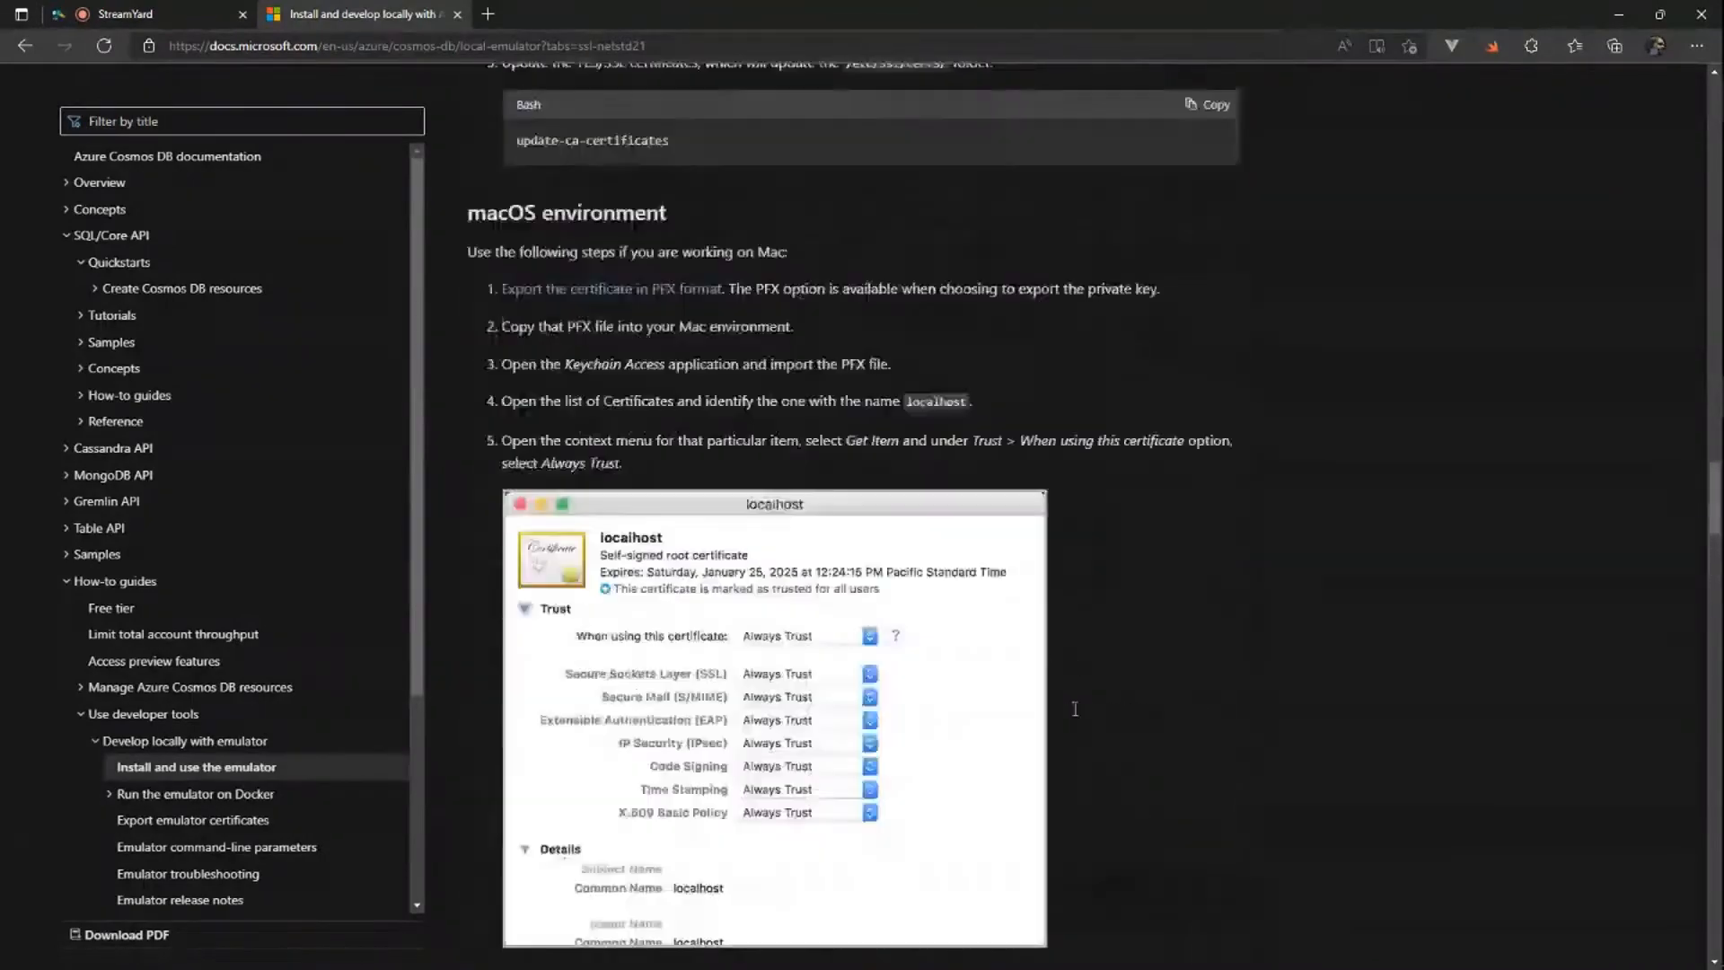
pyautogui.scroll(10, 1073, 716)
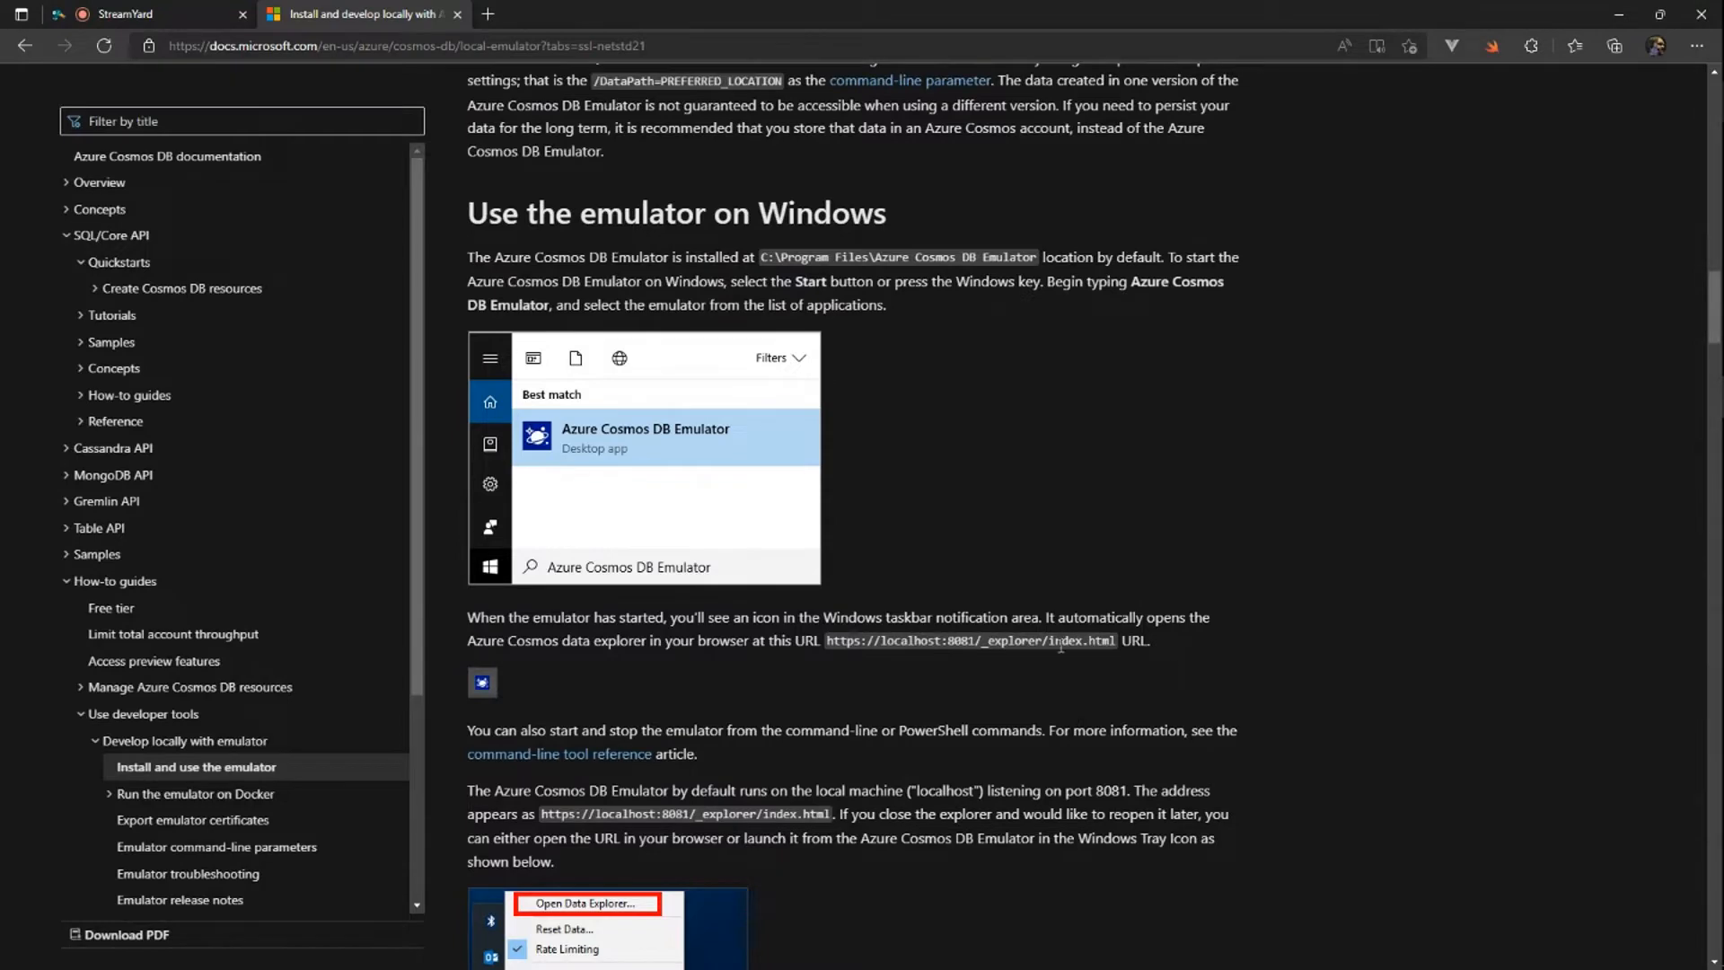
pyautogui.scroll(10, 1061, 644)
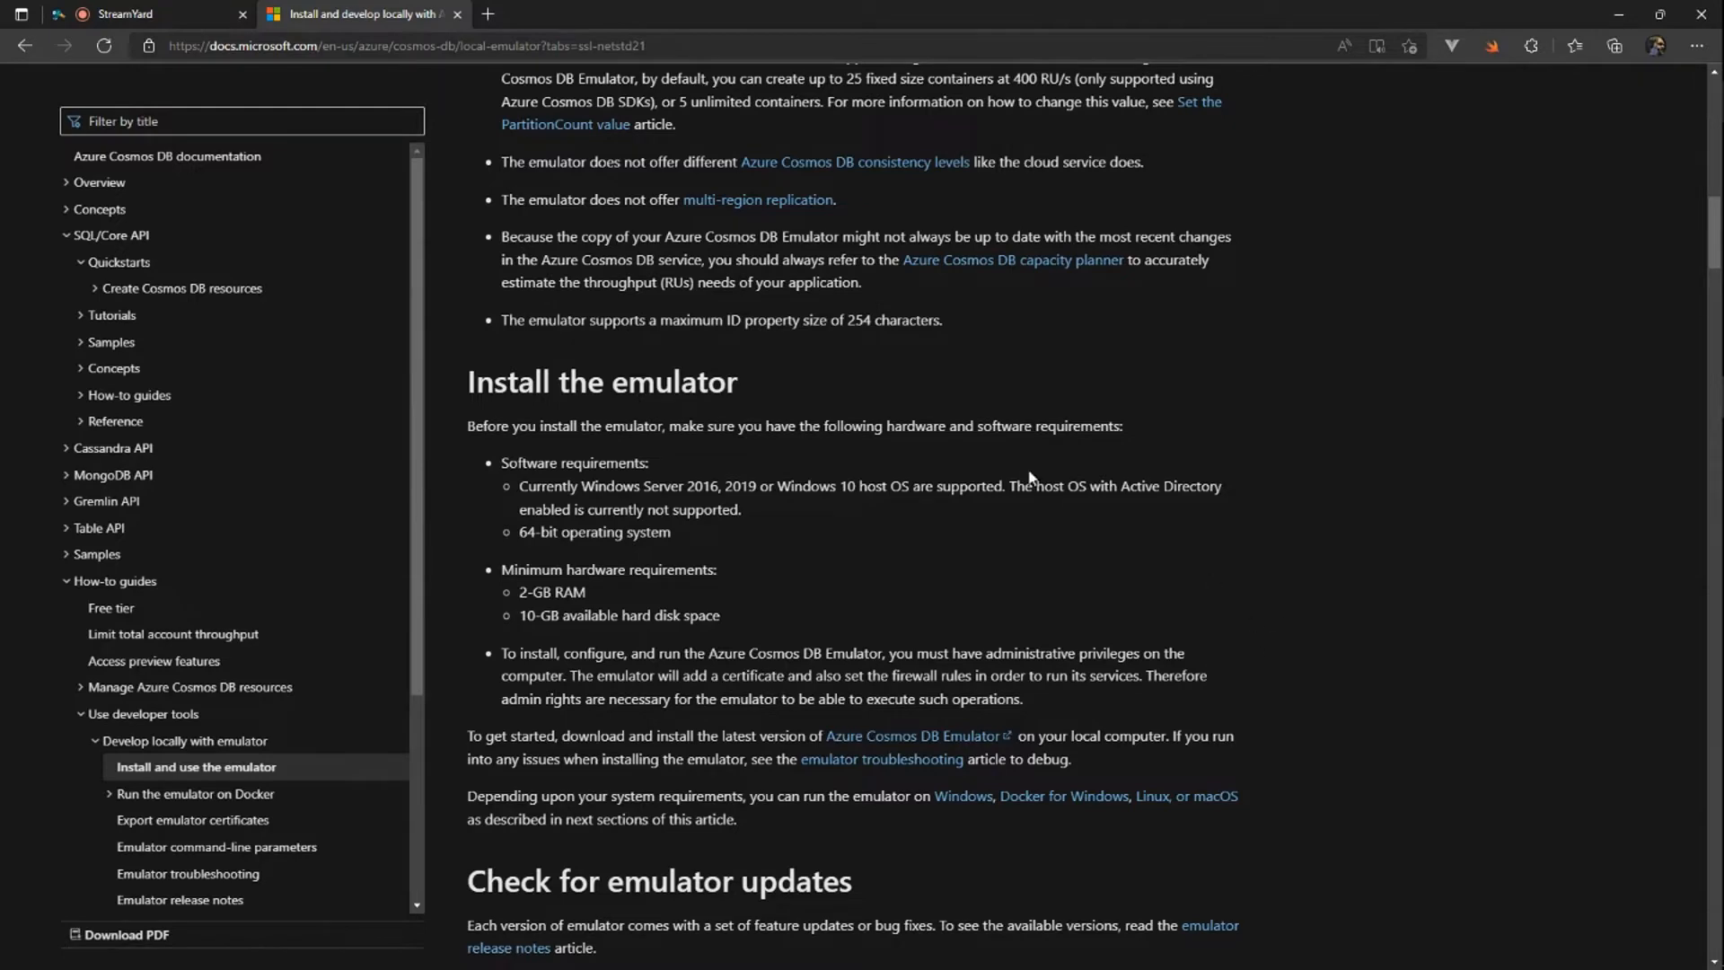
pyautogui.scroll(6, 1045, 558)
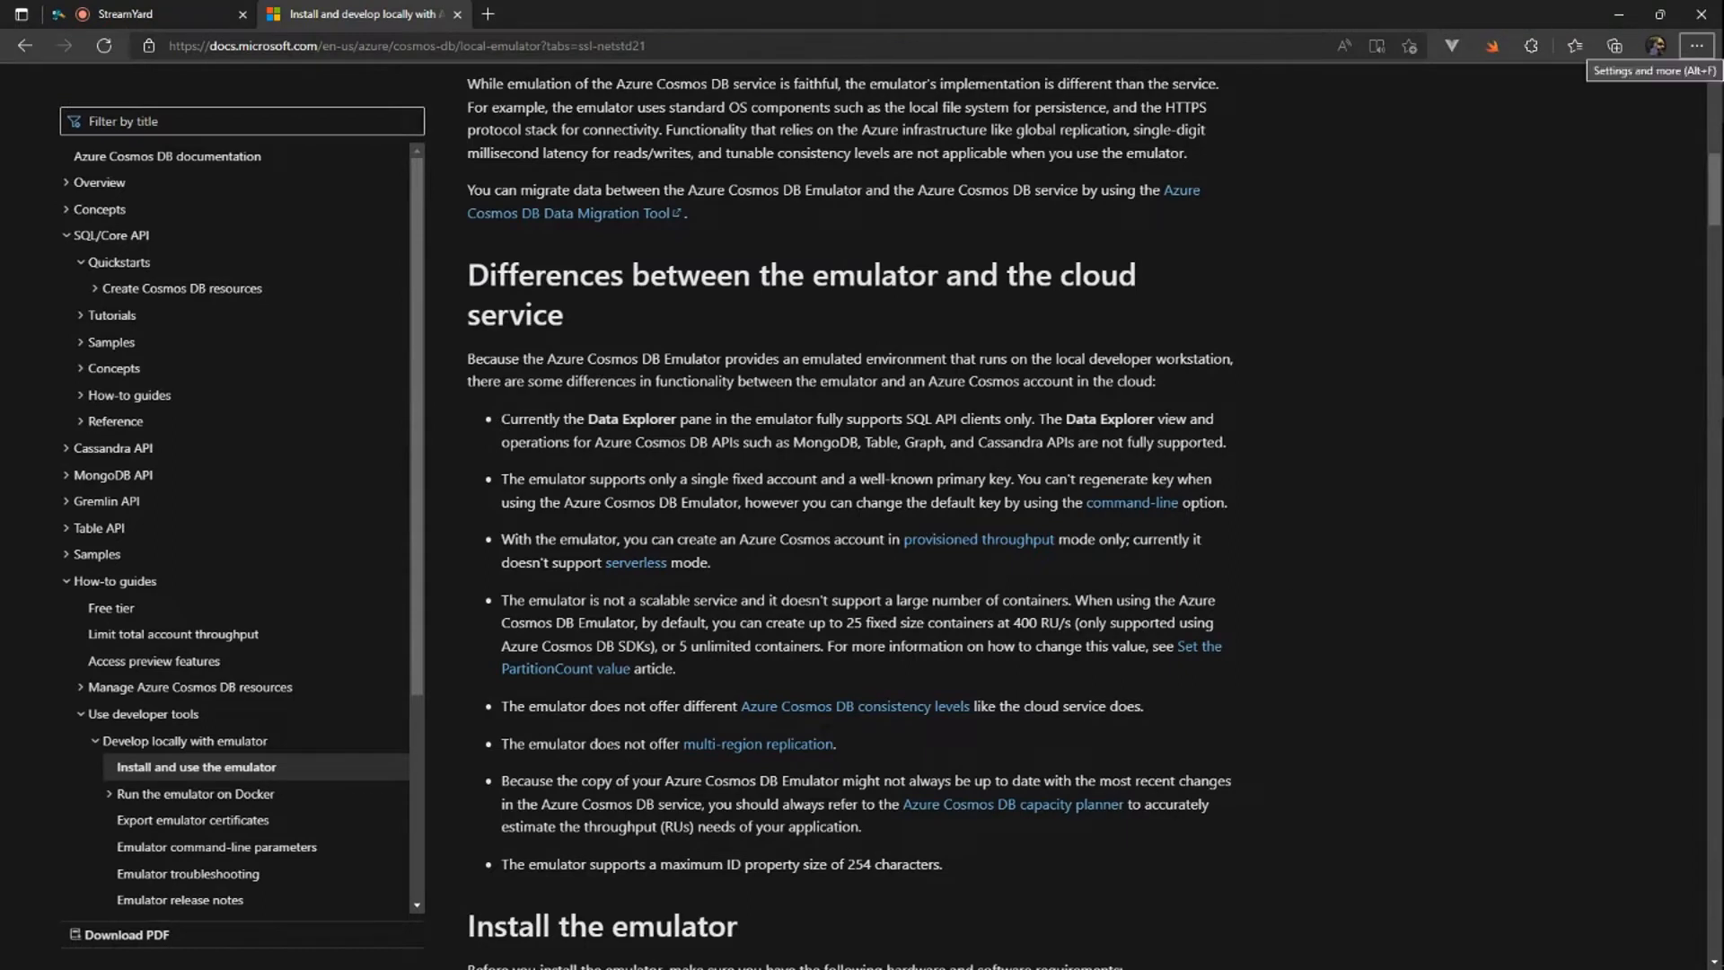
# Step: Open the Data Explorer of the running Azure Cosmos Emulator in the browser
pyautogui.click(1683, 804)
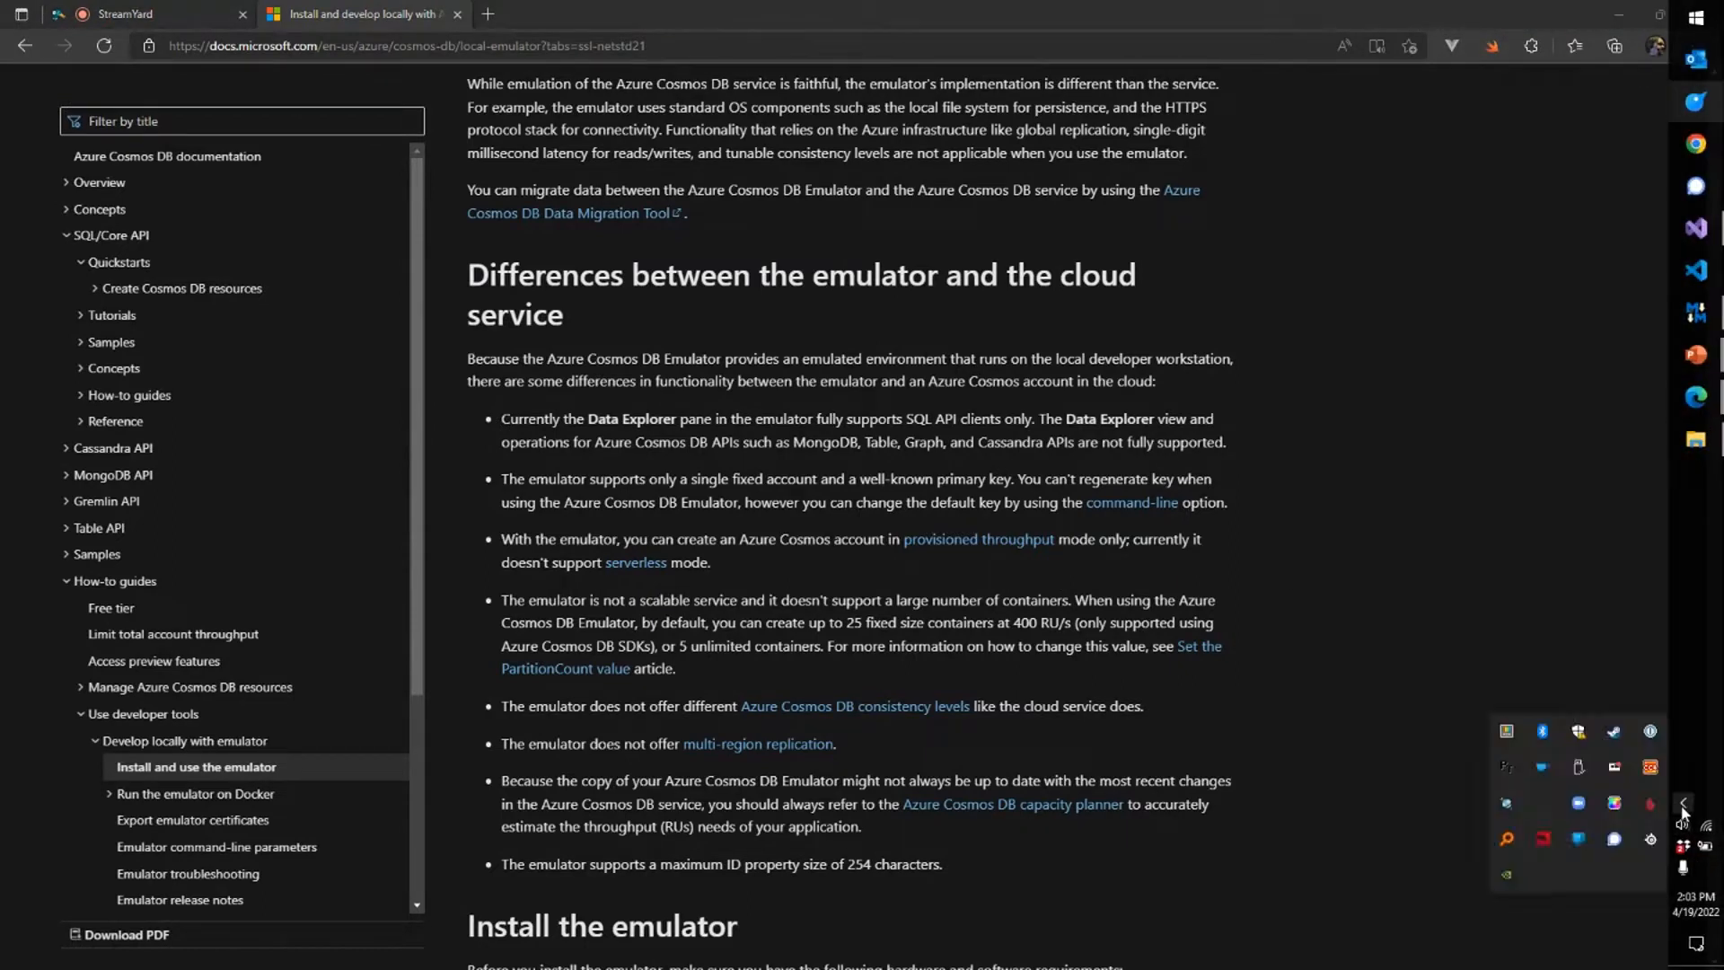
pyautogui.rightClick(1509, 806)
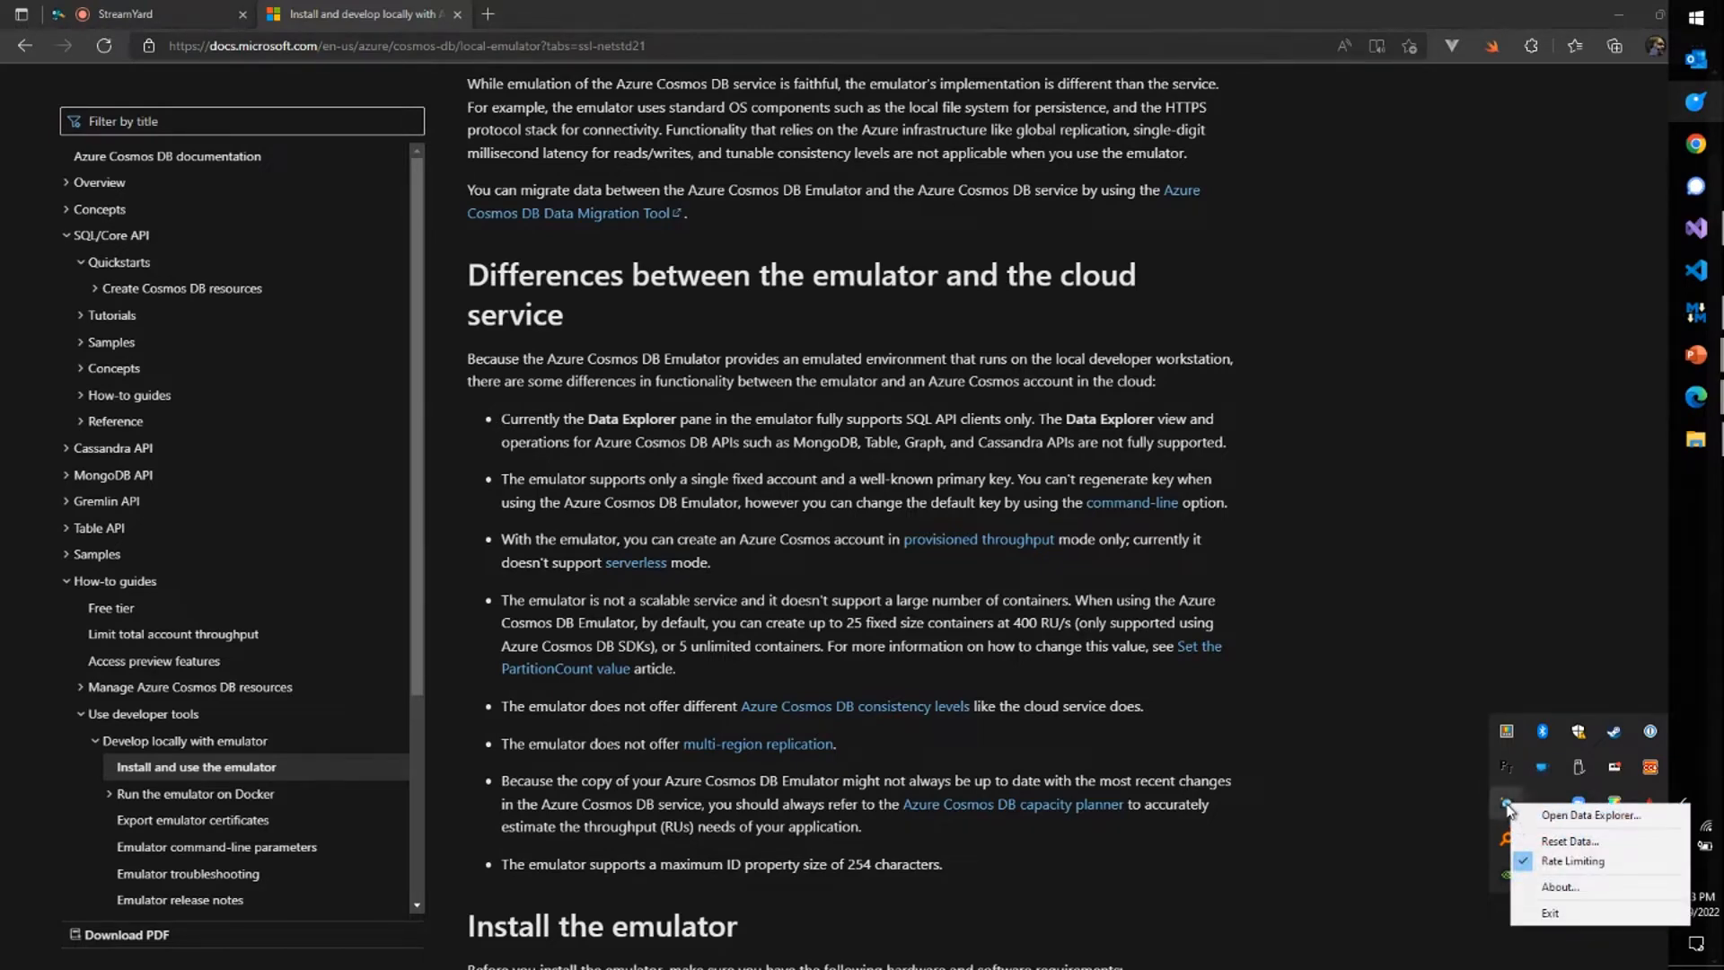
pyautogui.click(1620, 818)
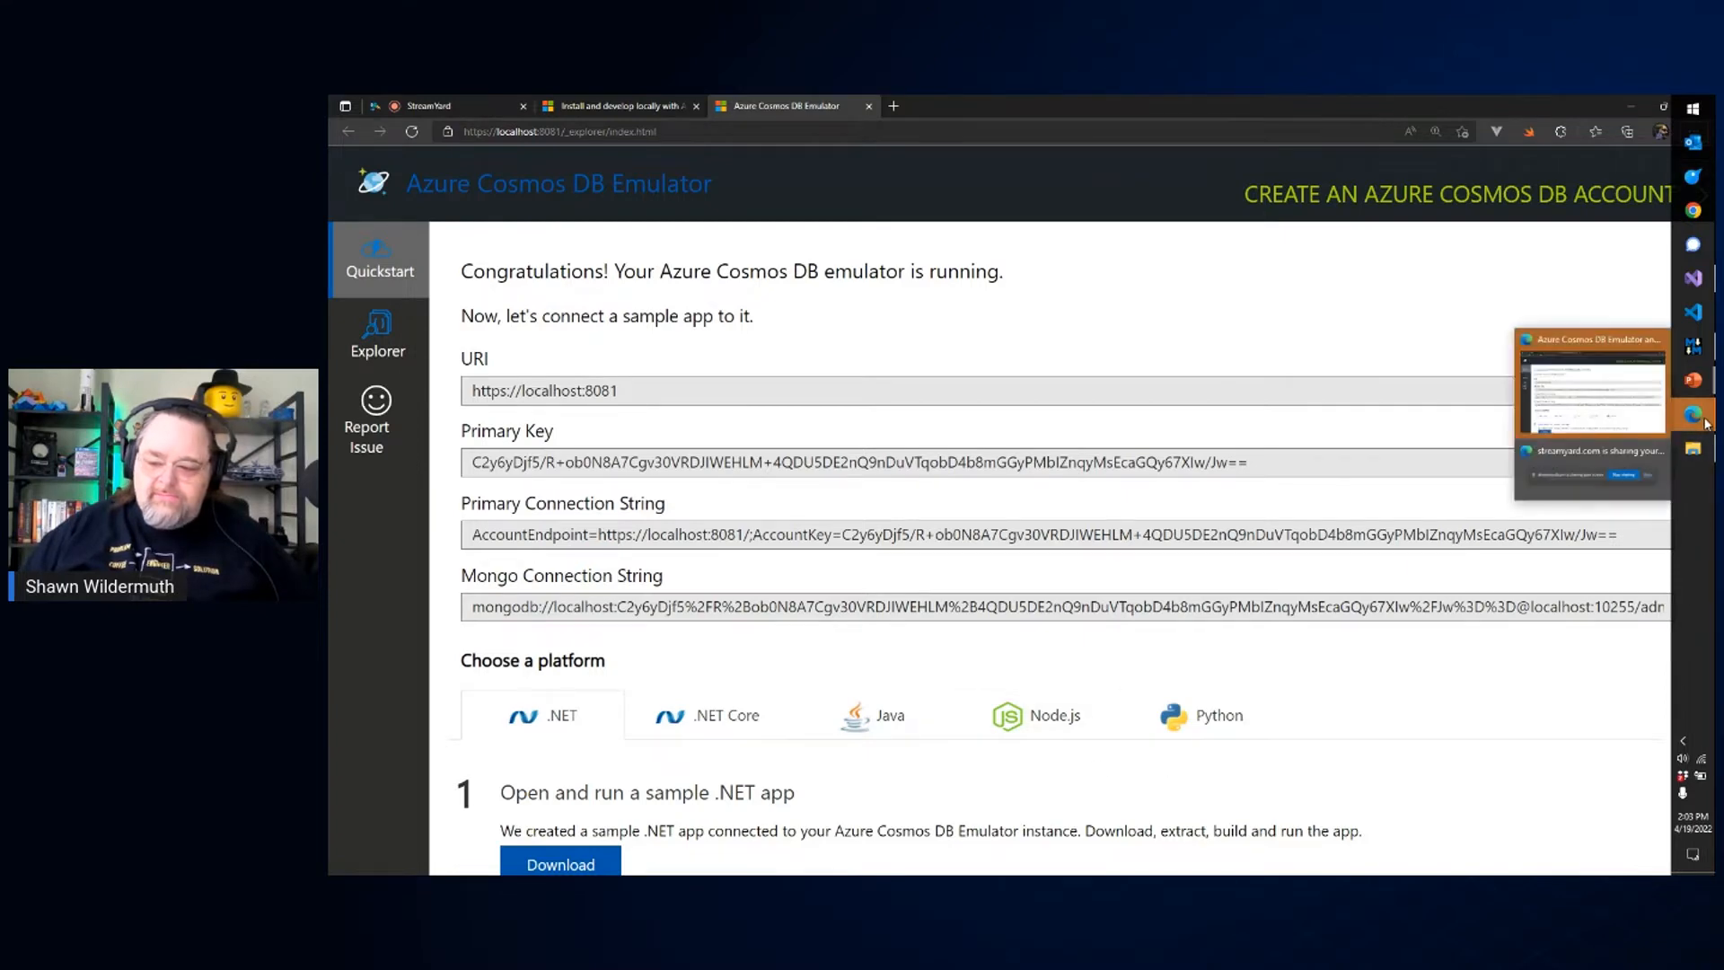
pyautogui.moveTo(1705, 420)
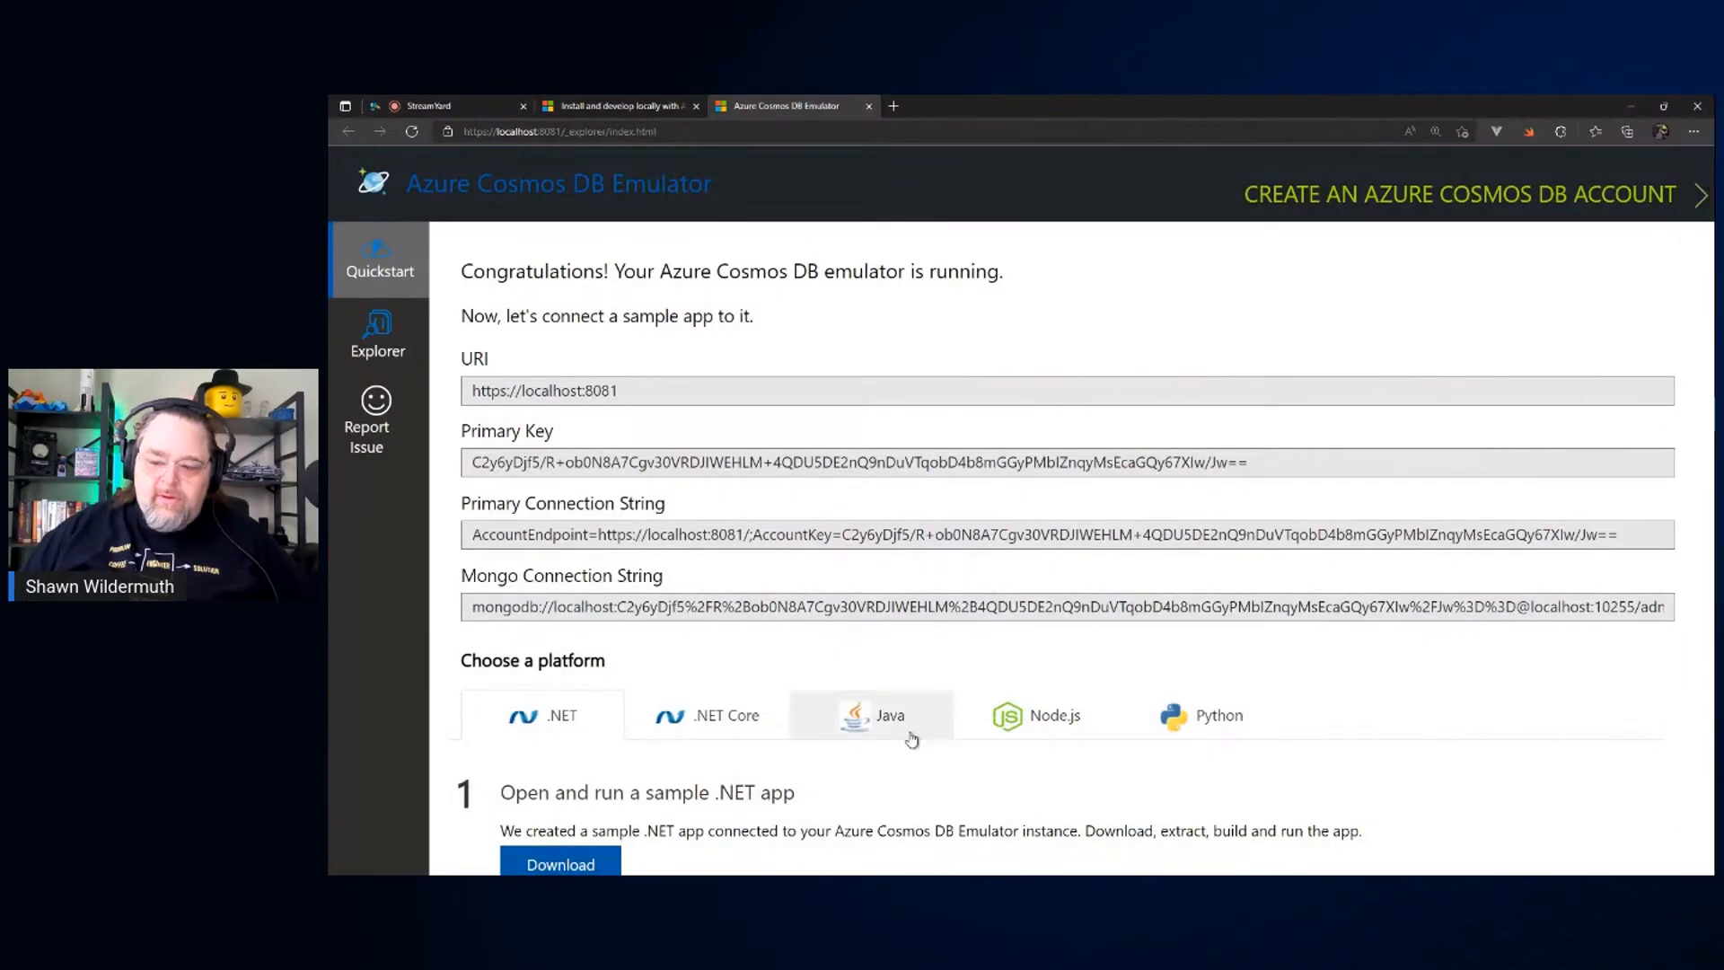
# Step: Copy the emulator's primary connection string, and switch to the WebViewer project in Visual Studio with its Output pane closed
pyautogui.moveTo(1643, 532); pyautogui.dragTo(435, 532)
pyautogui.hotkey('alt', 'Tab')
pyautogui.hotkey('alt', 'Tab')
pyautogui.hotkey('alt', 'Tab')
pyautogui.hotkey('alt', 'Tab')
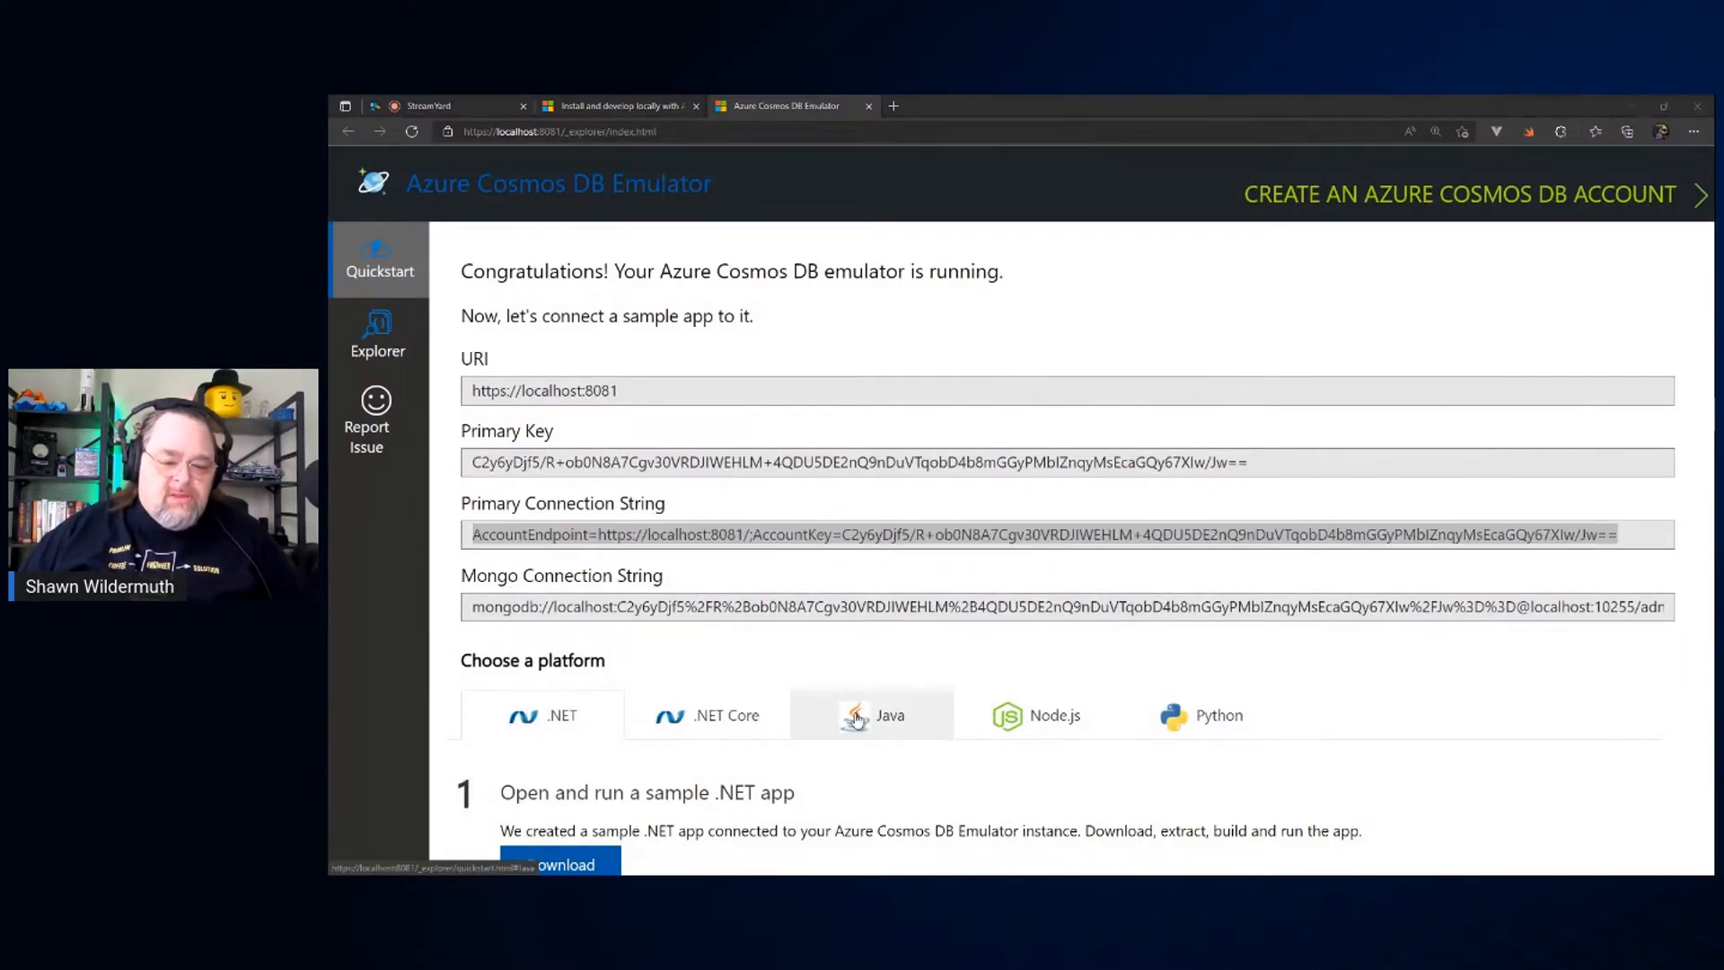
pyautogui.hotkey('alt', 'Tab')
pyautogui.hotkey('alt', 'Tab')
pyautogui.hotkey('alt', 'Tab')
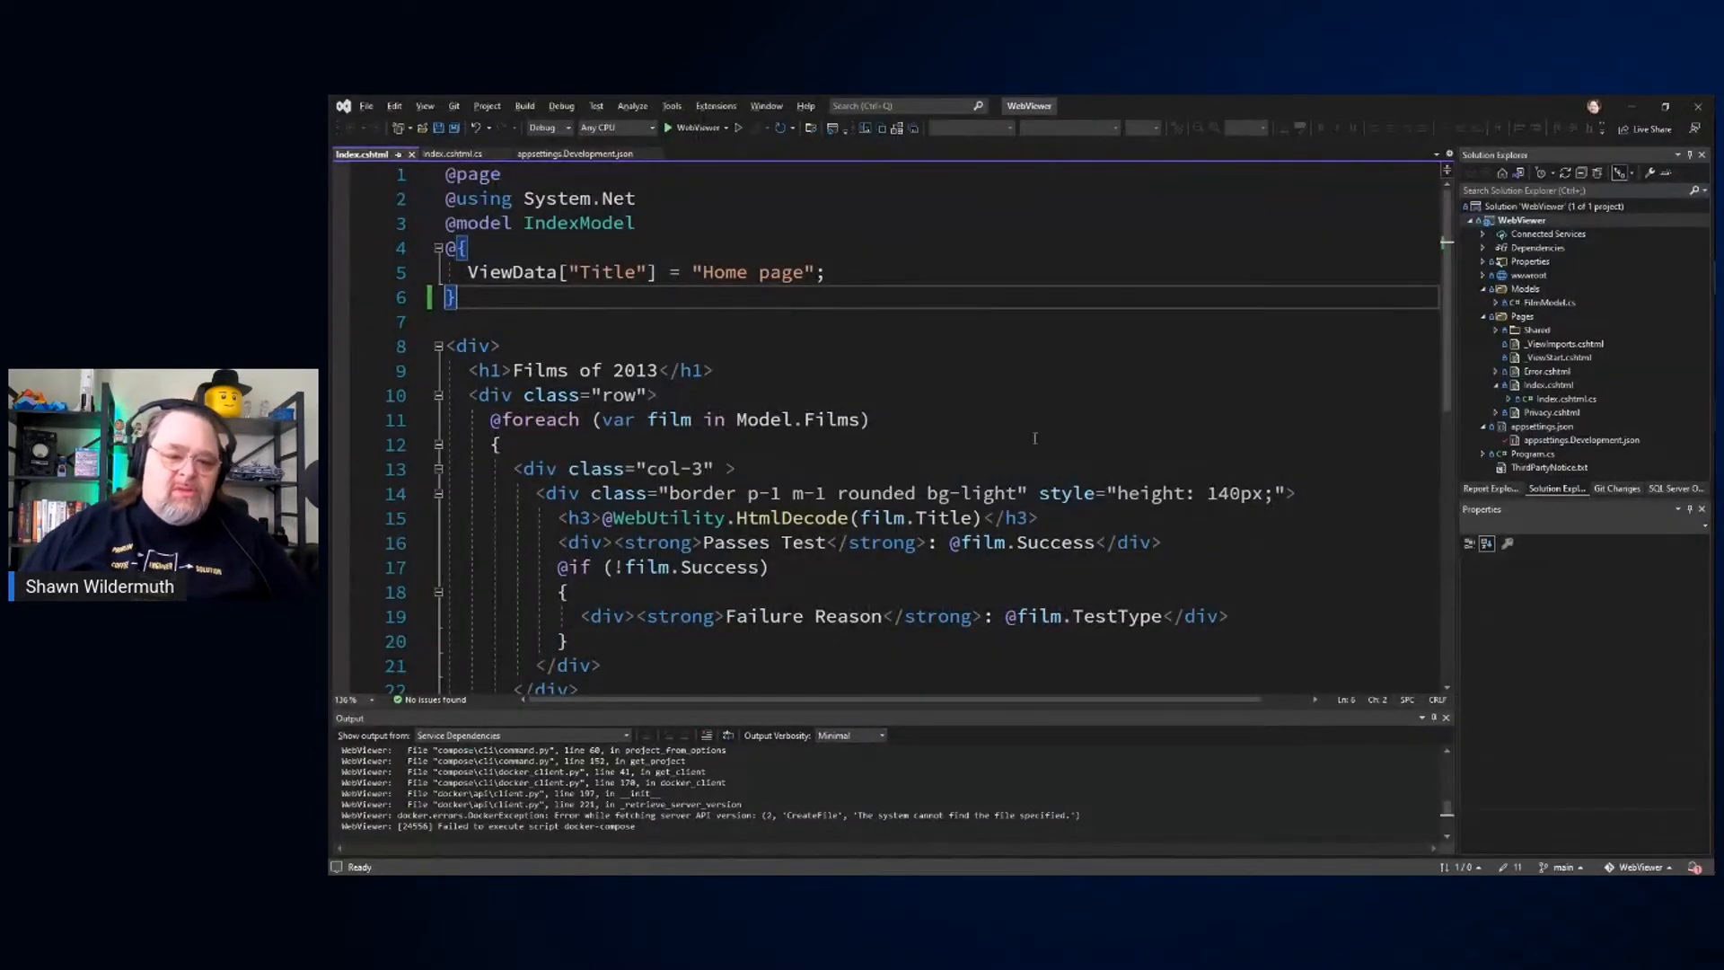
pyautogui.click(1048, 426)
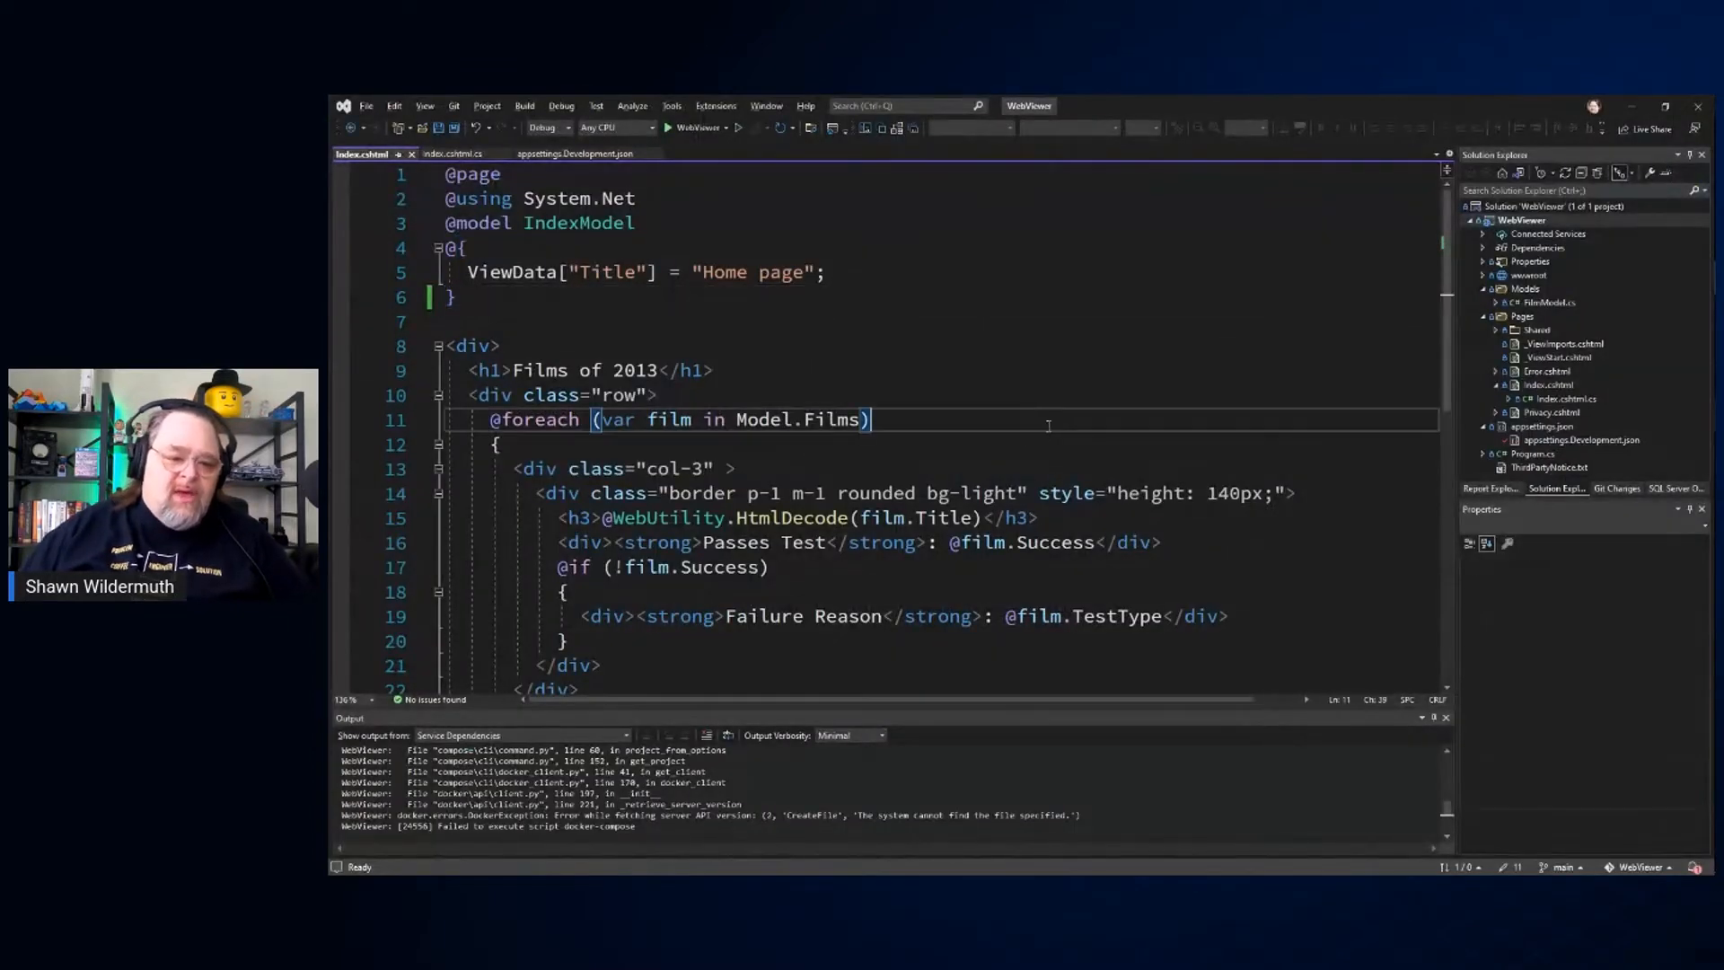
pyautogui.click(1446, 719)
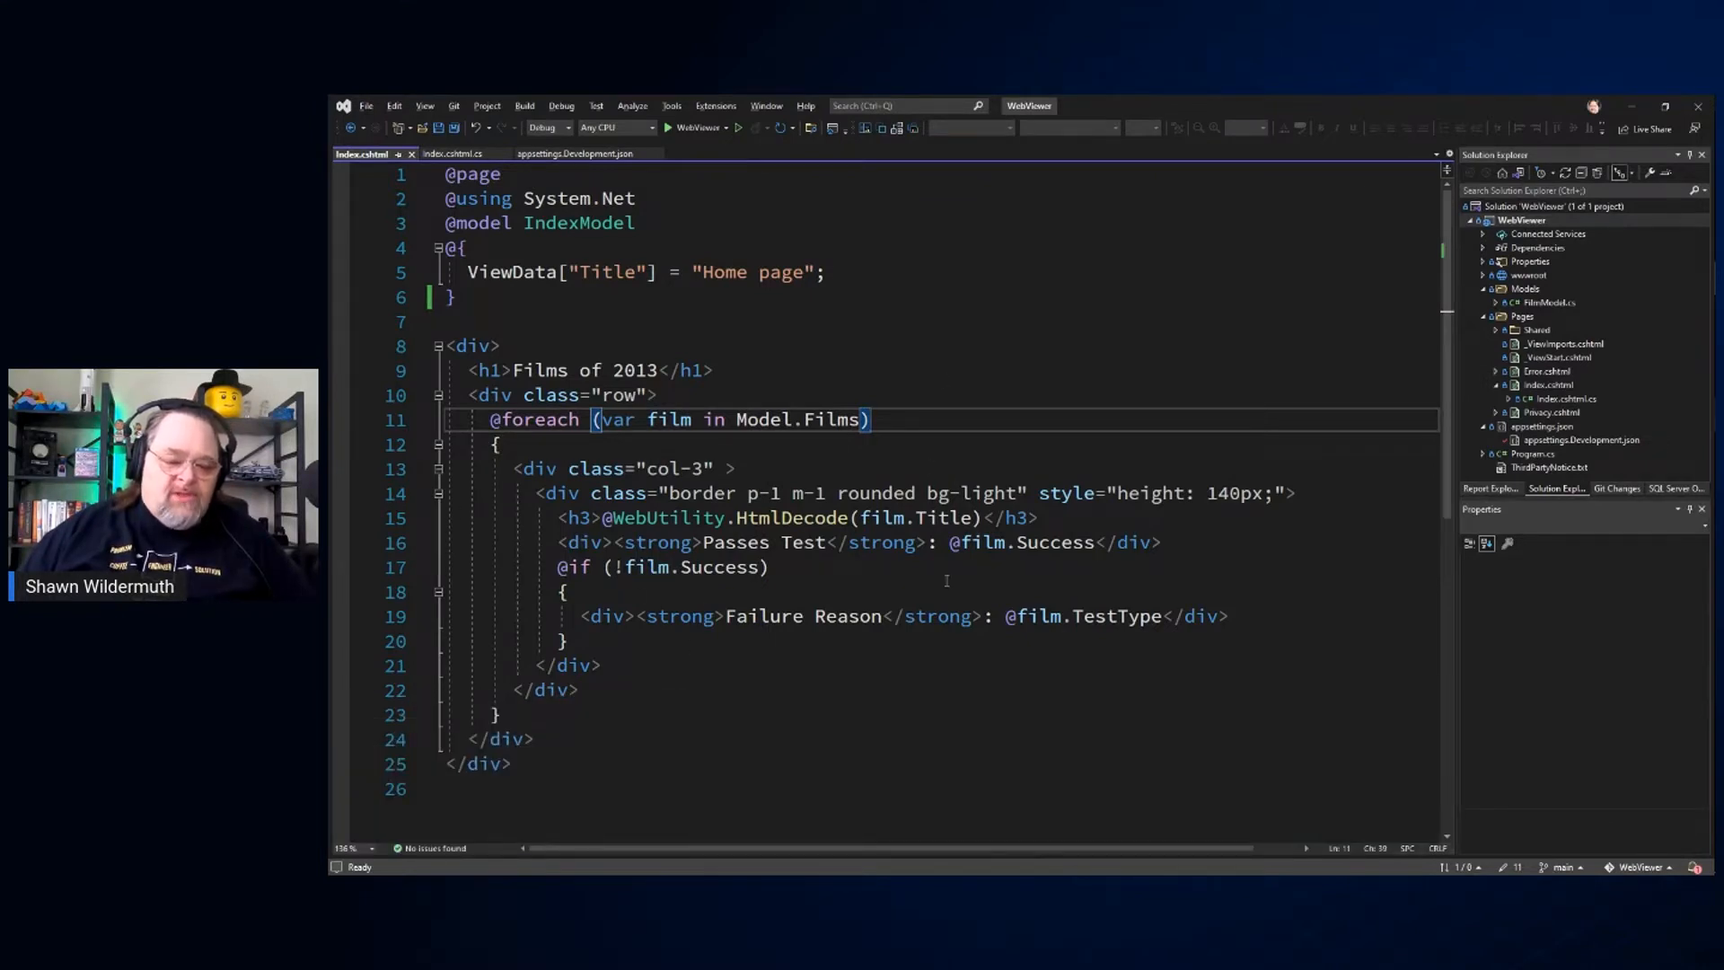
# Step: Paste the emulator's primary connection string as the Bechdel value in appsettings.Development.json and save the file
pyautogui.doubleClick(1581, 440)
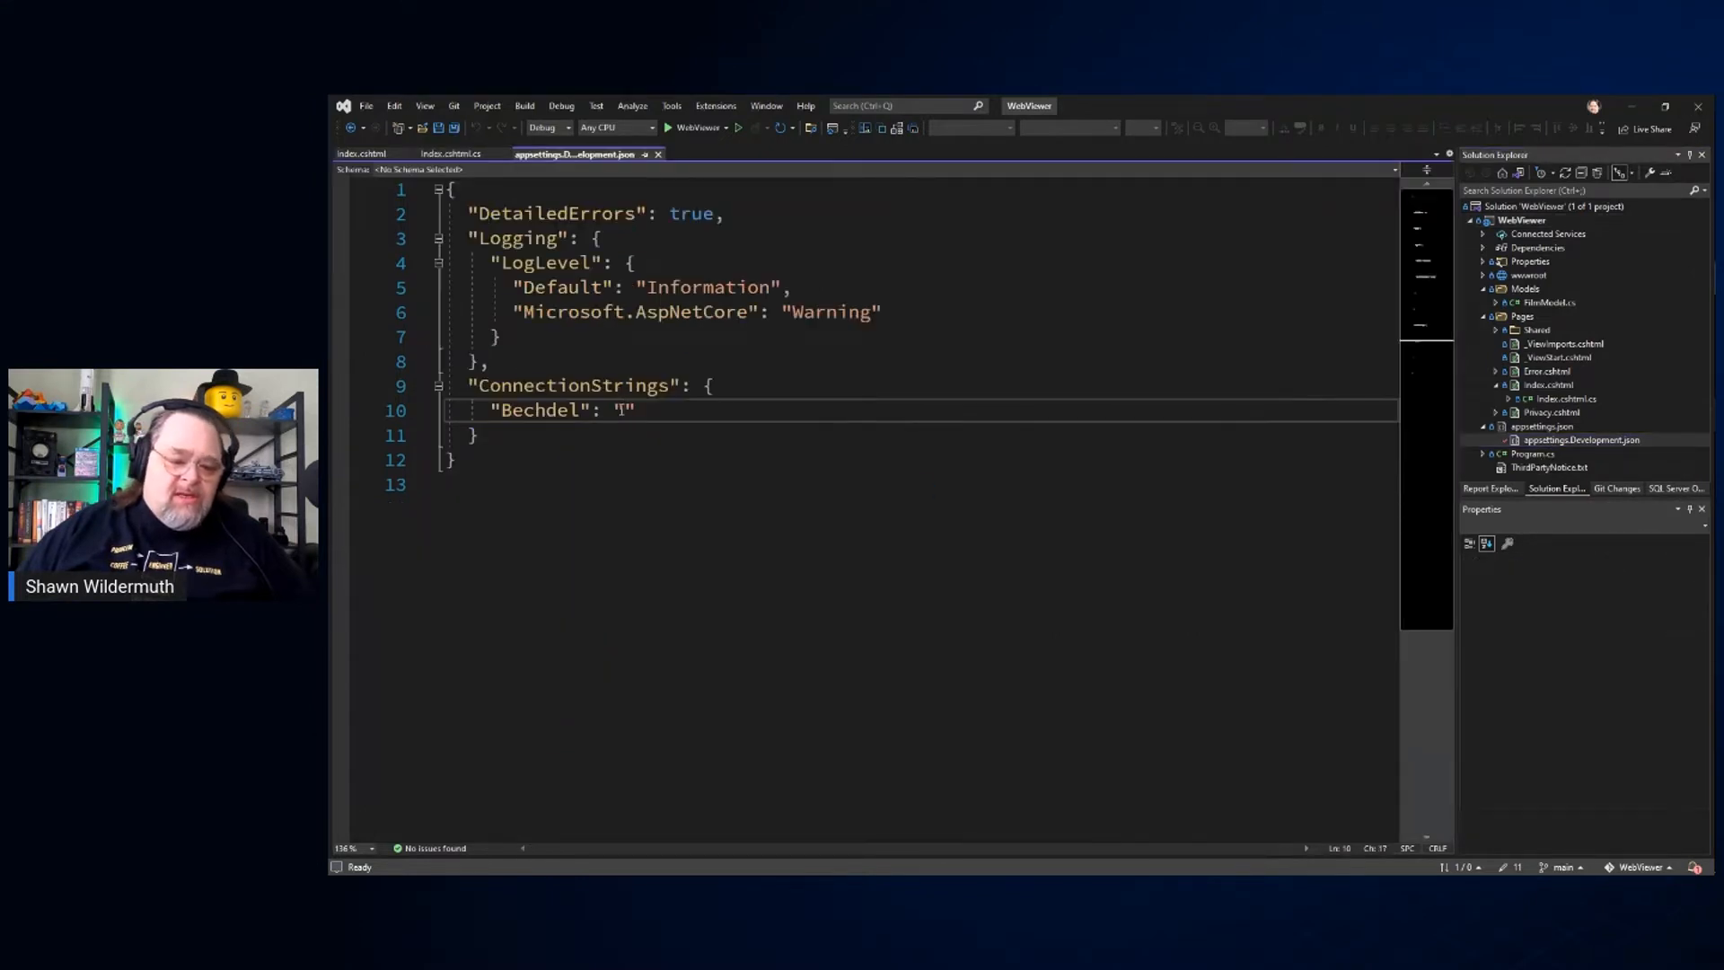
pyautogui.hotkey('ctrl', 'v')
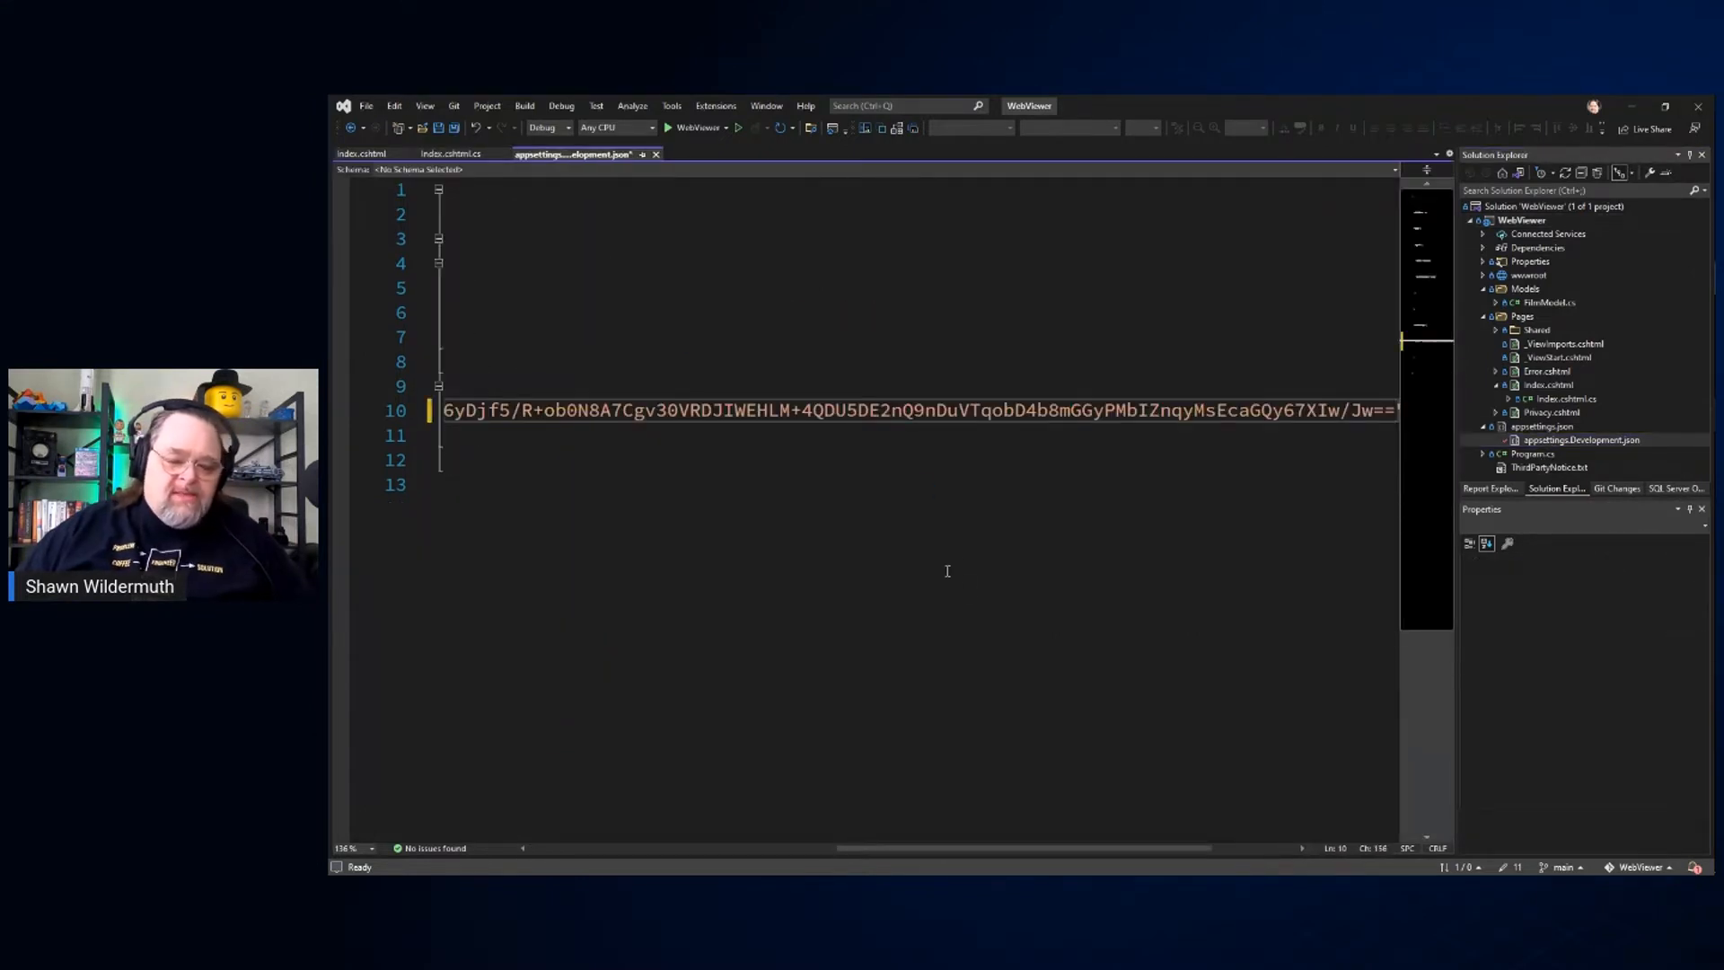
pyautogui.hotkey('ctrl', 's')
pyautogui.press('Home')
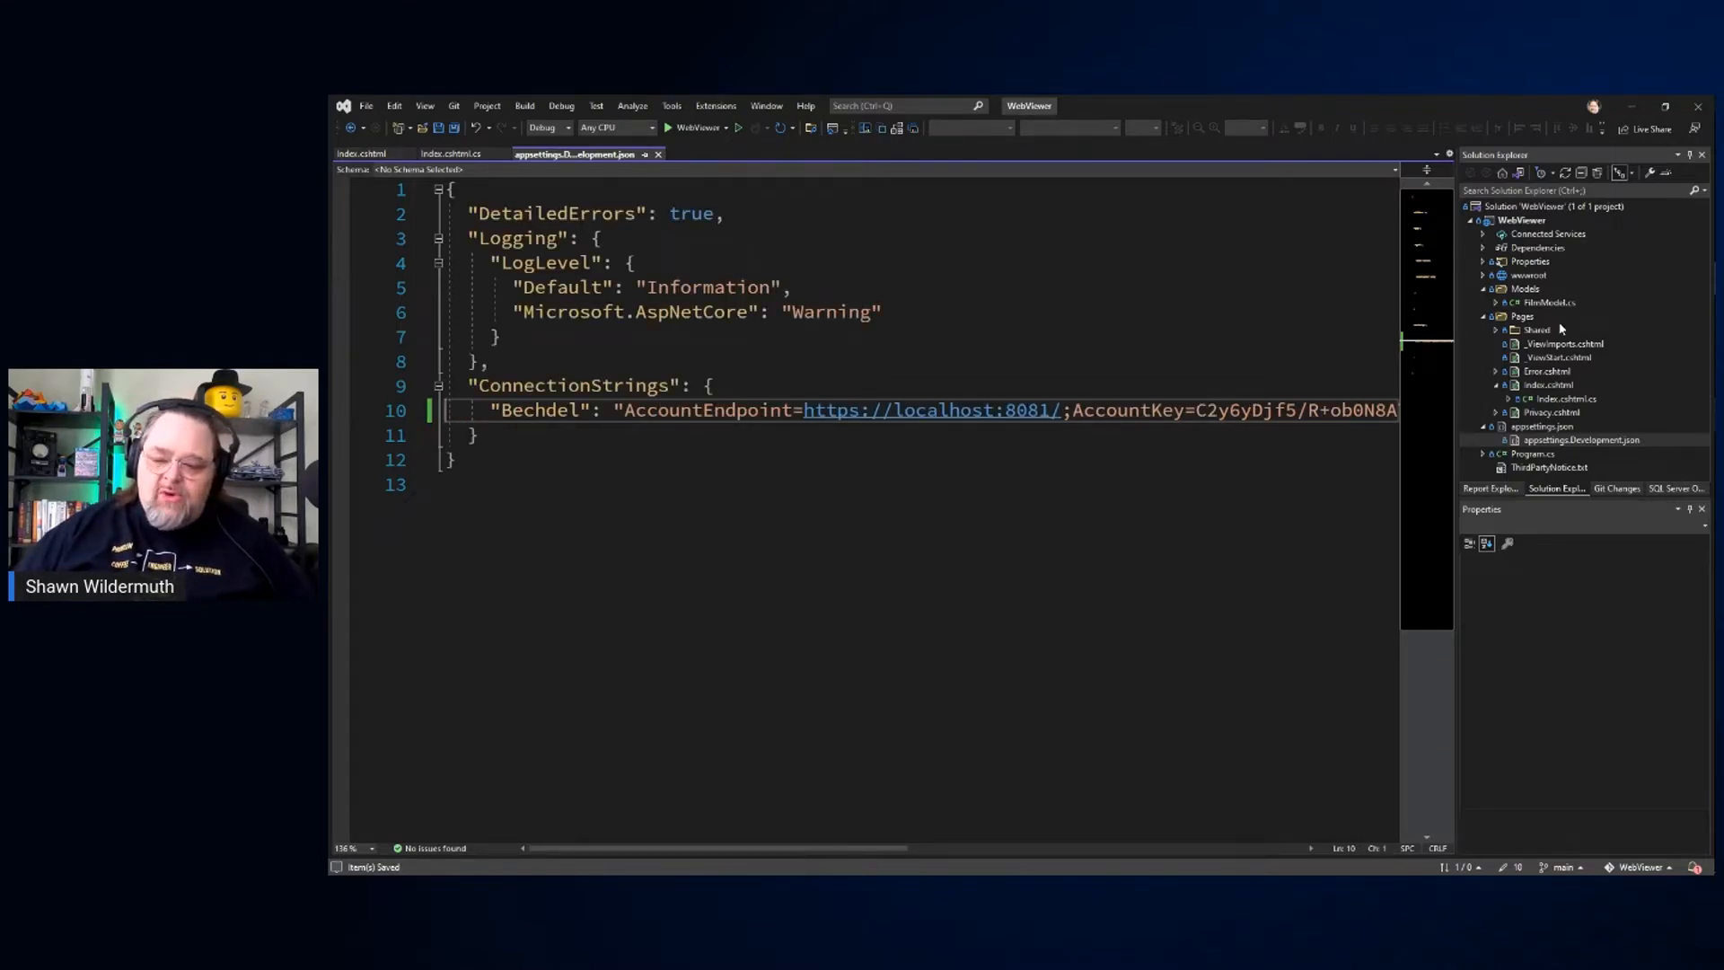
# Step: Check how Index.cshtml.cs uses the Bechdel connection string to create the Cosmos client, and close the file
pyautogui.click(1566, 398)
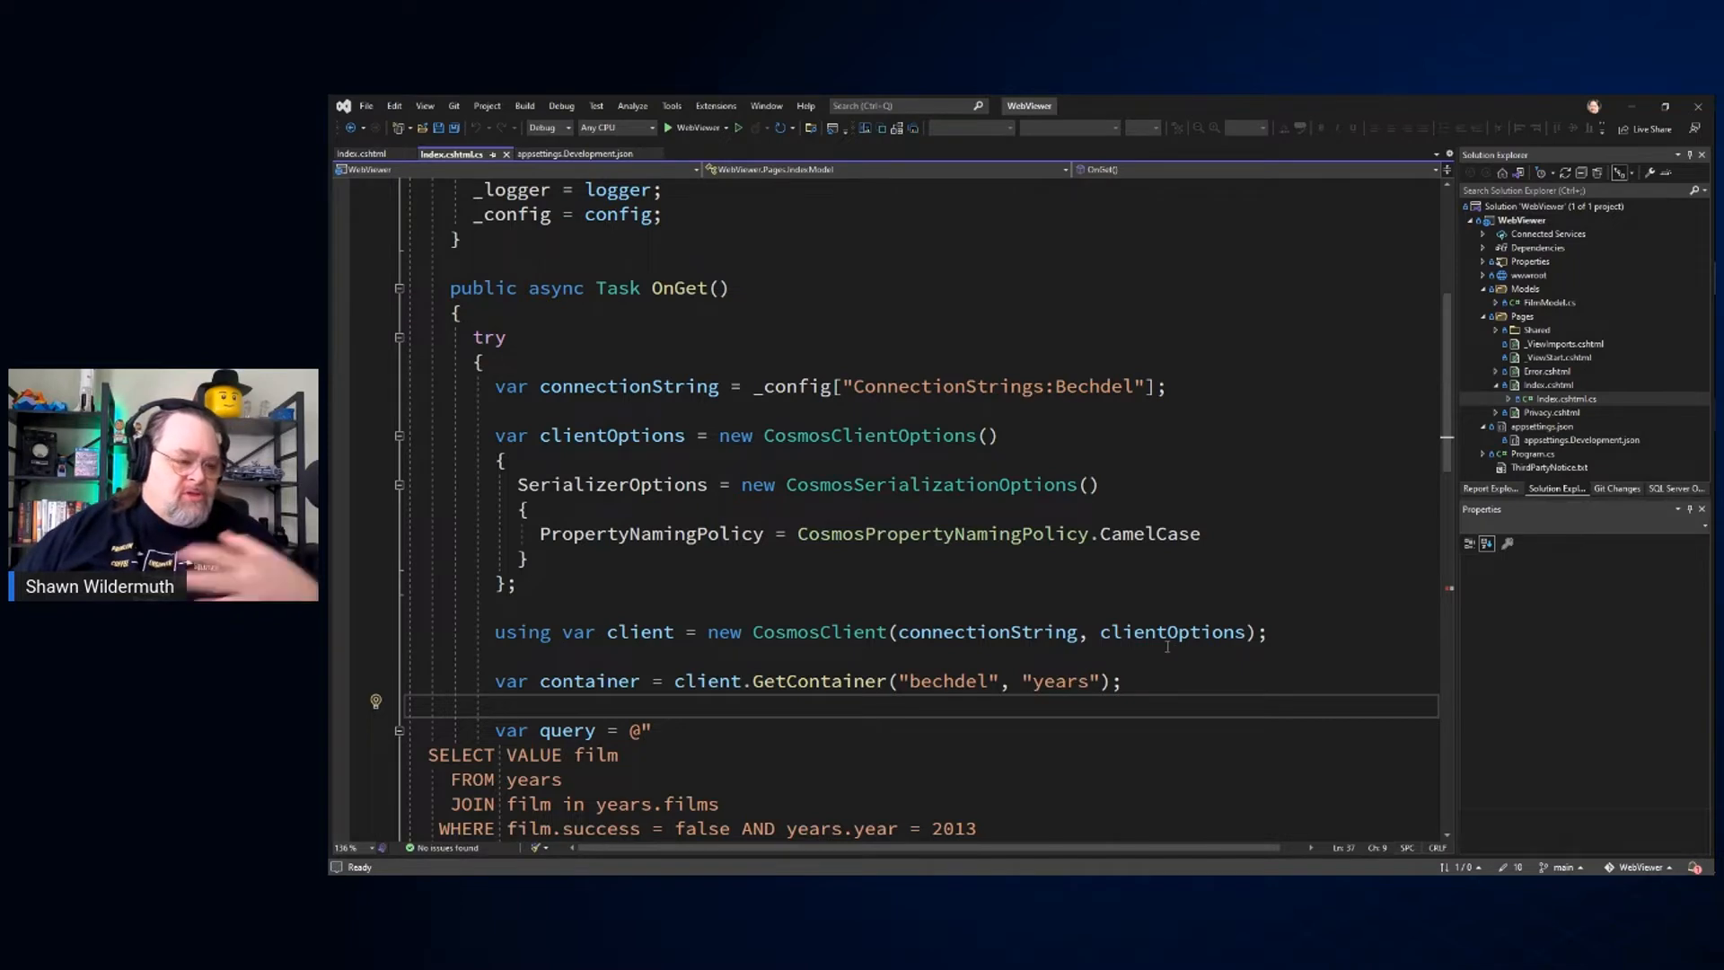
pyautogui.click(507, 155)
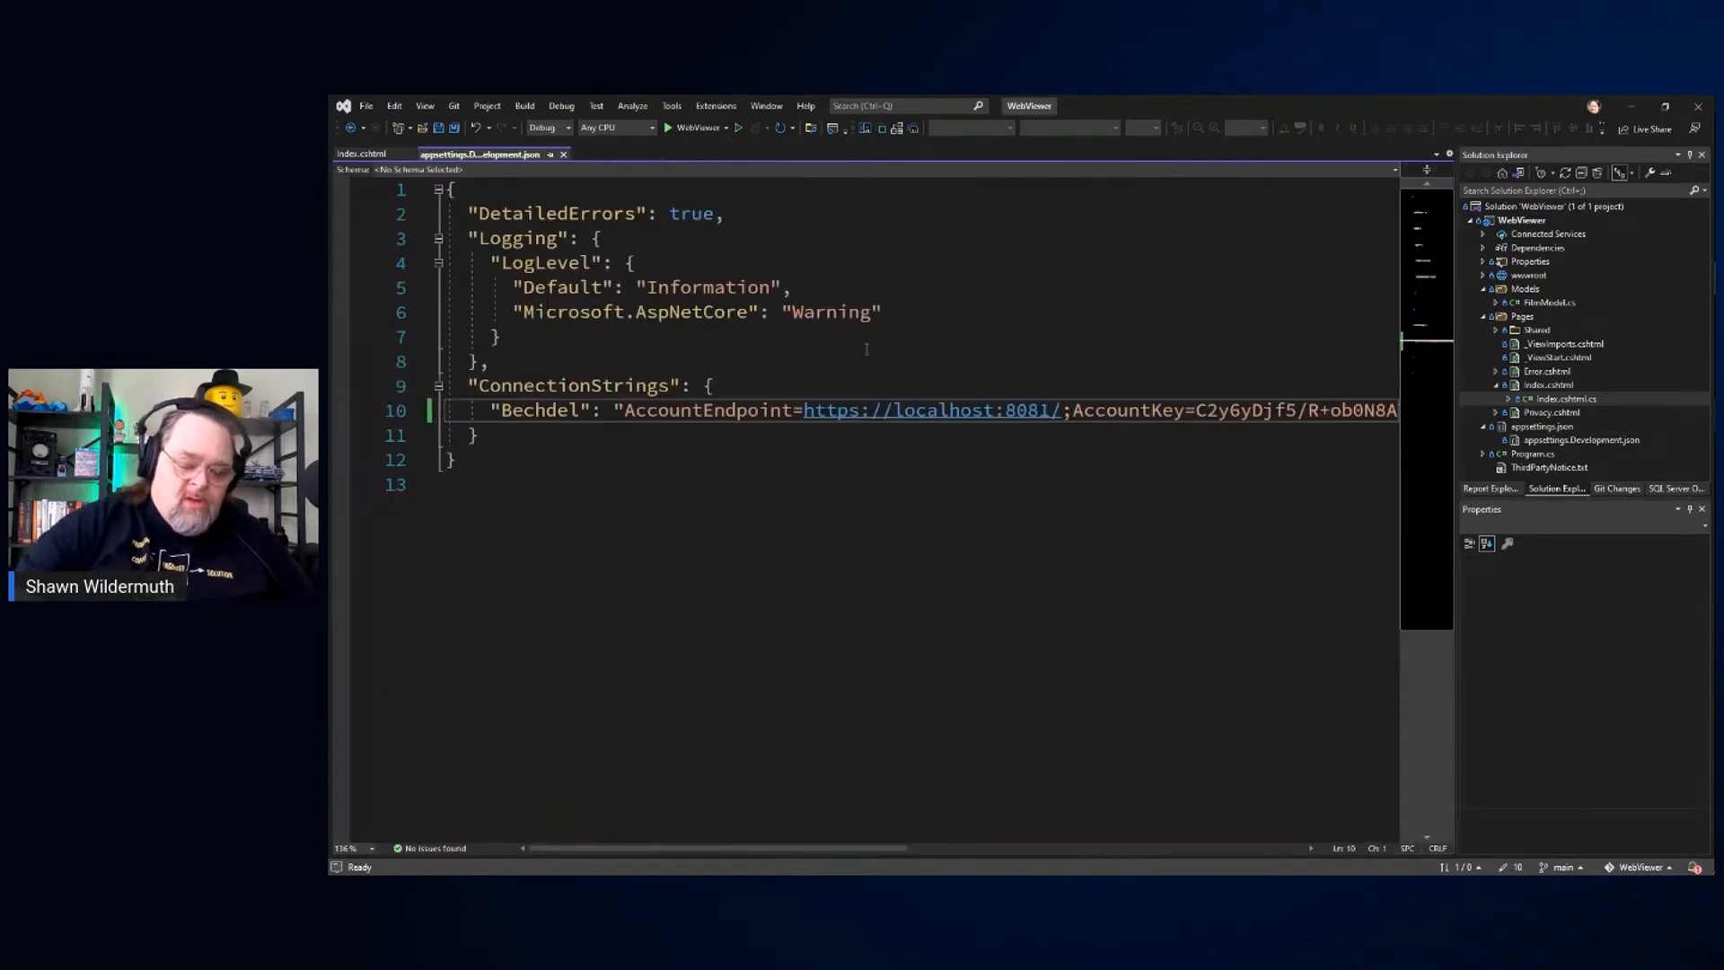
# Step: Try building and running the WebViewer project in Google Chrome, and close the browser window
pyautogui.hotkey('ctrl', 'shift', 'b')
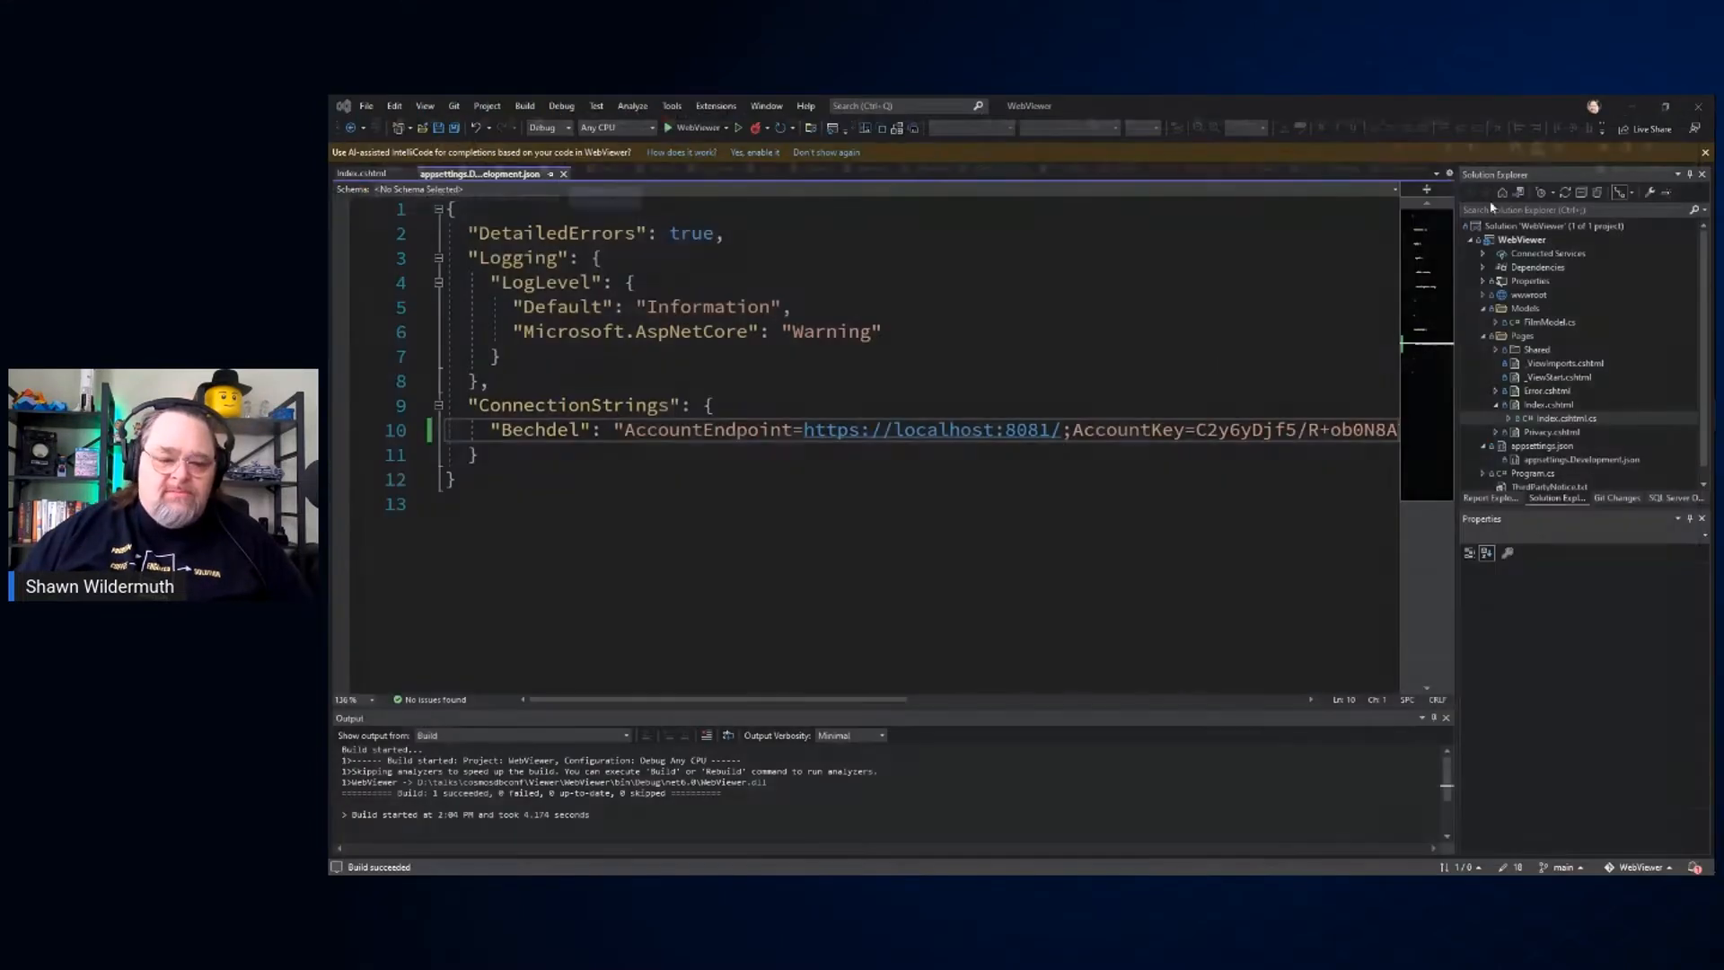
pyautogui.click(1702, 107)
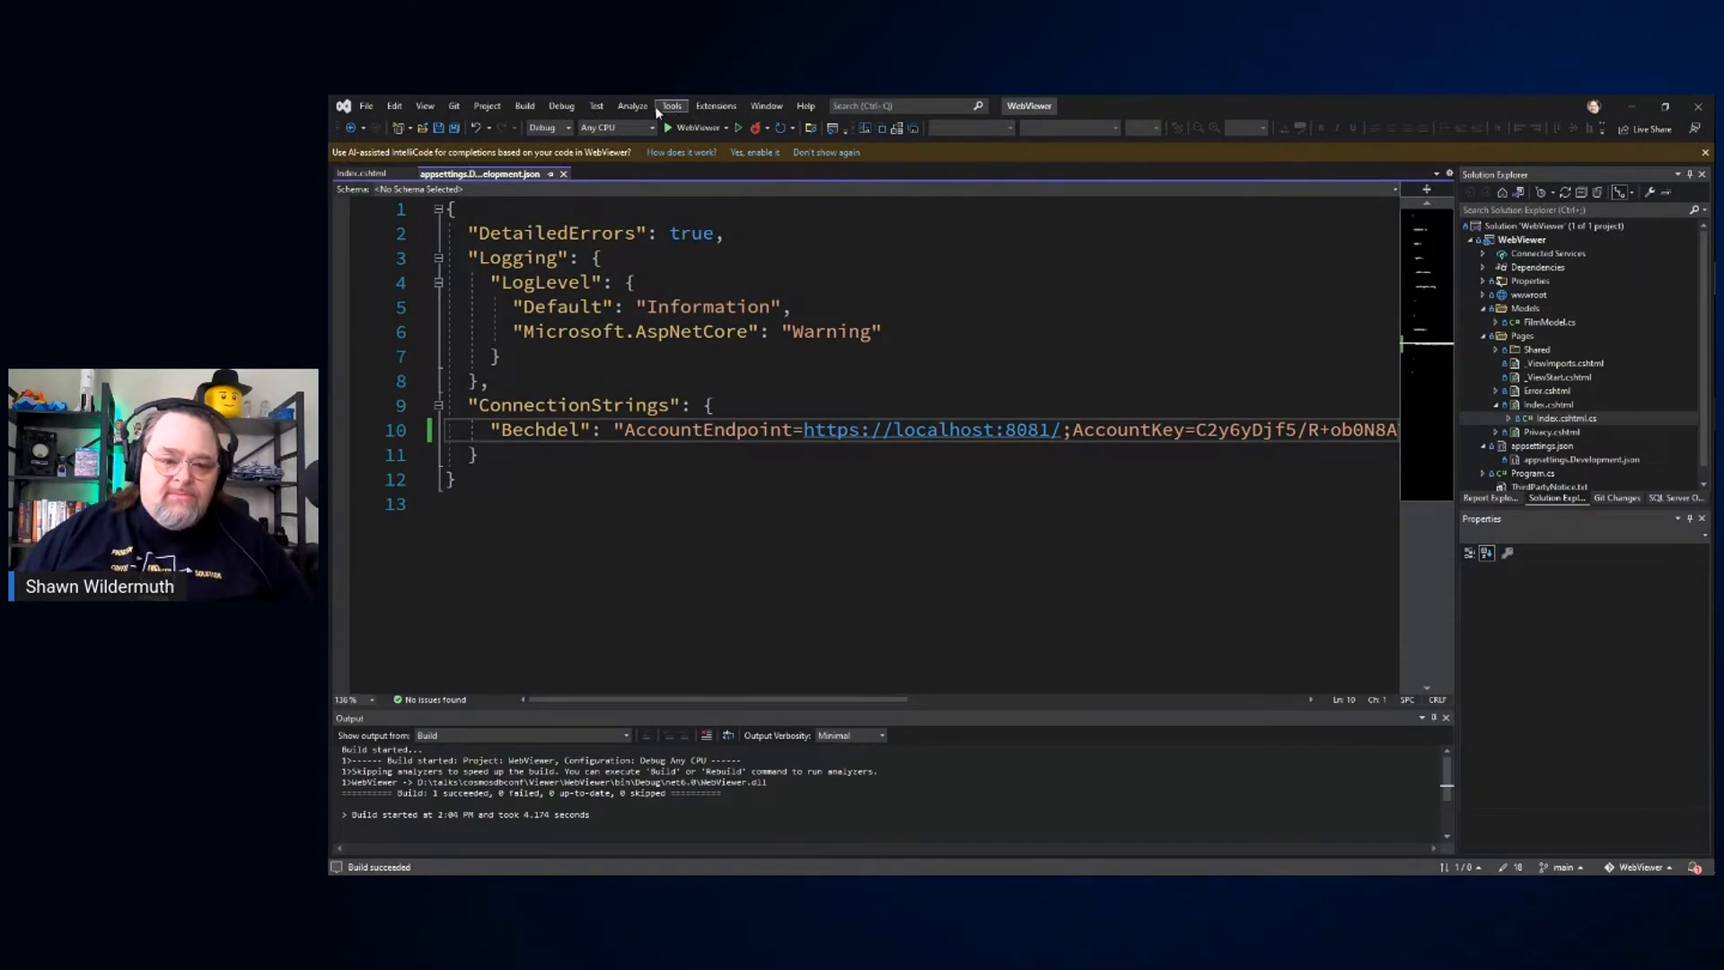
# Step: Set the WebViewer project's launch browser to Microsoft Edge
pyautogui.click(716, 106)
pyautogui.moveTo(589, 113)
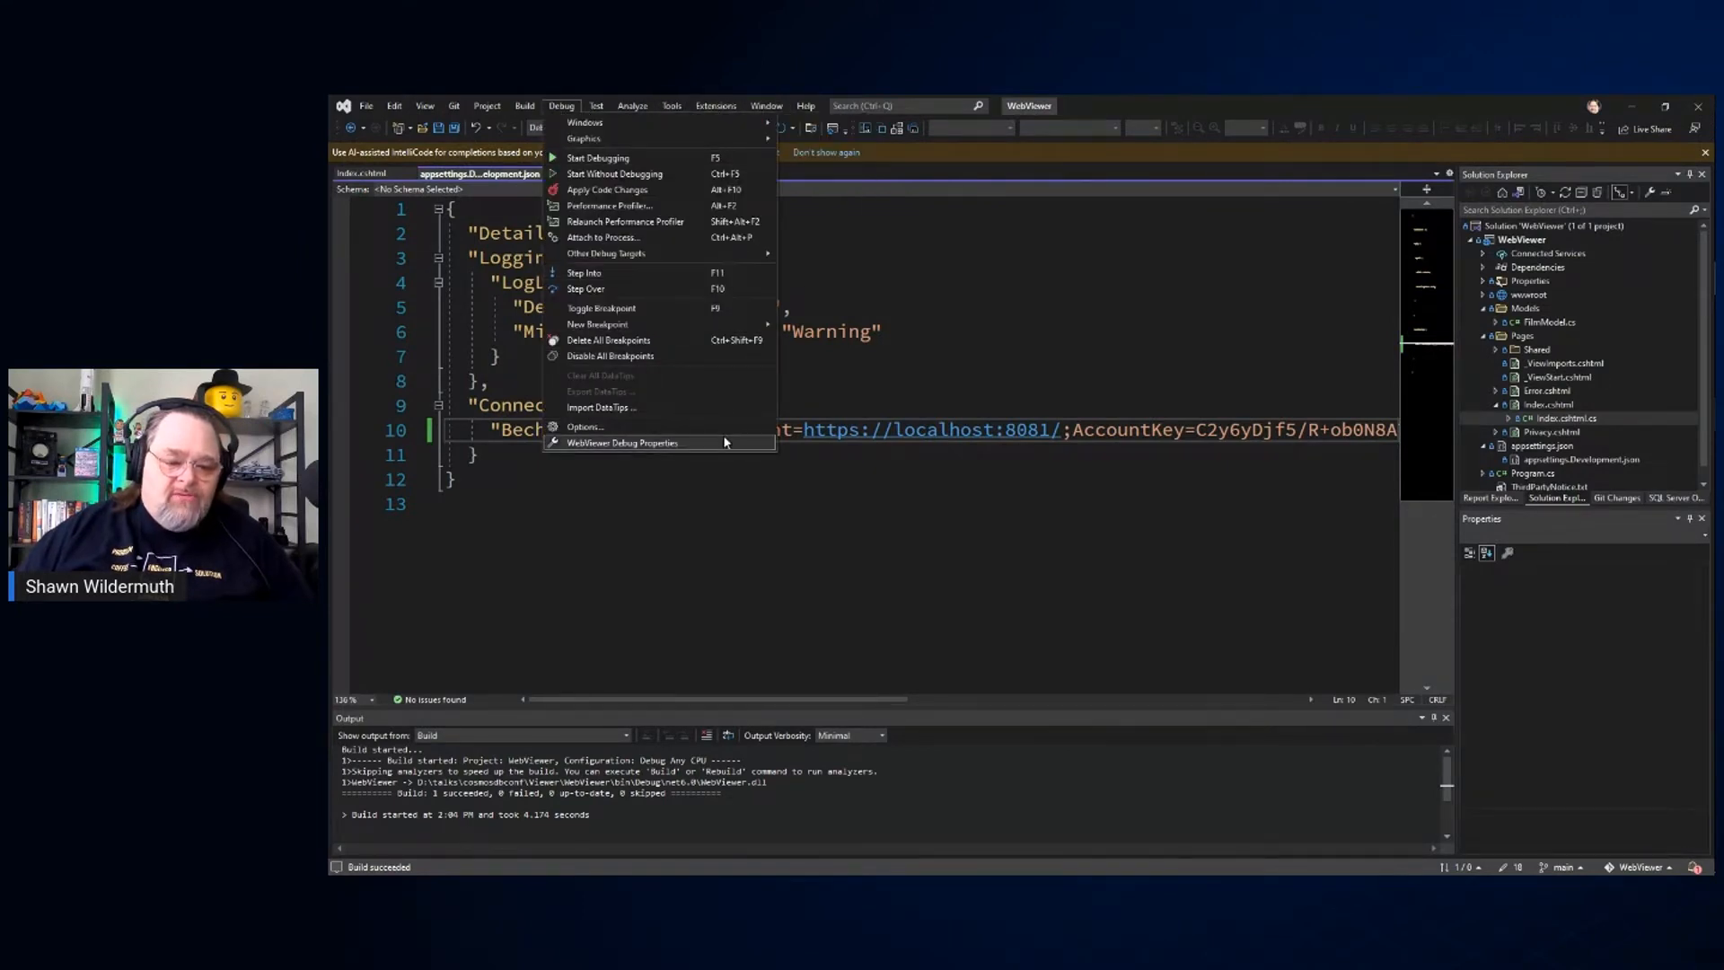
pyautogui.moveTo(733, 257)
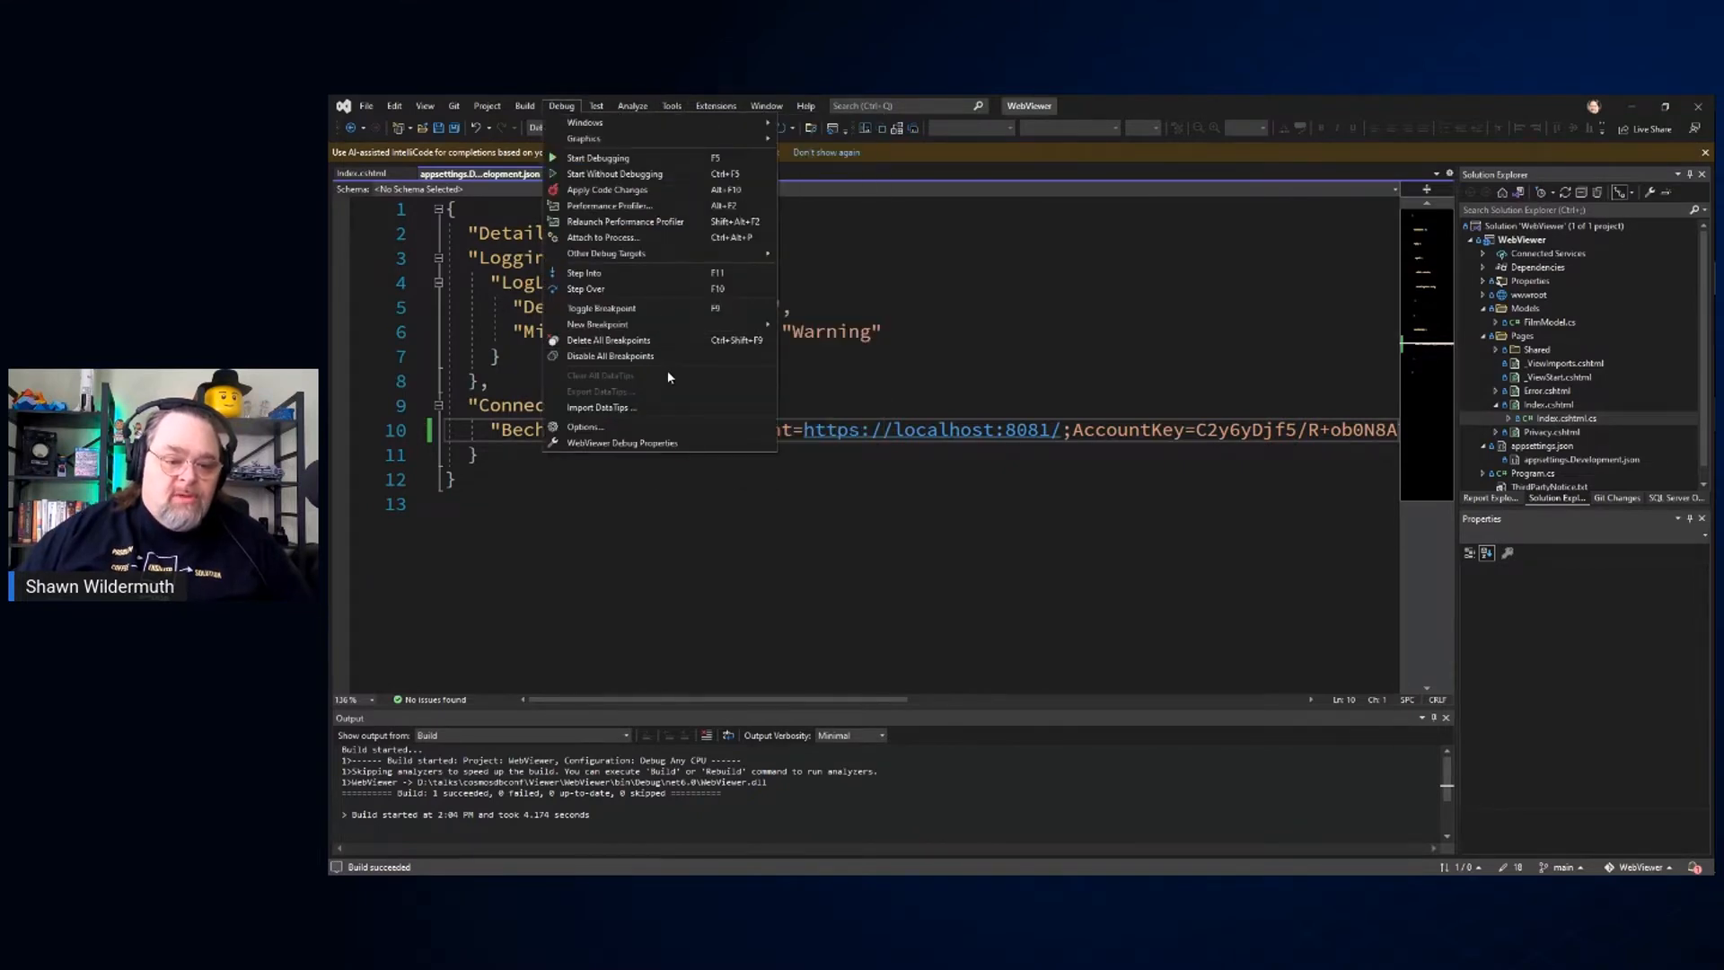
pyautogui.click(801, 258)
pyautogui.click(738, 128)
pyautogui.click(1631, 106)
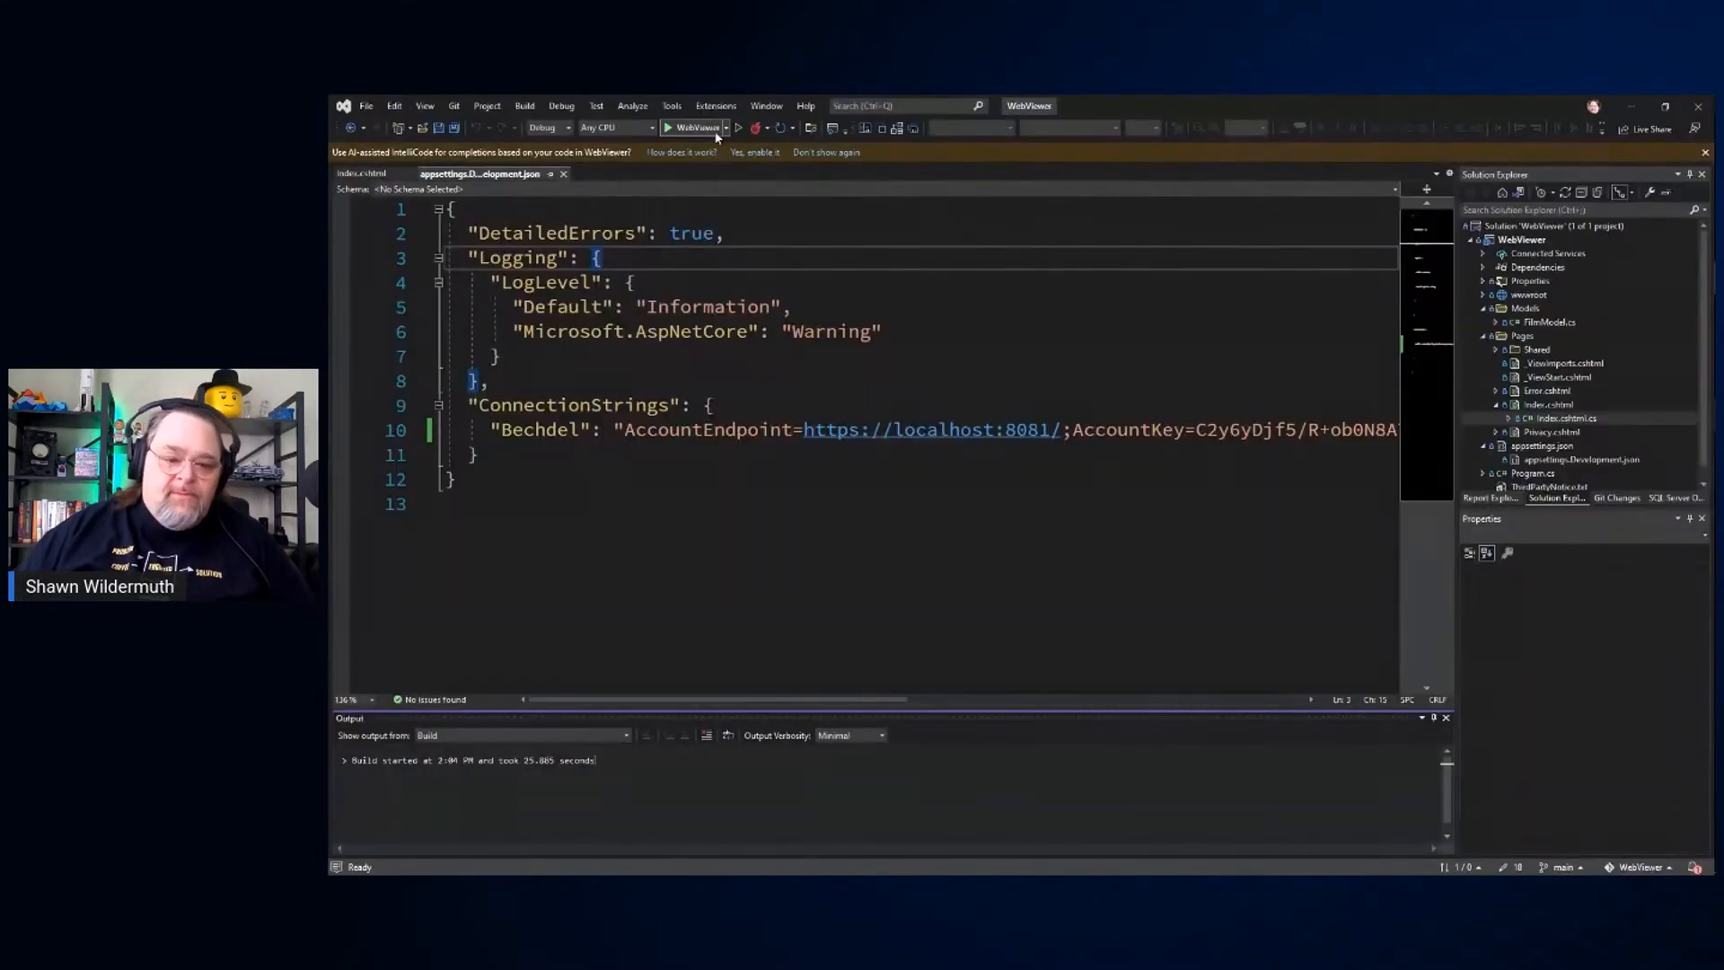
pyautogui.click(726, 128)
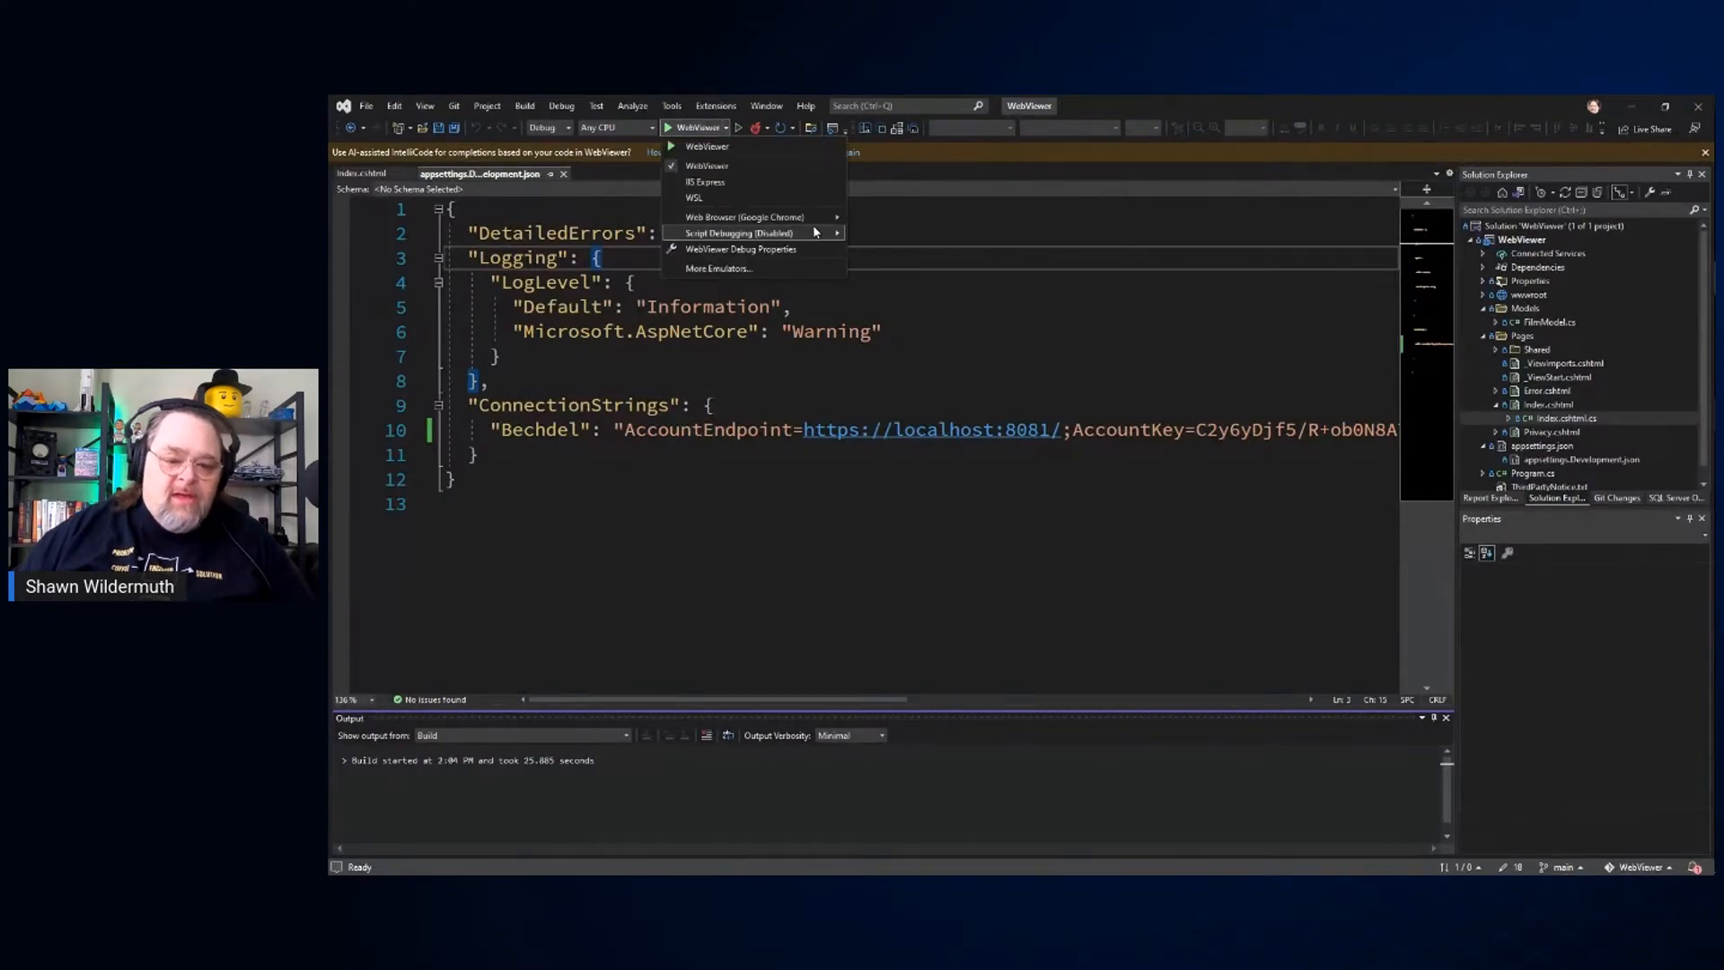
pyautogui.moveTo(790, 218)
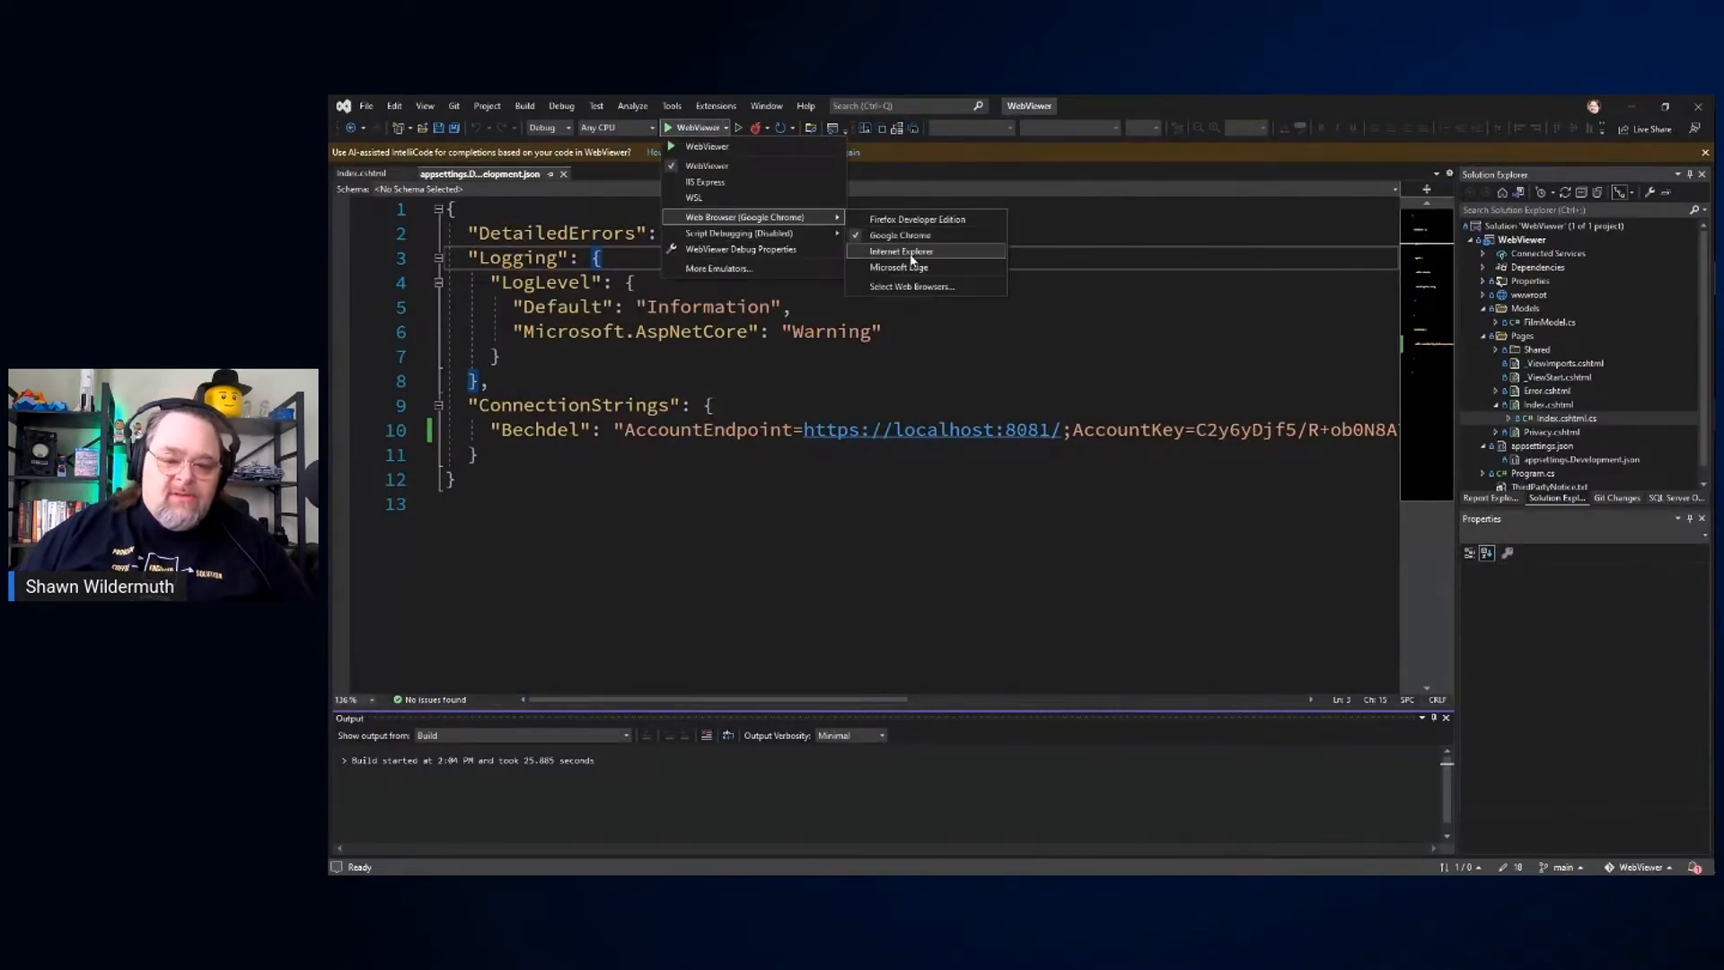
pyautogui.click(919, 270)
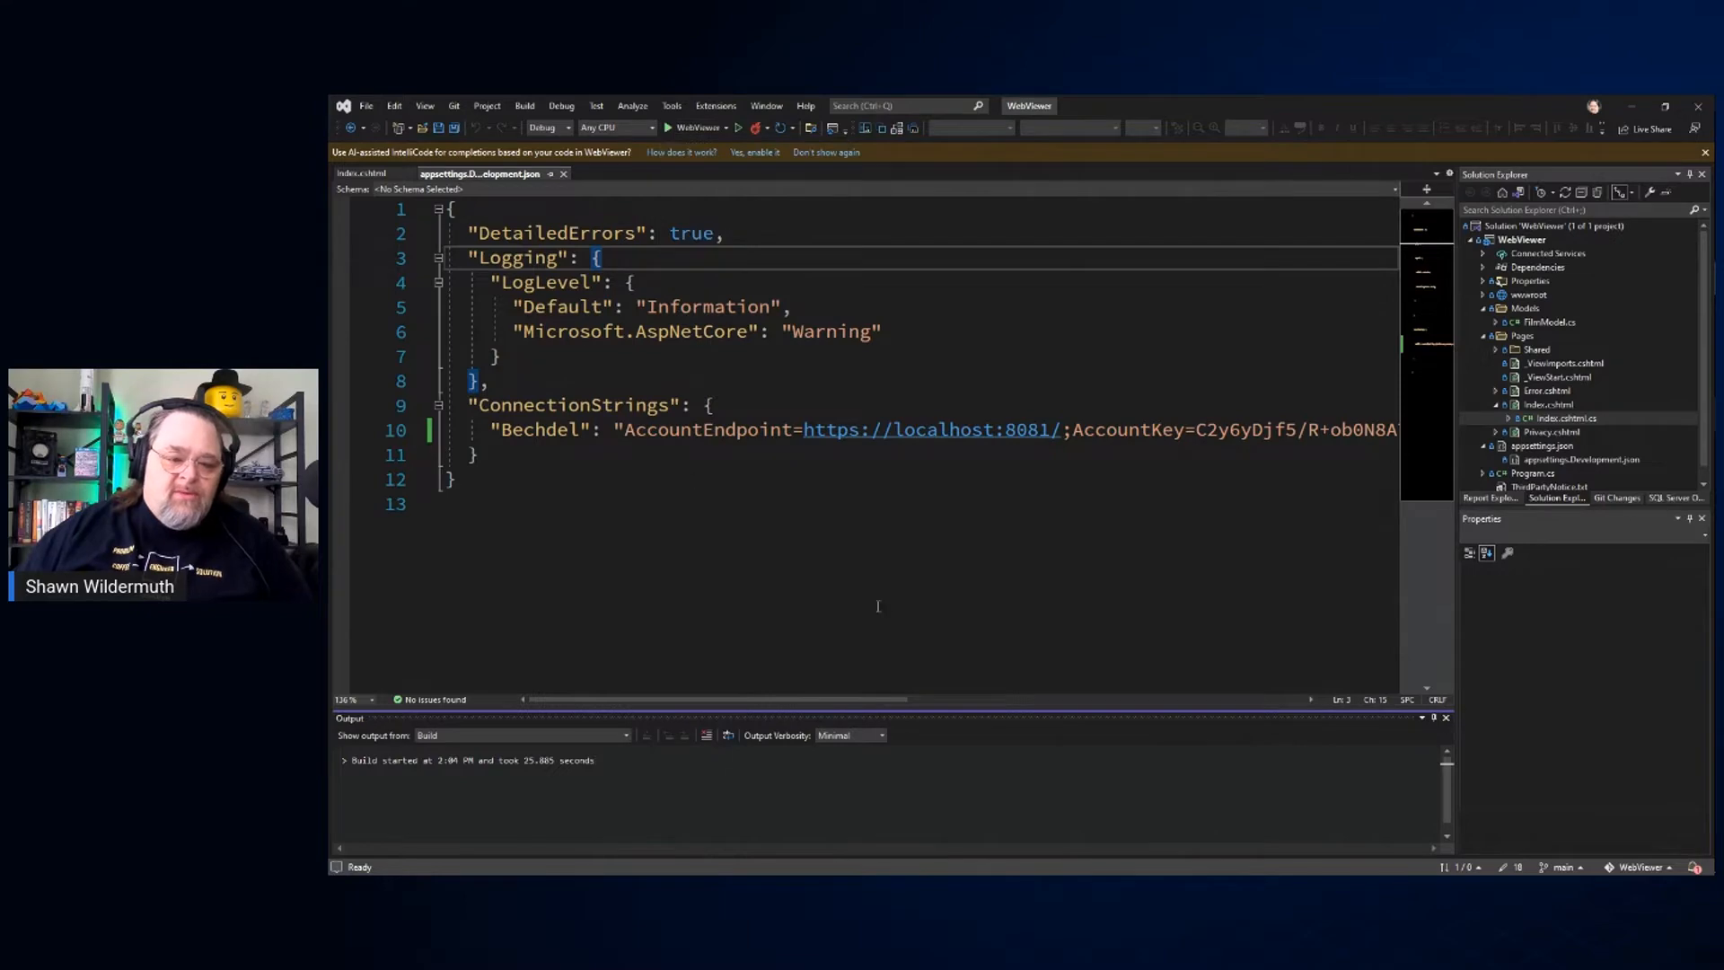
# Step: Run the WebViewer project with debugging and inspect the exception caught in Index.cshtml.cs
pyautogui.click(882, 541)
pyautogui.press('F5')
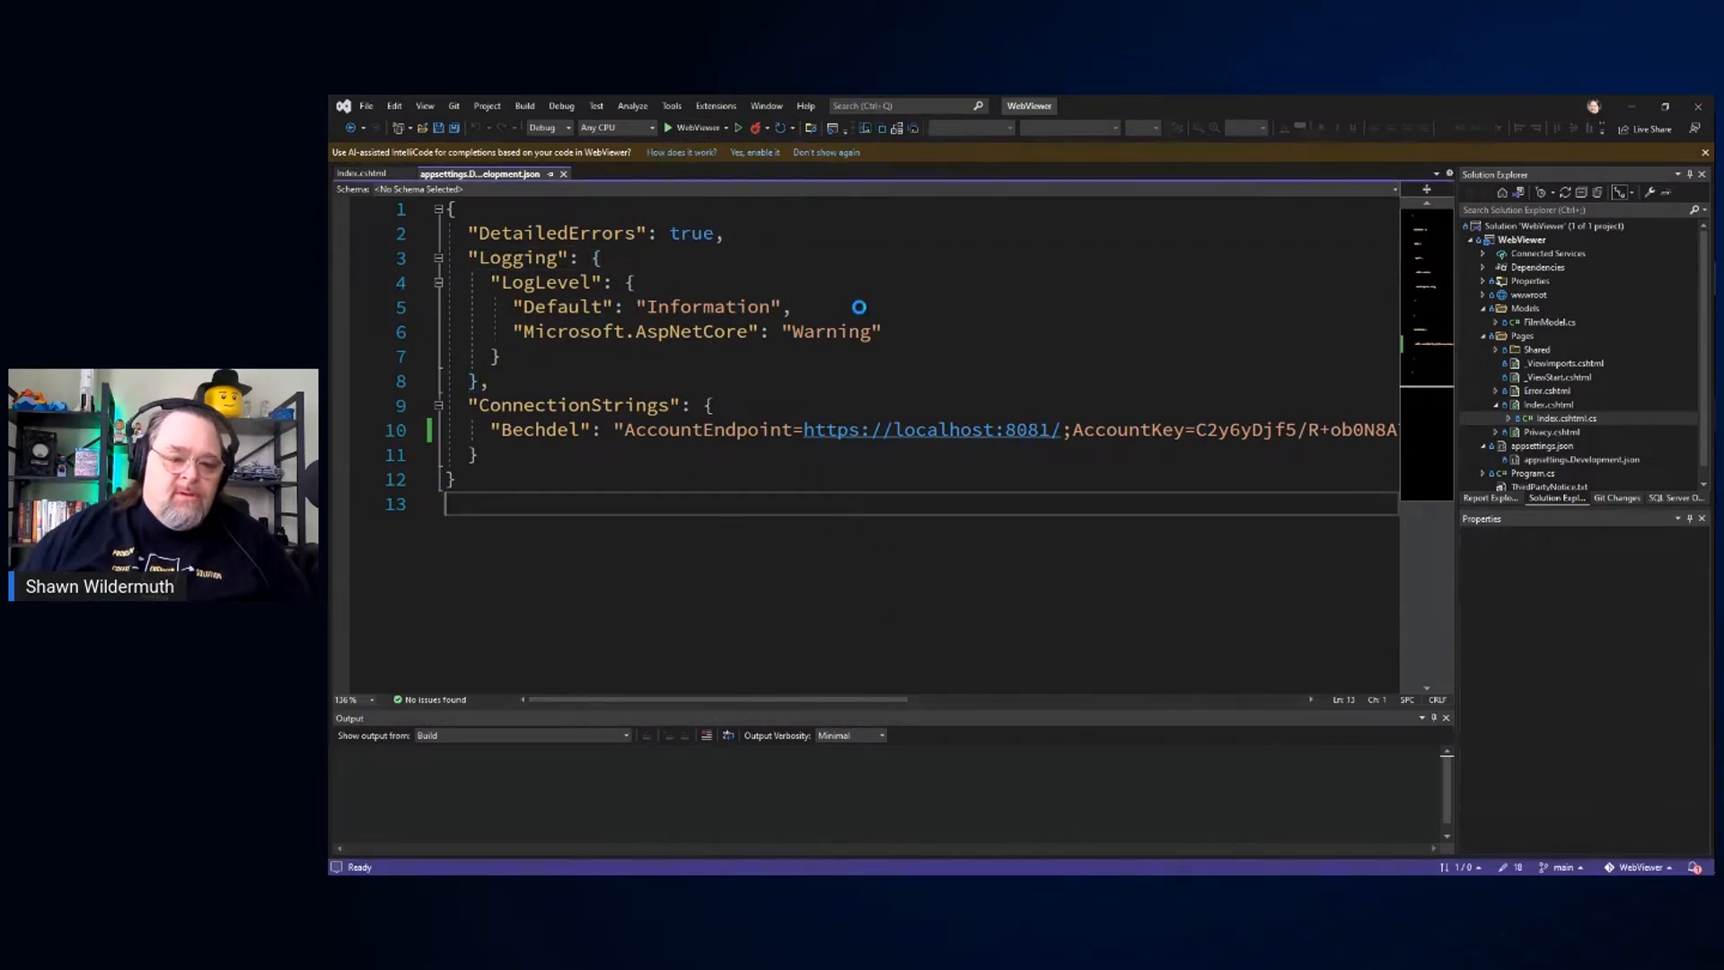
pyautogui.hotkey('alt', 'Tab')
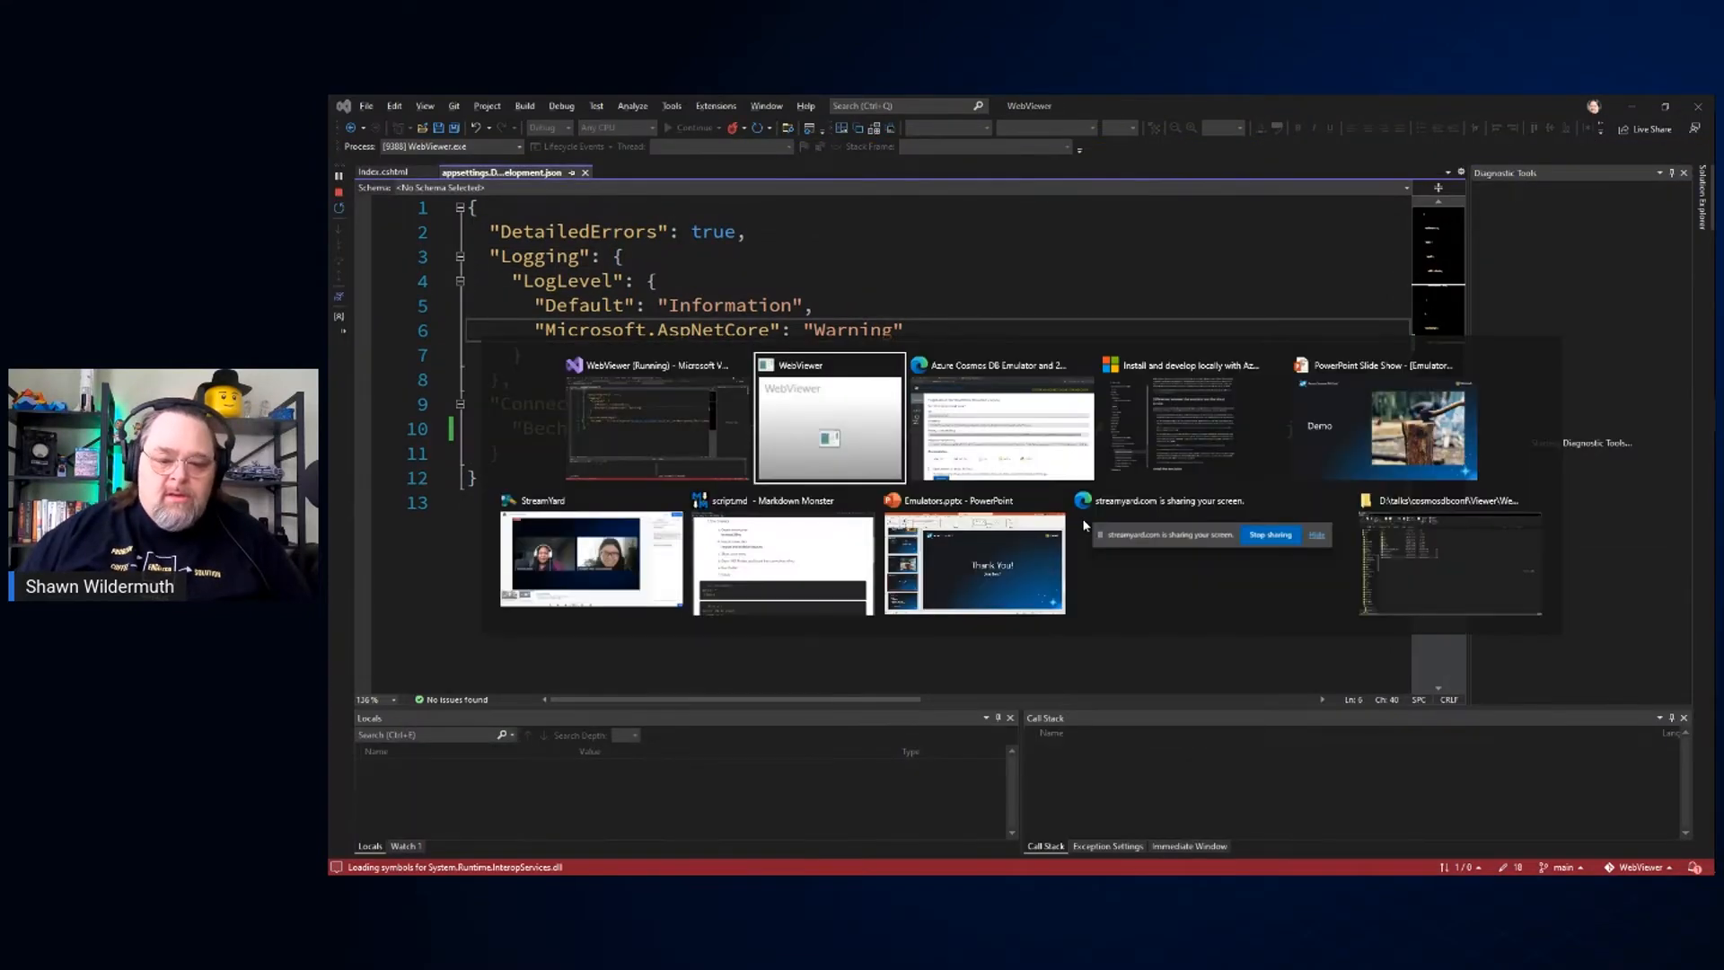
pyautogui.hotkey('alt', 'Tab')
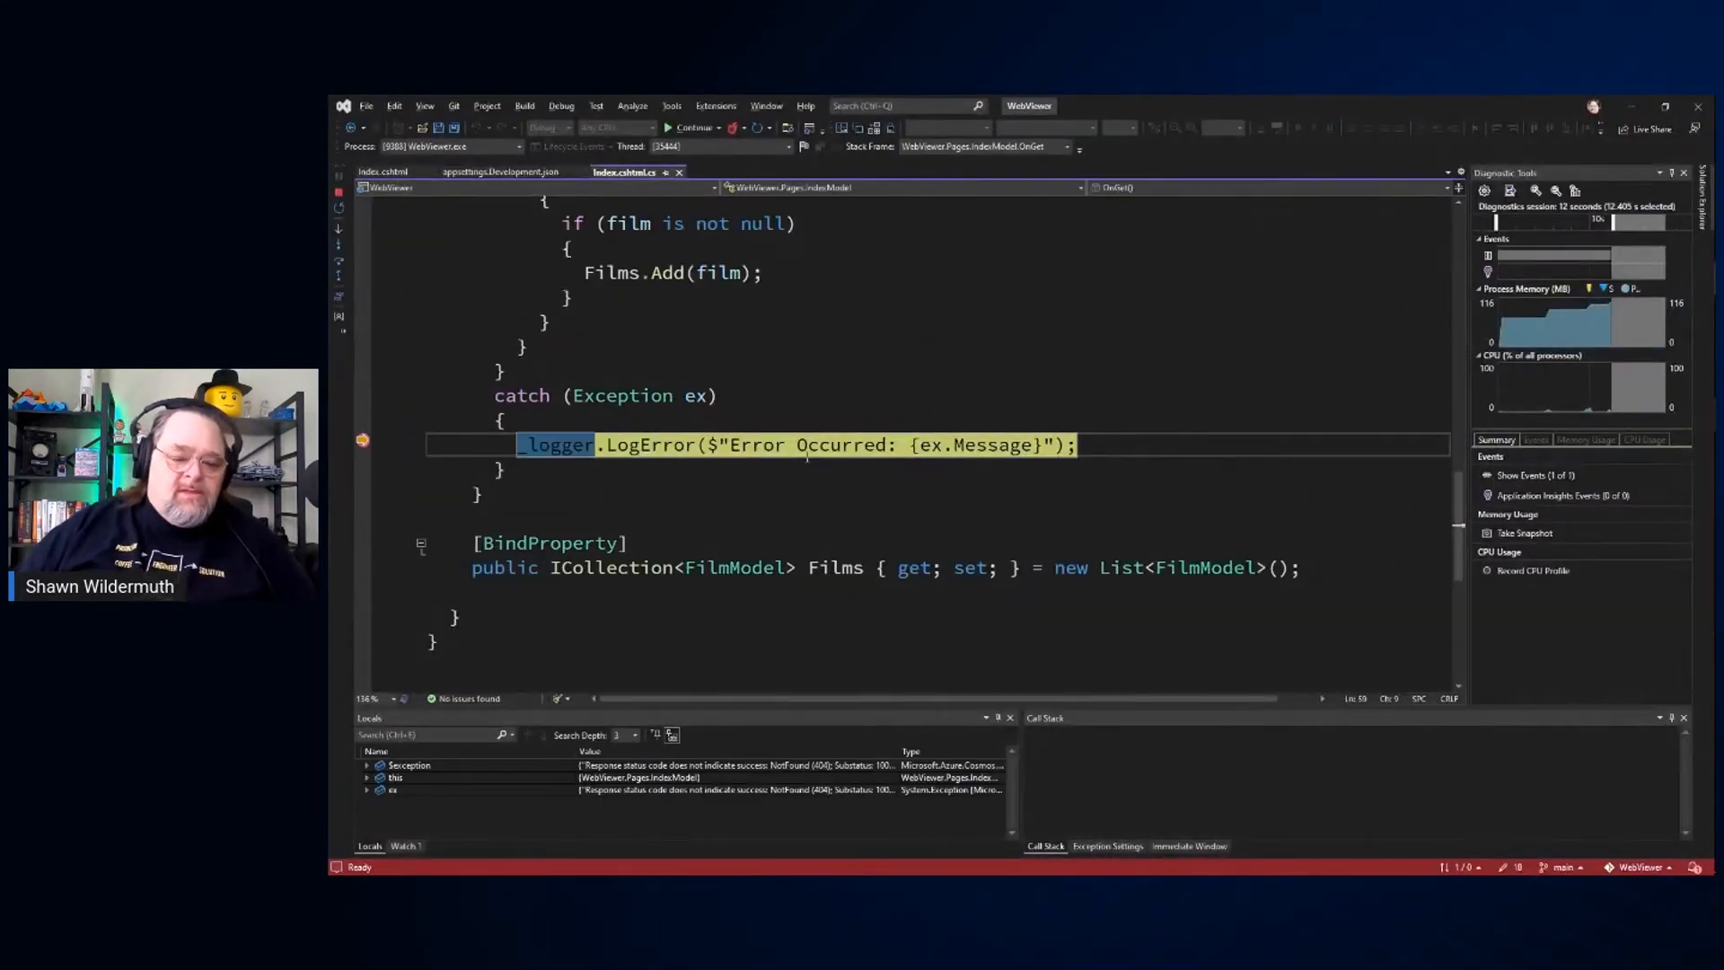
pyautogui.moveTo(930, 446)
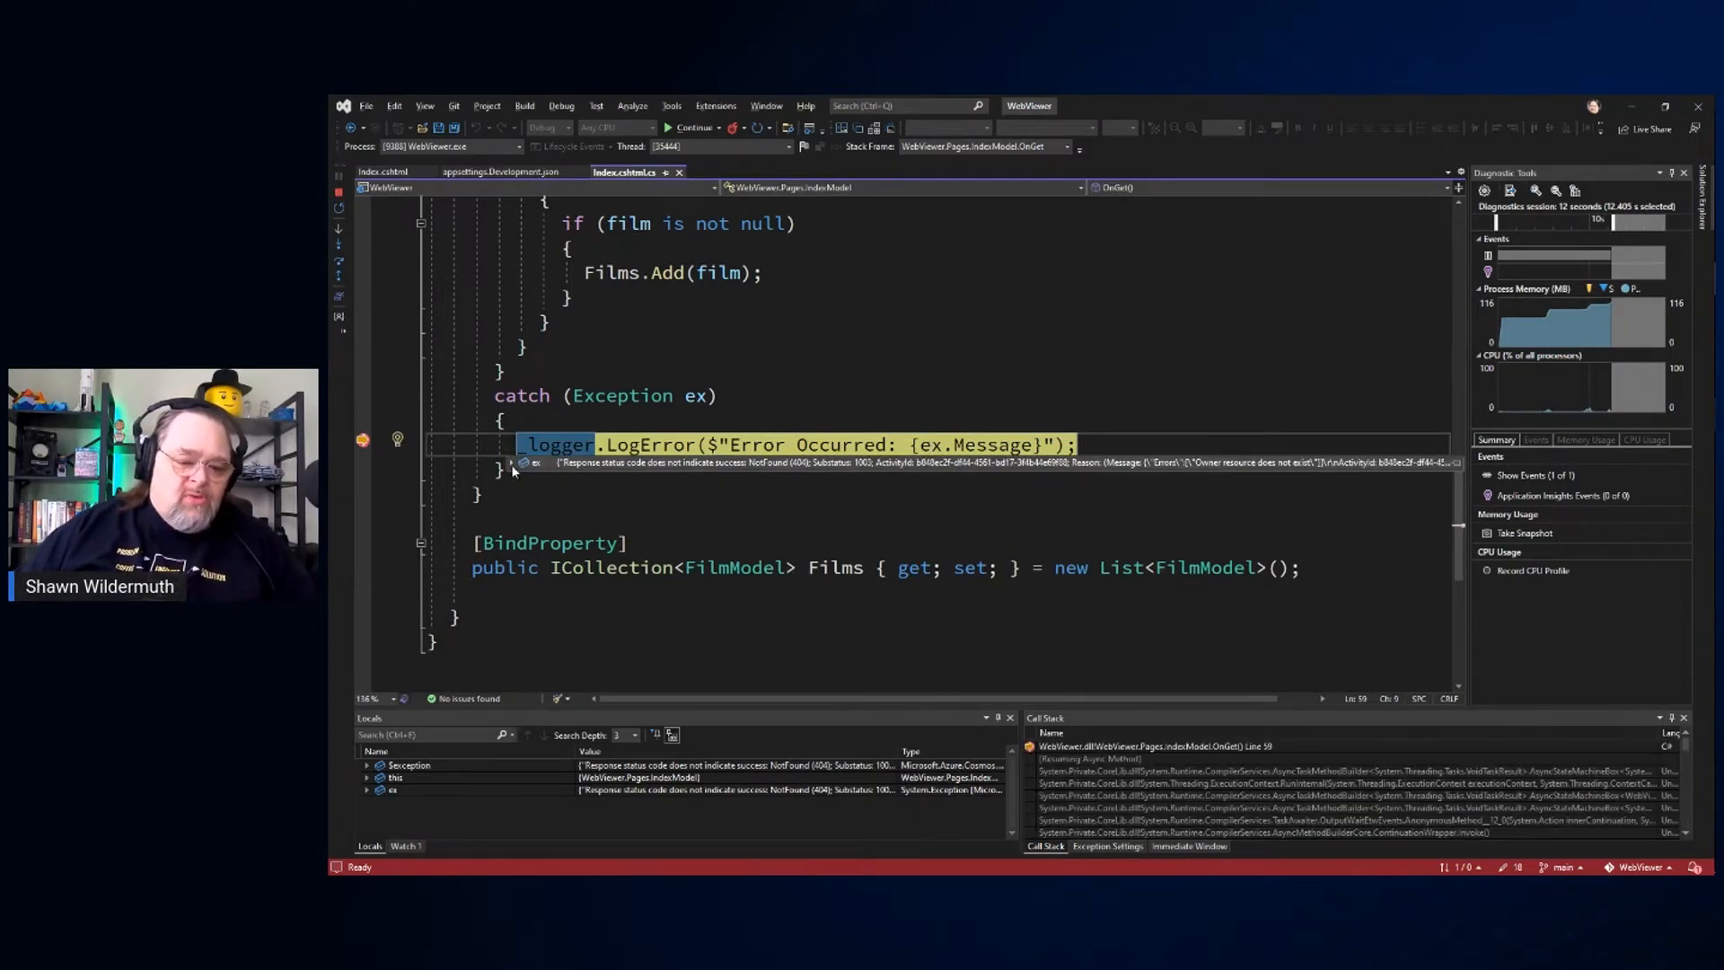
# Step: Switch to the Azure Cosmos DB Emulator in Microsoft Edge and create a database with the id bechdel, keeping the default autoscale throughput
pyautogui.hotkey('alt', 'Tab')
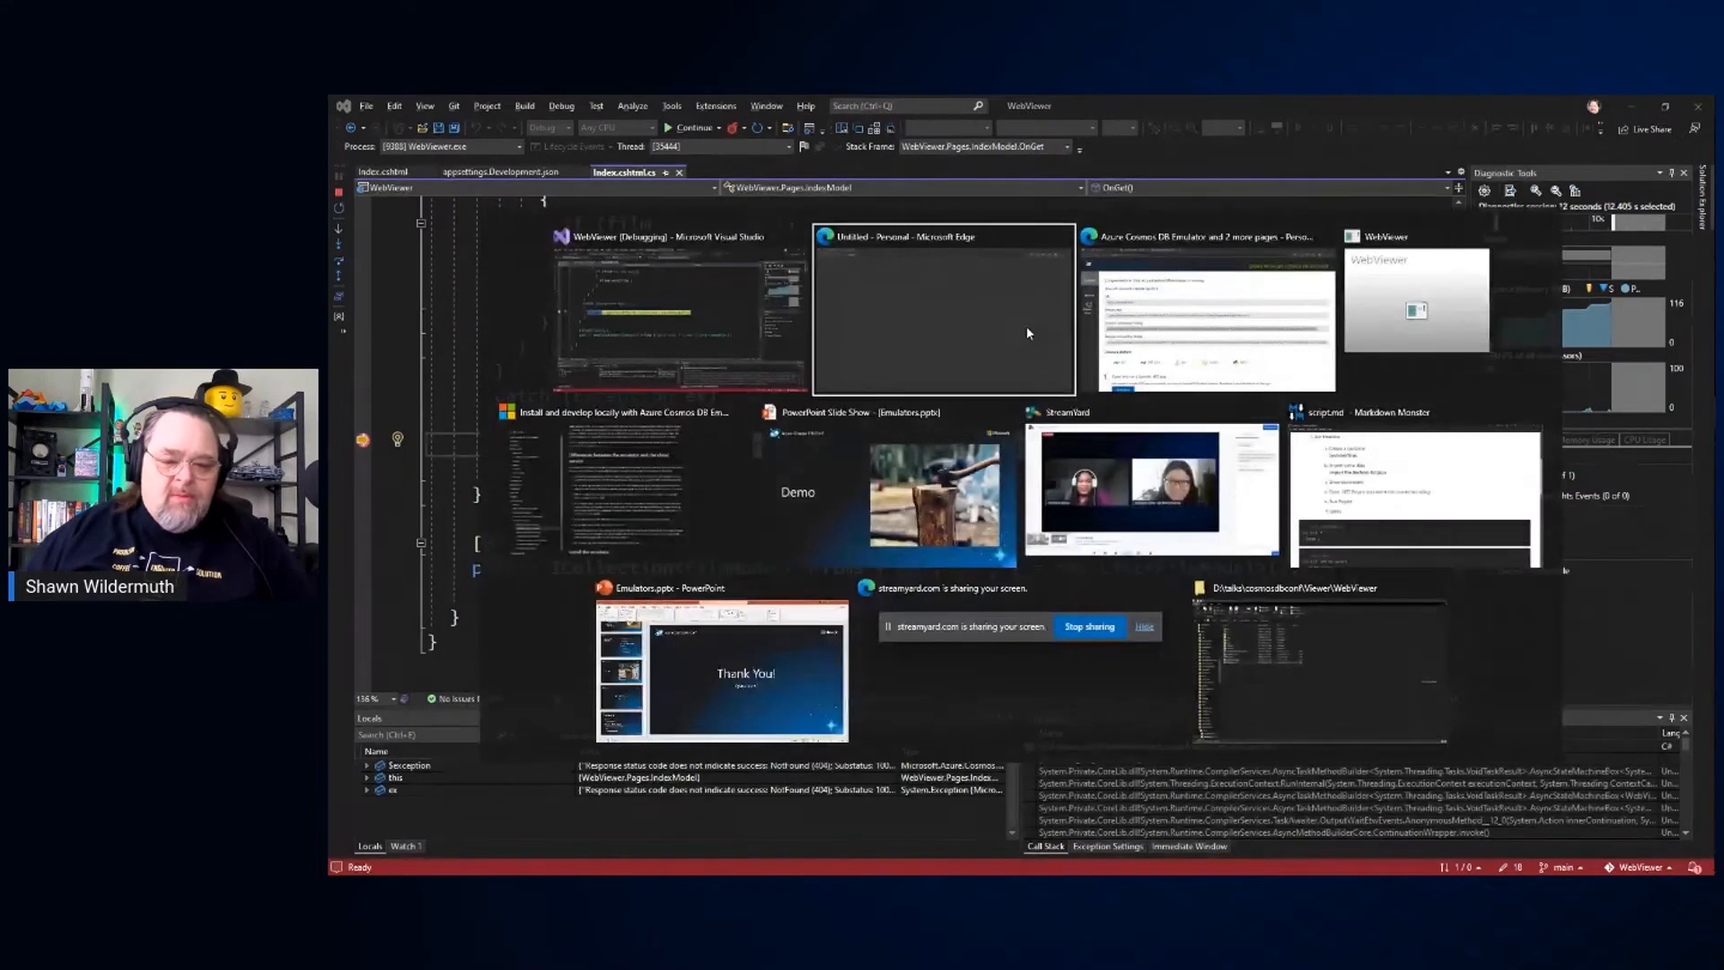
pyautogui.hotkey('alt', 'Tab')
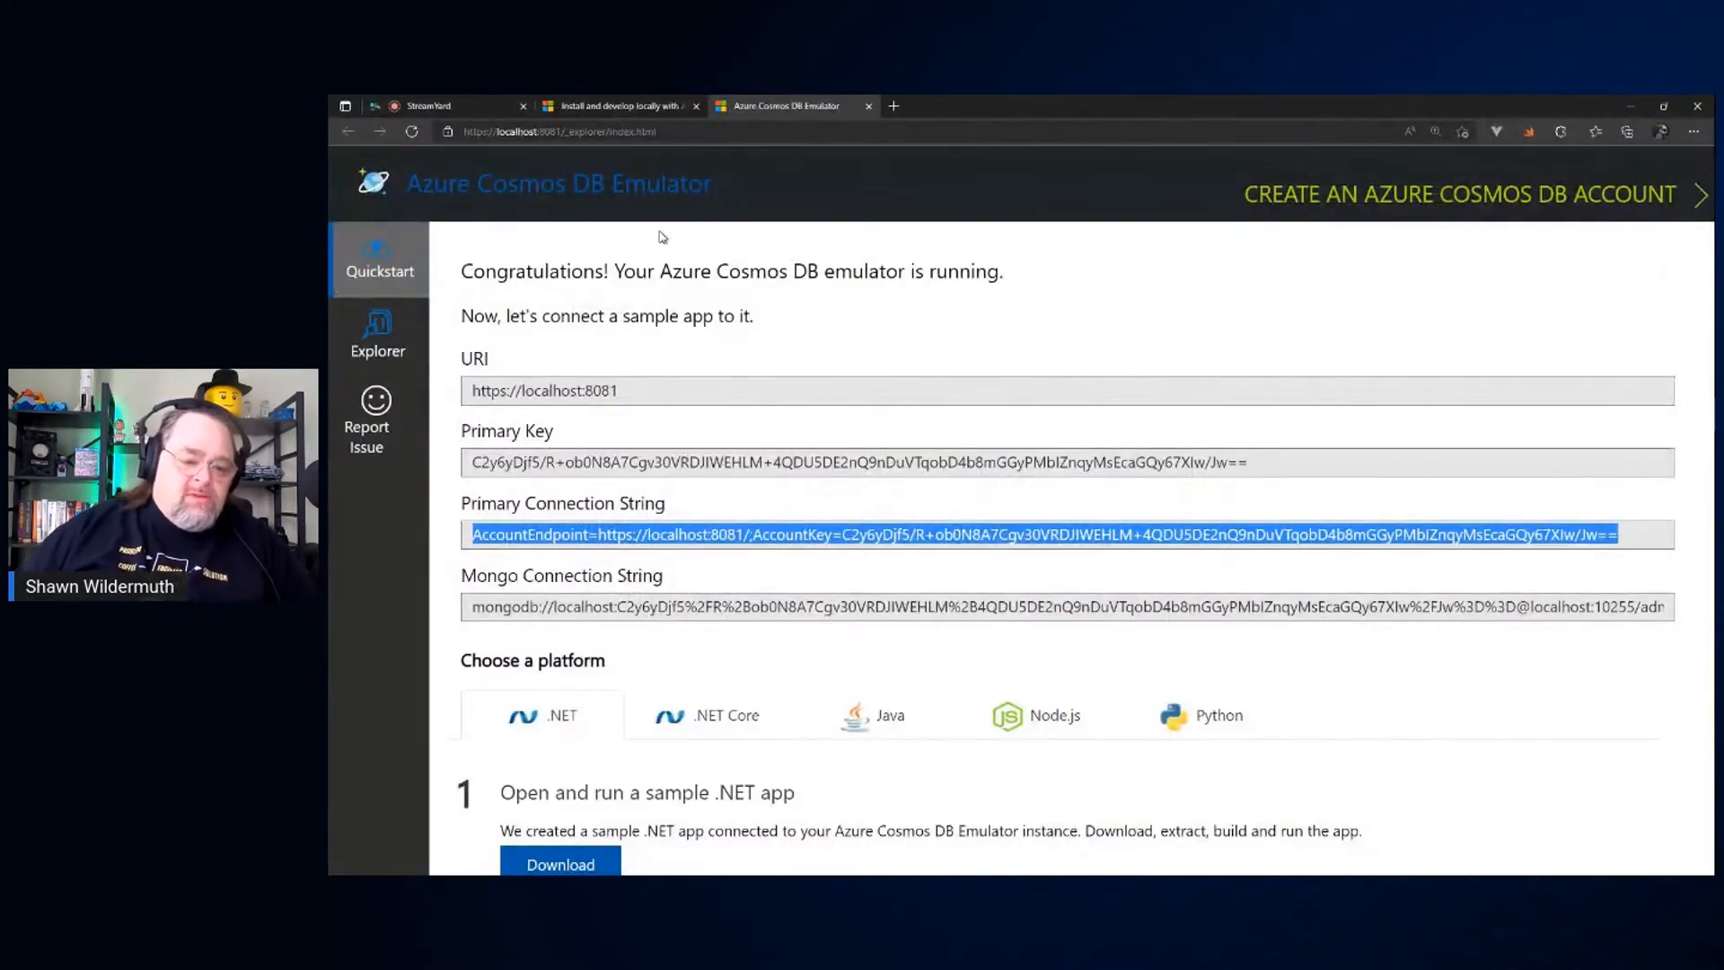
pyautogui.click(400, 344)
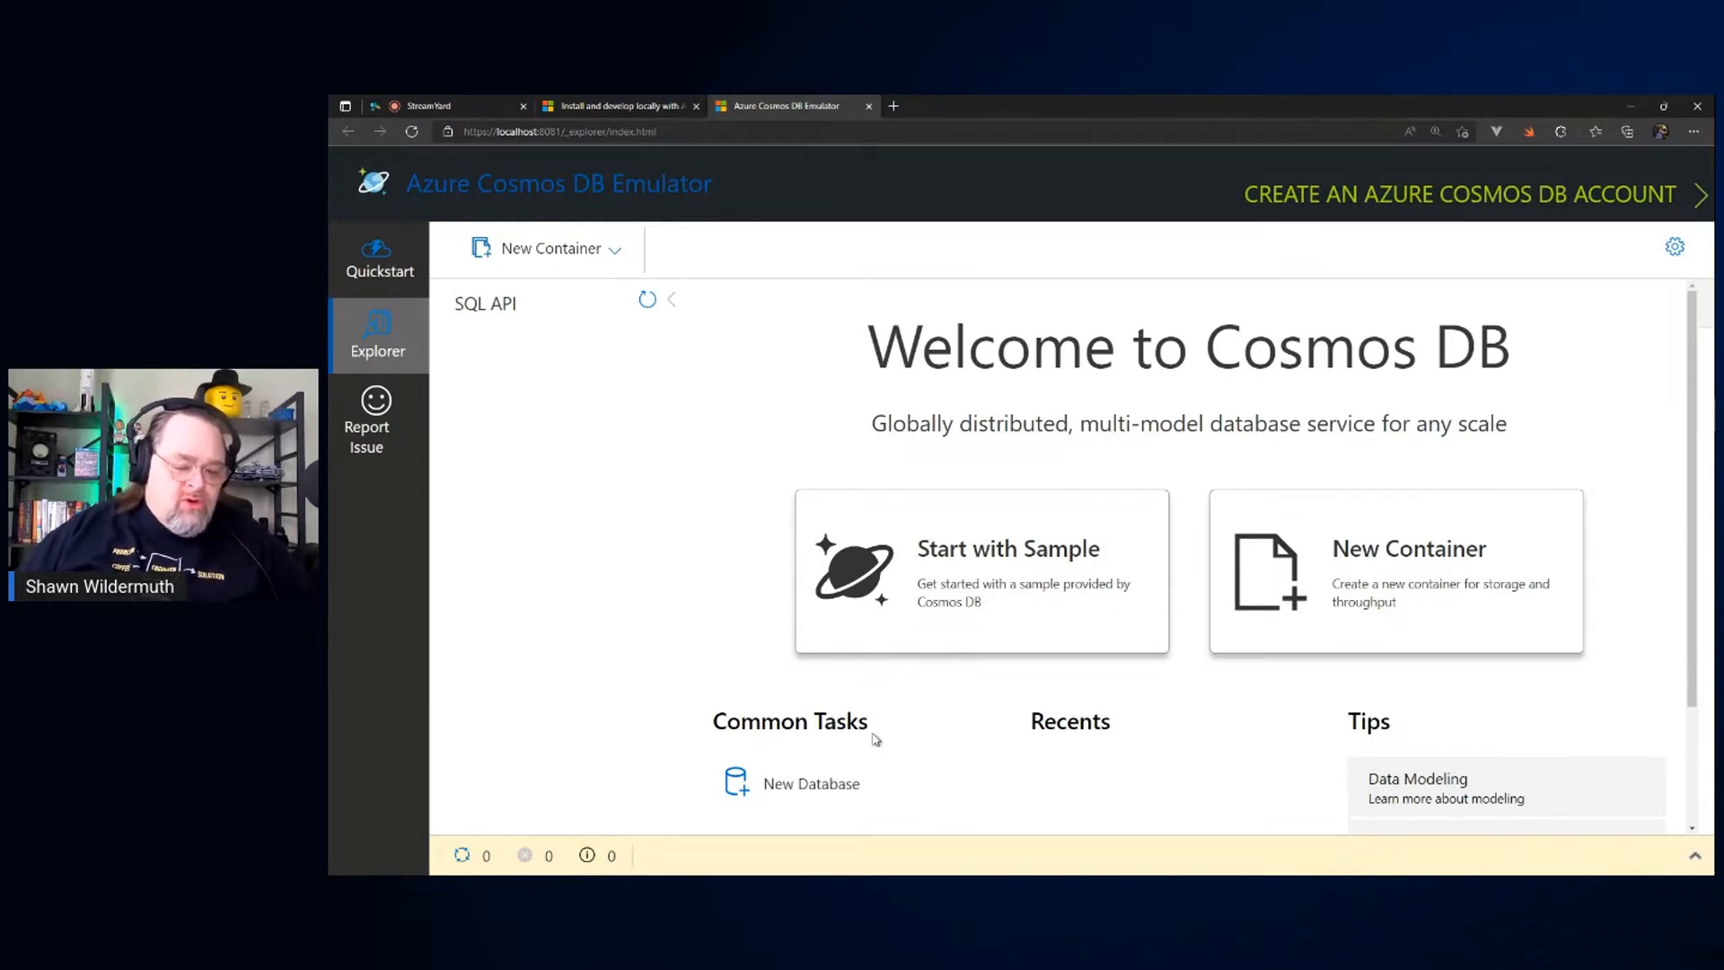
pyautogui.click(802, 781)
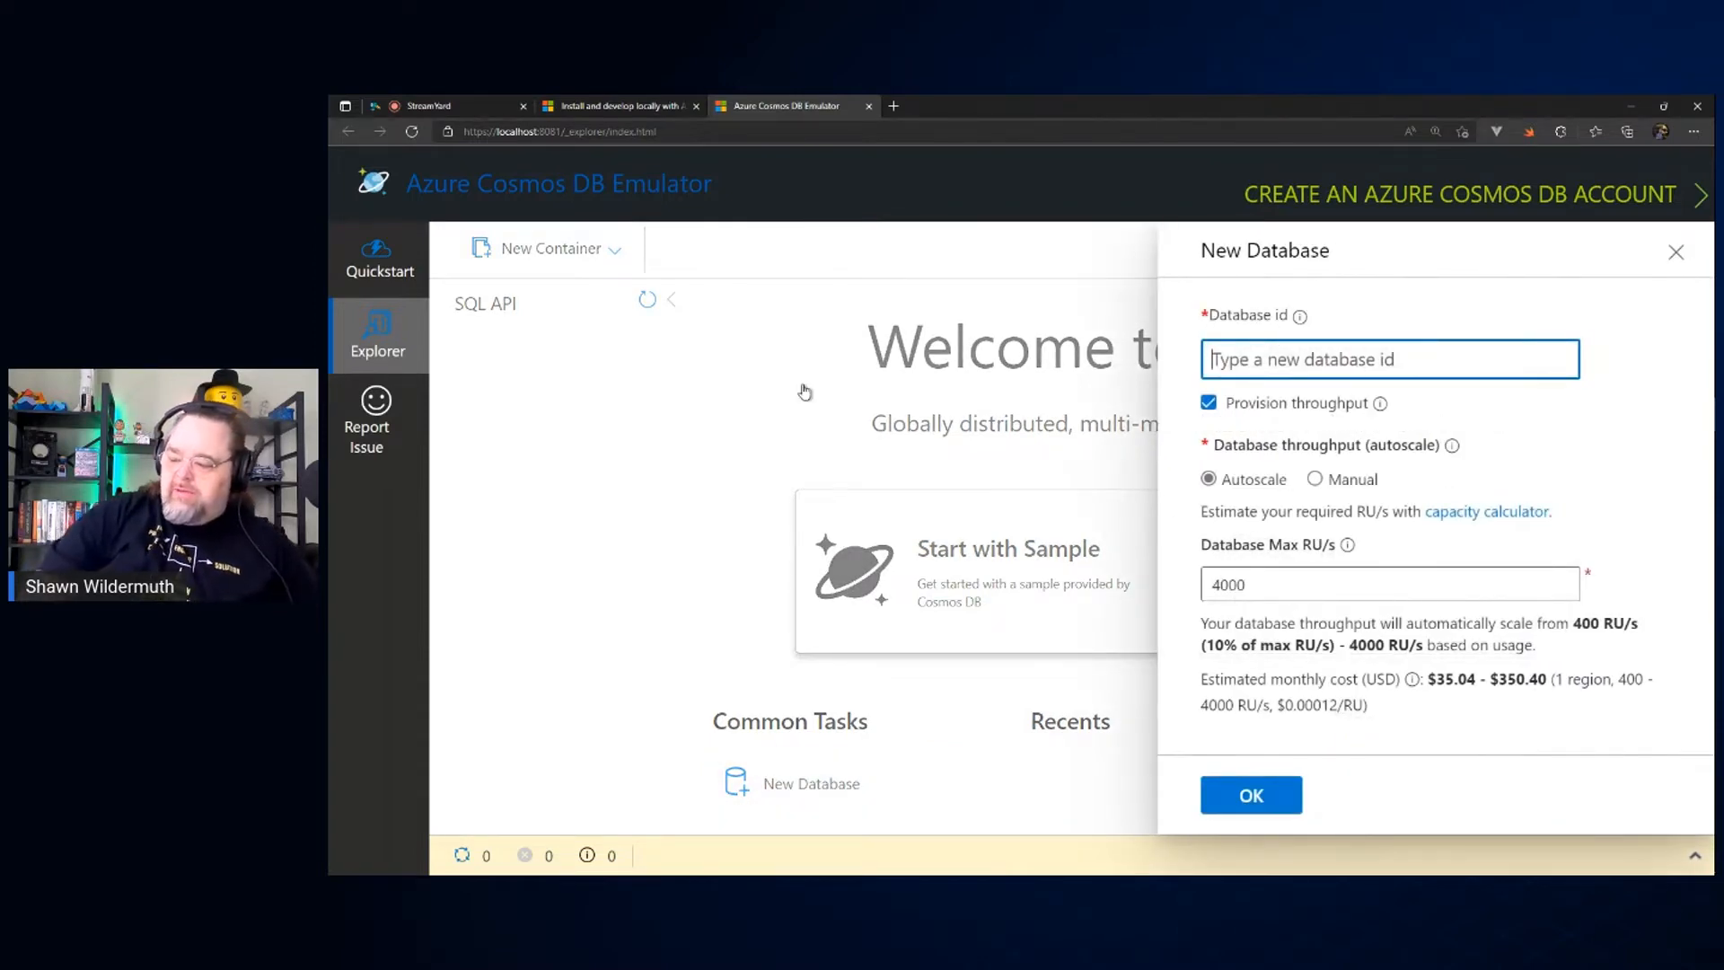
pyautogui.write('bechdel')
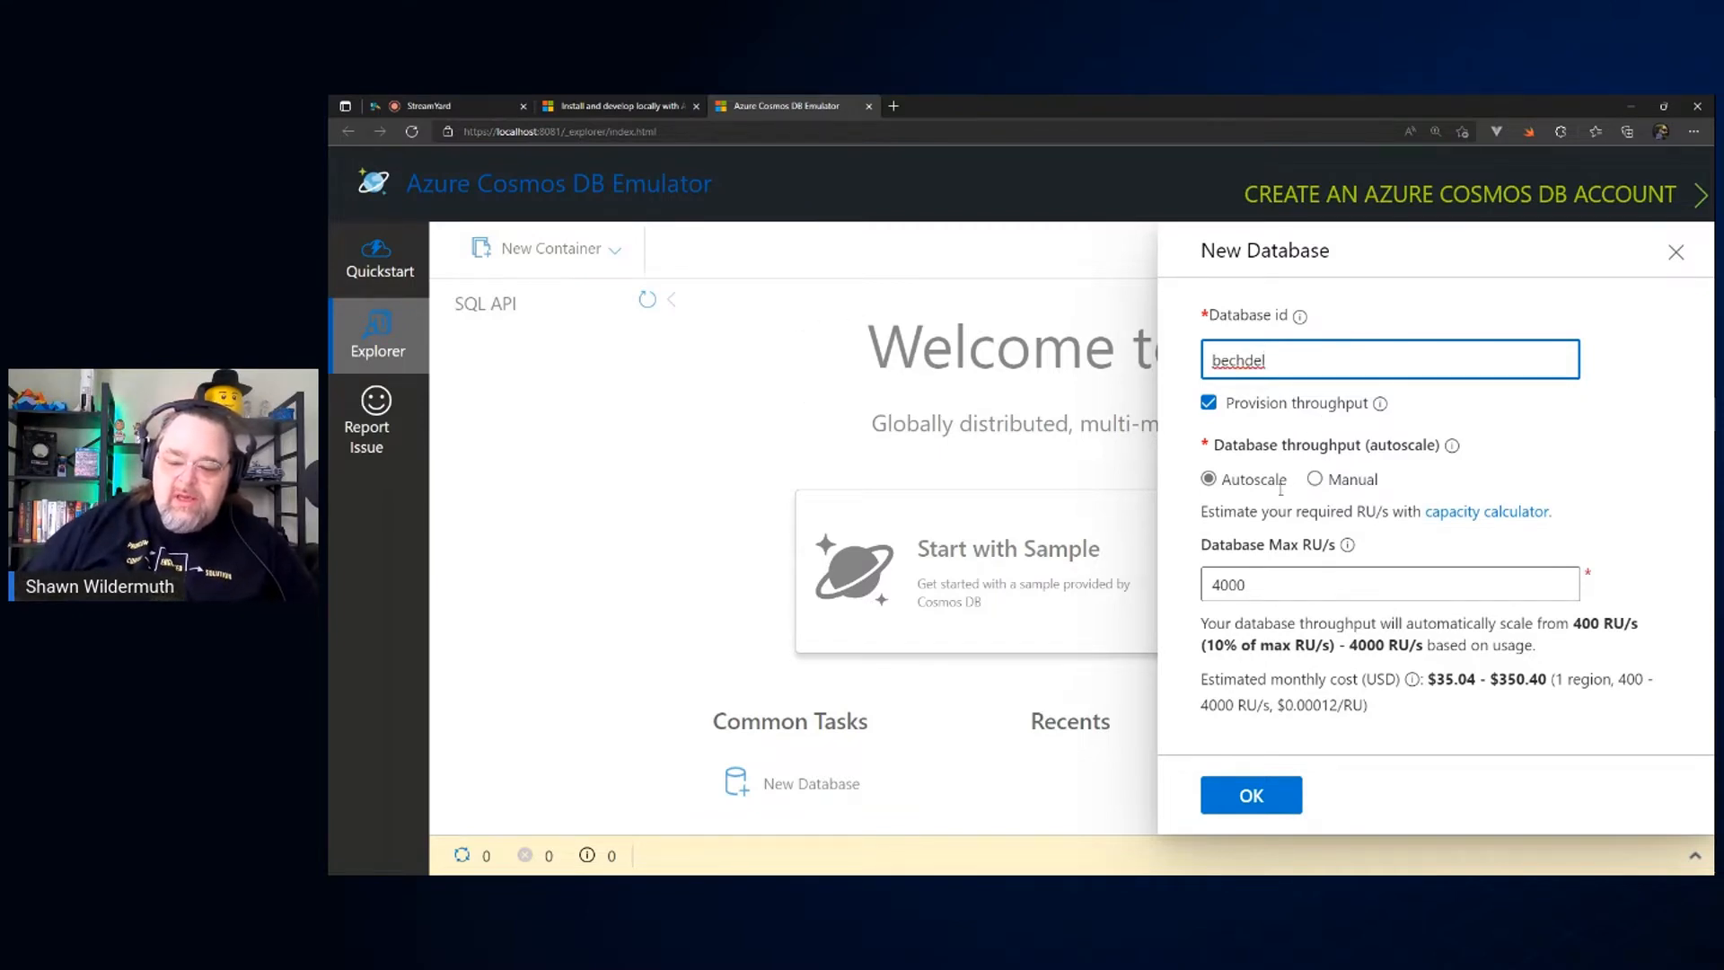
pyautogui.click(1252, 799)
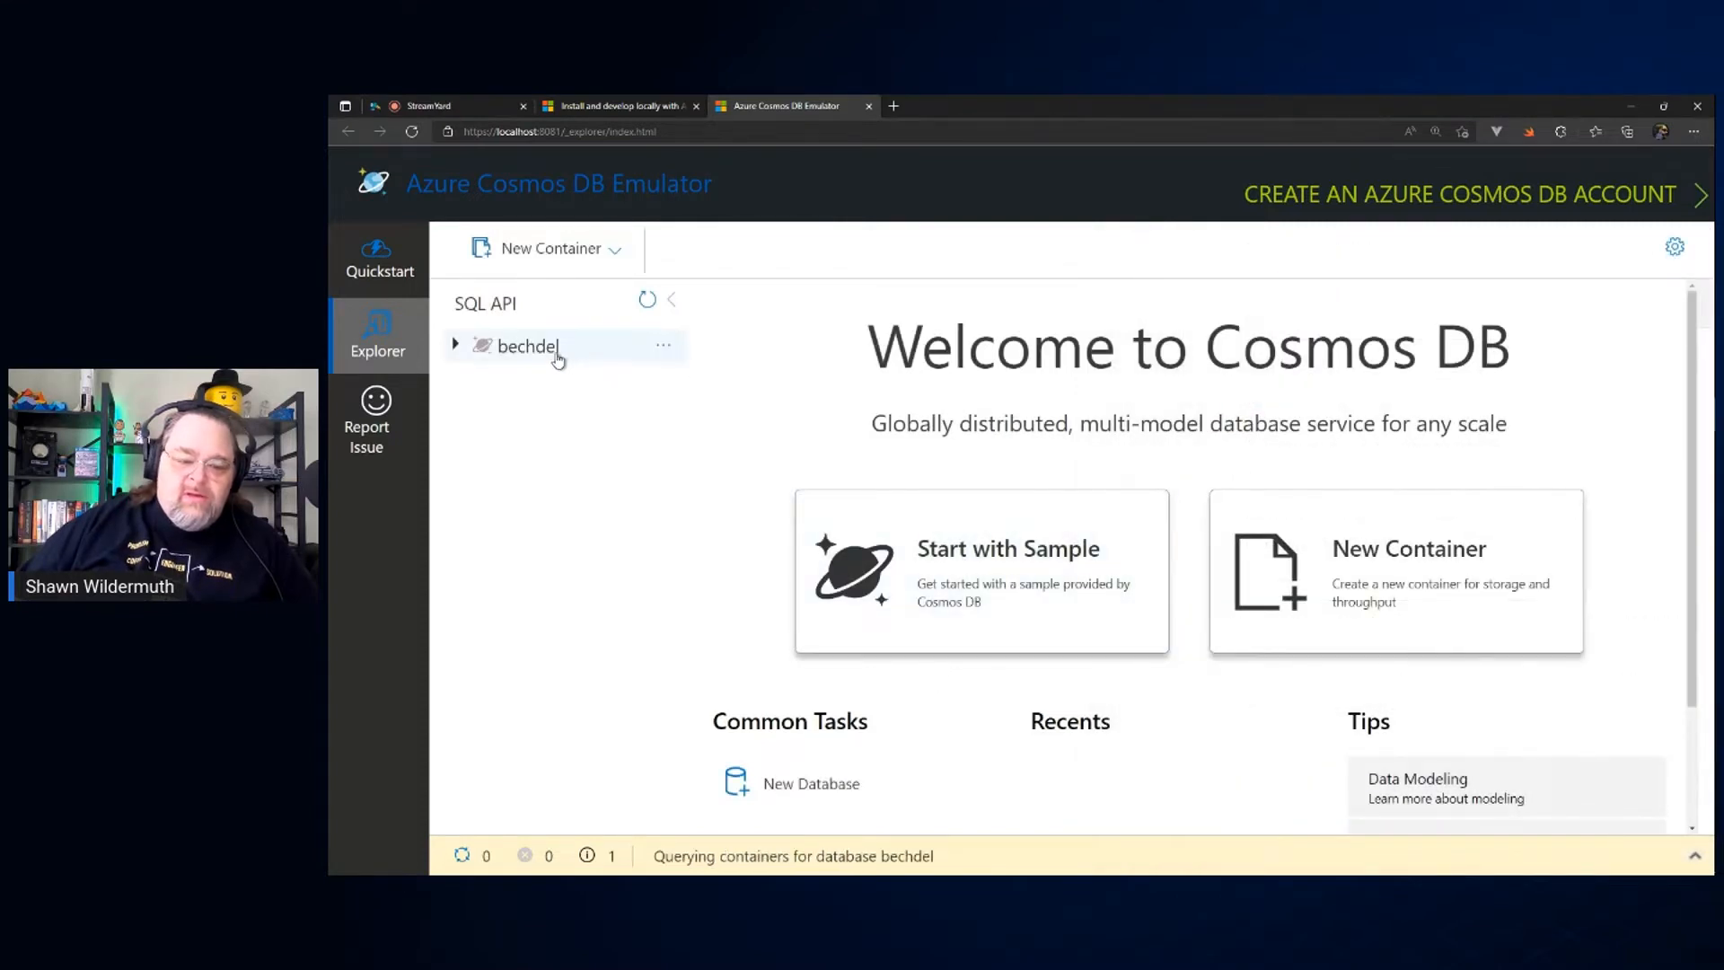
# Step: Create a container named films in the bechdel database with partition key /year and without dedicated throughput
pyautogui.click(557, 353)
pyautogui.click(665, 350)
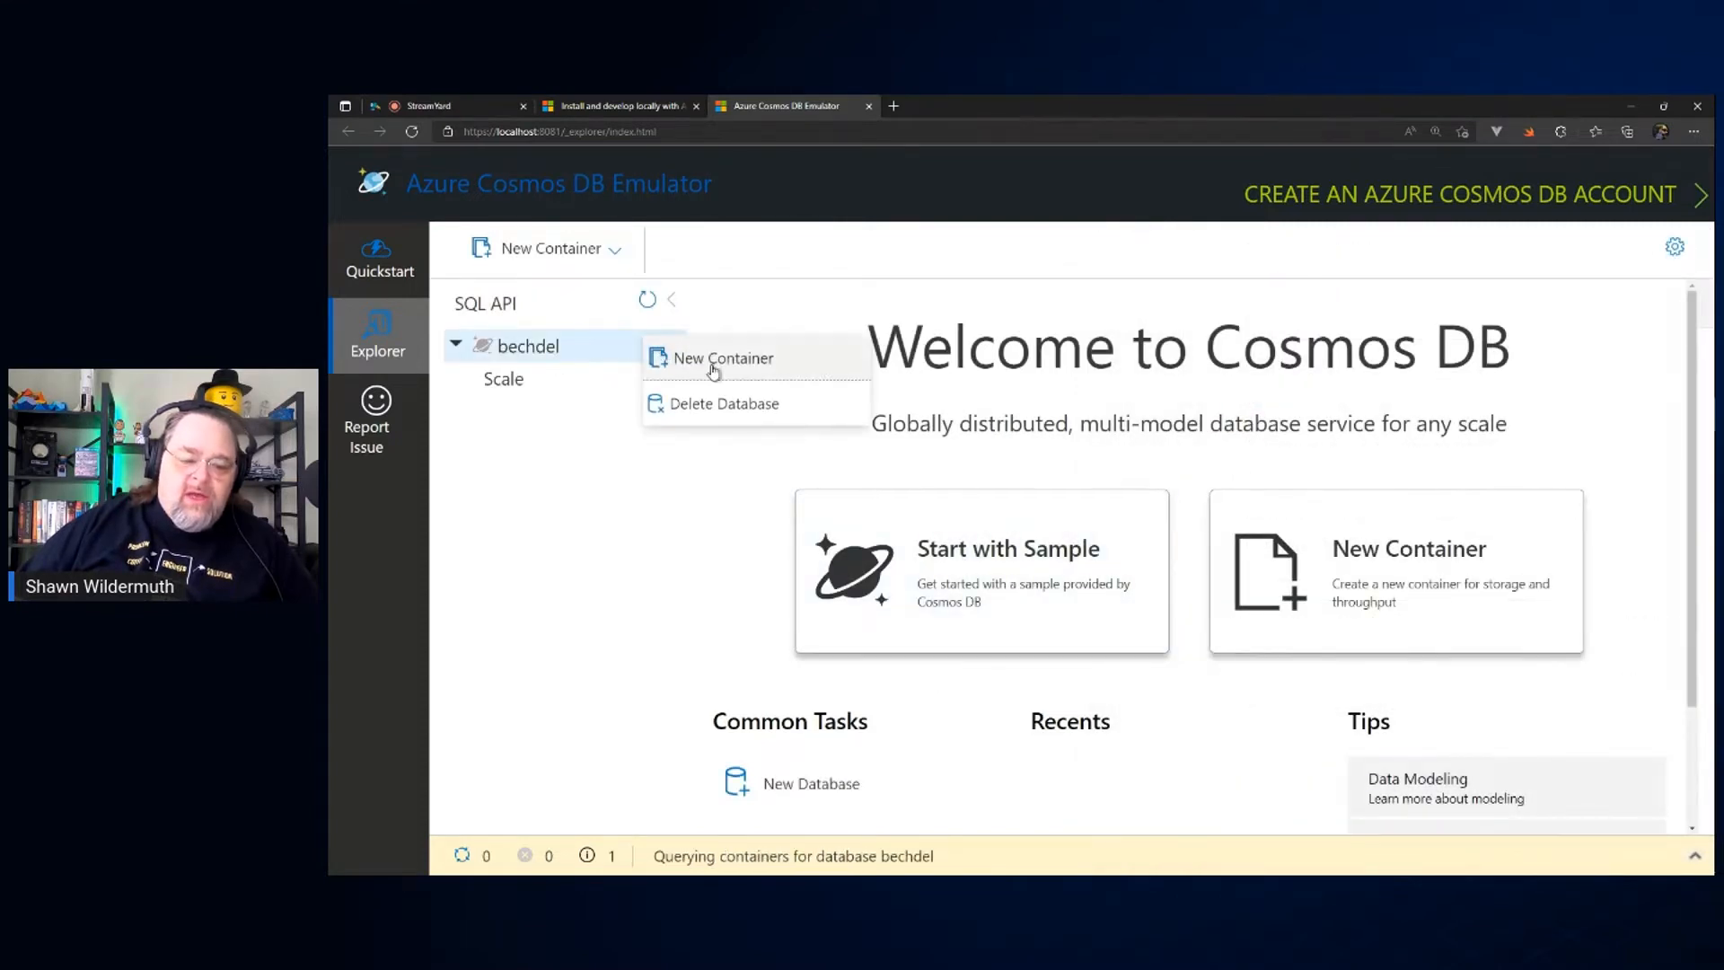
pyautogui.click(747, 364)
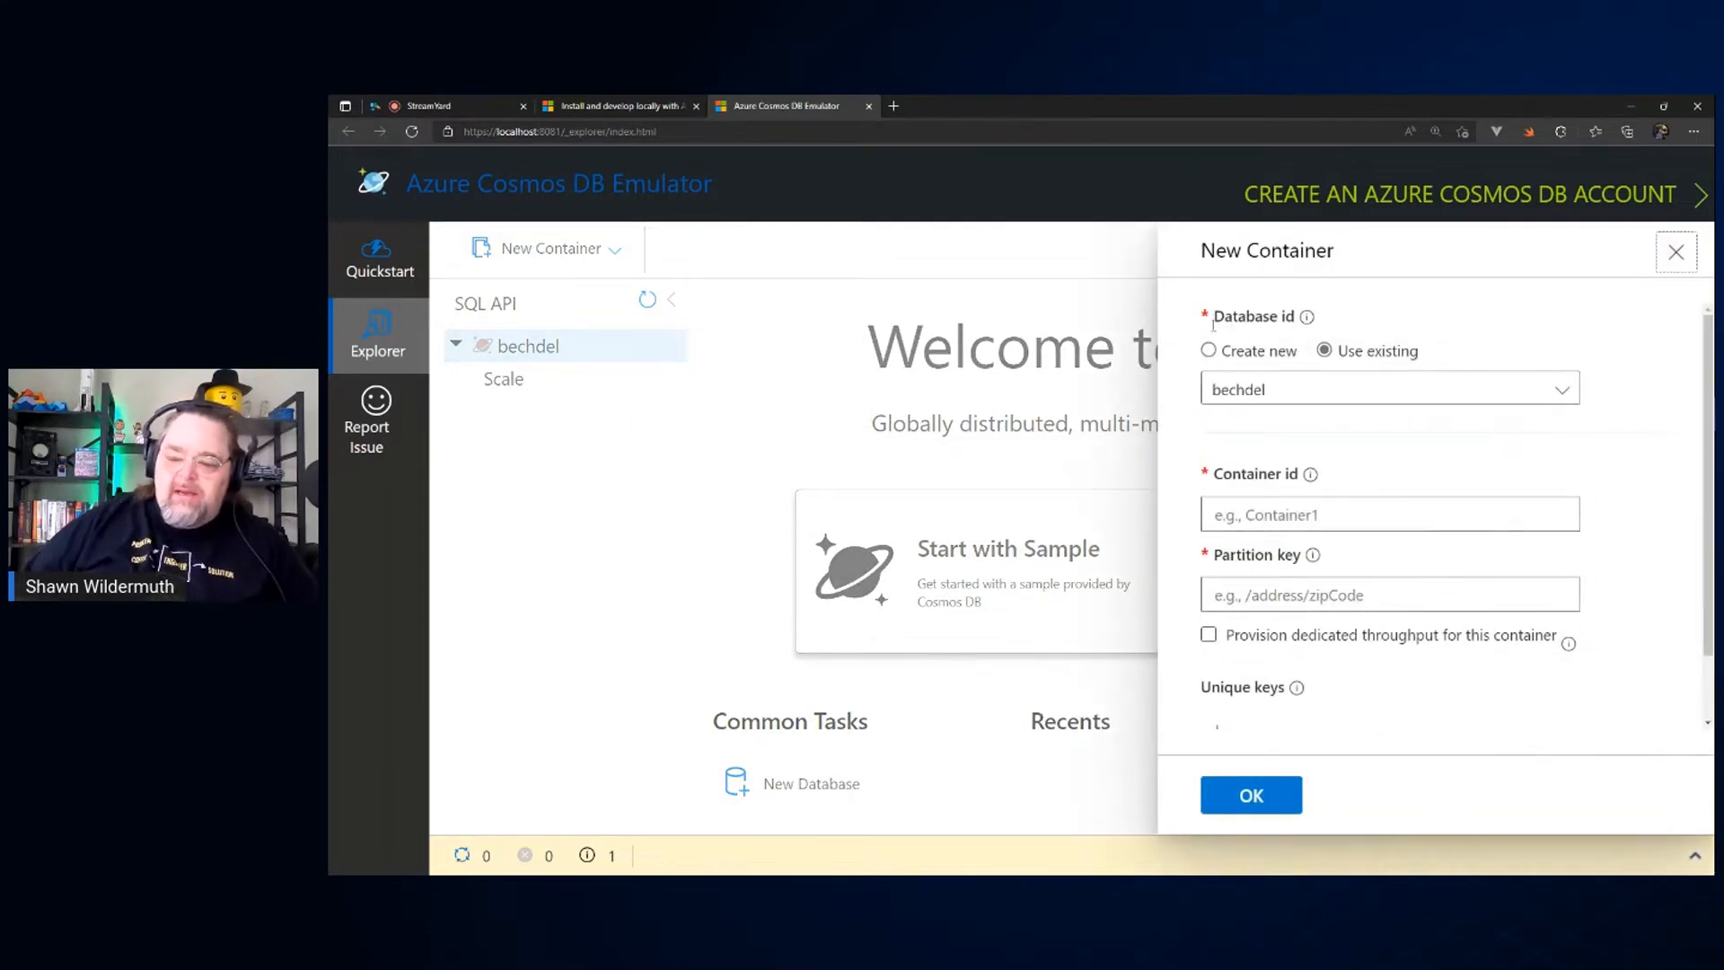
pyautogui.click(1309, 519)
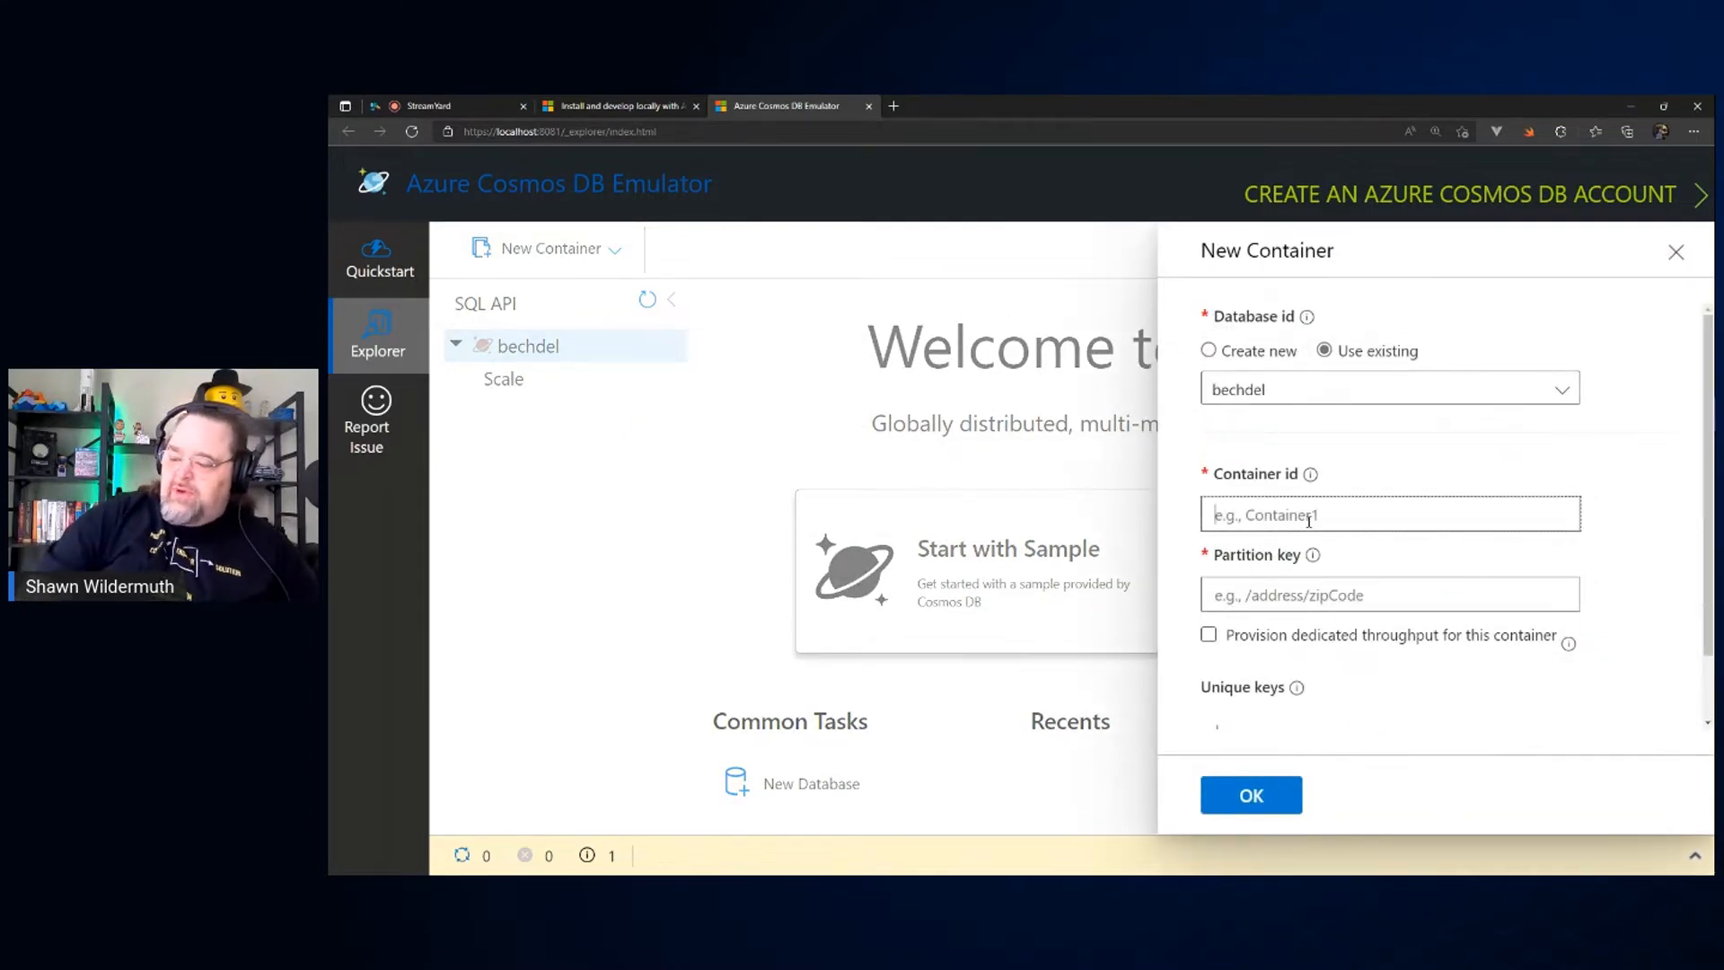
pyautogui.write('films')
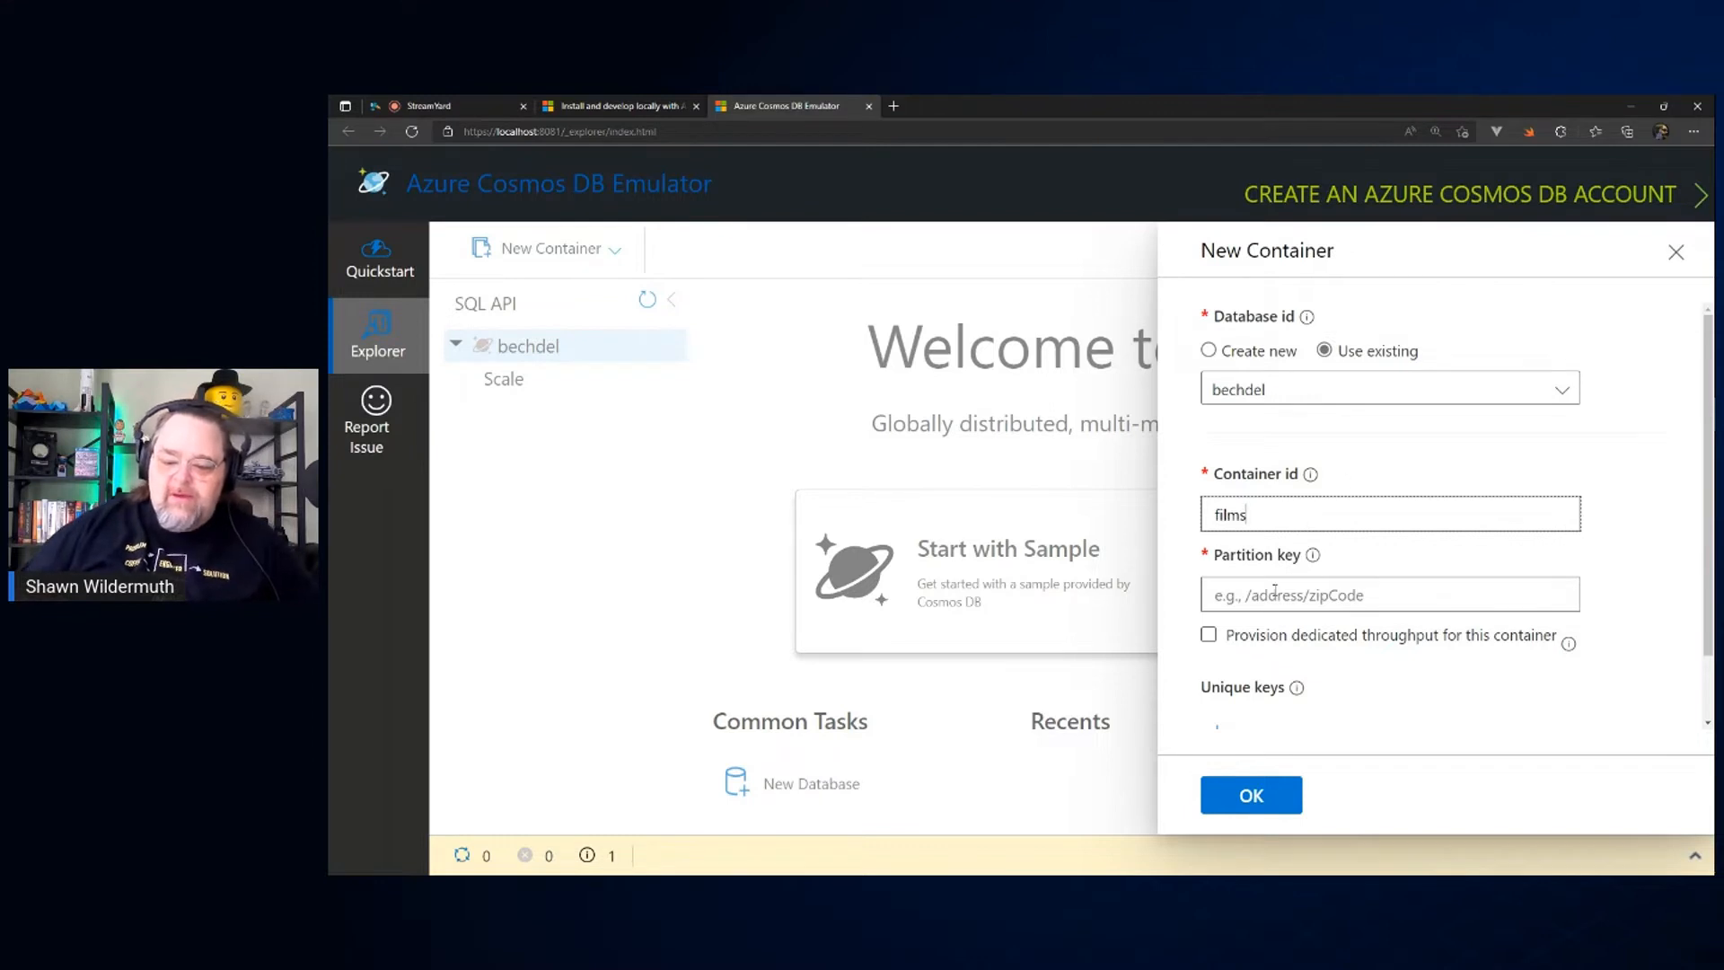
pyautogui.click(1274, 592)
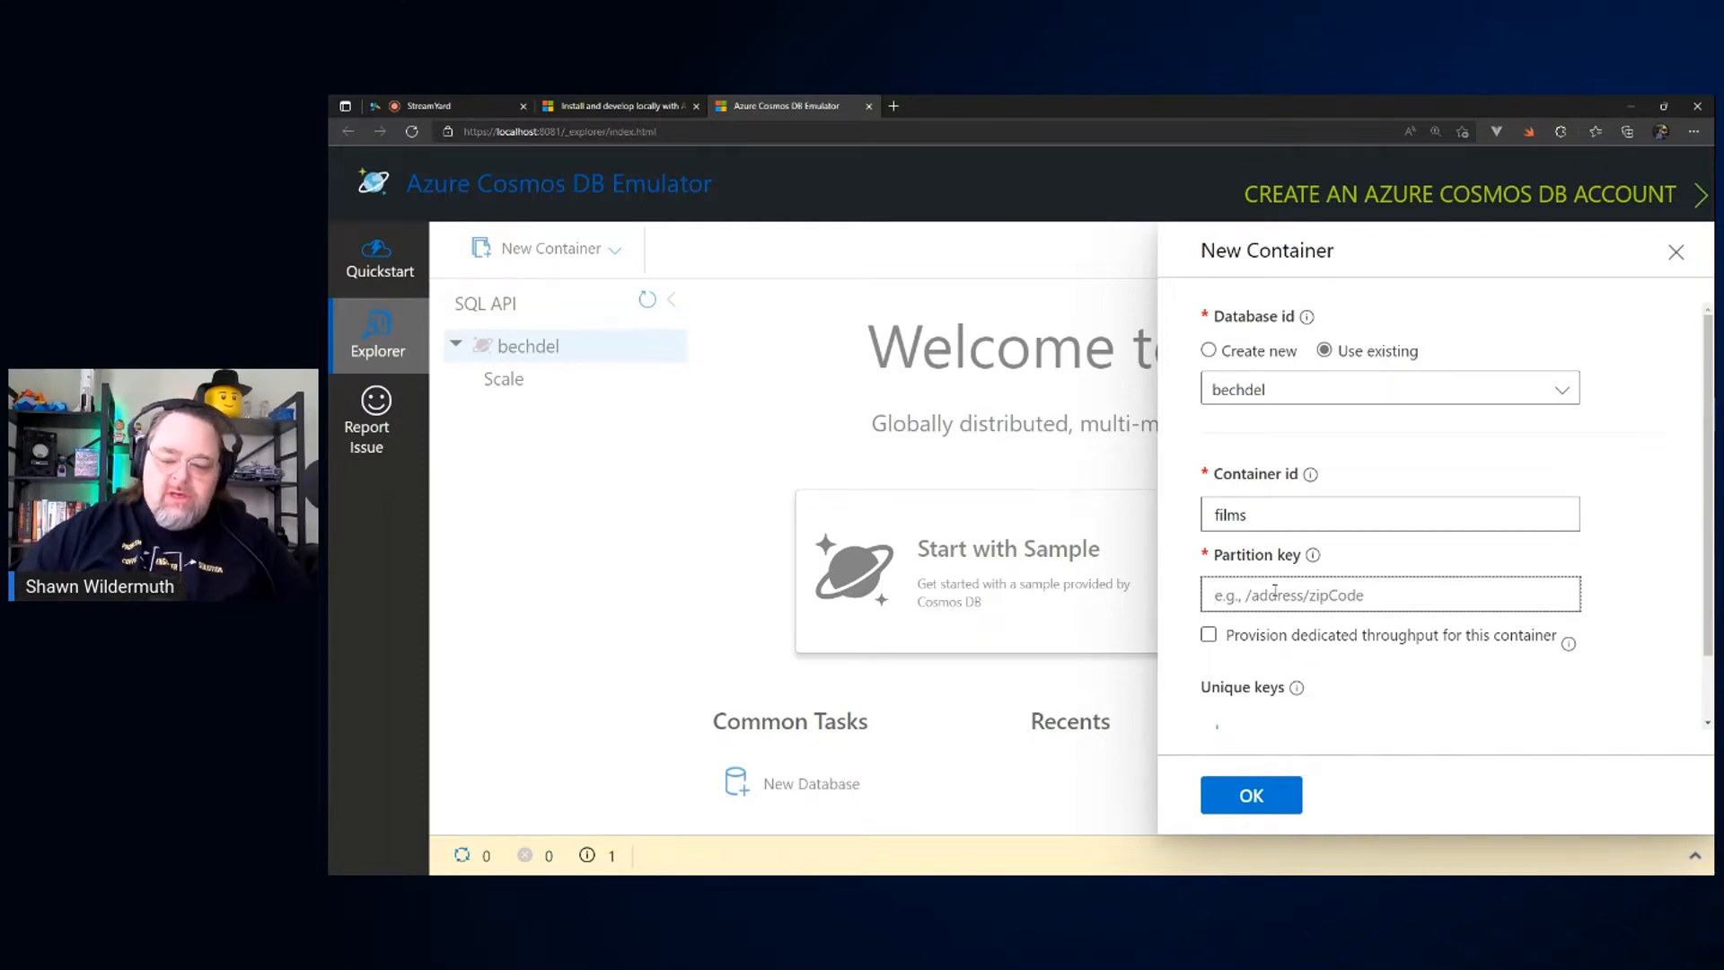
pyautogui.write('/')
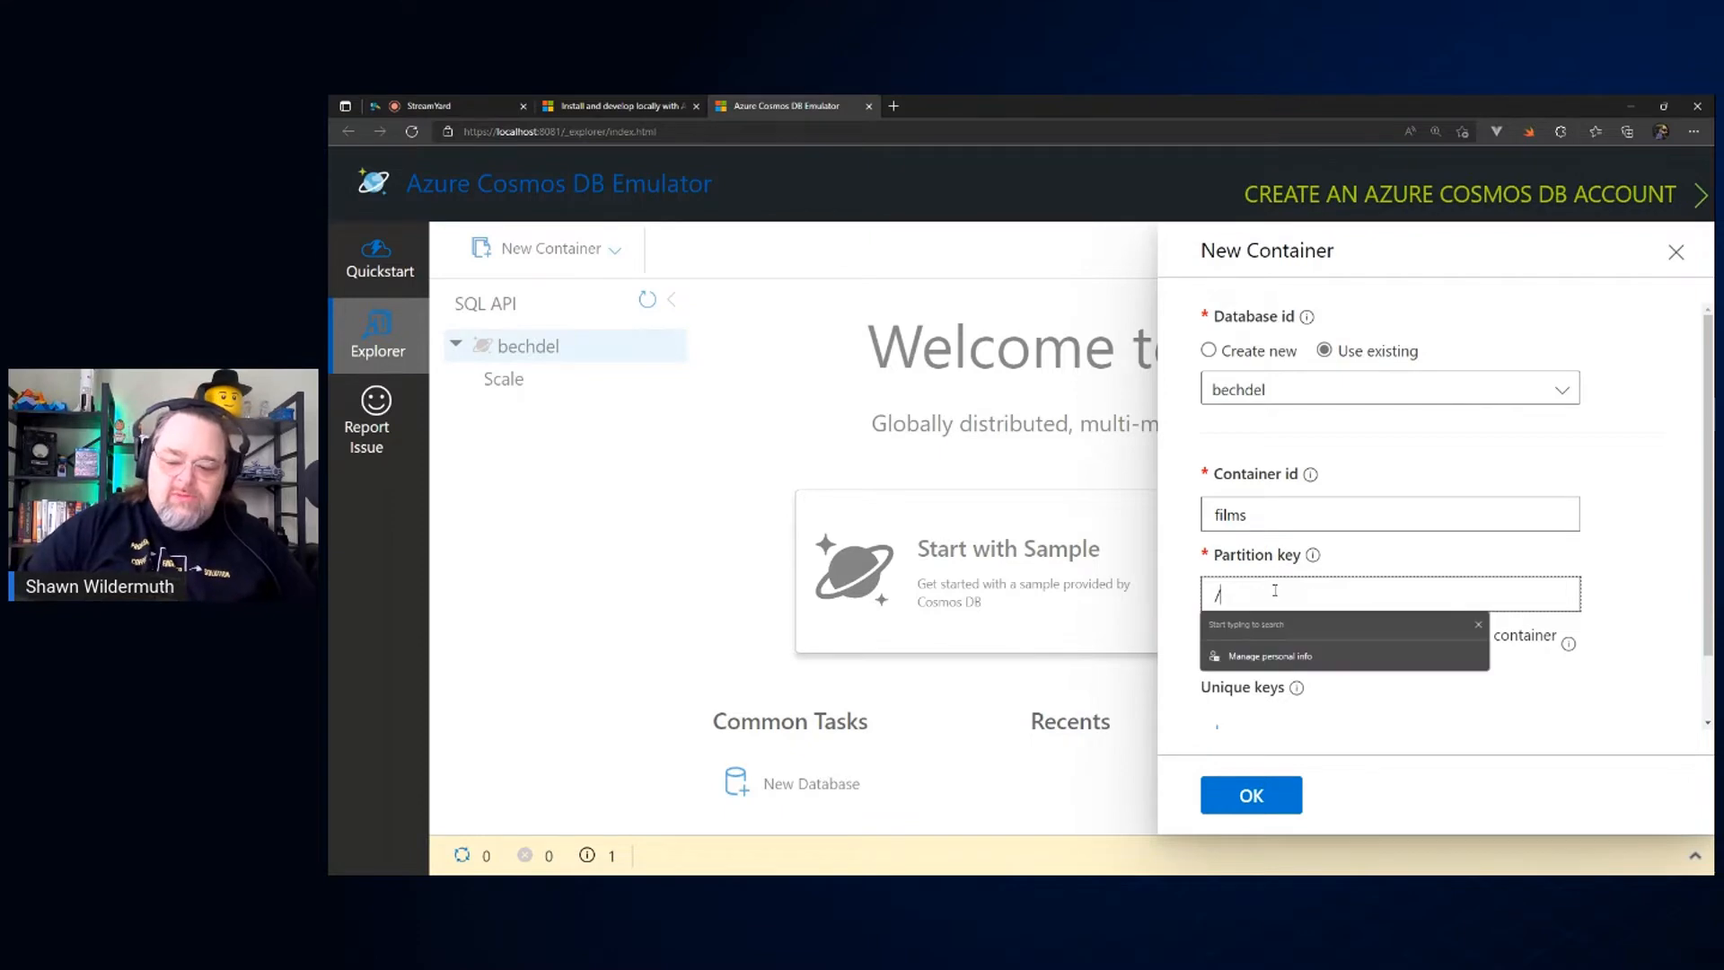
pyautogui.write('year')
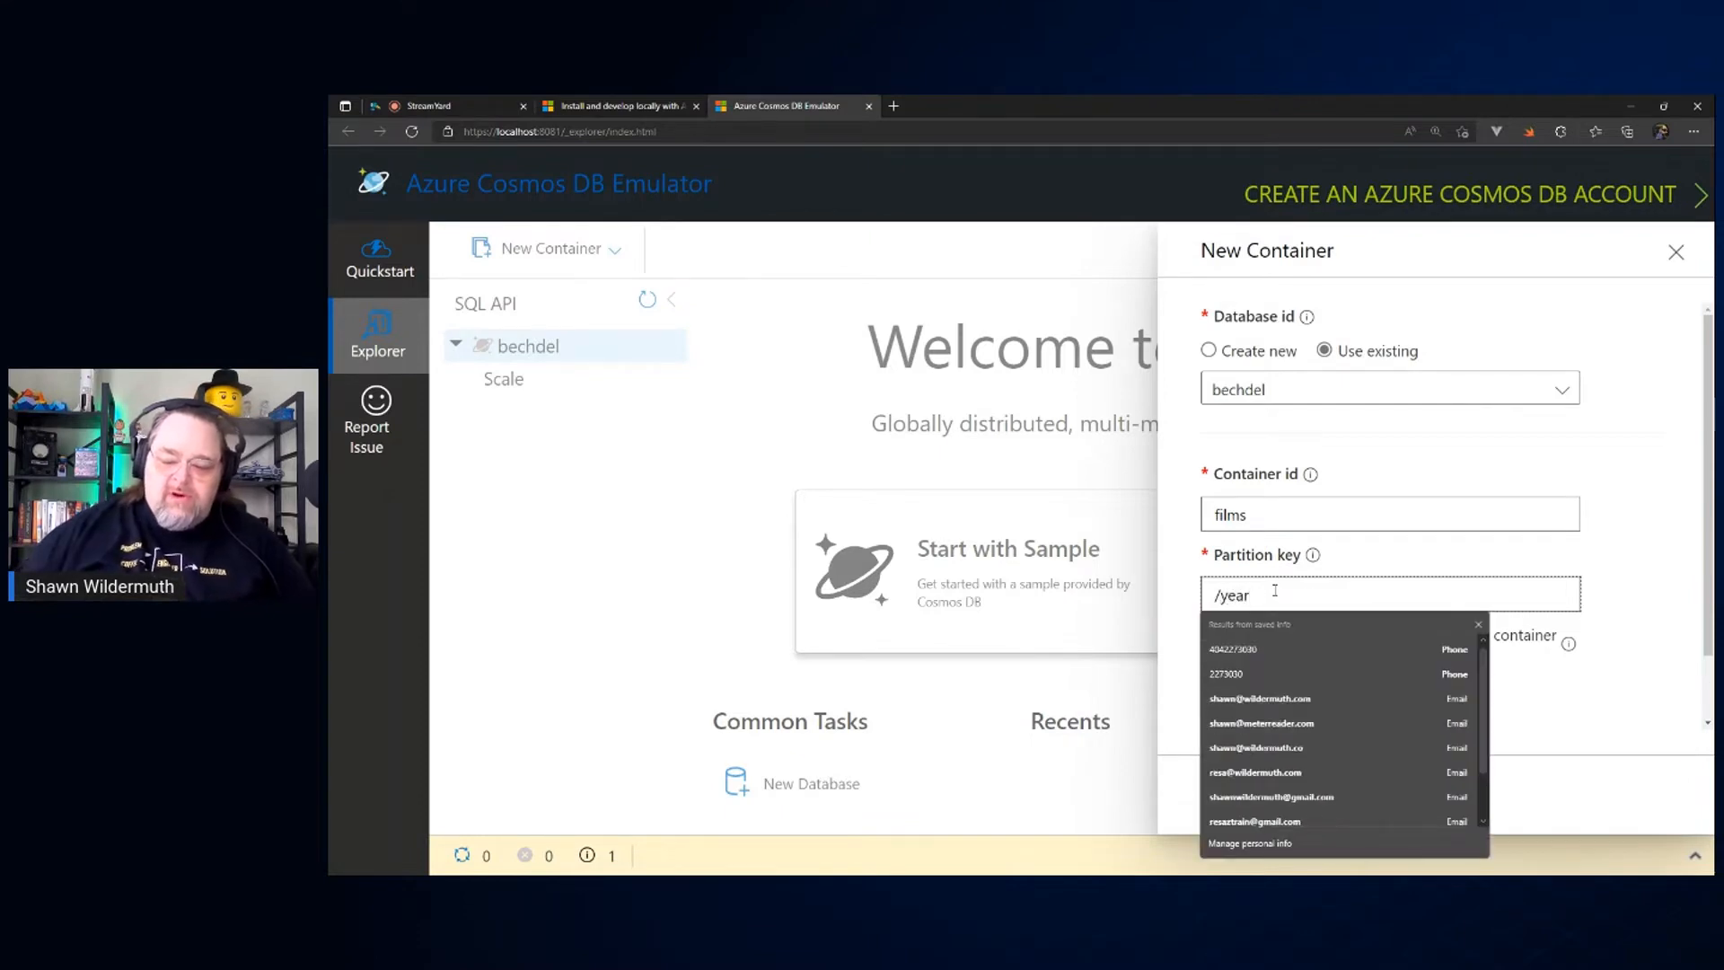
pyautogui.click(1448, 583)
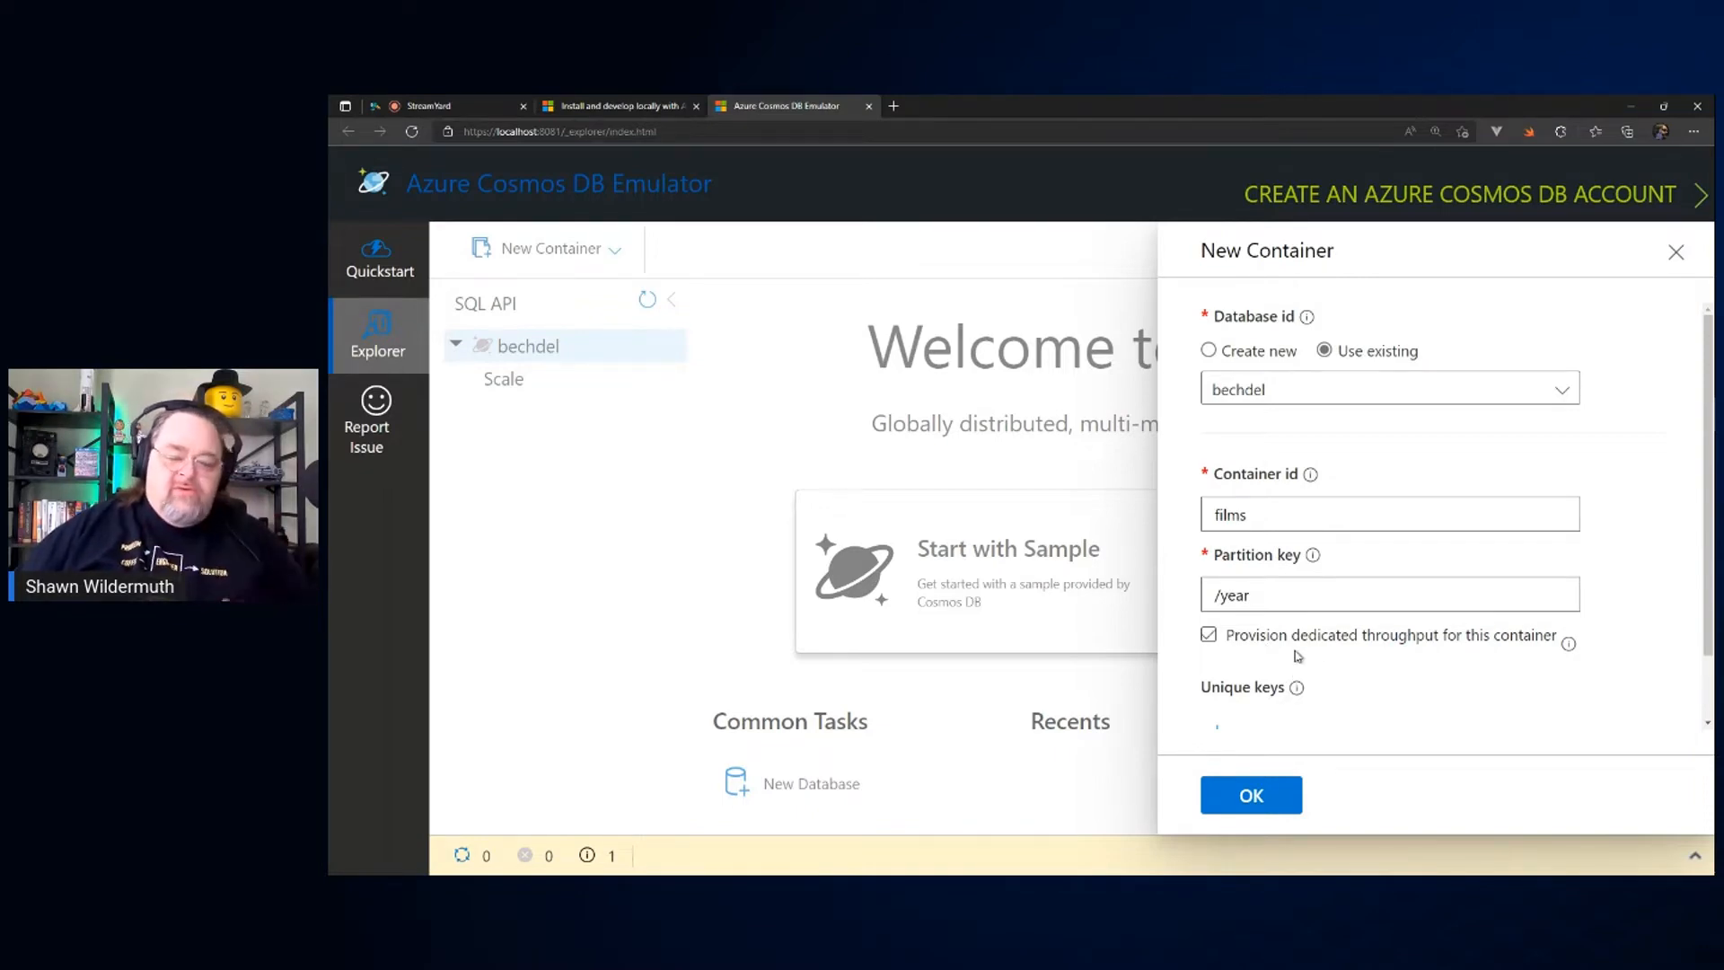
pyautogui.click(1329, 654)
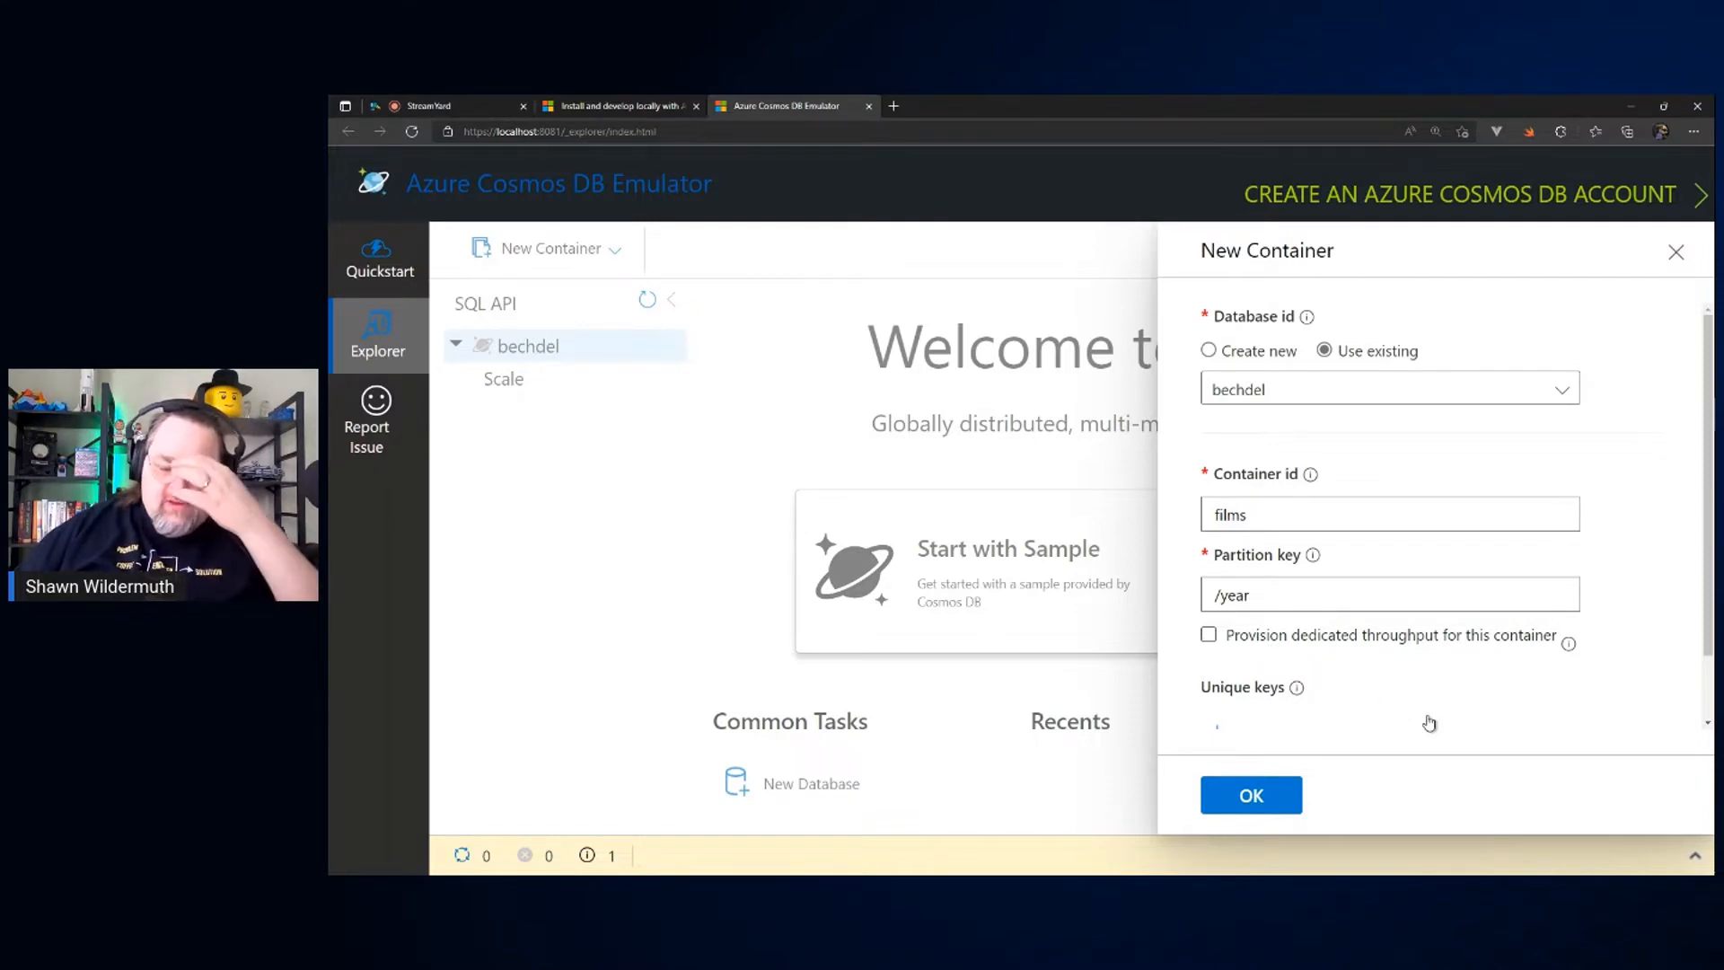
pyautogui.click(1271, 795)
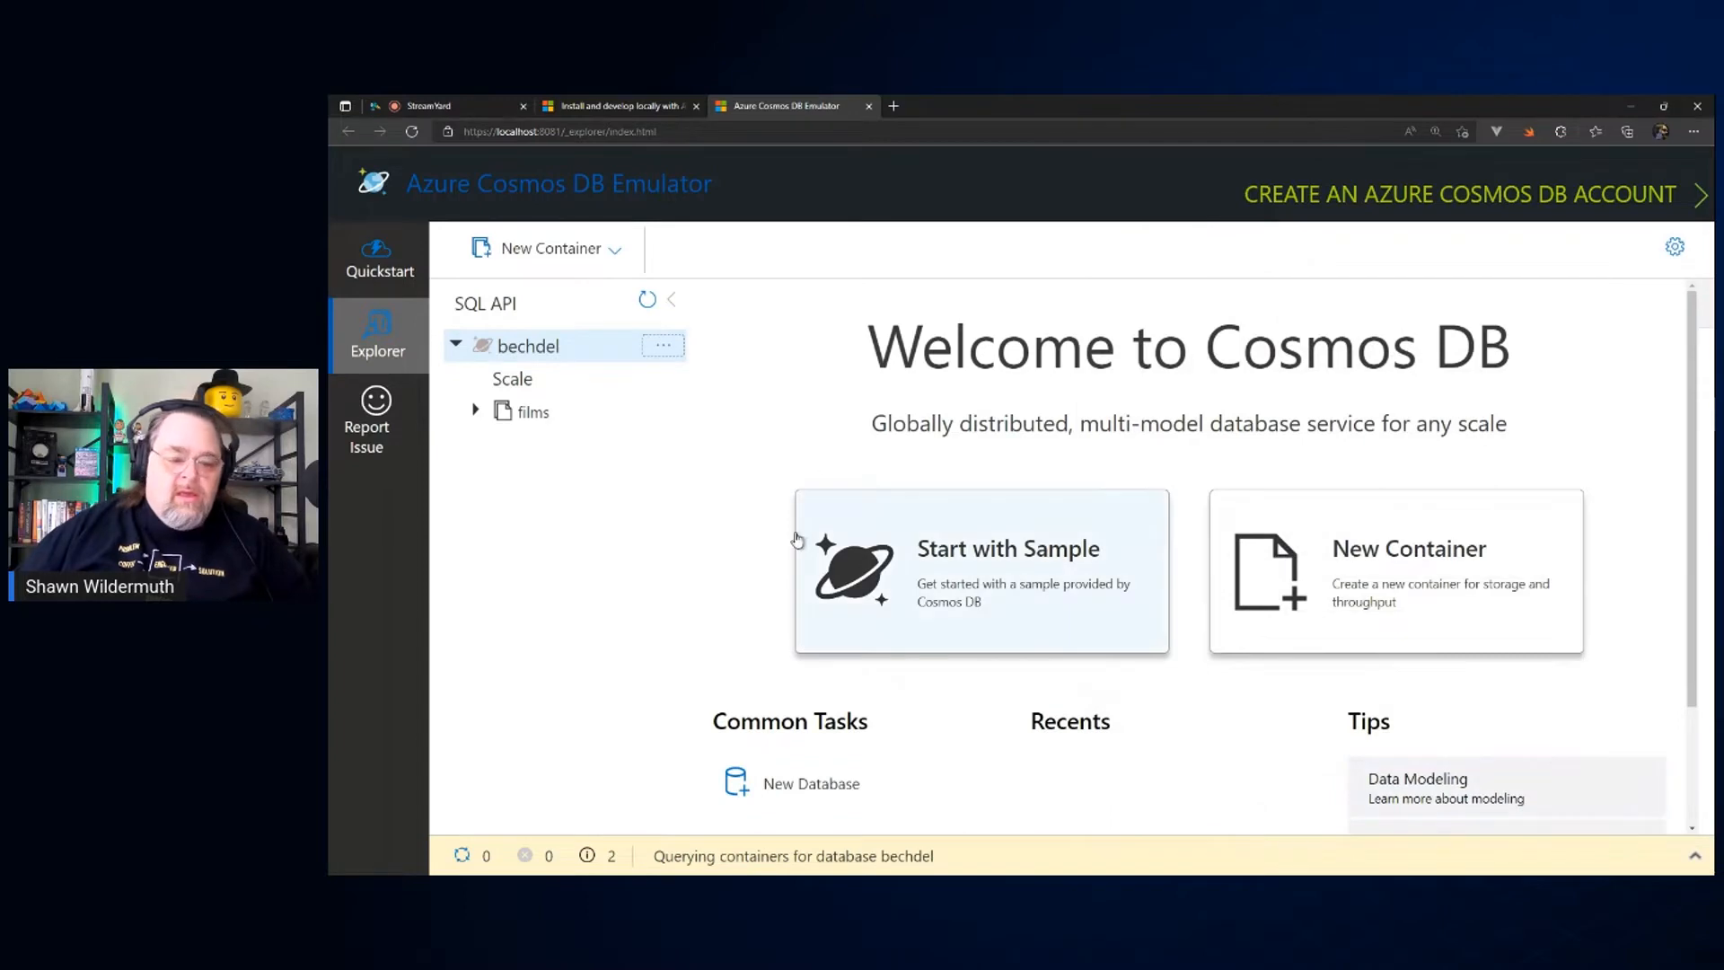
# Step: Open the items of the films container and widen the item list
pyautogui.click(475, 411)
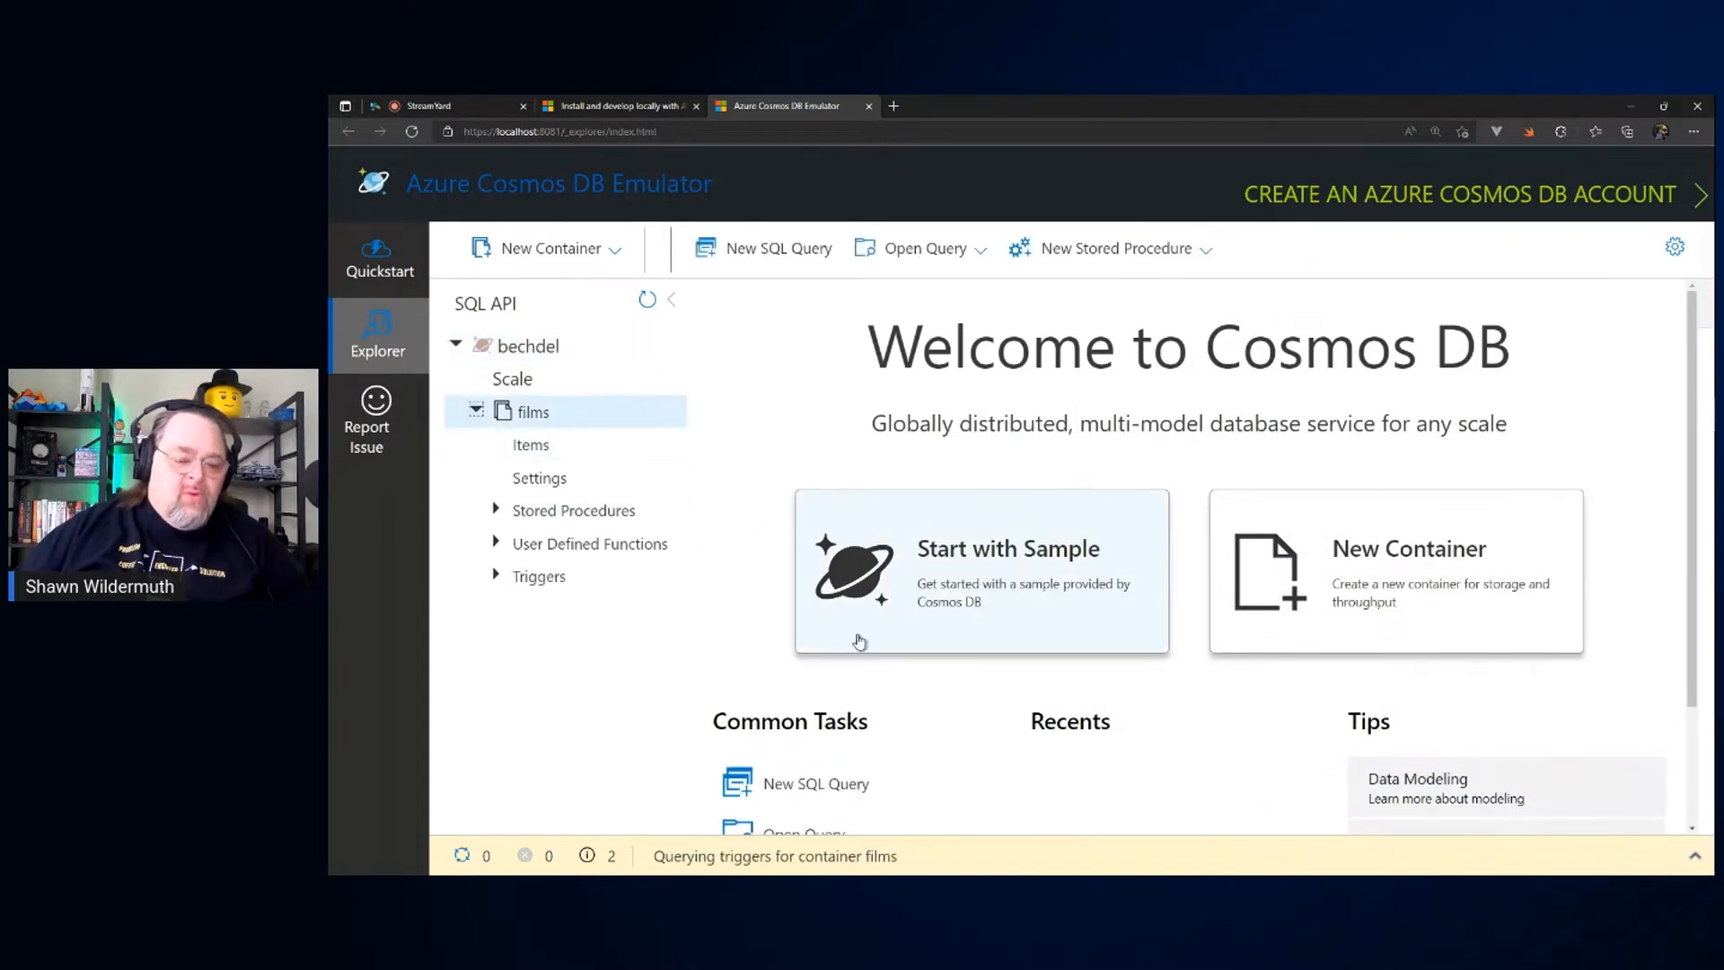
pyautogui.click(525, 413)
pyautogui.click(527, 415)
pyautogui.click(531, 445)
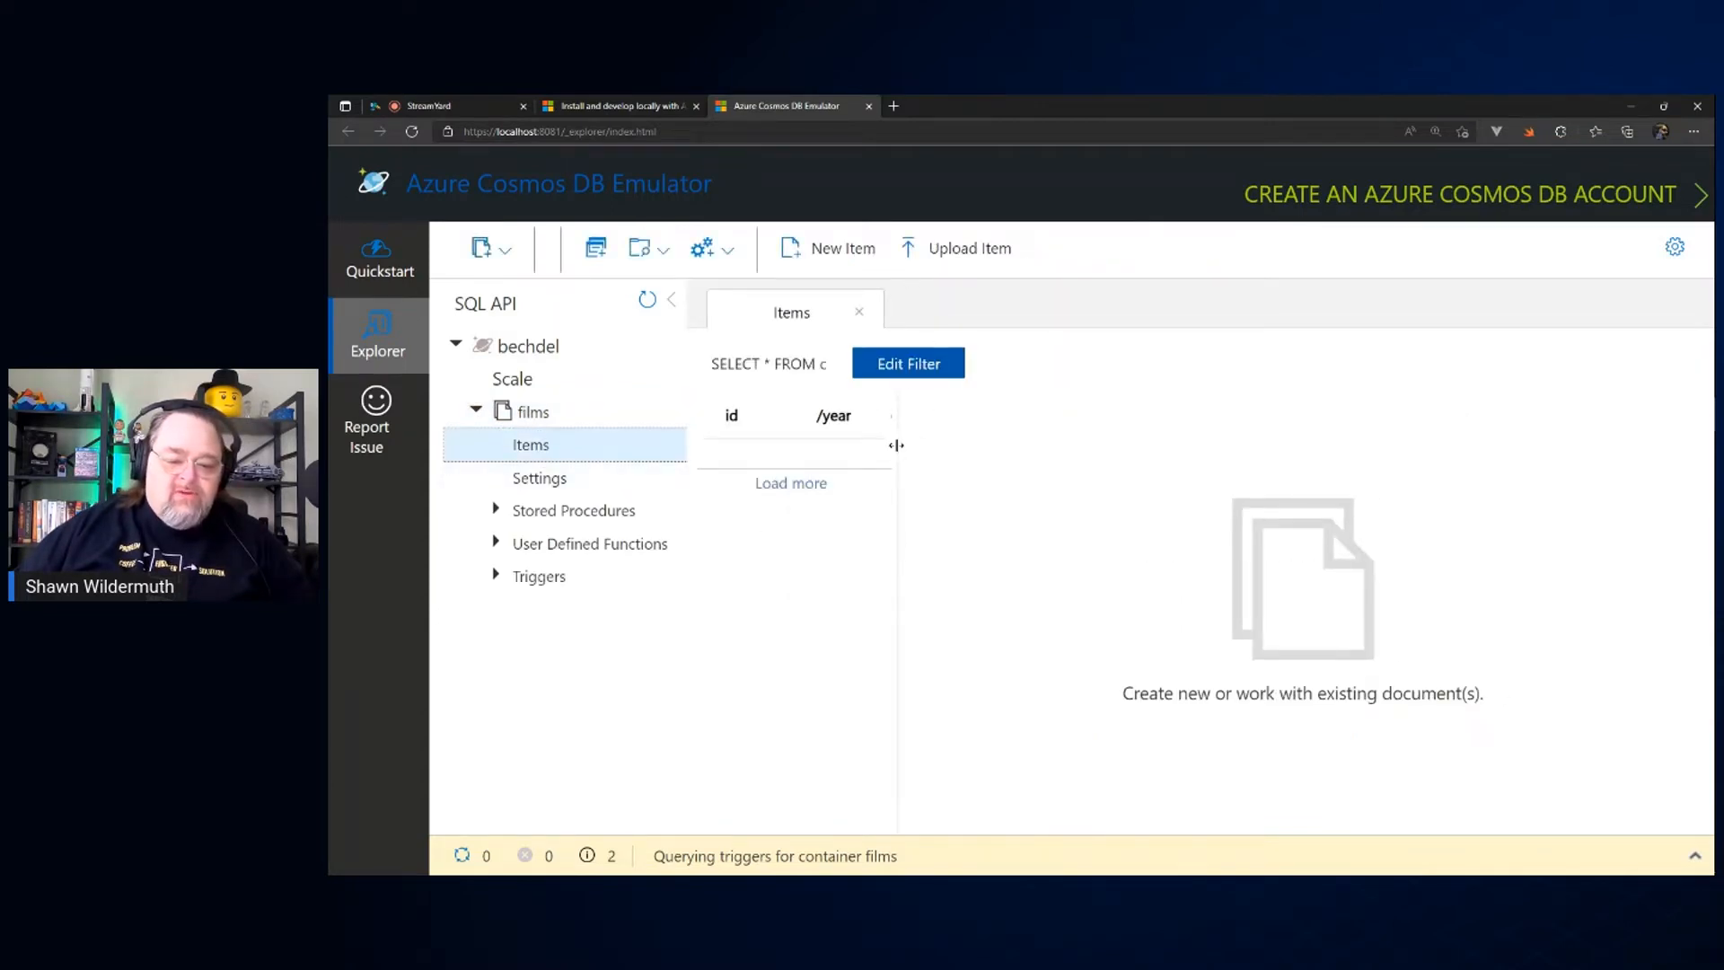
pyautogui.moveTo(896, 444); pyautogui.dragTo(1091, 445)
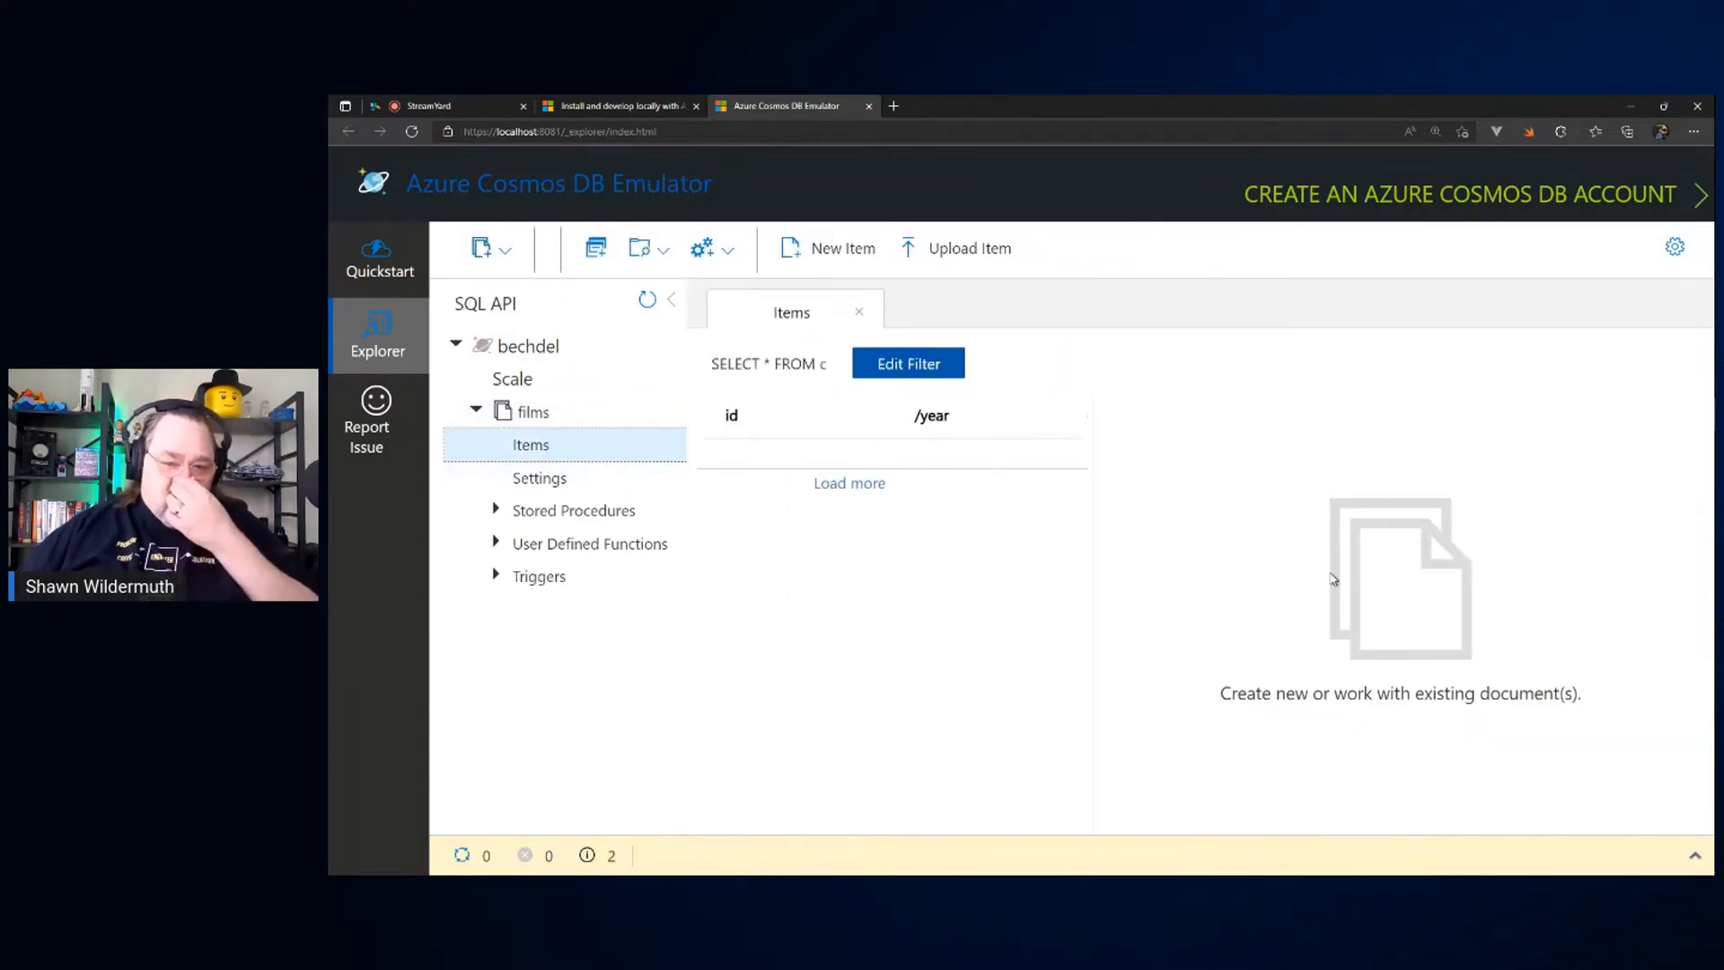
# Step: Upload bechdel-items.json from the P: drive into the films container and close the upload form
pyautogui.click(965, 245)
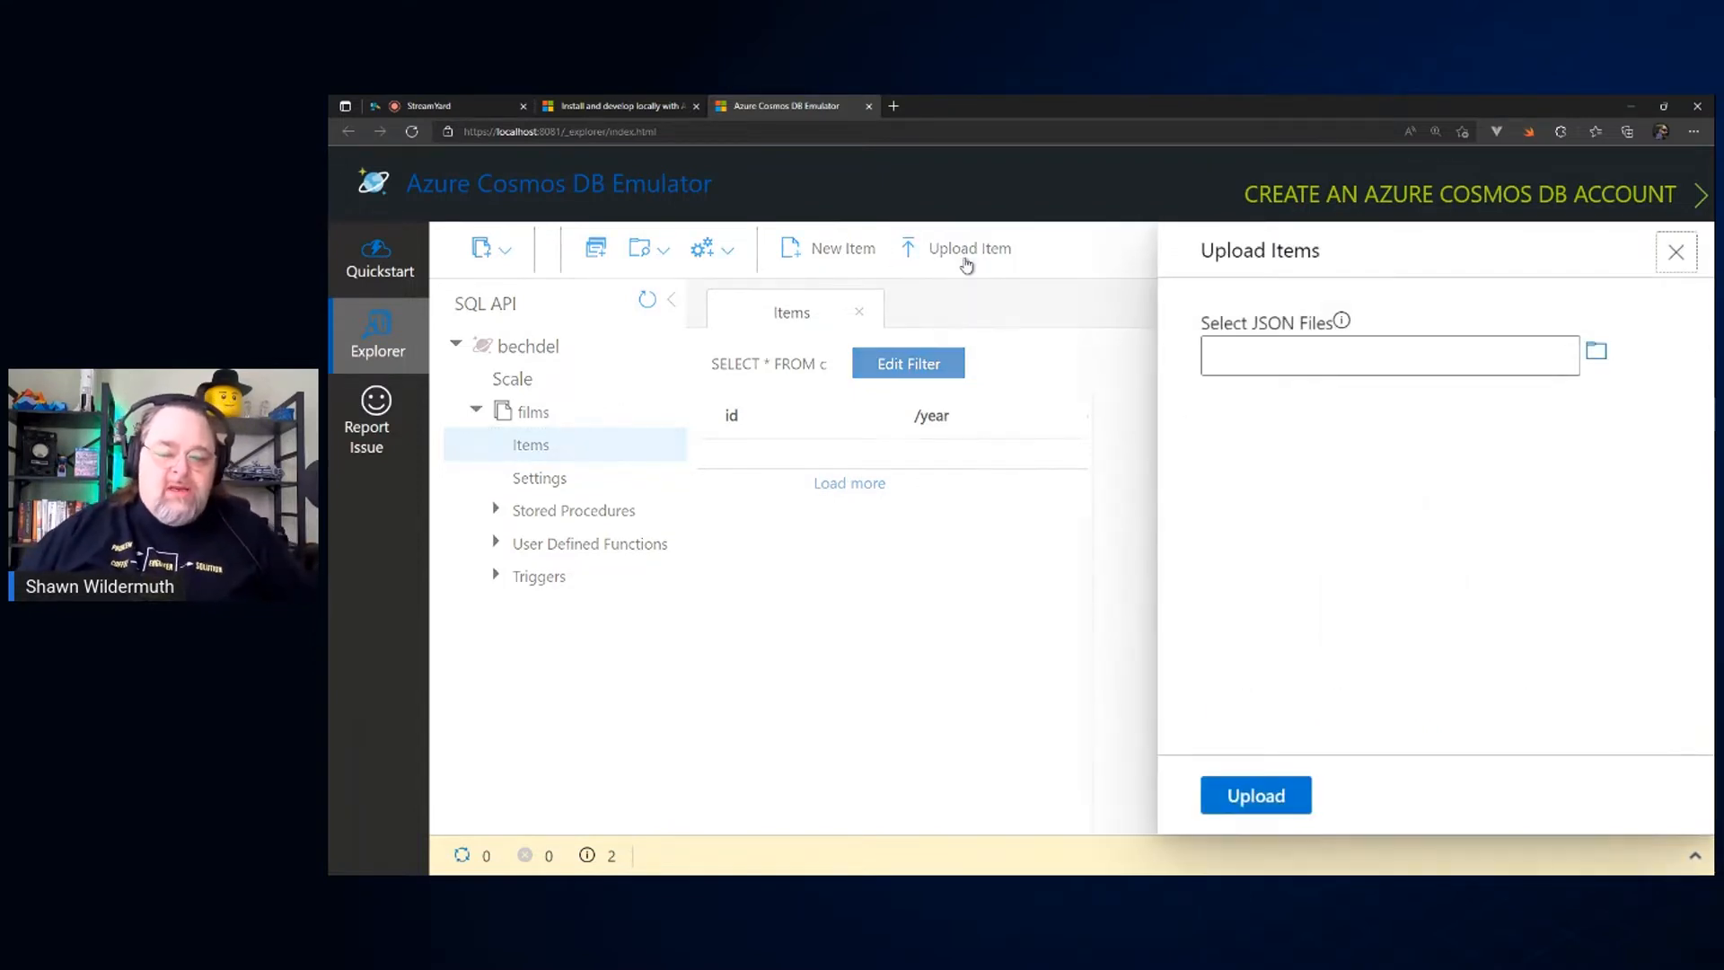
pyautogui.click(1596, 351)
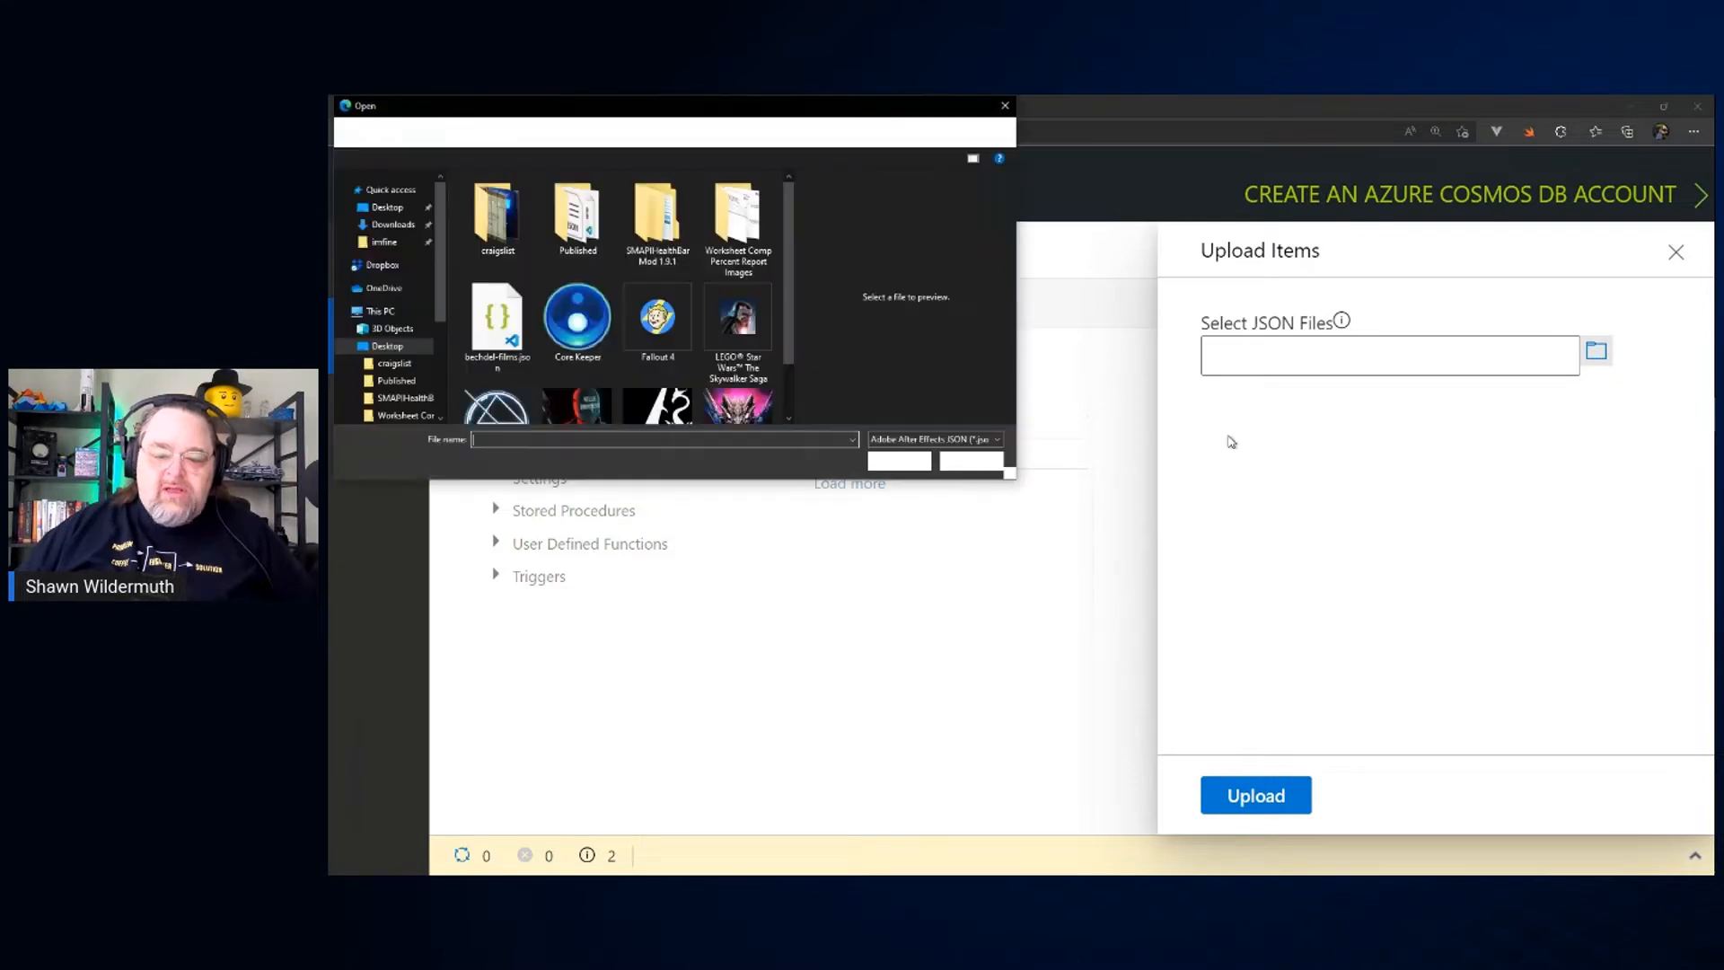
pyautogui.write('p:\\')
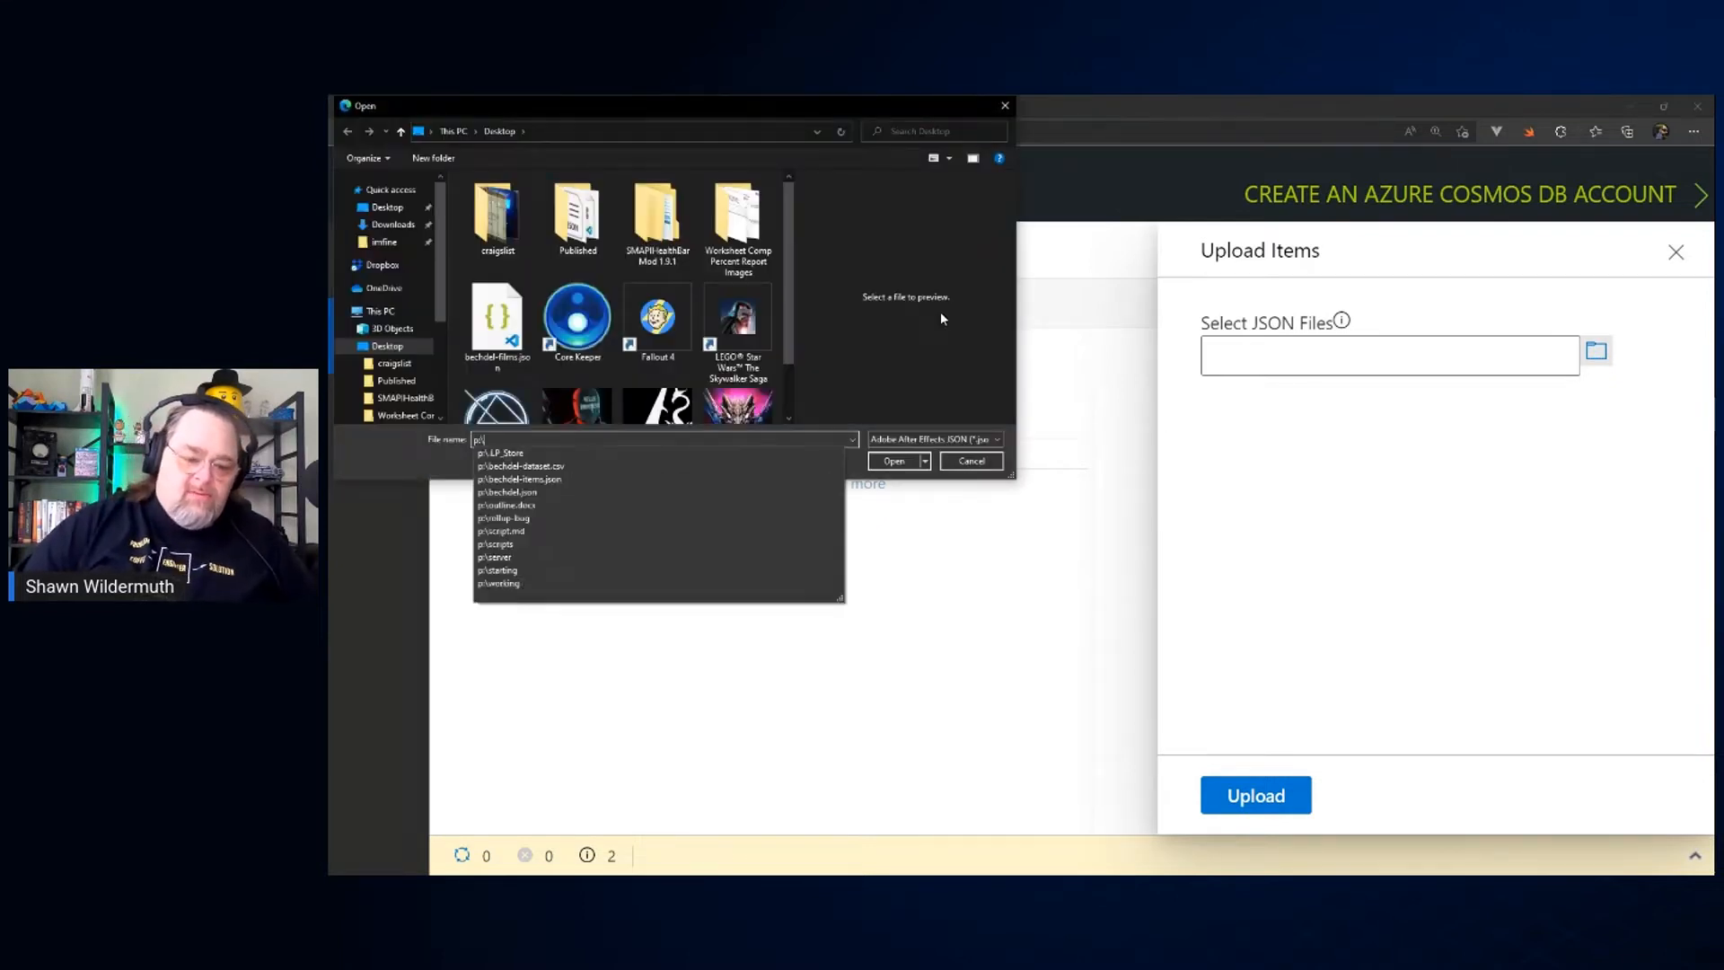
pyautogui.press('Return')
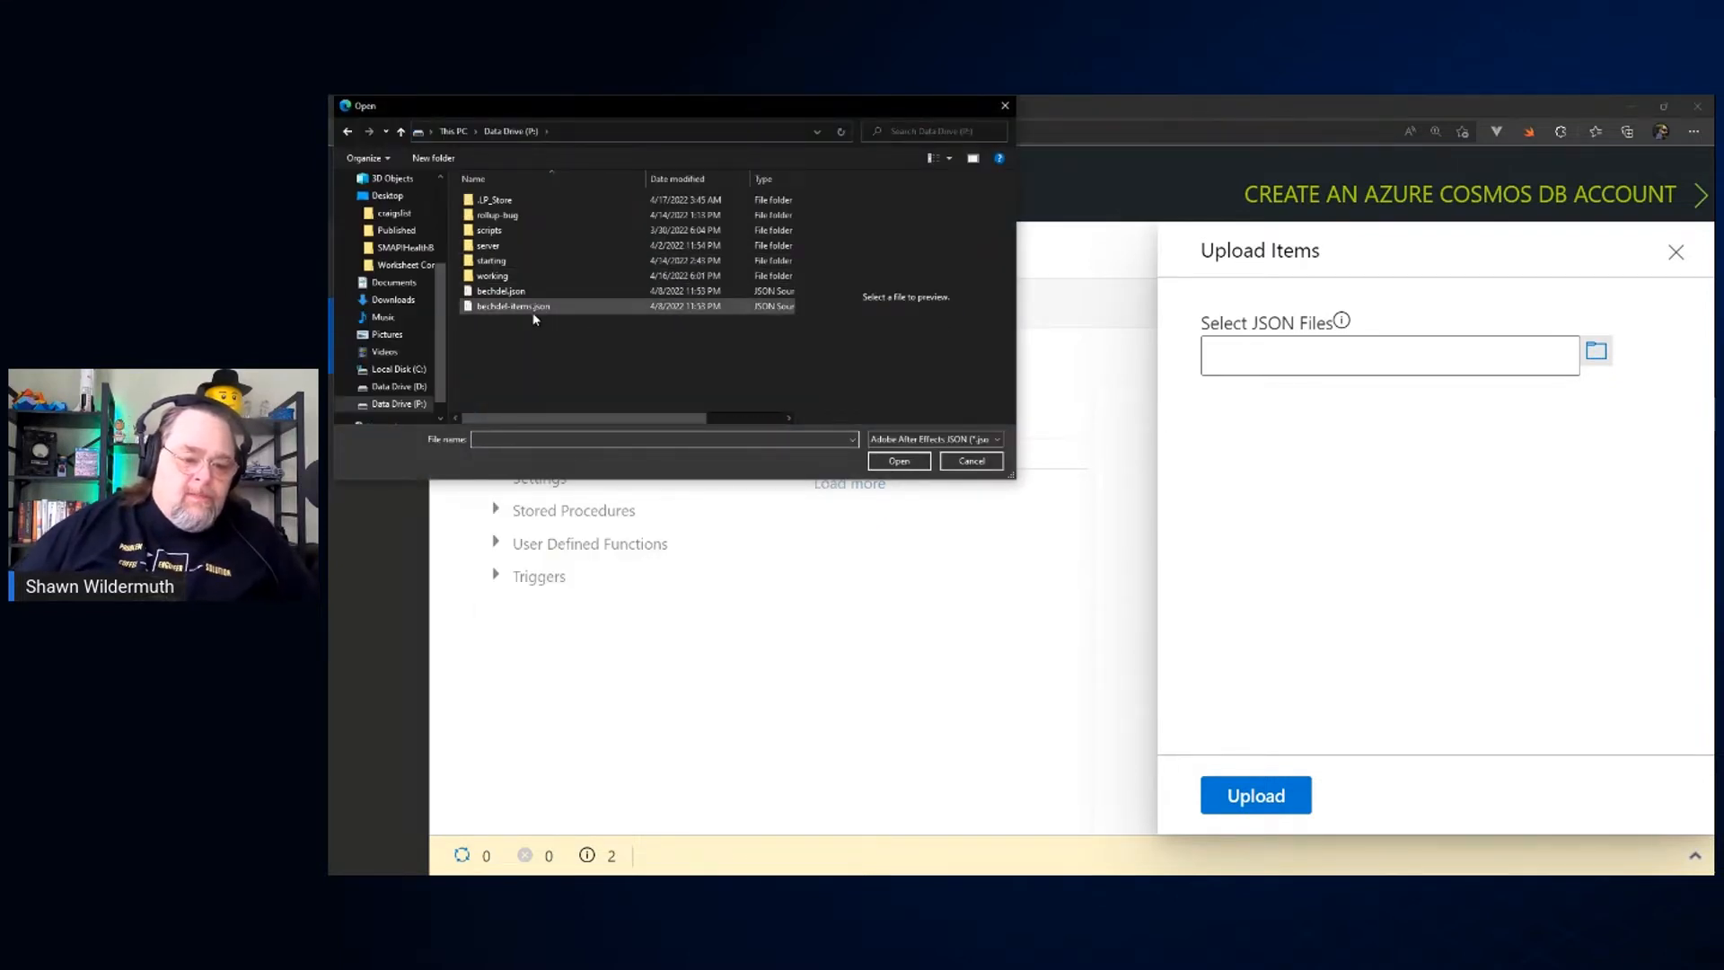
pyautogui.click(533, 309)
pyautogui.doubleClick(533, 310)
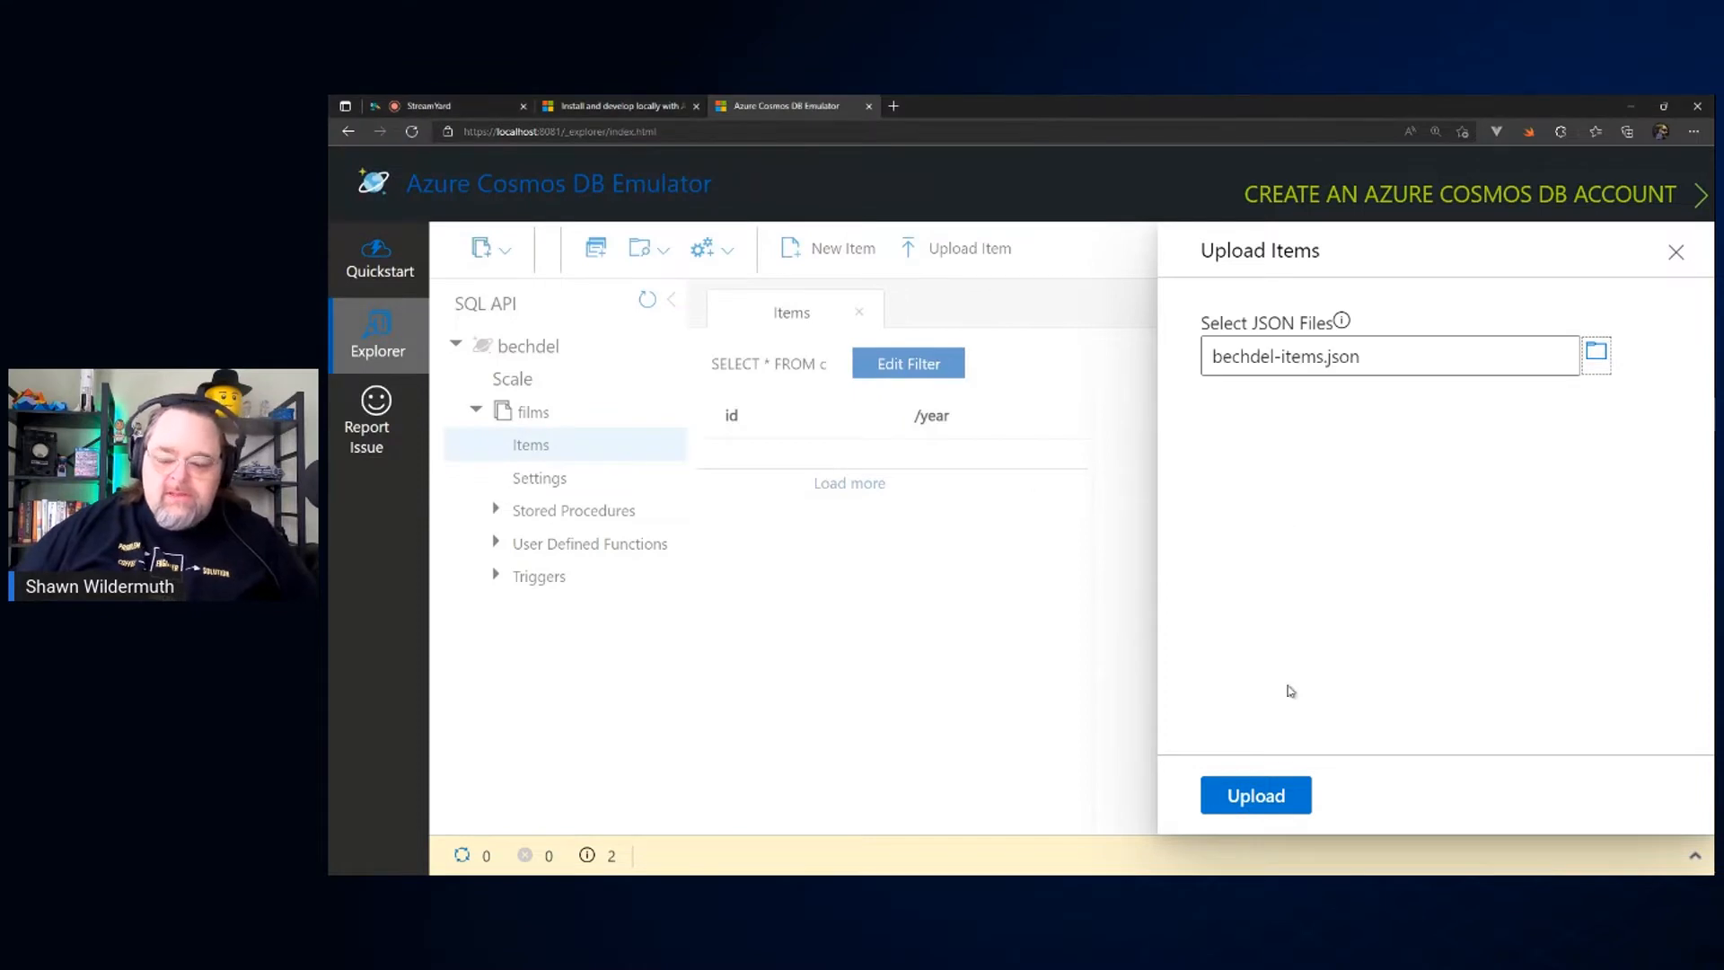
pyautogui.click(1254, 799)
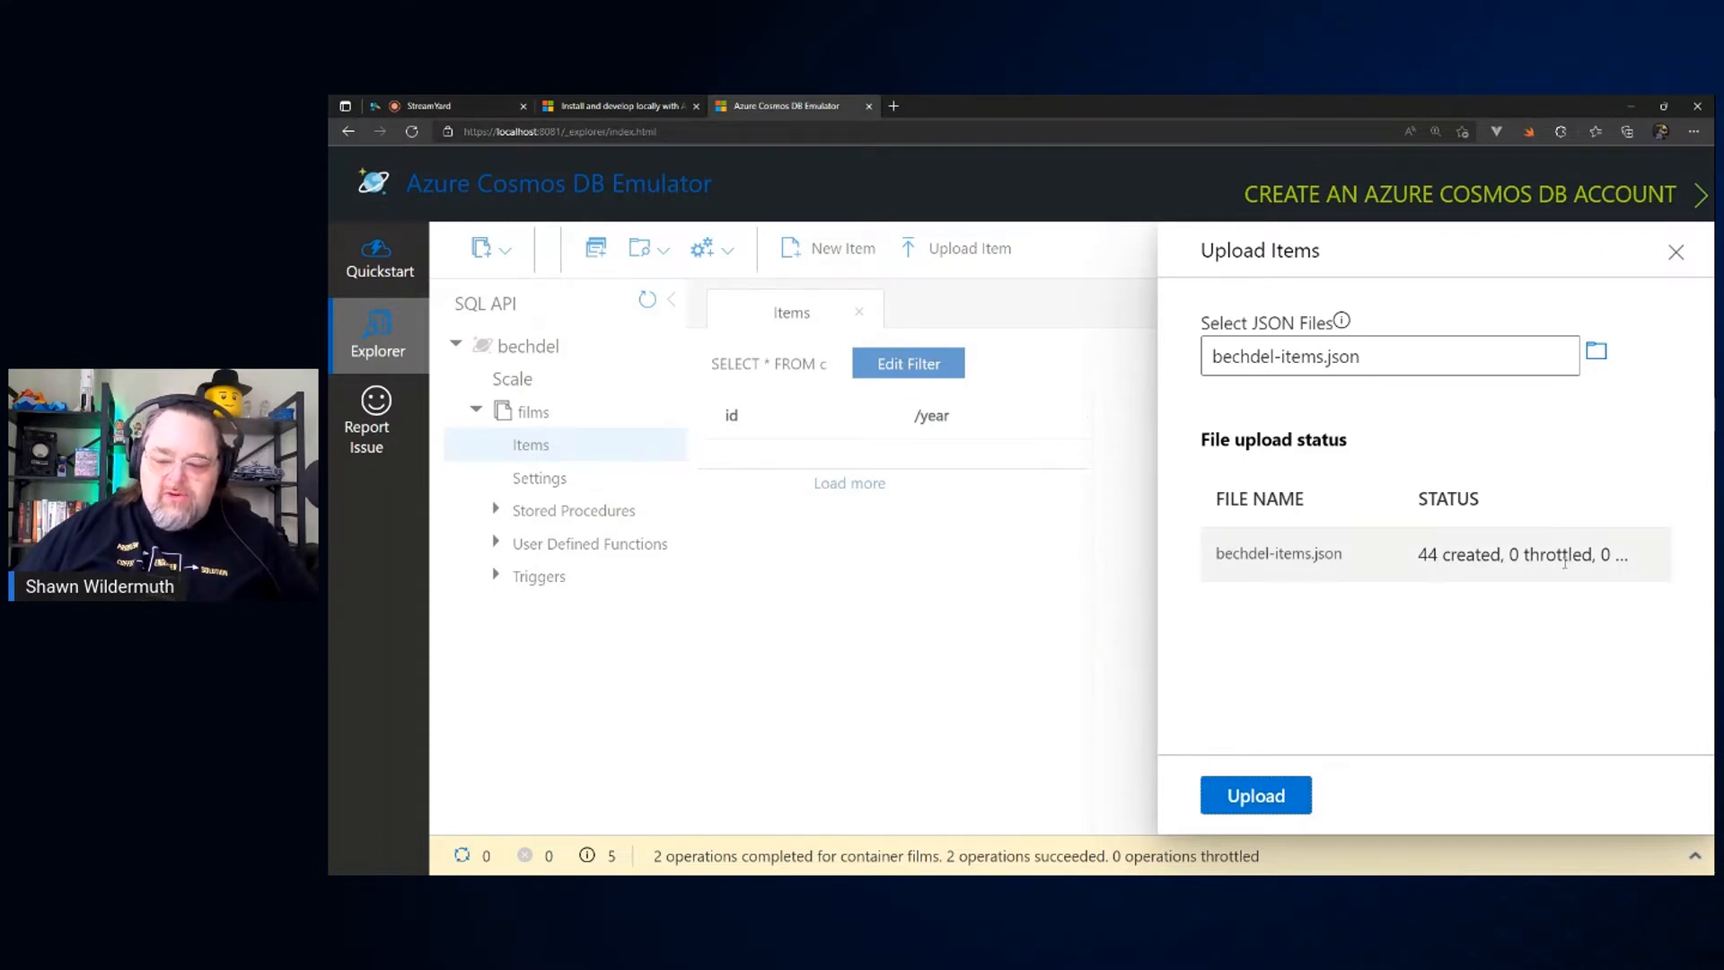
pyautogui.click(1676, 252)
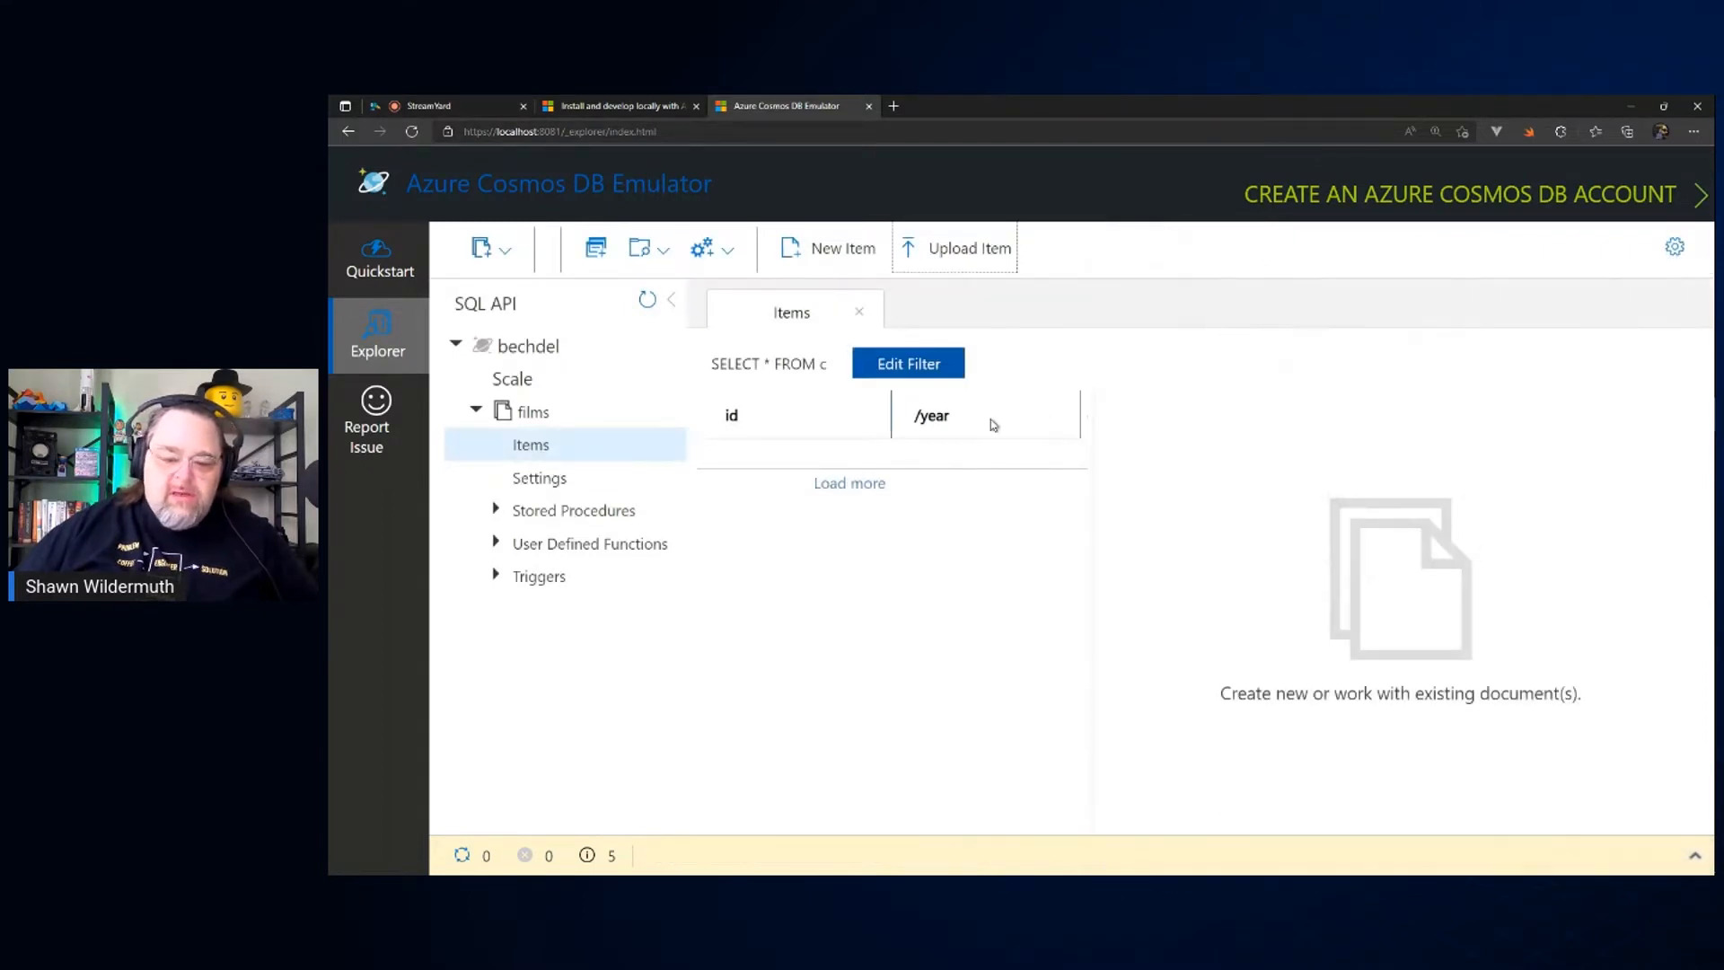
# Step: Try to refresh the item list of the films container by loading more items, reopening its items and checking the filter
pyautogui.click(849, 485)
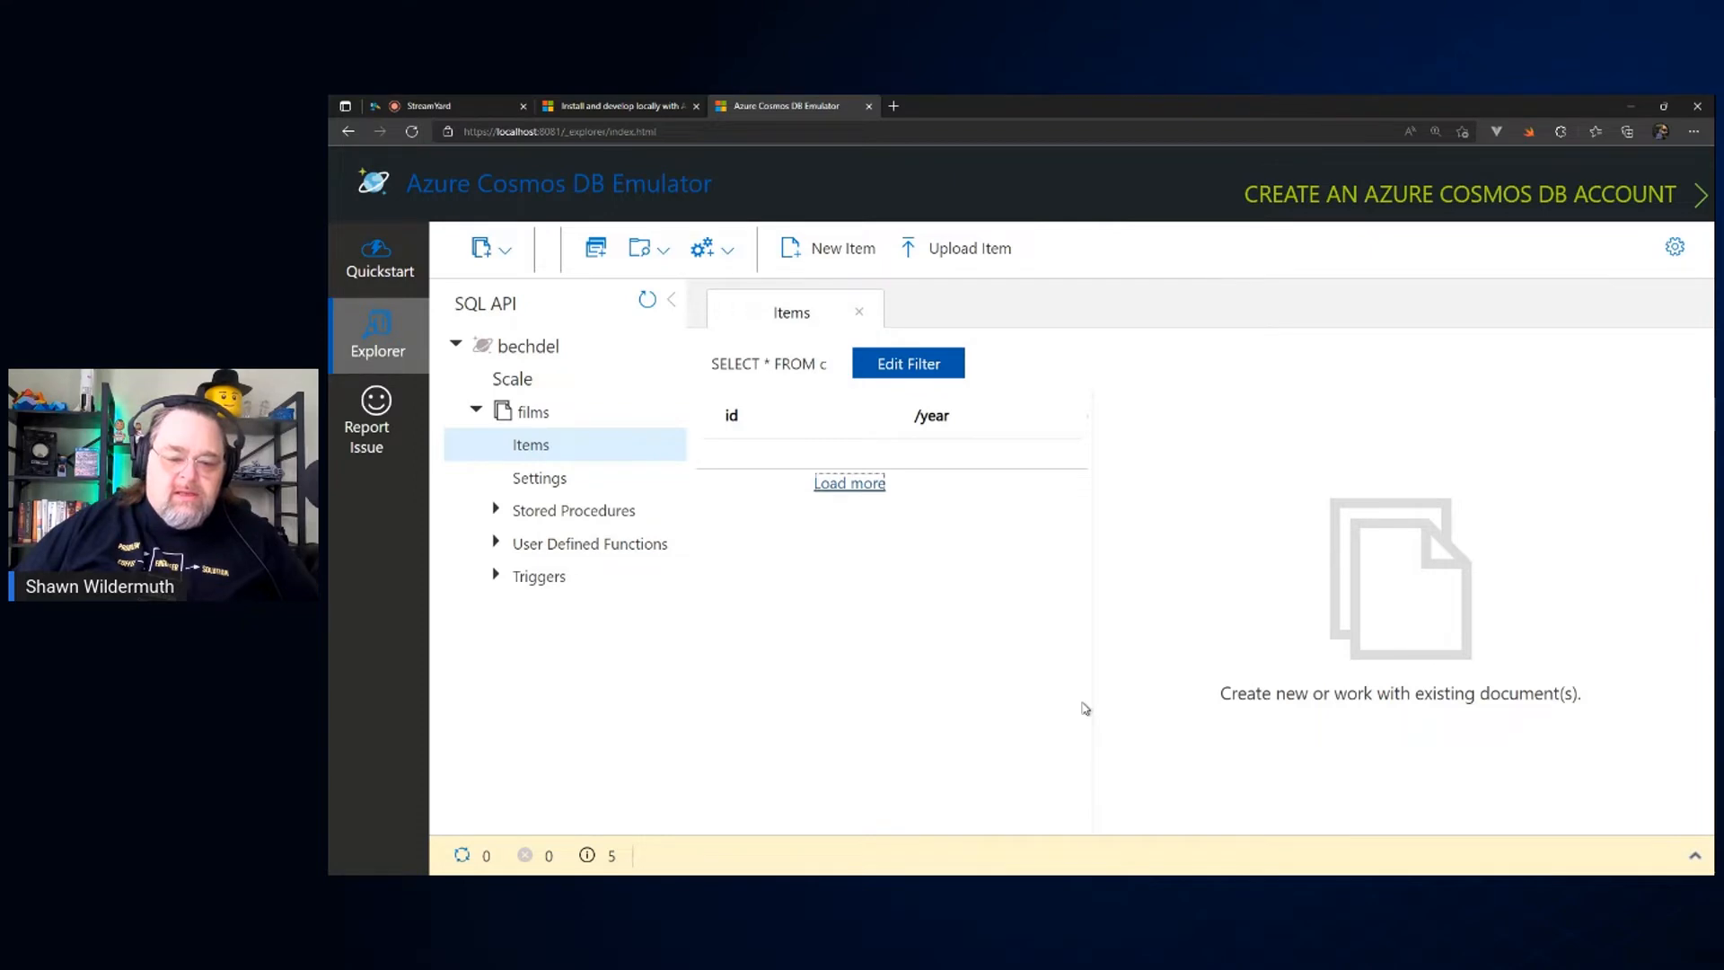
pyautogui.click(528, 446)
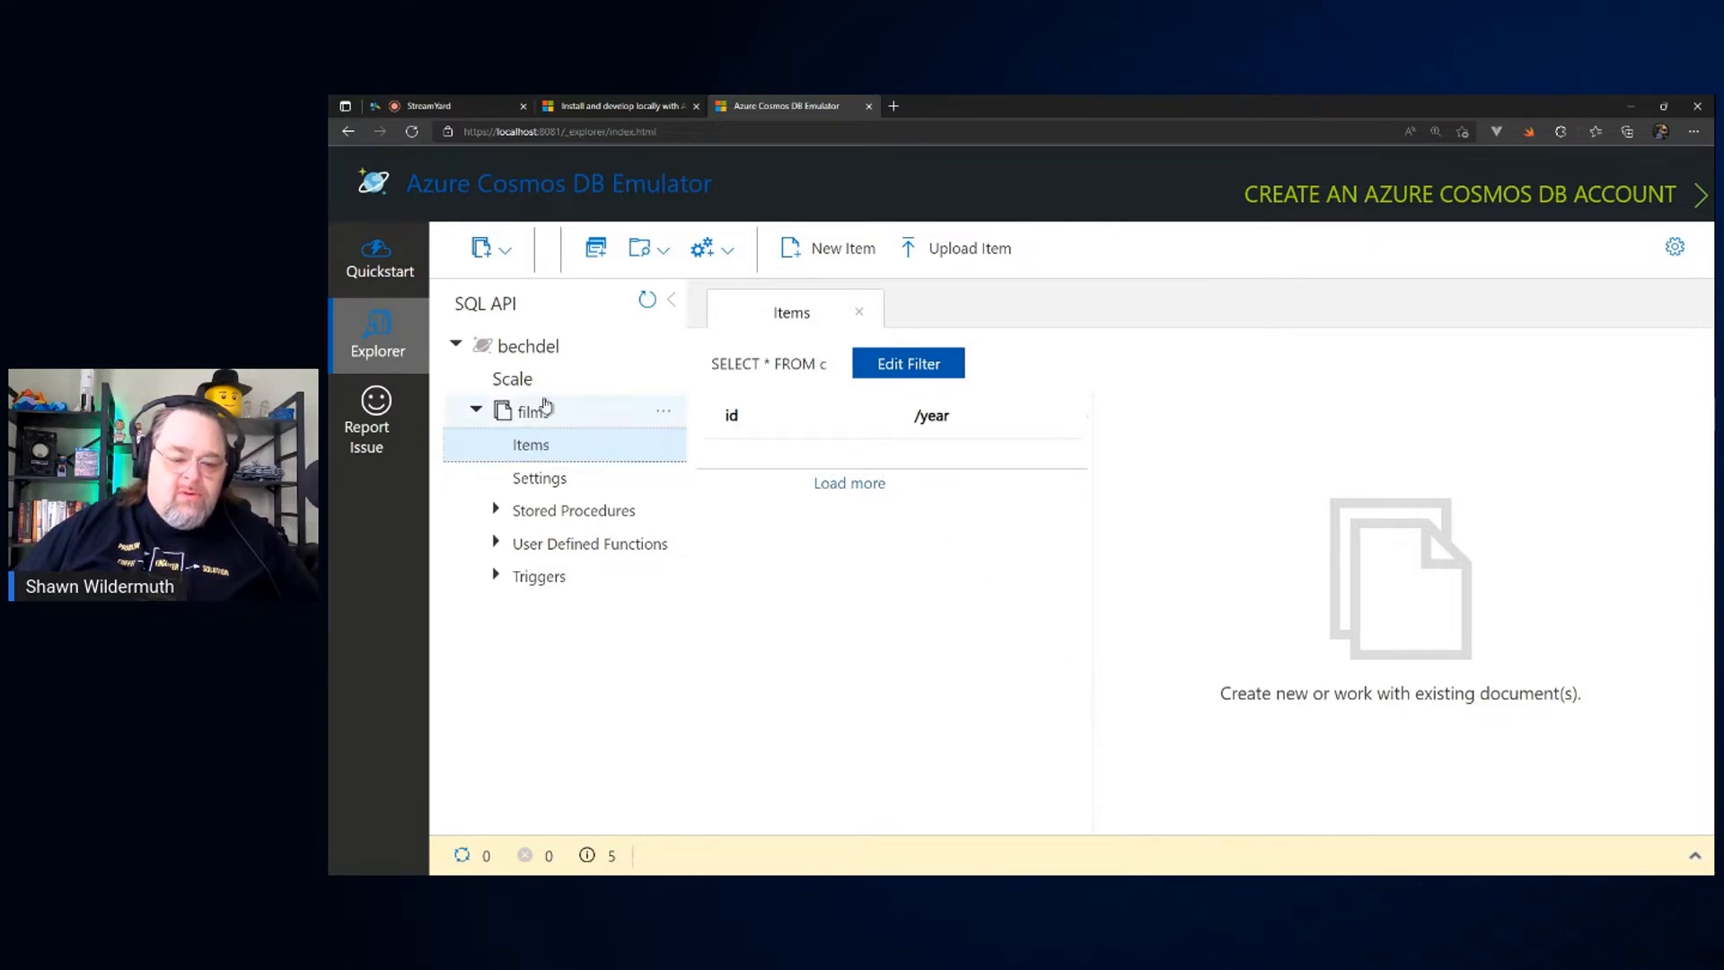
pyautogui.click(532, 413)
pyautogui.click(532, 413)
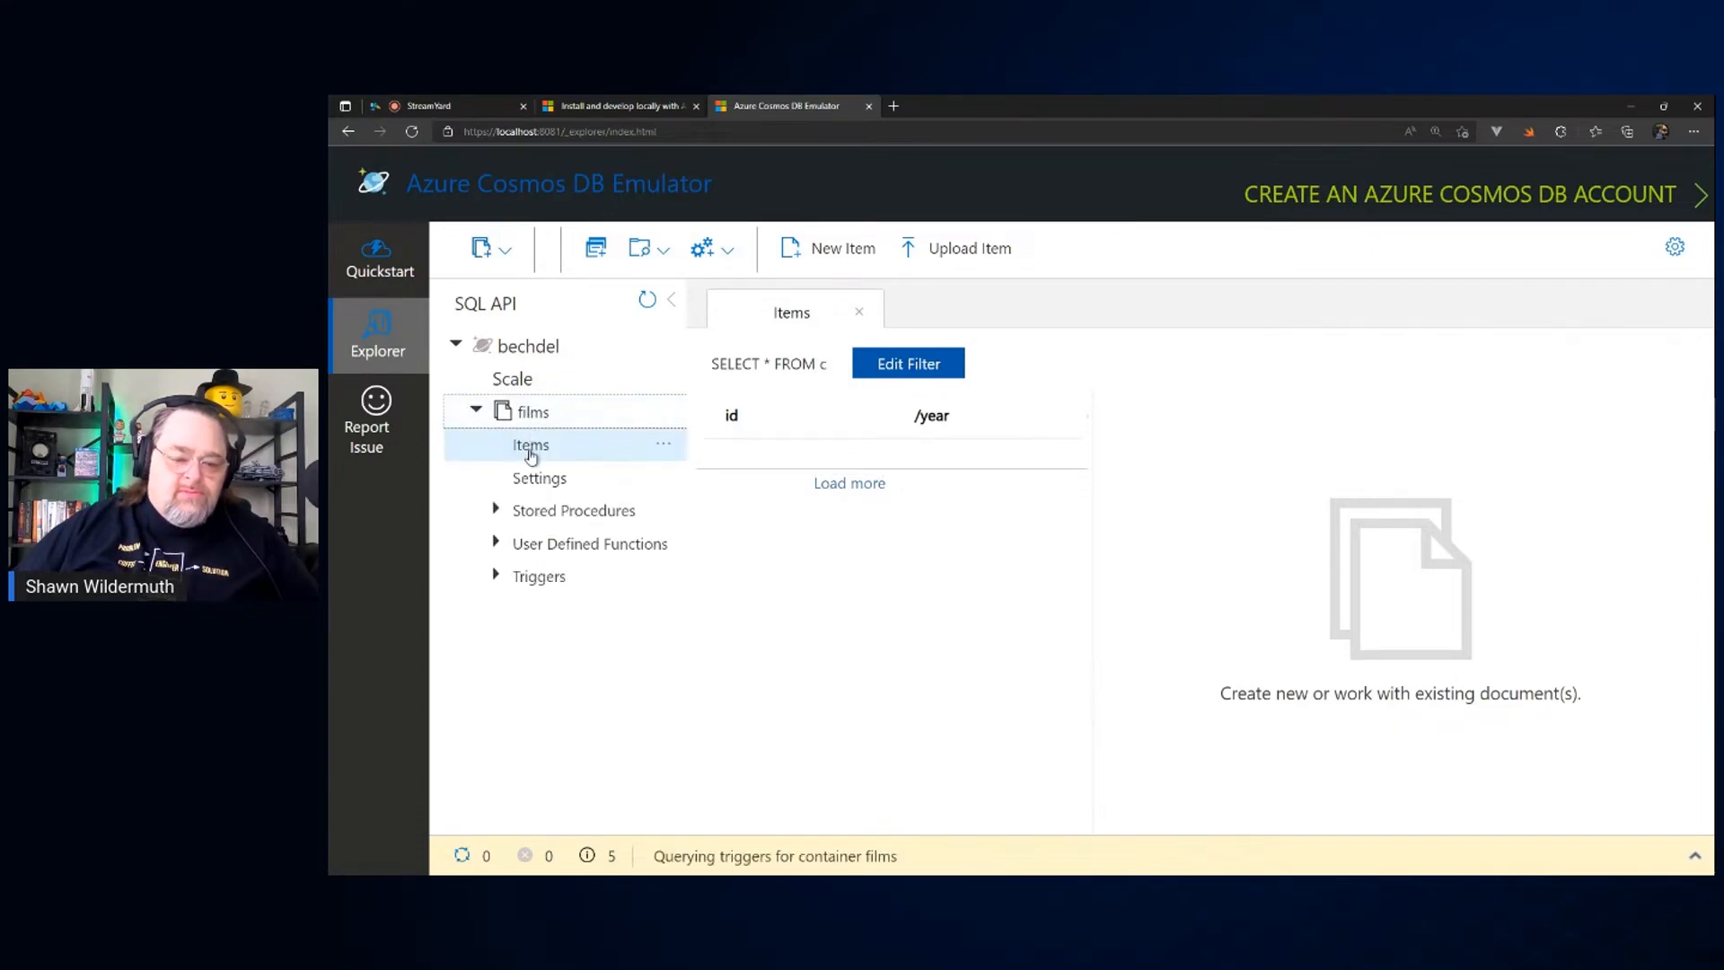
pyautogui.click(530, 454)
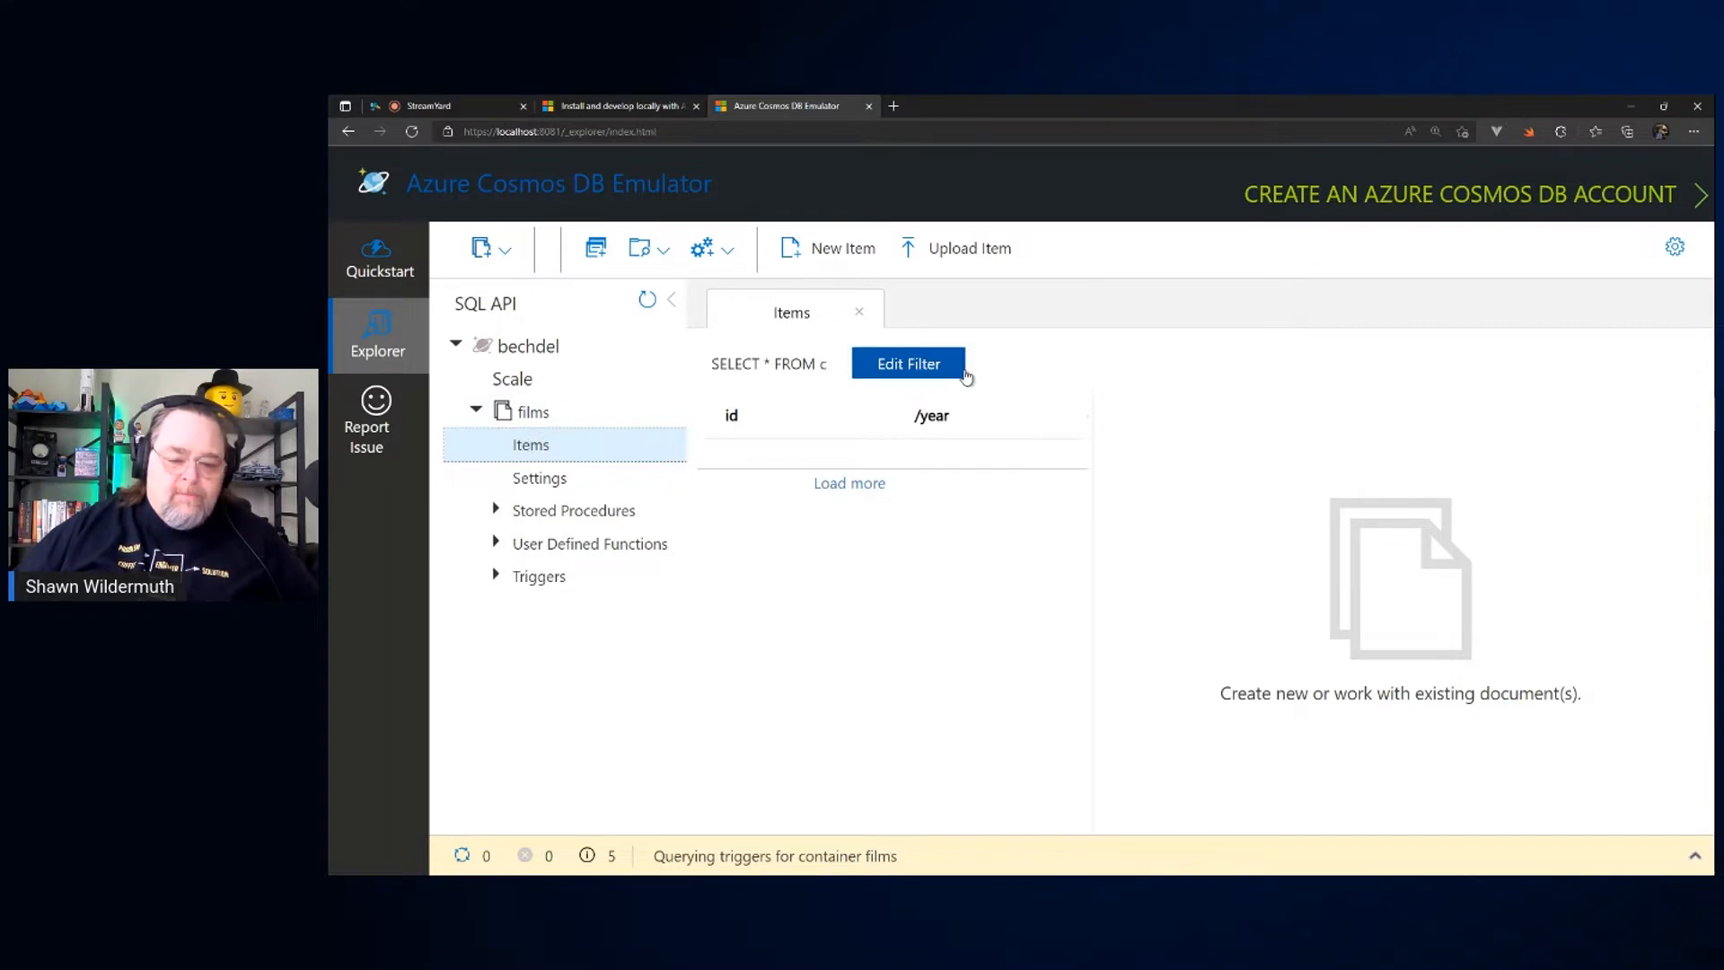
pyautogui.click(909, 366)
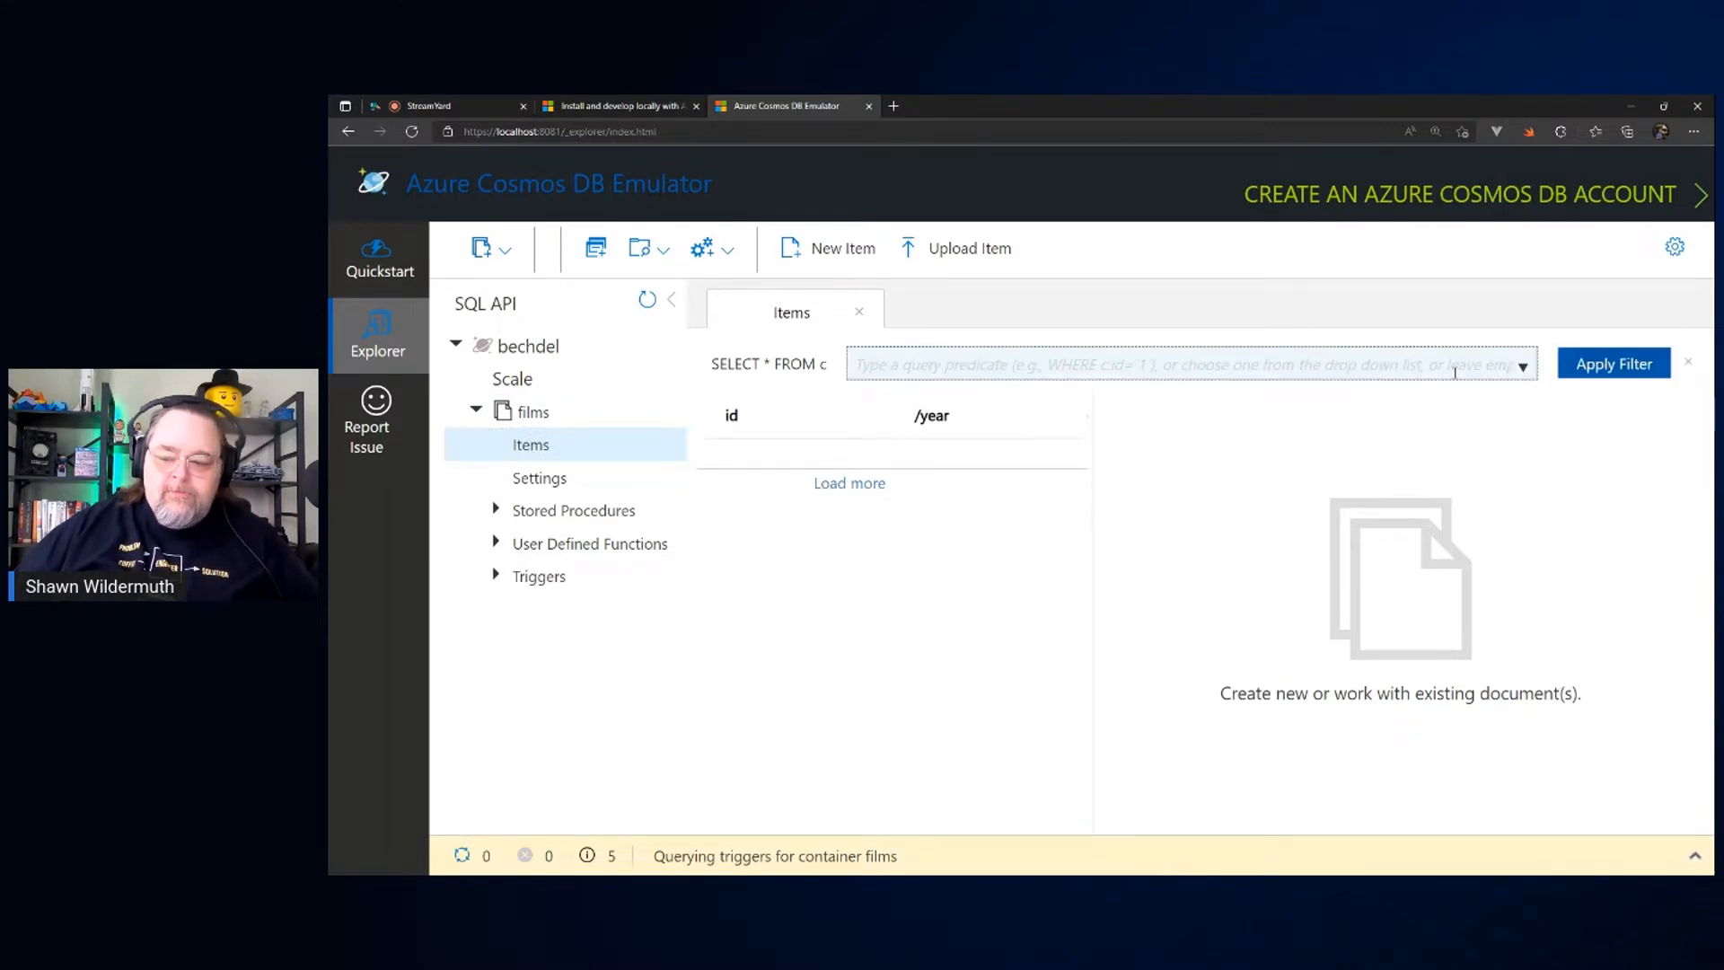
pyautogui.click(1688, 362)
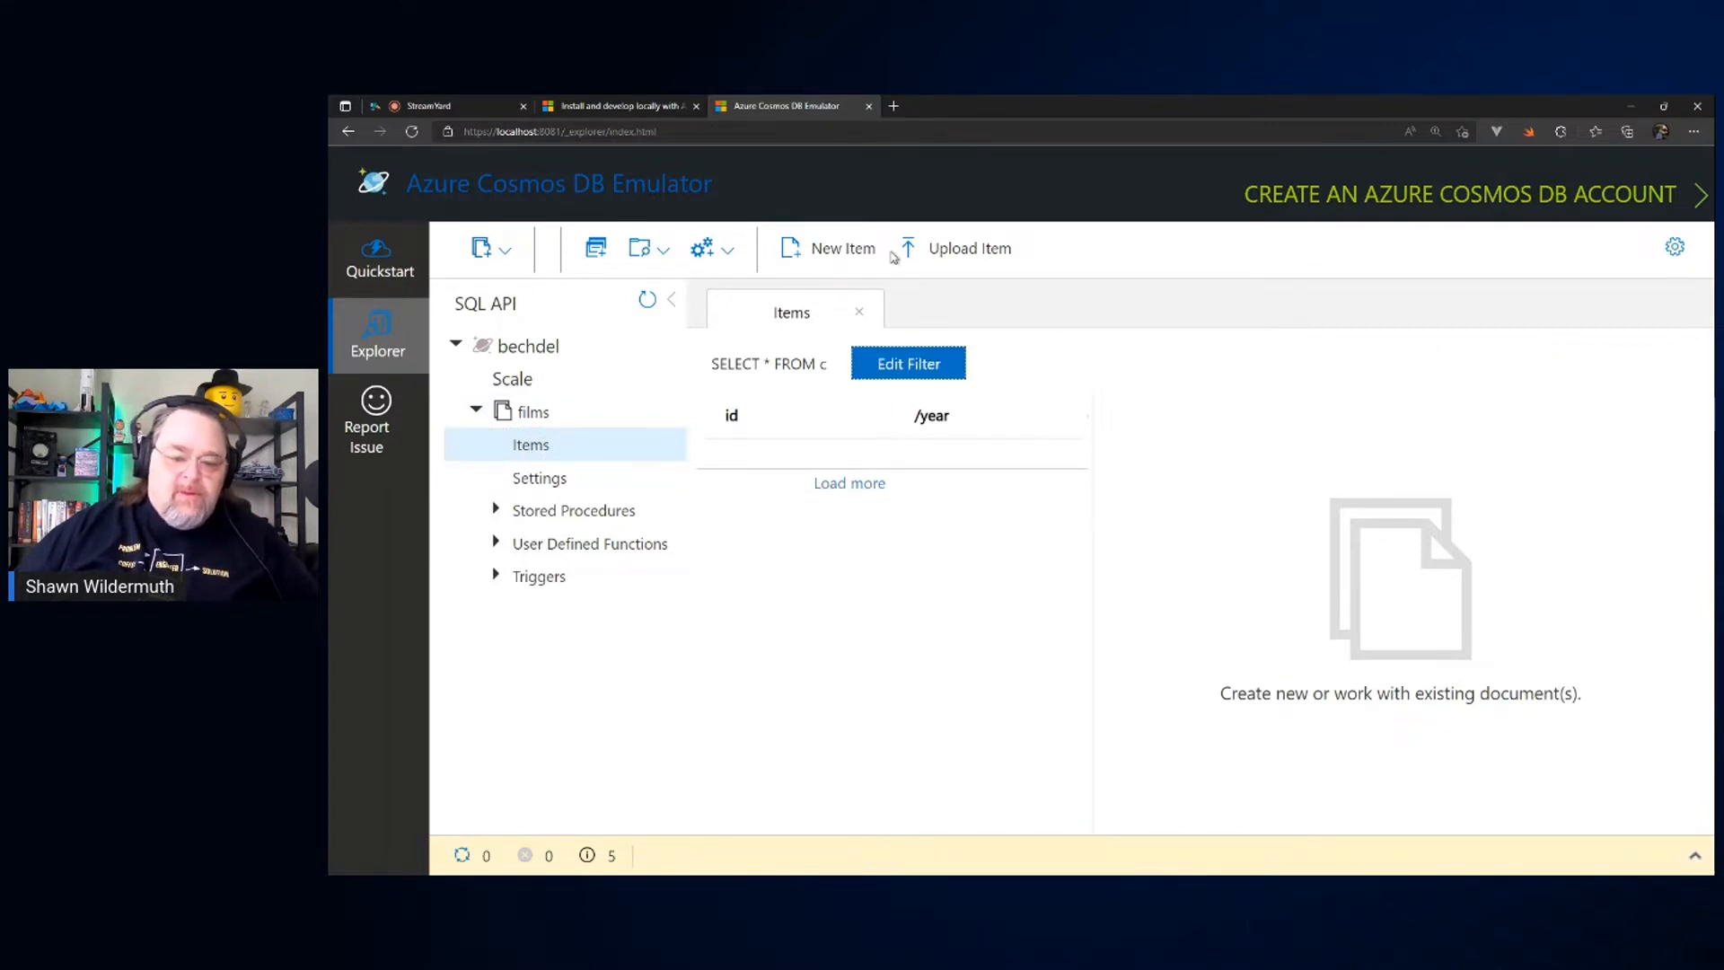
# Step: Refresh the database tree and review the emulator's notification log
pyautogui.click(647, 300)
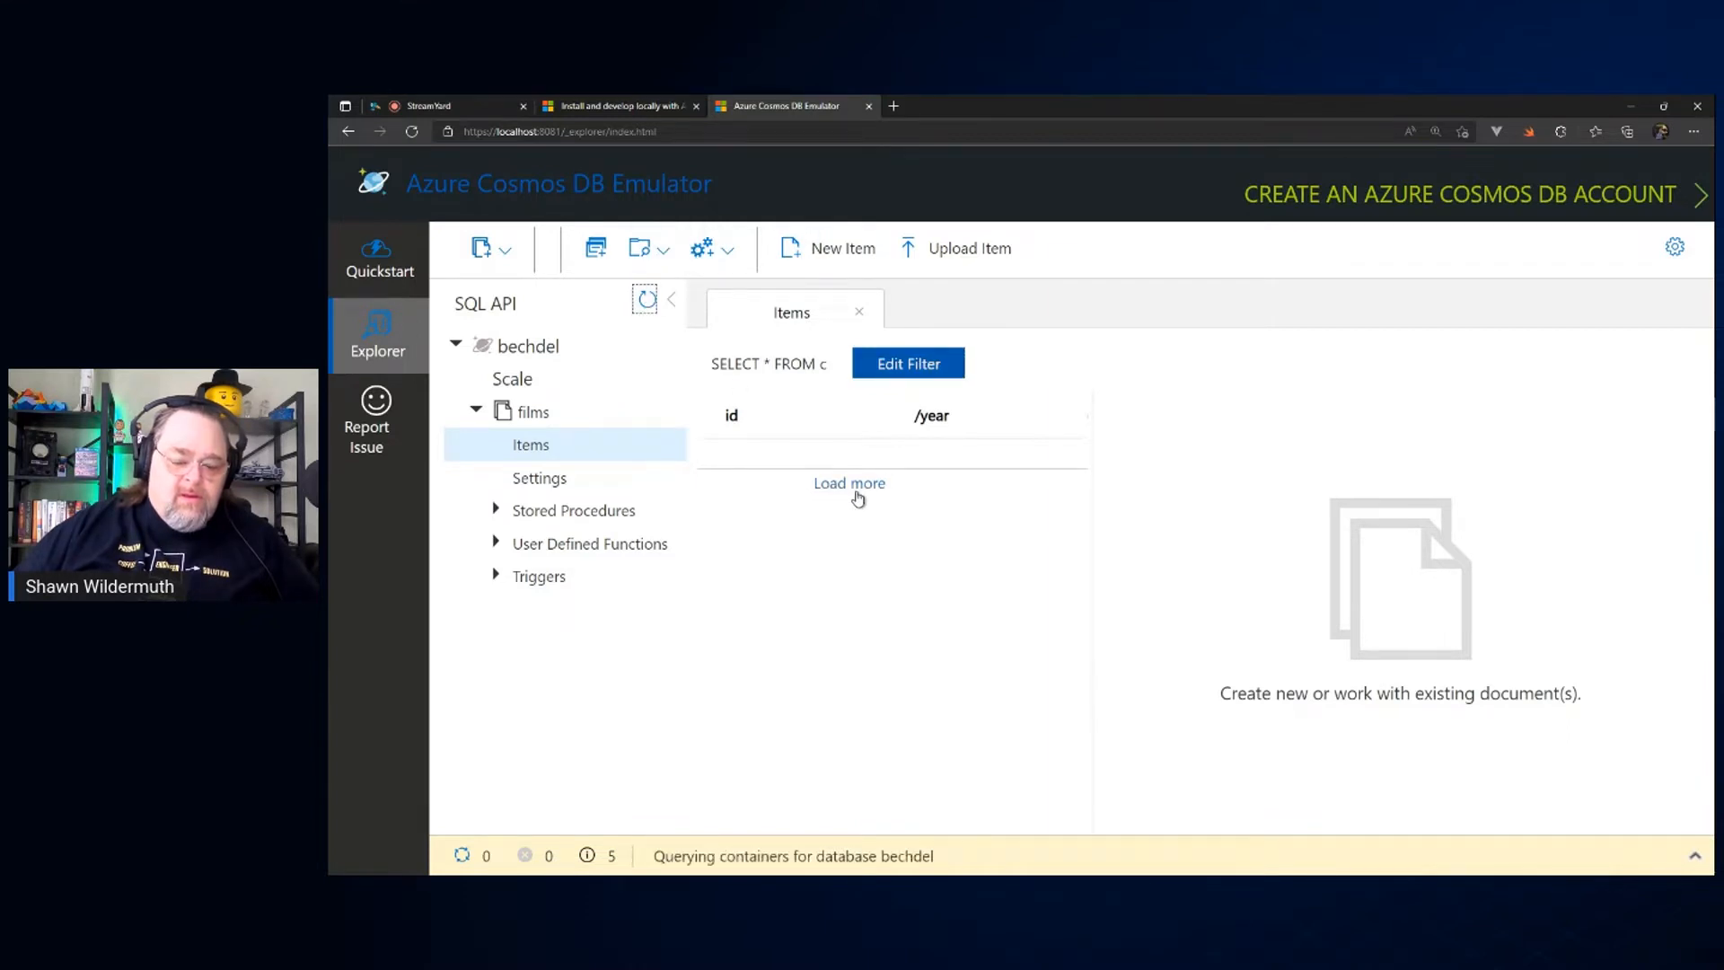
pyautogui.click(845, 865)
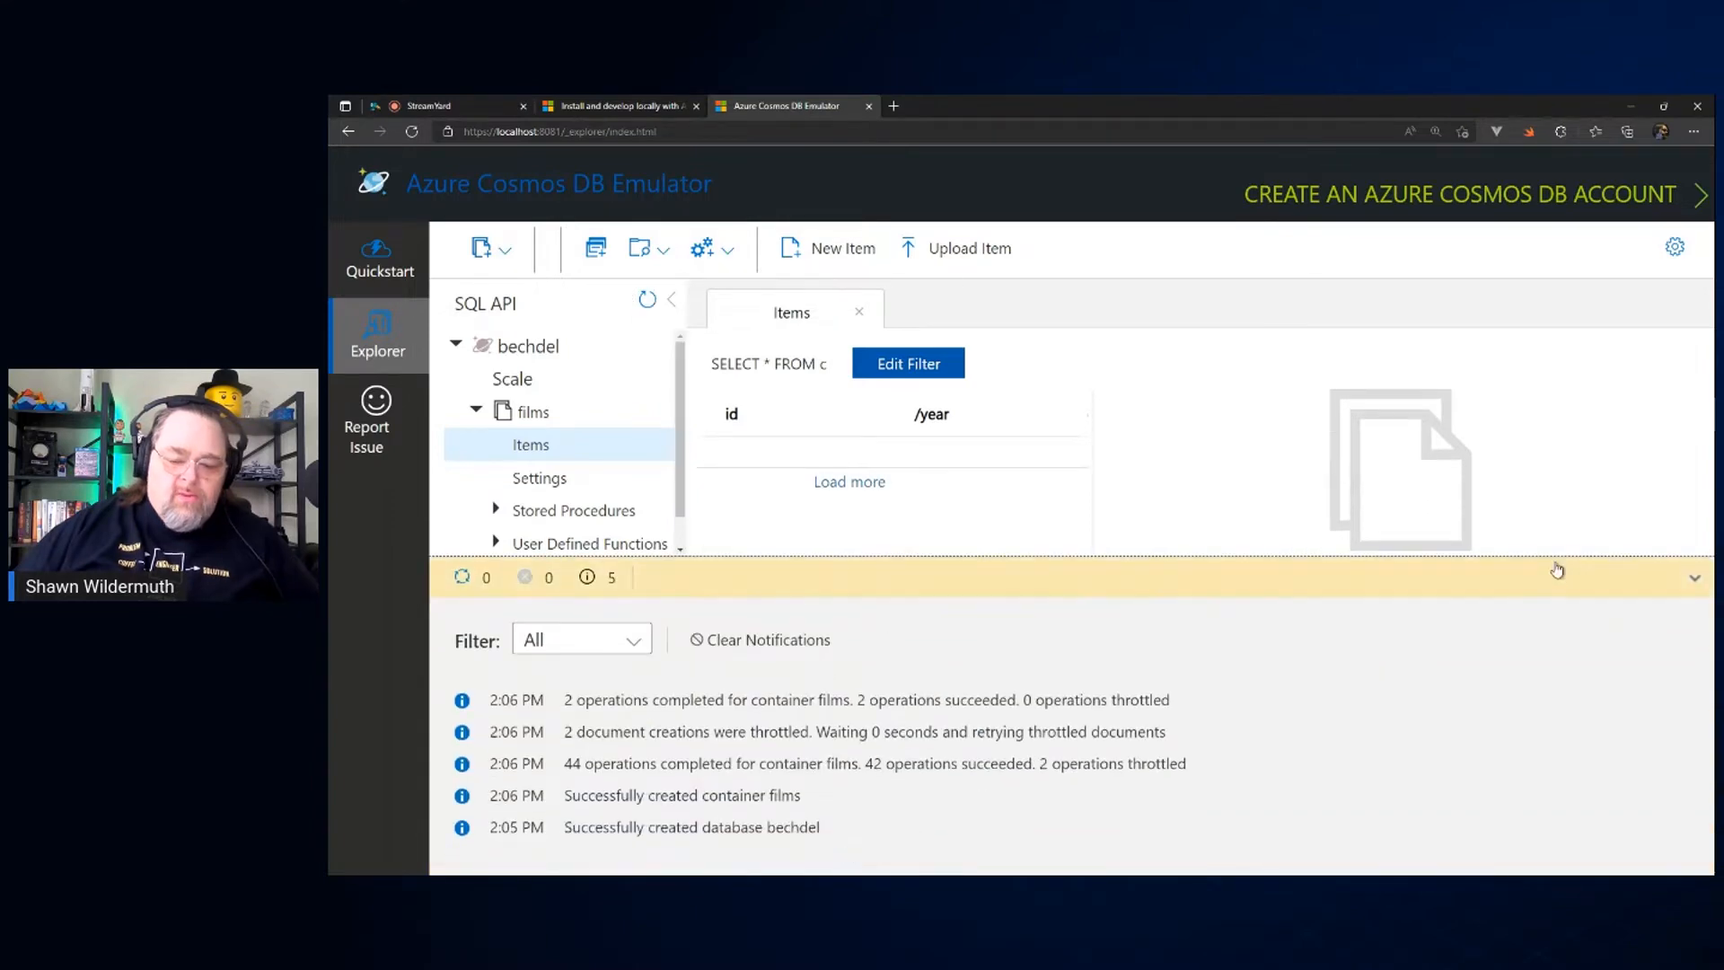
pyautogui.click(1693, 586)
# Step: Reload the emulator page, reopen the items of the films container in the bechdel database and widen the item list
pyautogui.click(530, 415)
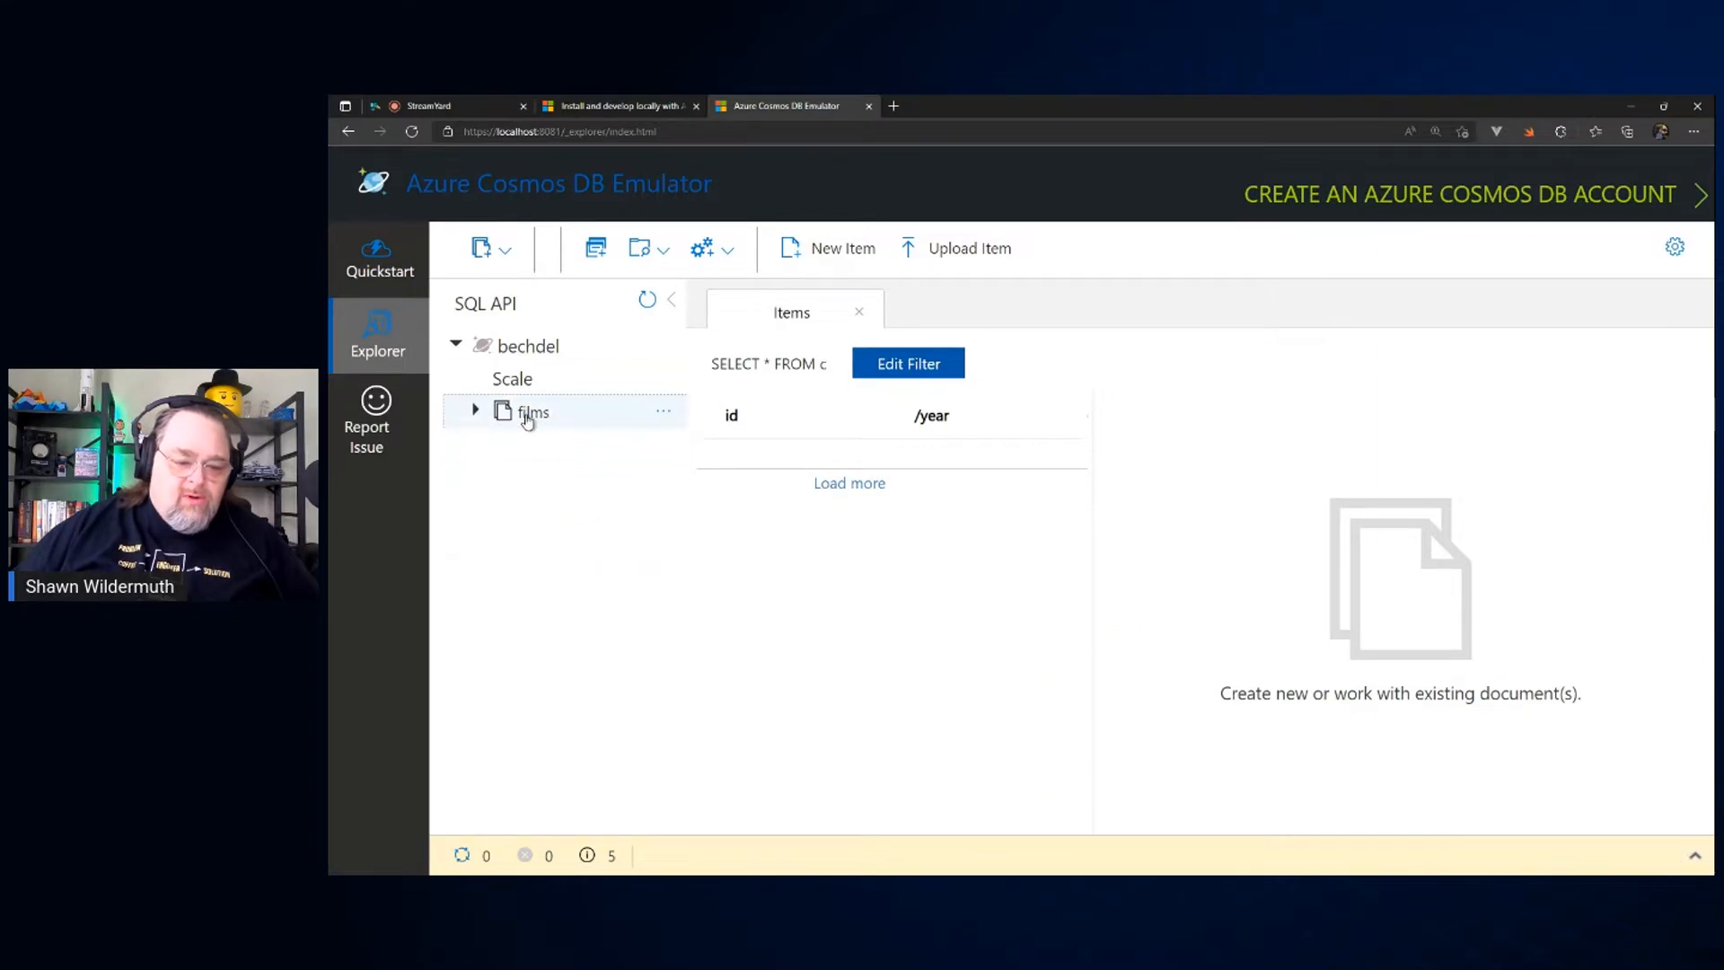
pyautogui.click(475, 410)
pyautogui.click(412, 132)
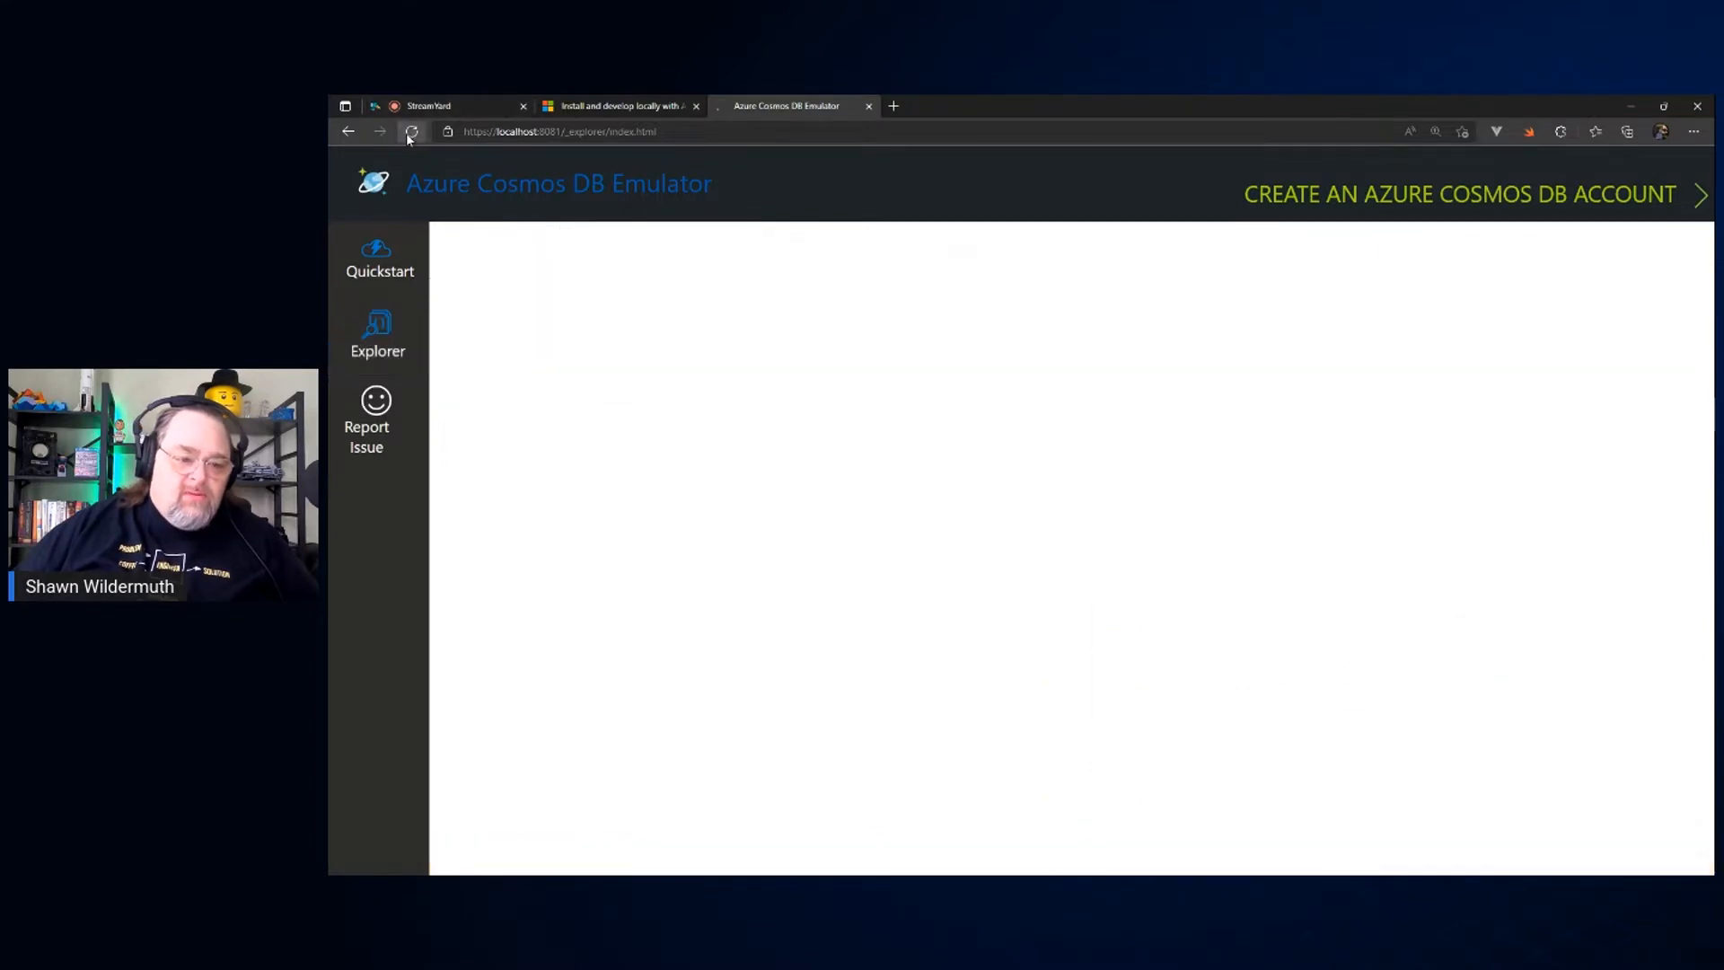
pyautogui.click(378, 336)
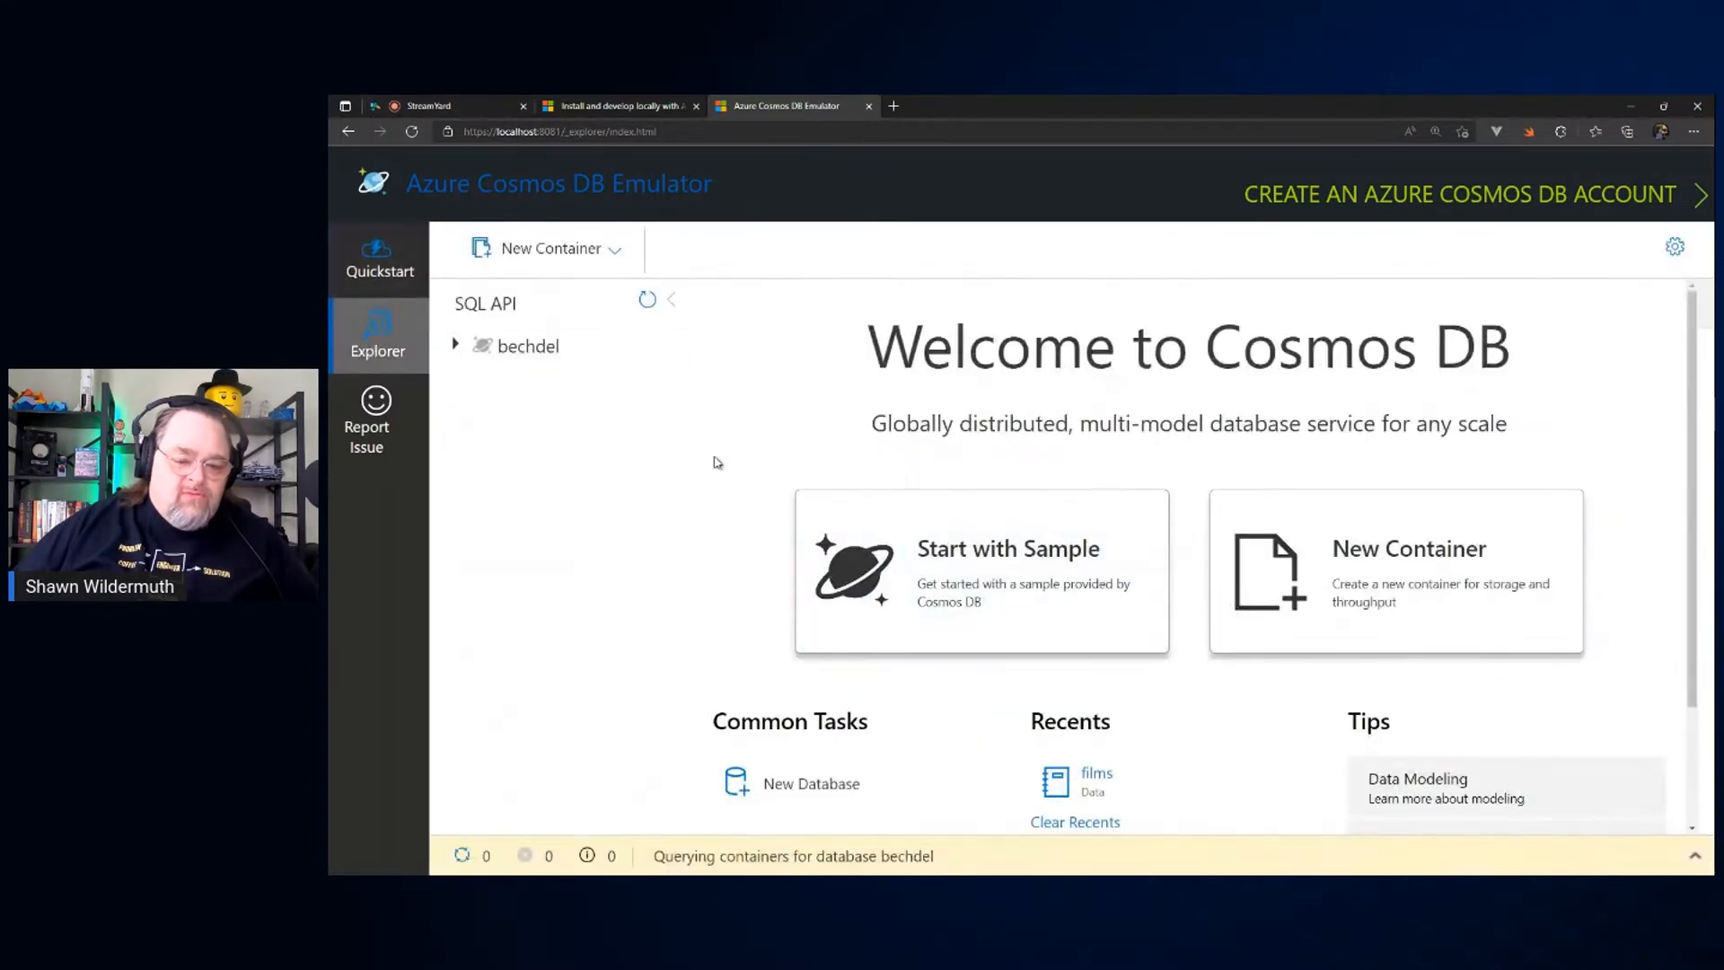
pyautogui.click(456, 346)
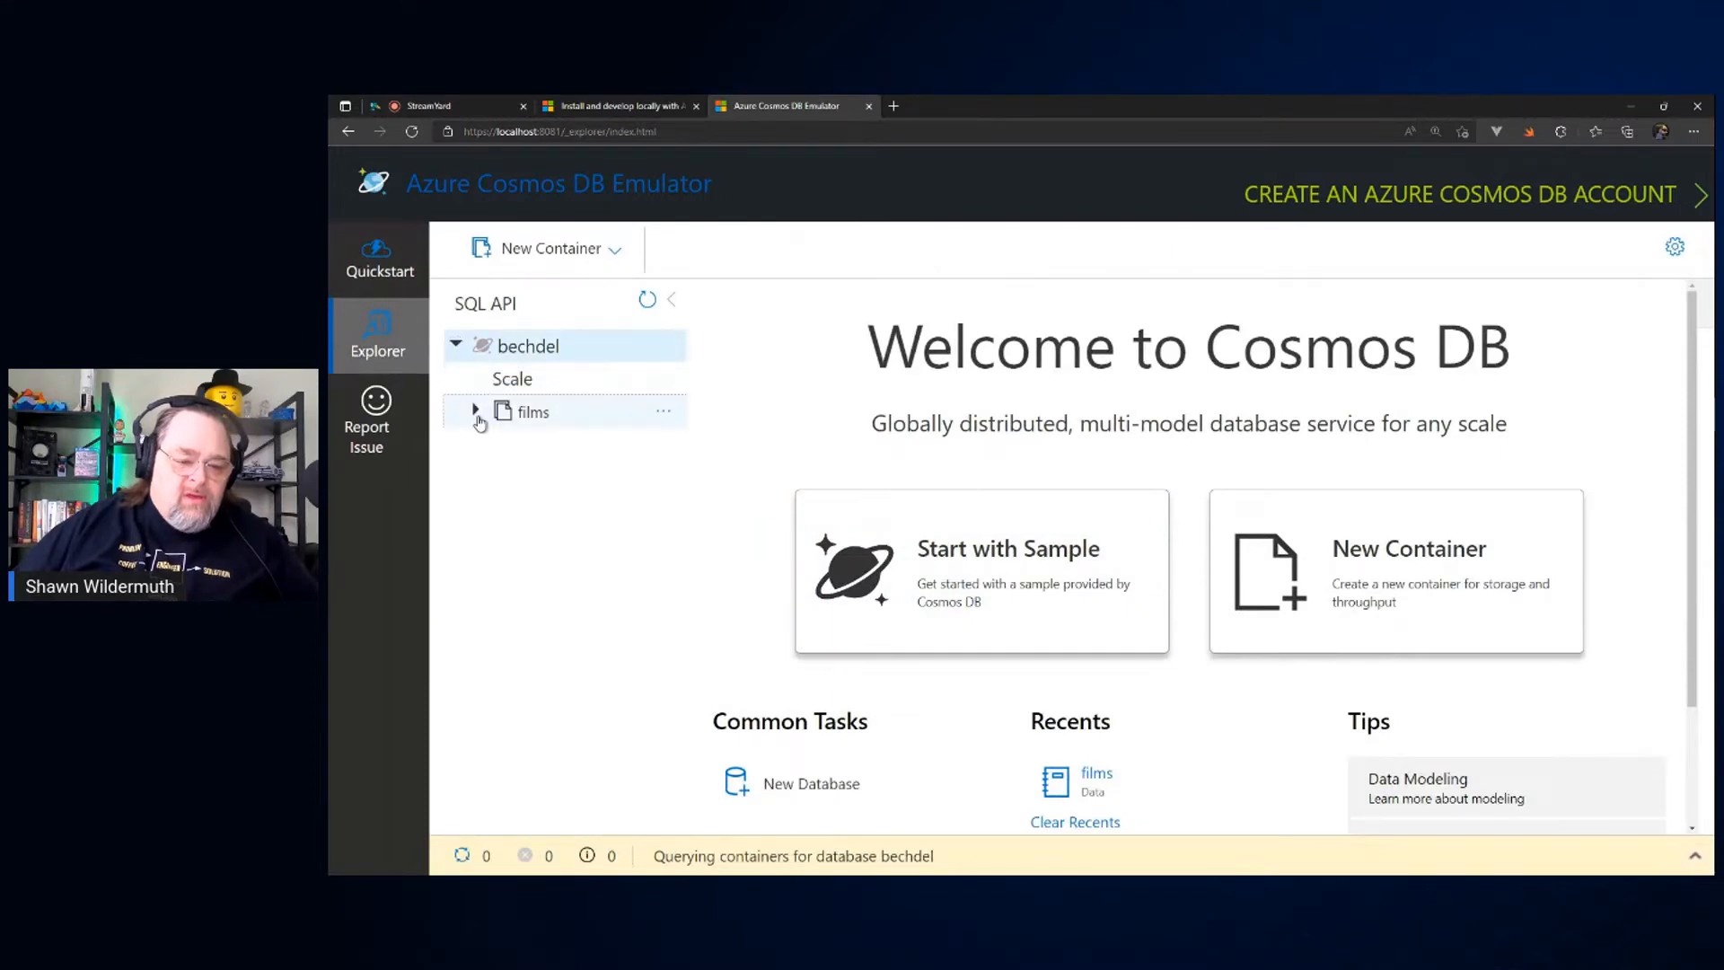
pyautogui.click(477, 415)
pyautogui.click(550, 445)
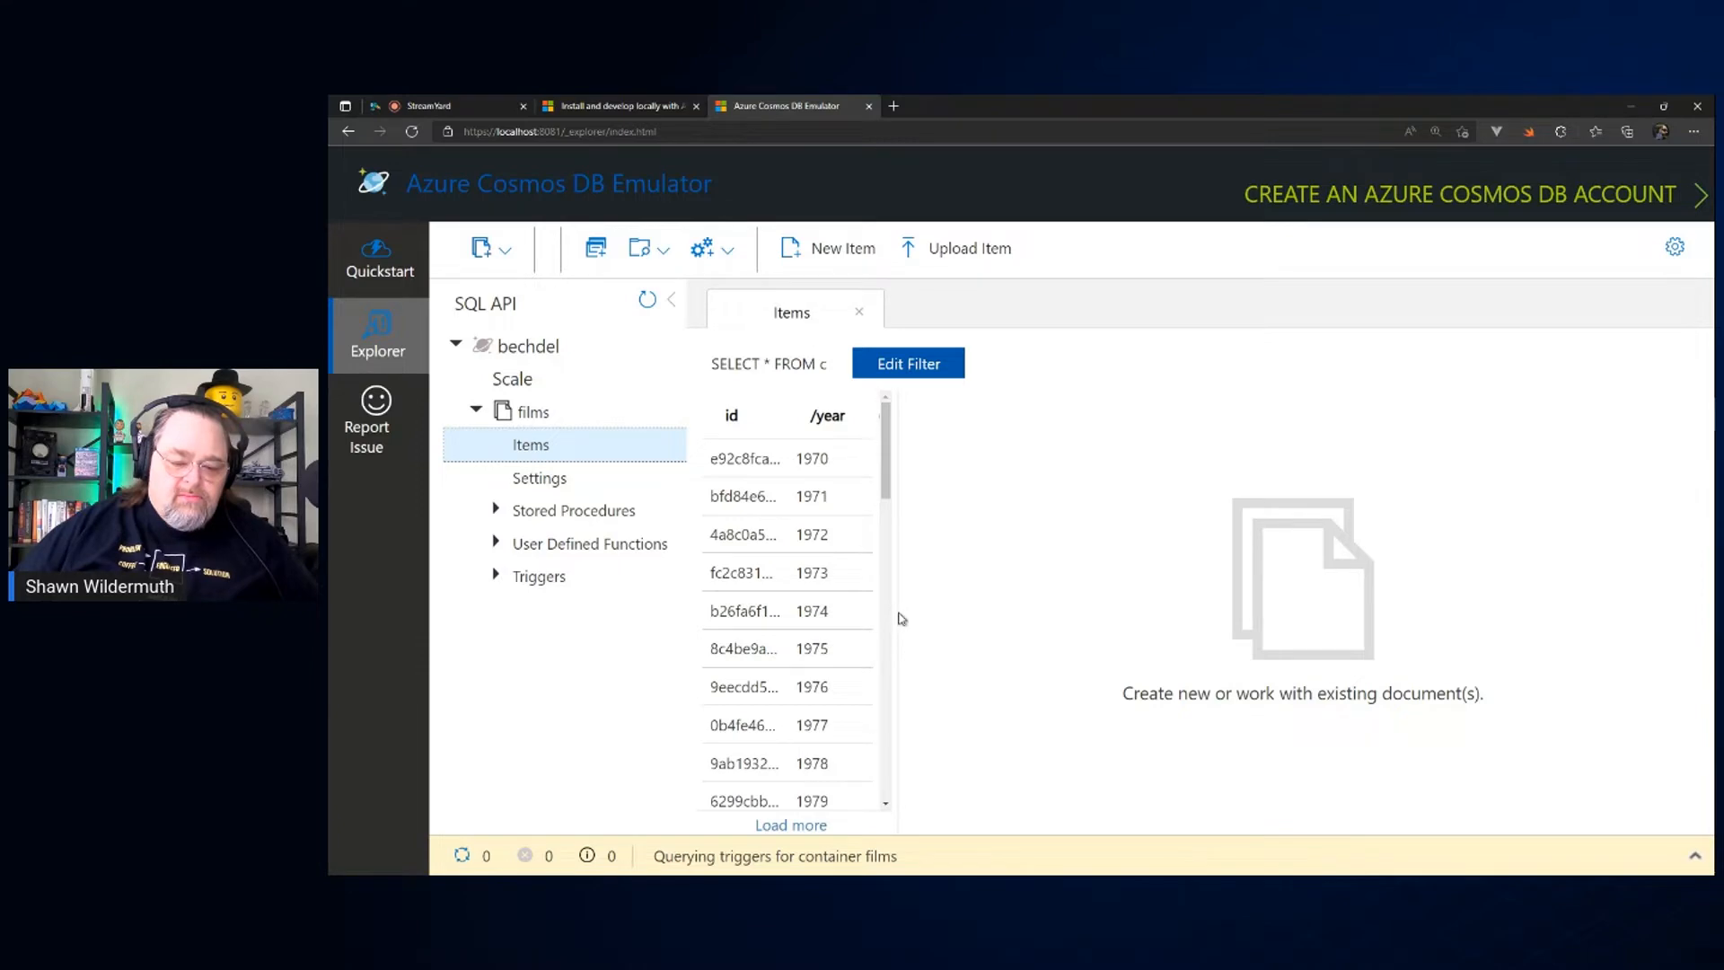
pyautogui.moveTo(900, 618); pyautogui.dragTo(1082, 611)
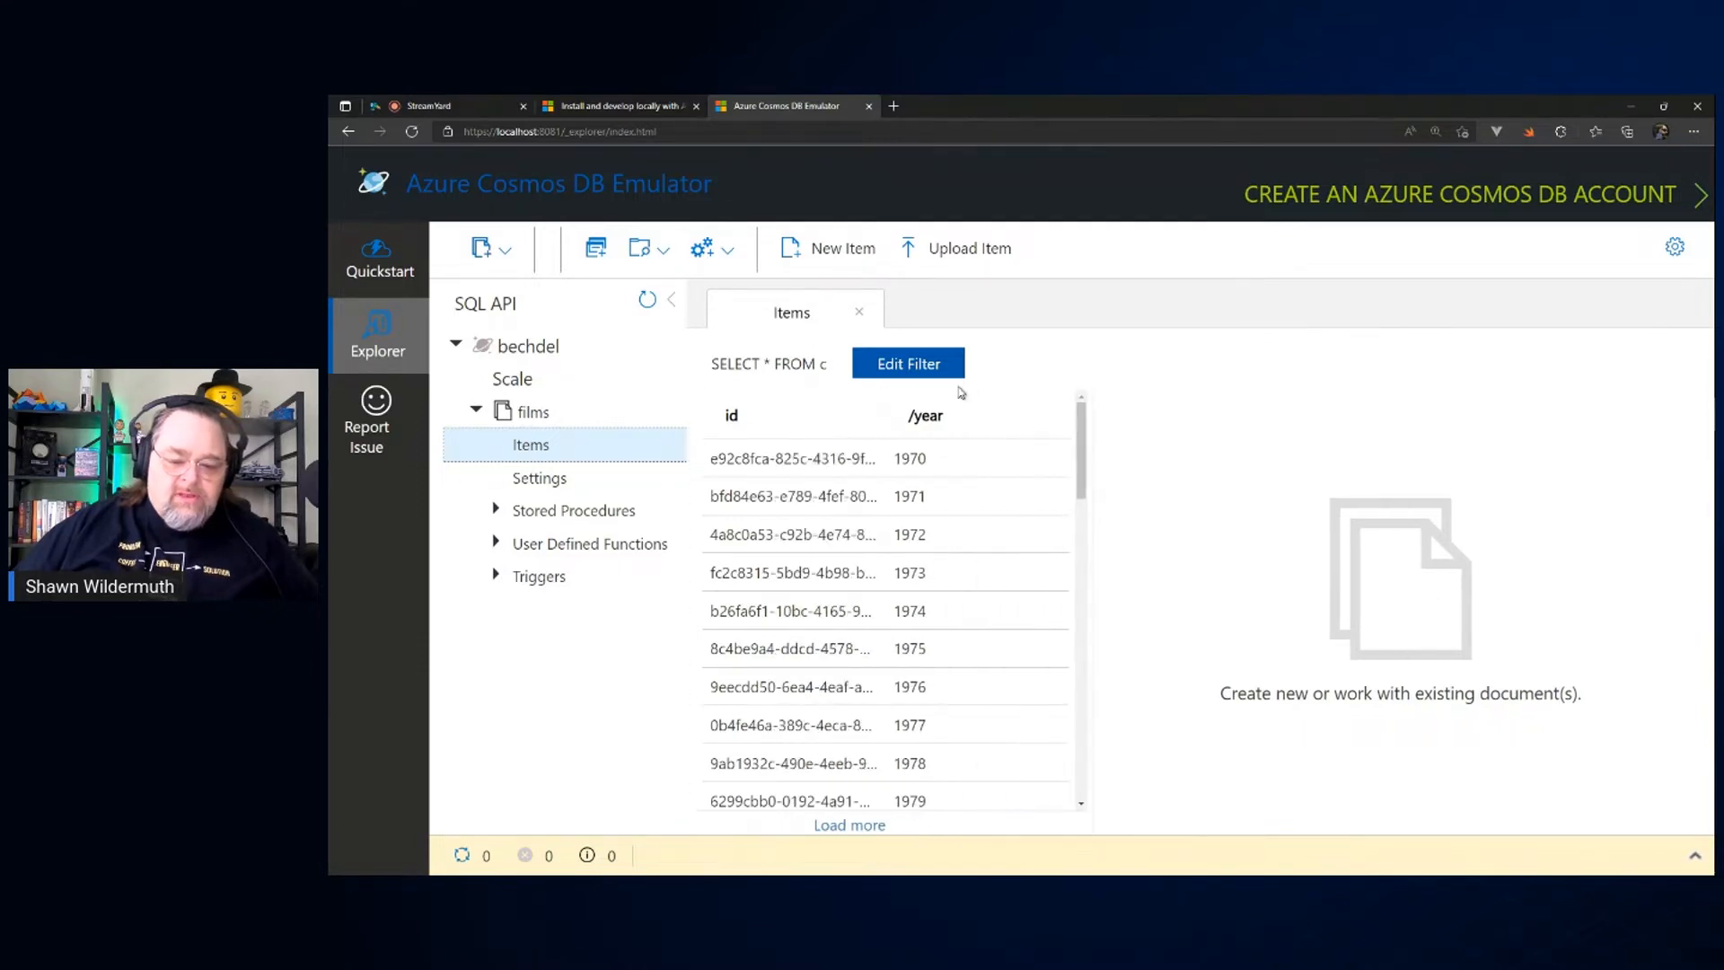
# Step: Examine the JSON documents of the 1970, 1971 and 1972 items in the films container
pyautogui.click(772, 456)
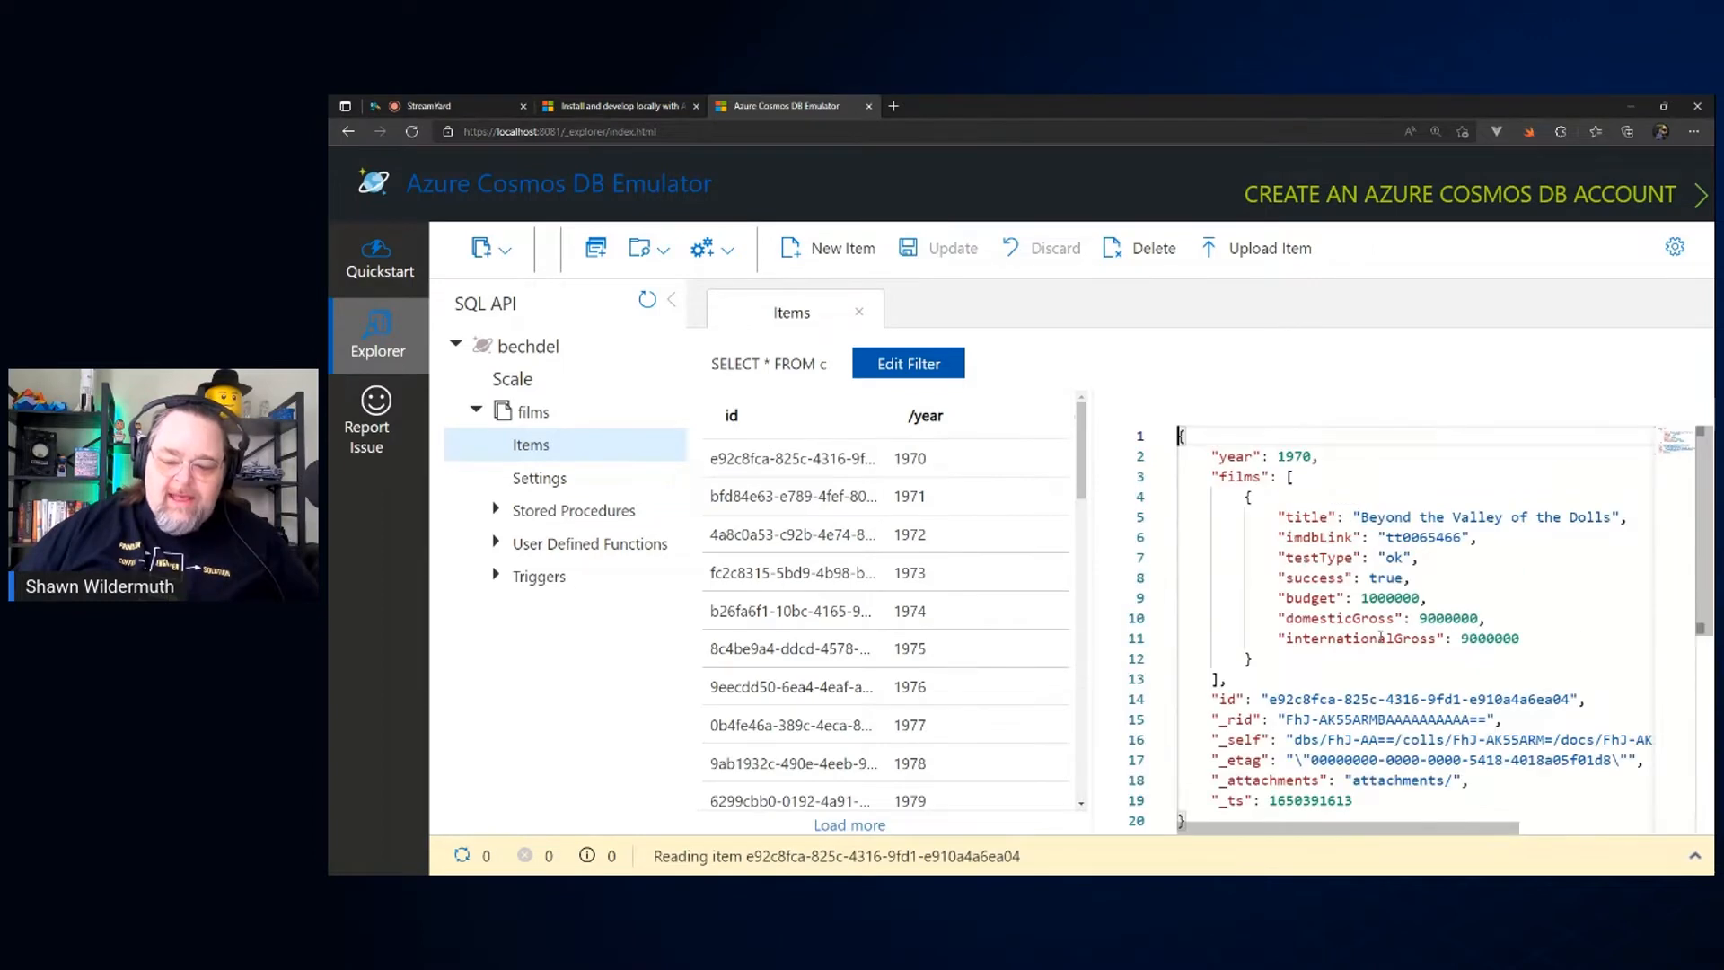
pyautogui.scroll(-3, 1381, 638)
pyautogui.scroll(3, 1381, 637)
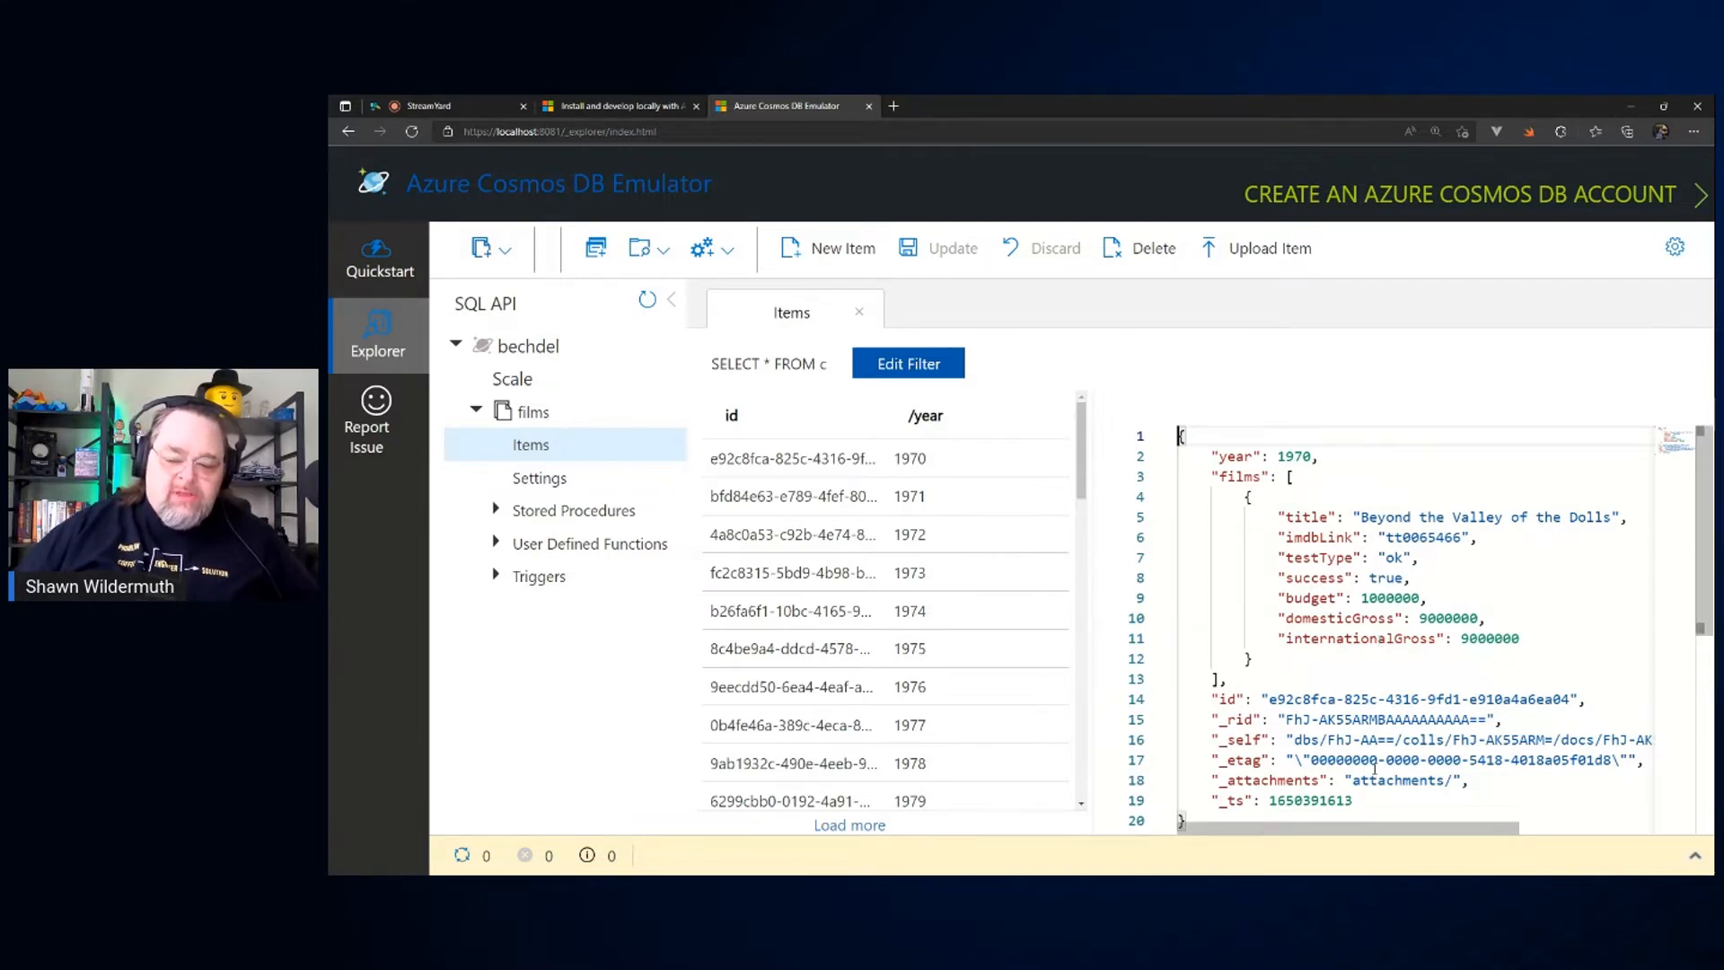
pyautogui.click(814, 496)
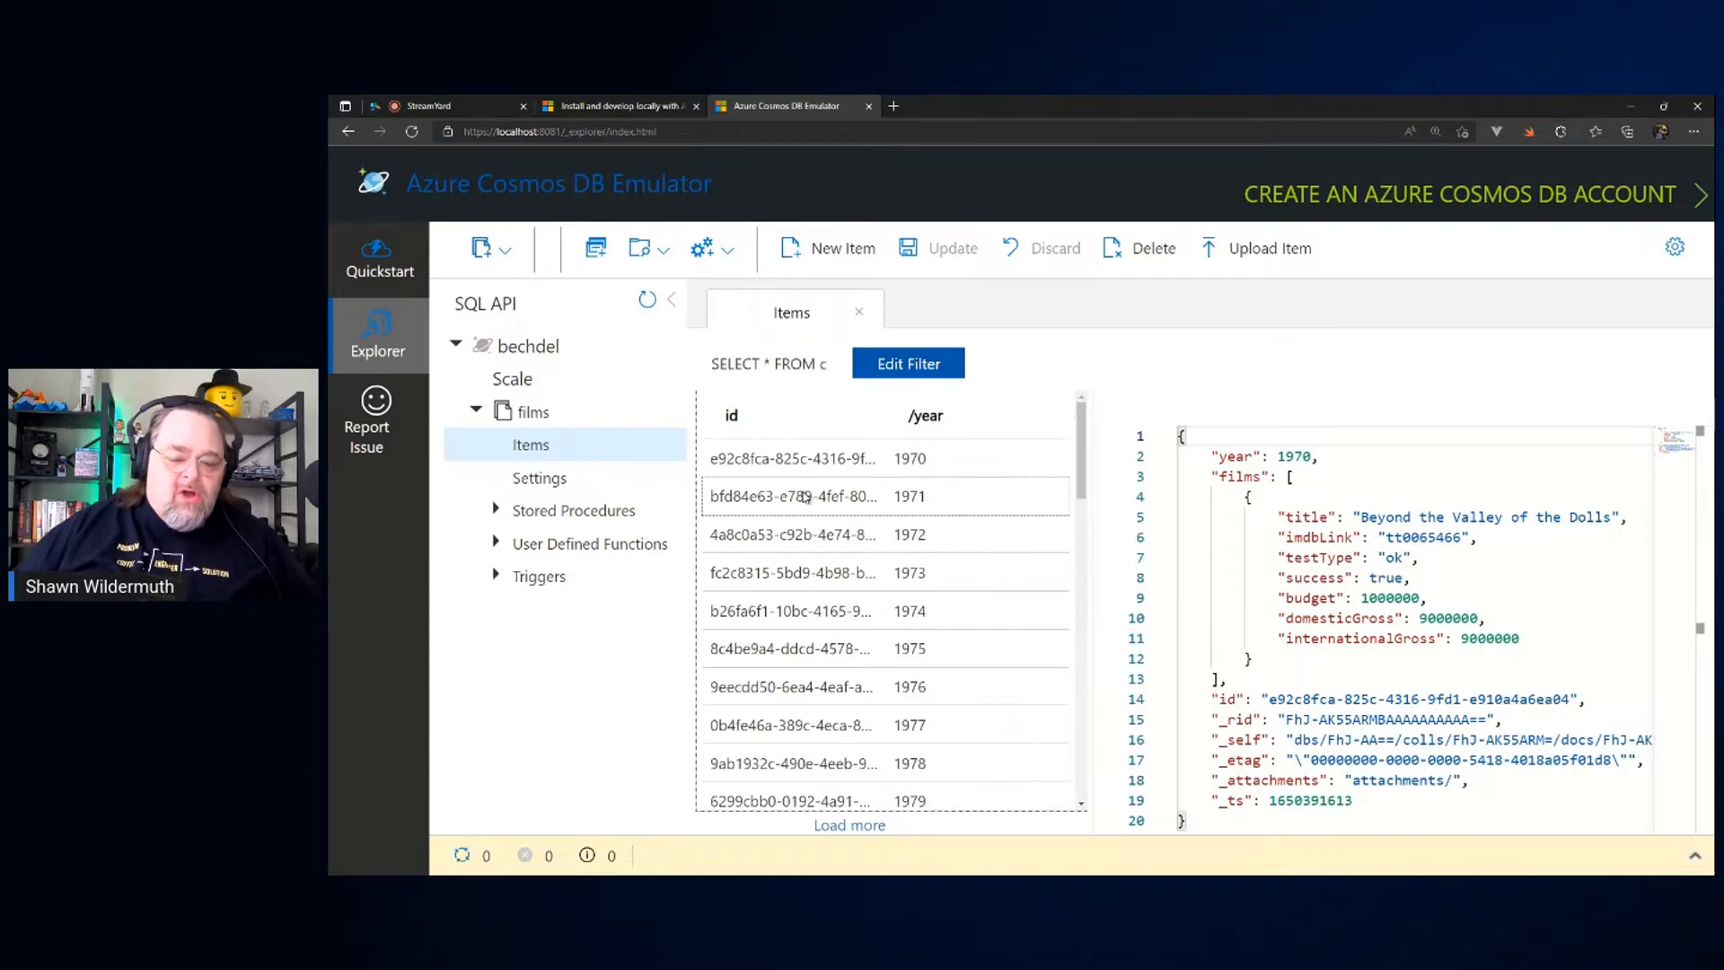
pyautogui.click(815, 539)
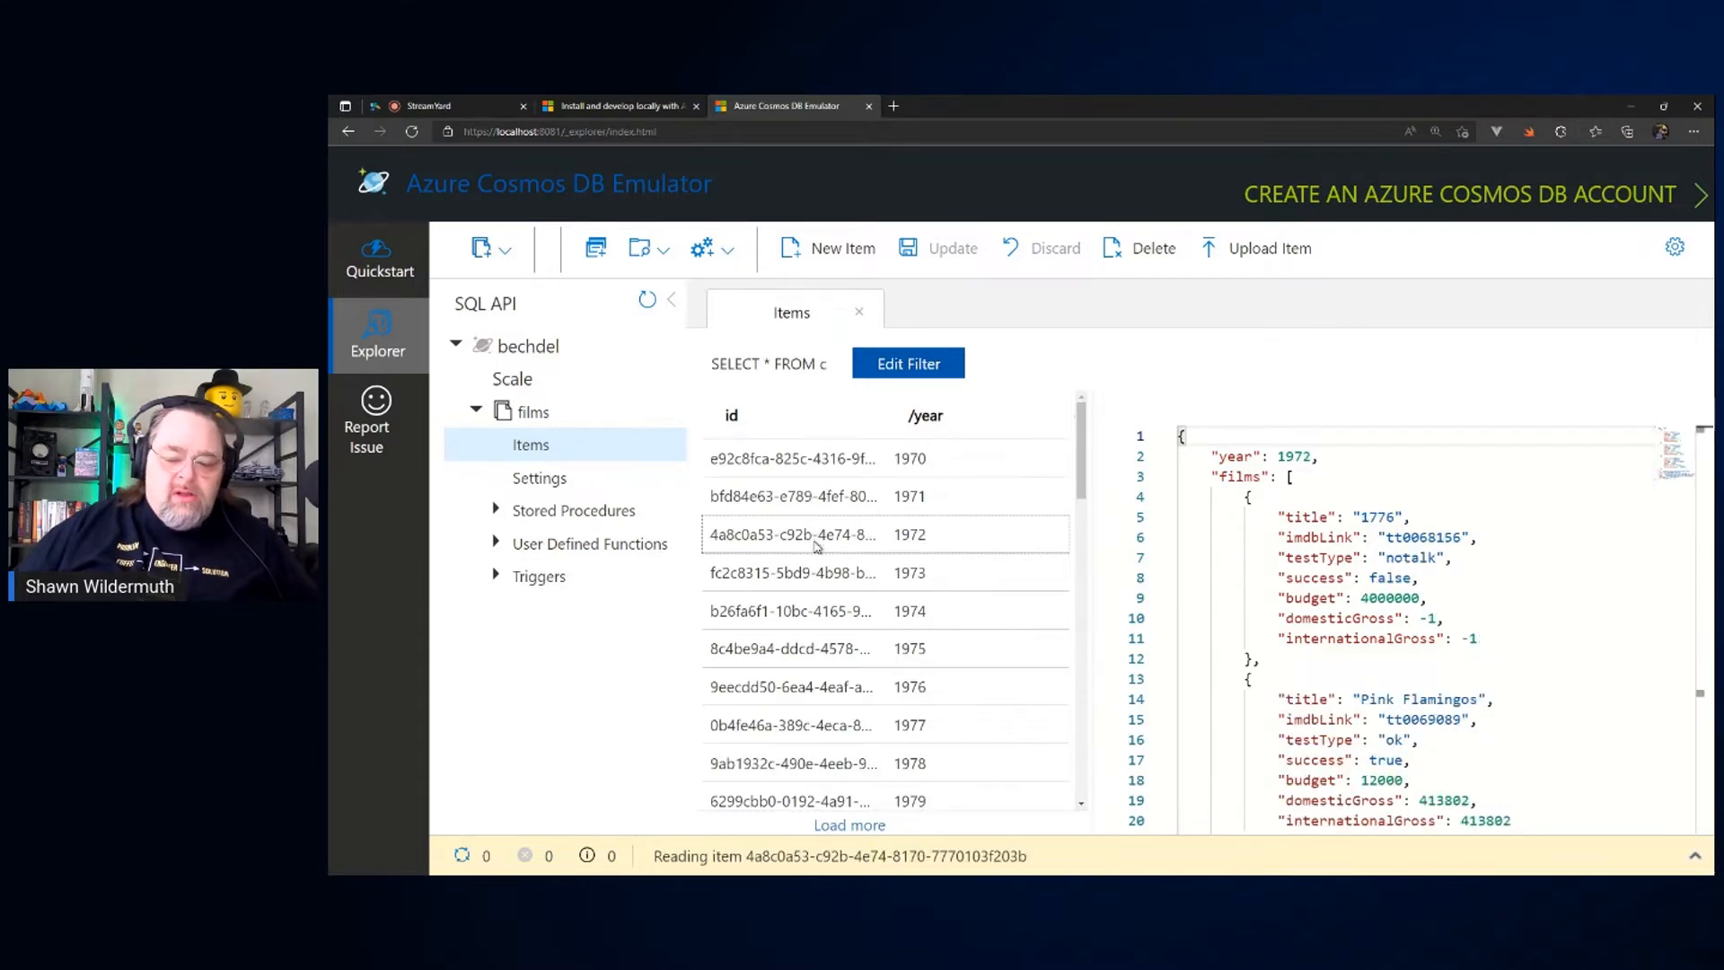
# Step: Switch to Visual Studio and restart the WebViewer debugging session
pyautogui.hotkey('alt', 'Tab')
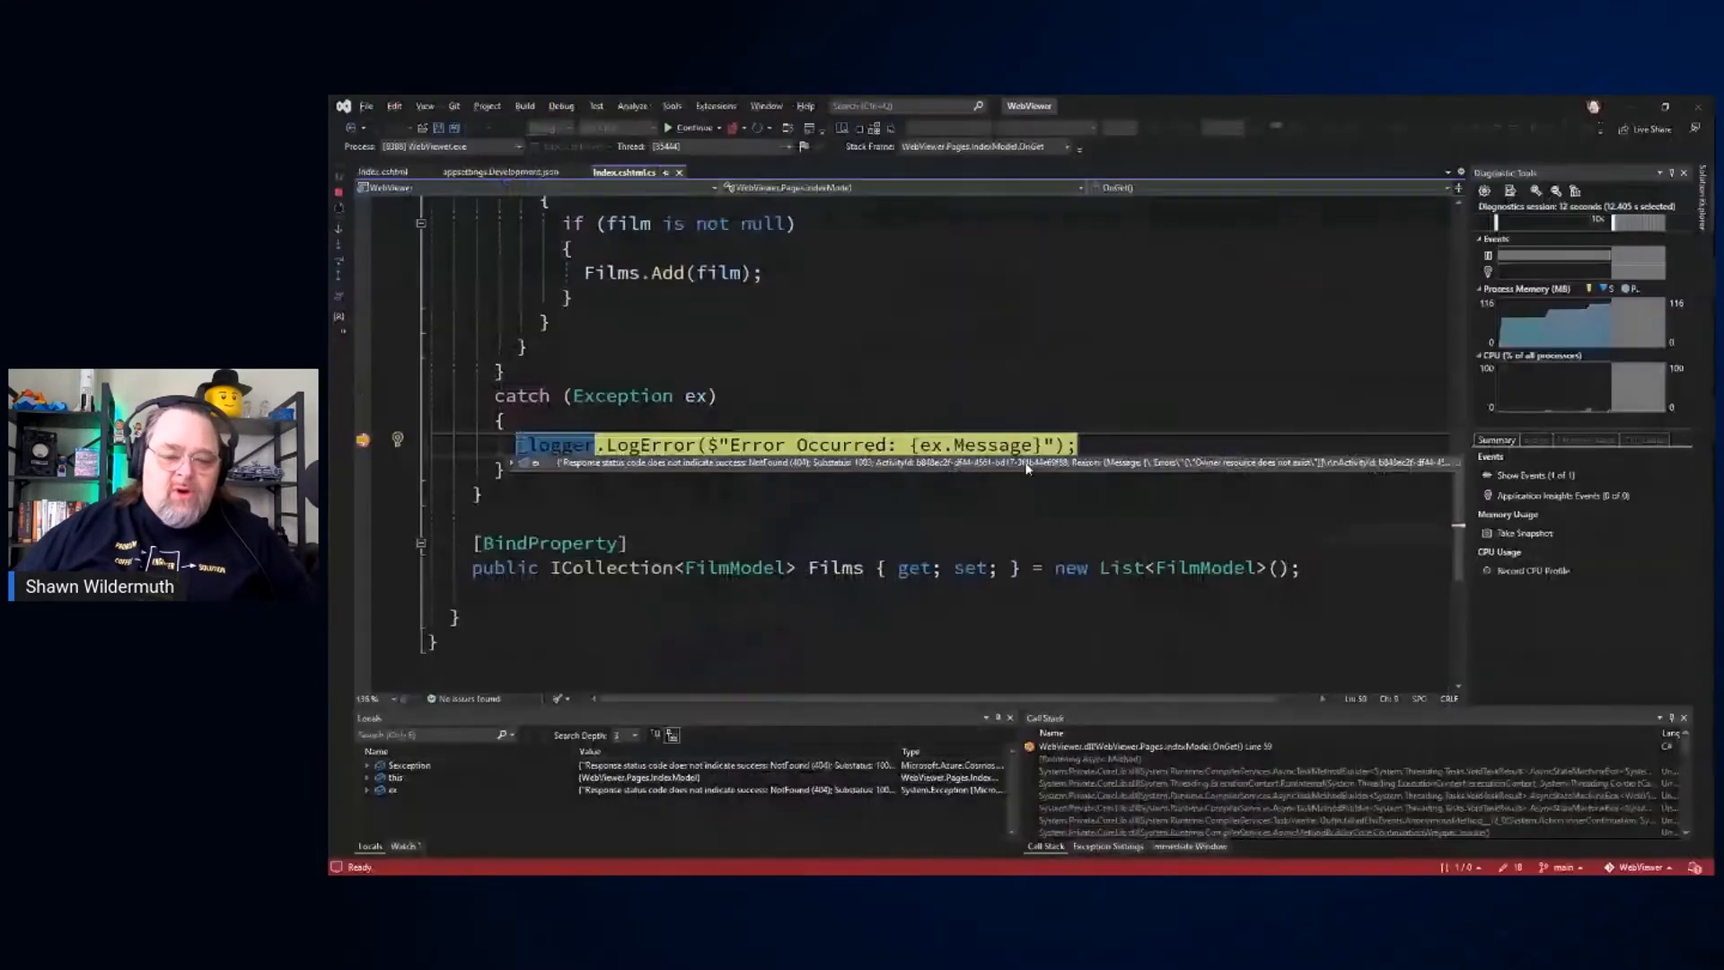
pyautogui.hotkey('alt', 'Tab')
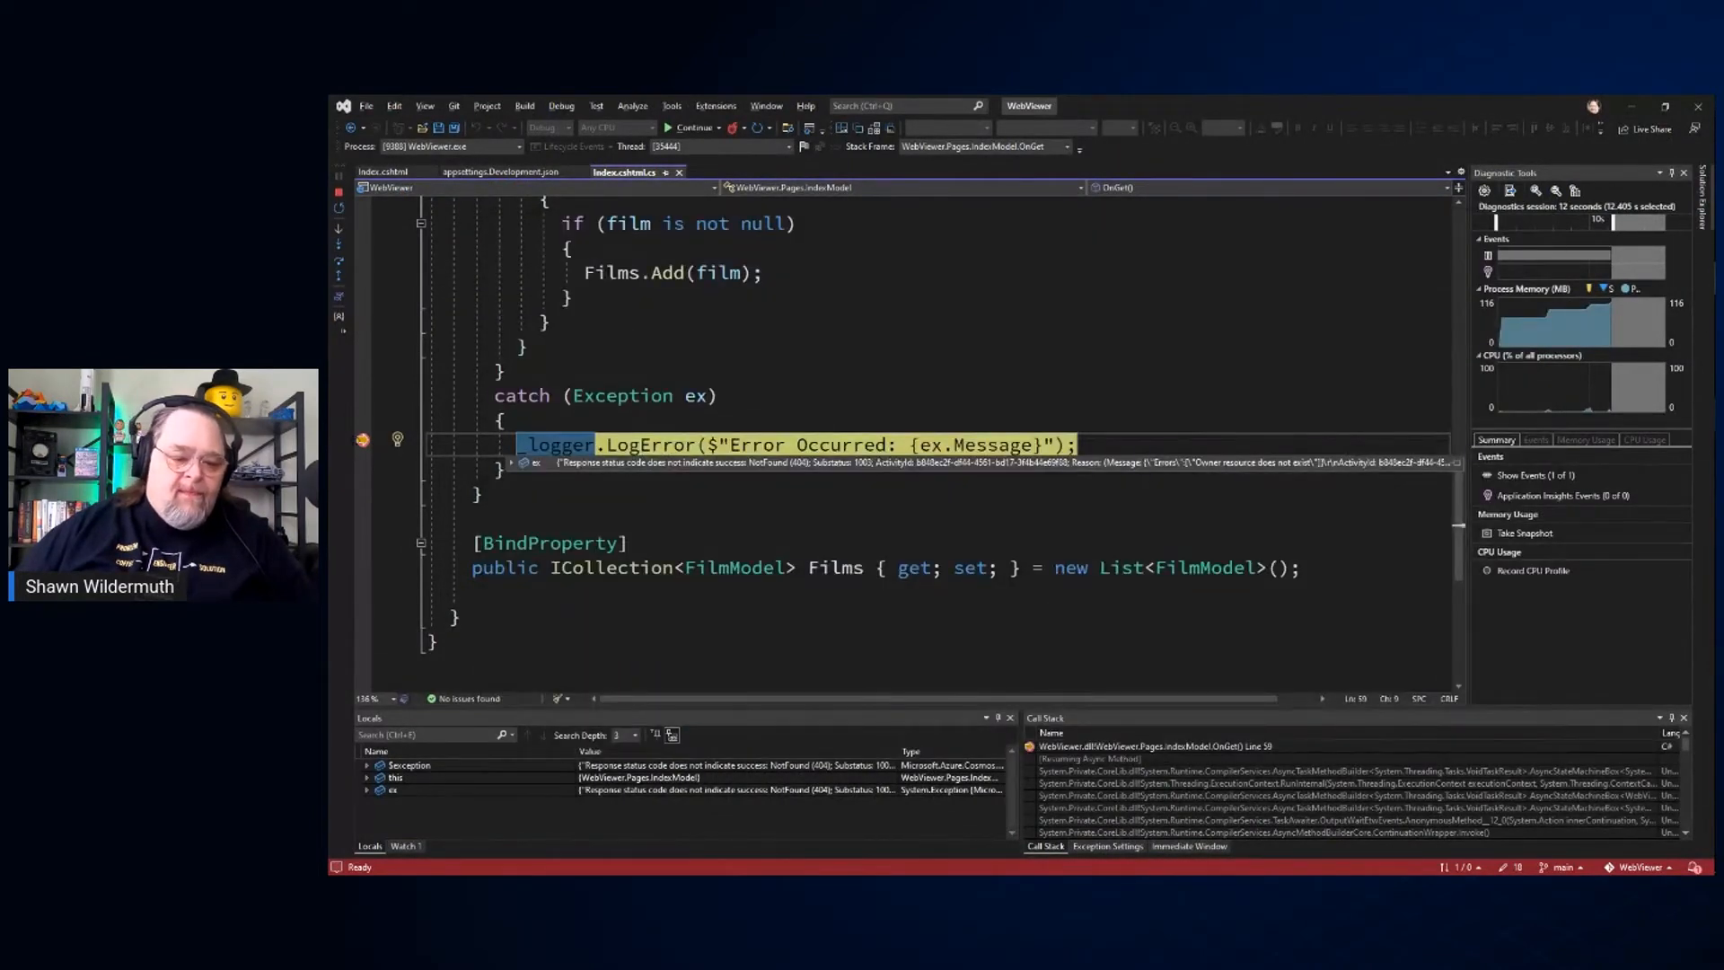
pyautogui.click(811, 306)
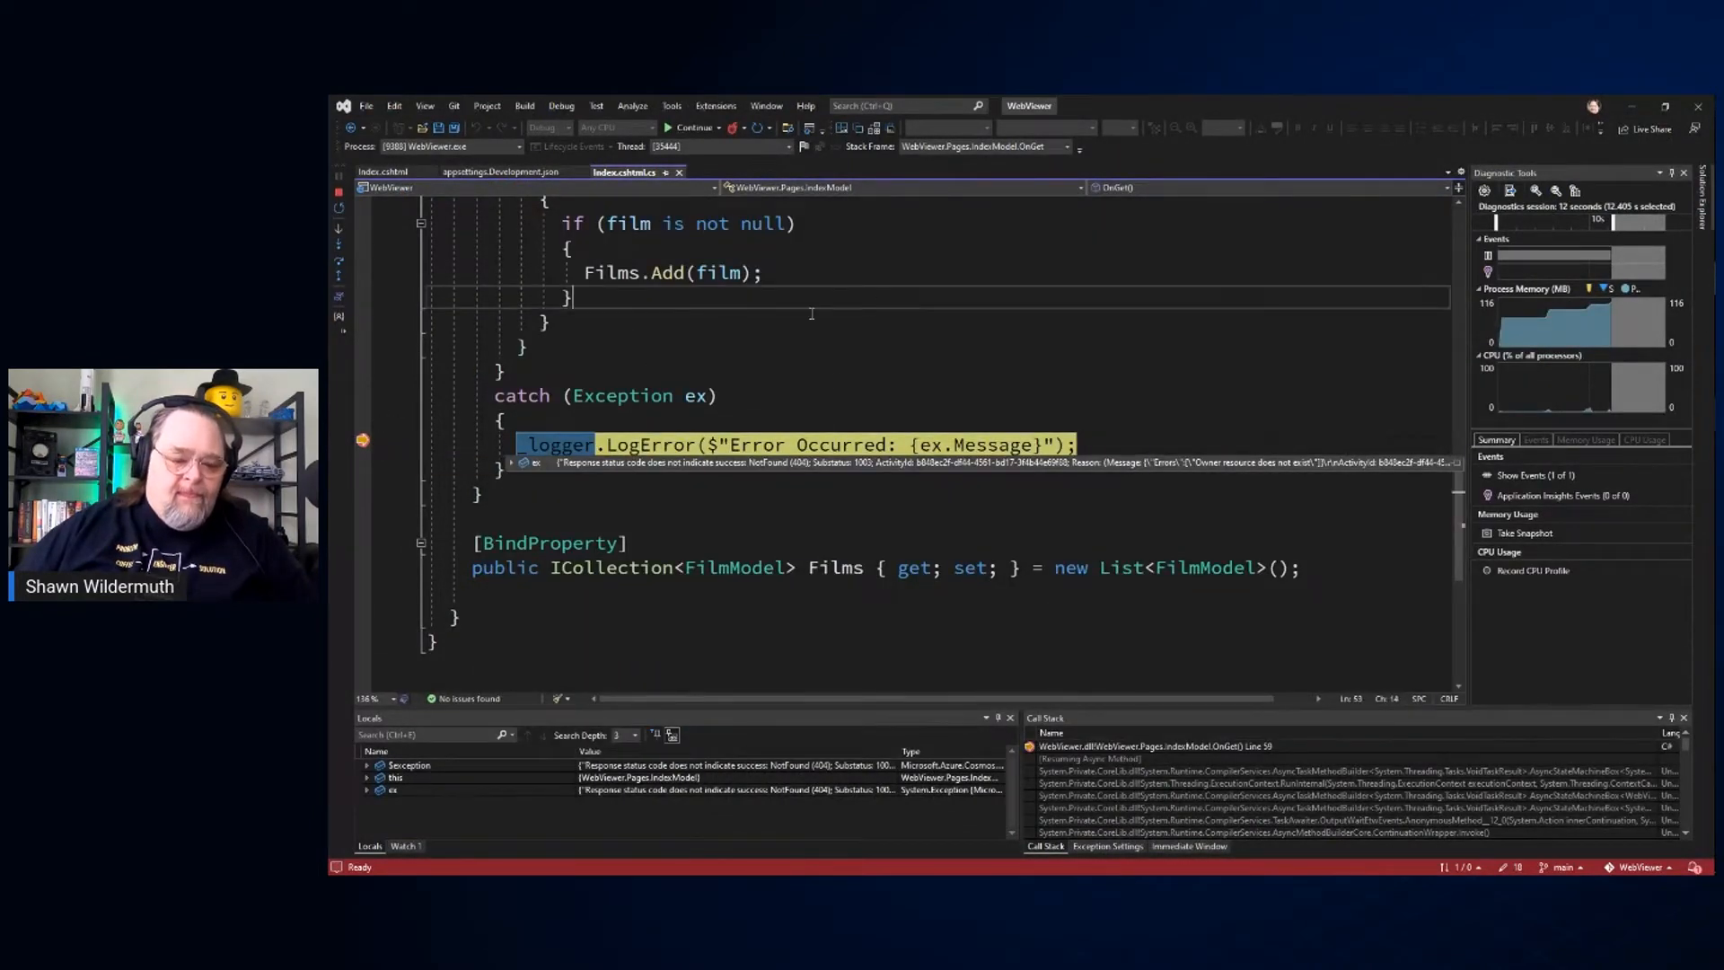
pyautogui.click(338, 208)
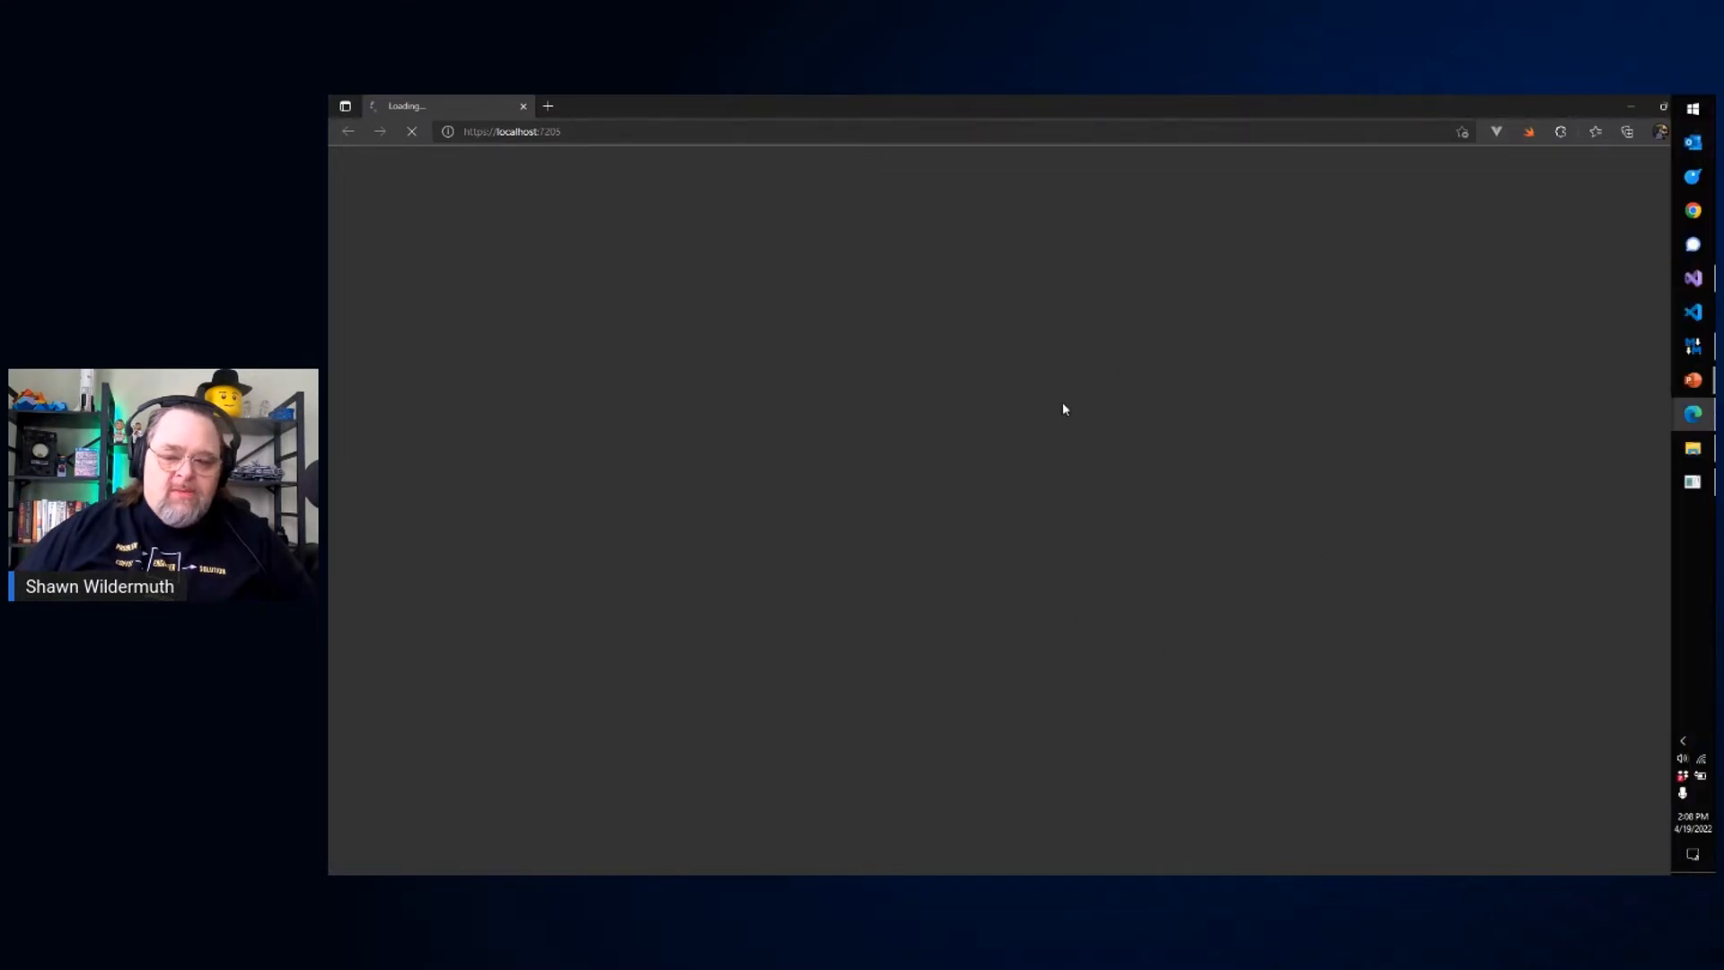
# Step: Return to Visual Studio, inspect the value of ex.Message in the catch block and stop debugging
pyautogui.click(1690, 283)
pyautogui.moveTo(984, 447)
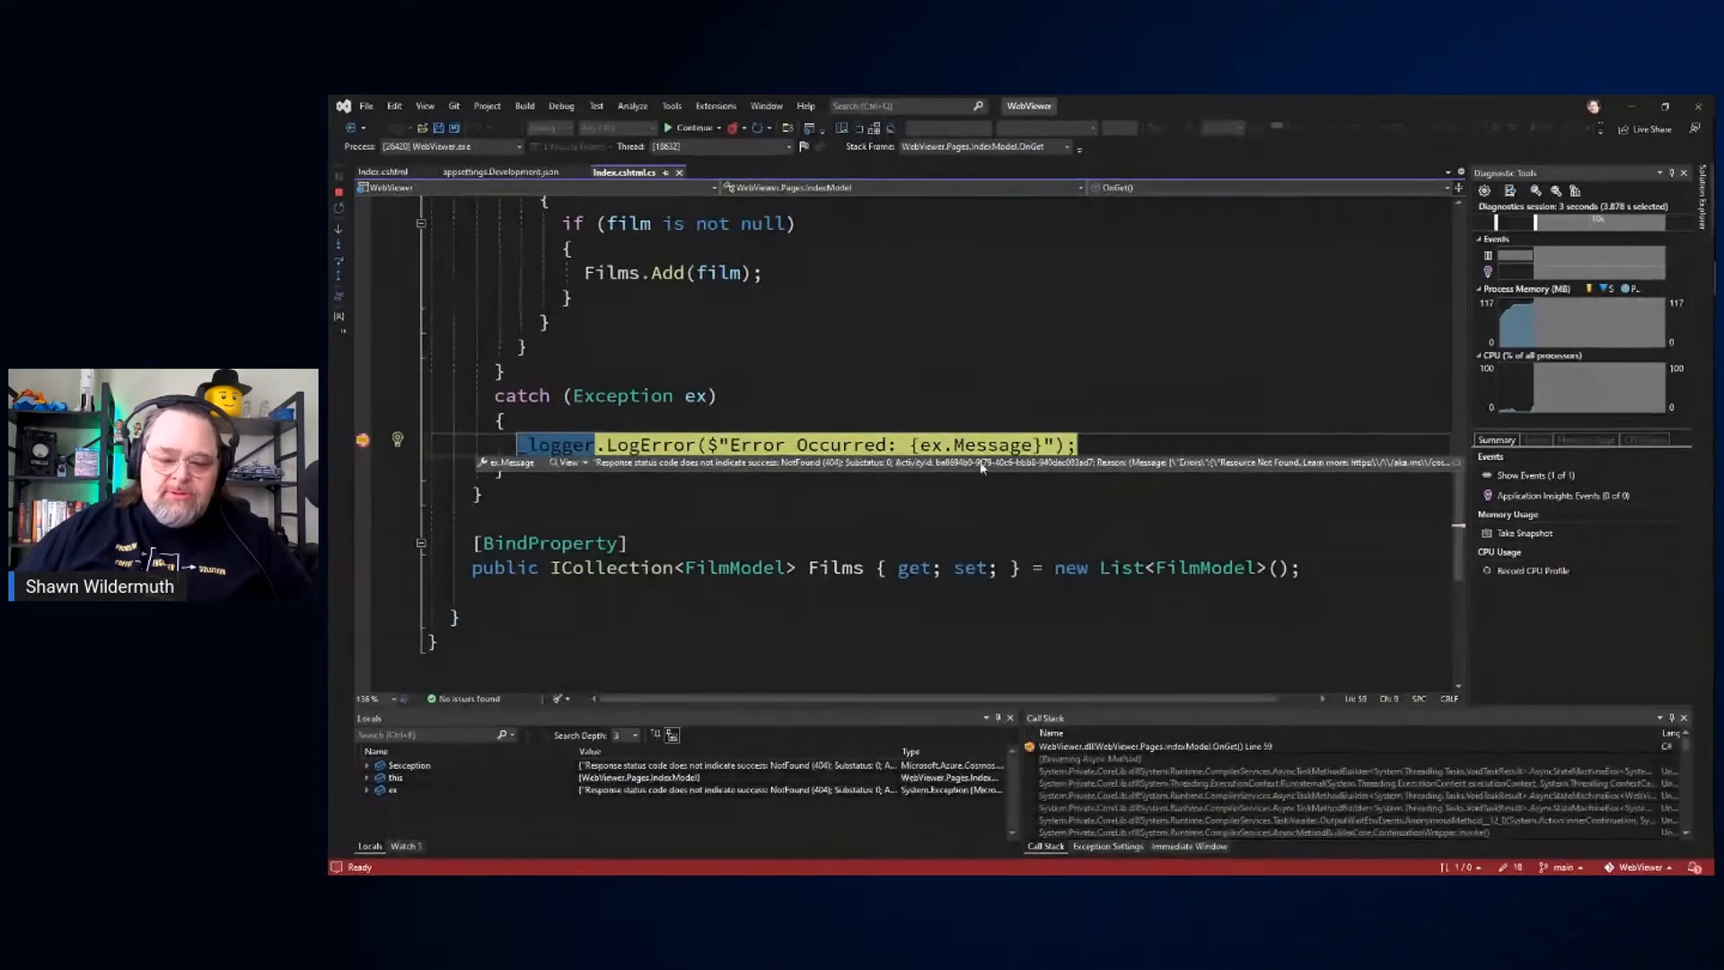
pyautogui.hotkey('shift', 'F5')
# Step: Set the container name in the GetContainer call of Index.cshtml.cs to films and save the file
pyautogui.scroll(5, 790, 503)
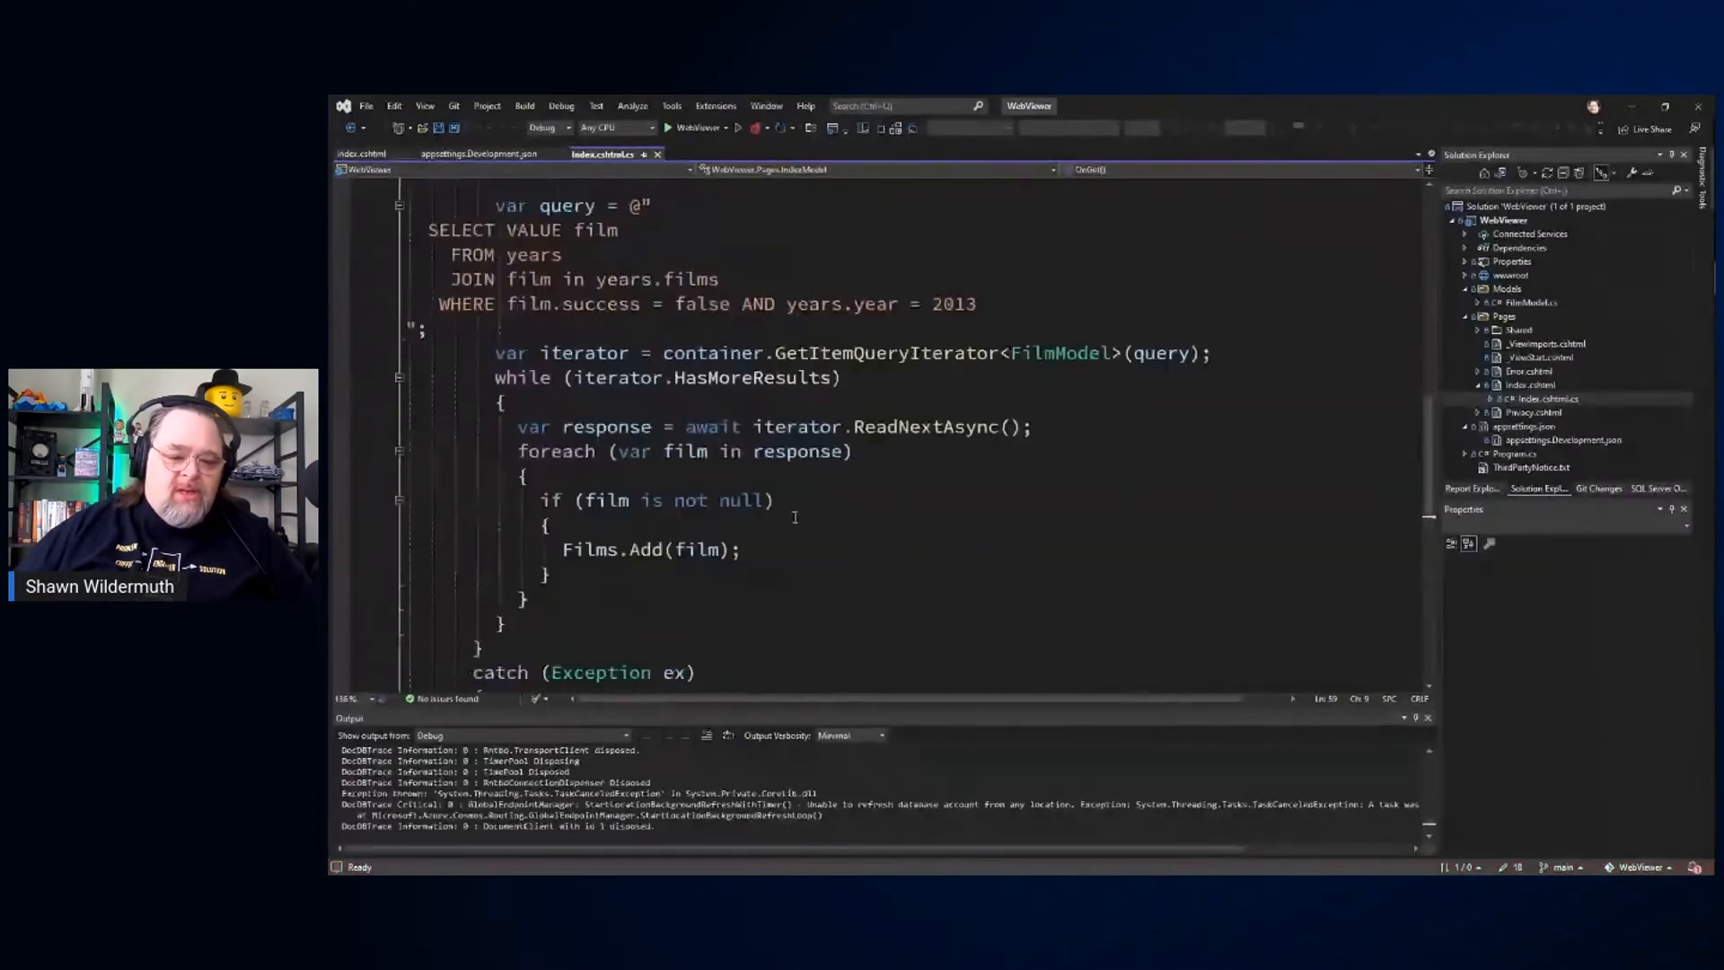
pyautogui.scroll(10, 795, 518)
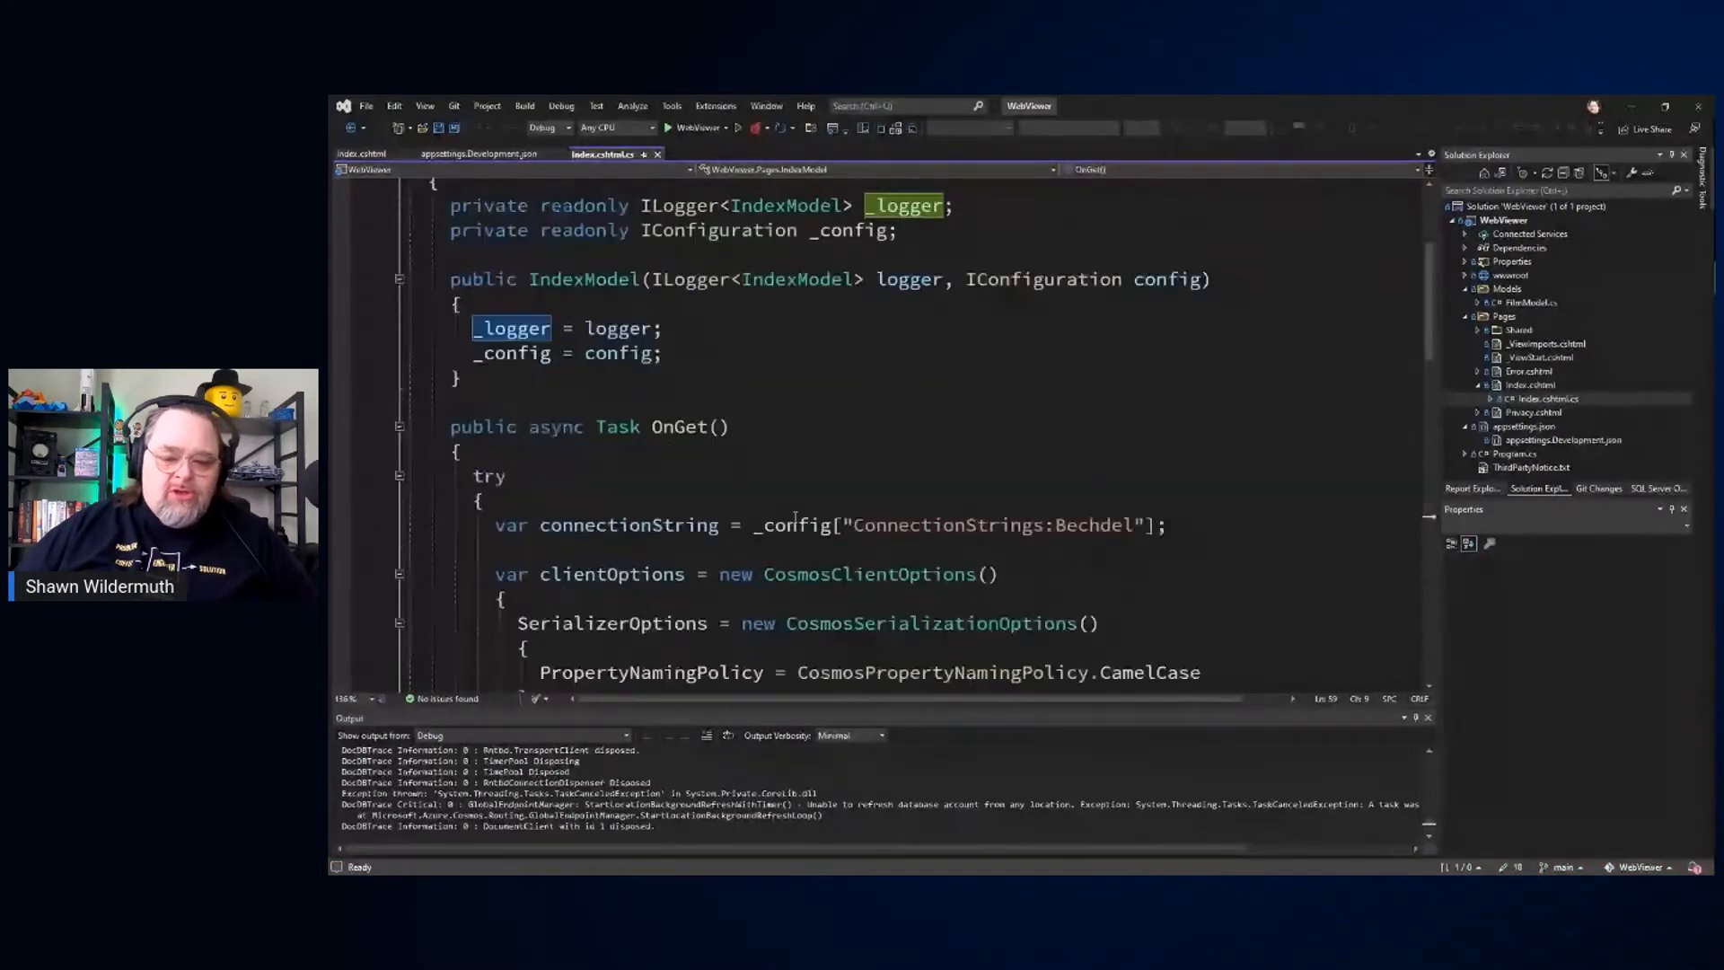
pyautogui.scroll(-9, 794, 519)
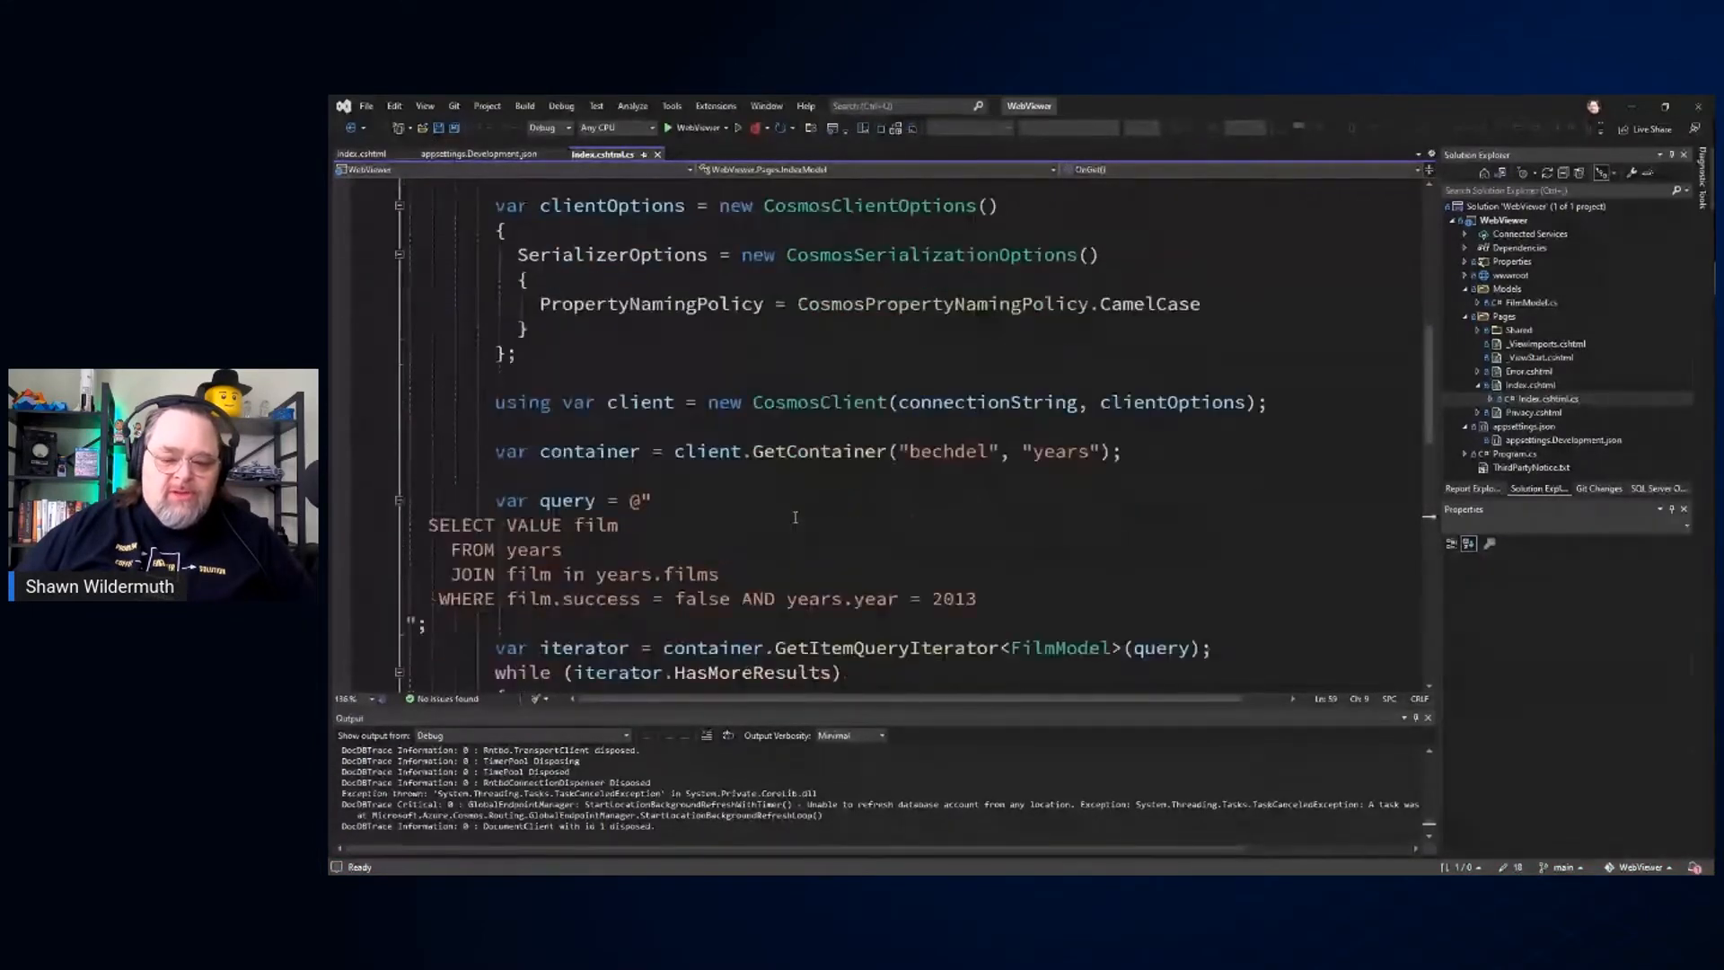
pyautogui.scroll(1, 795, 519)
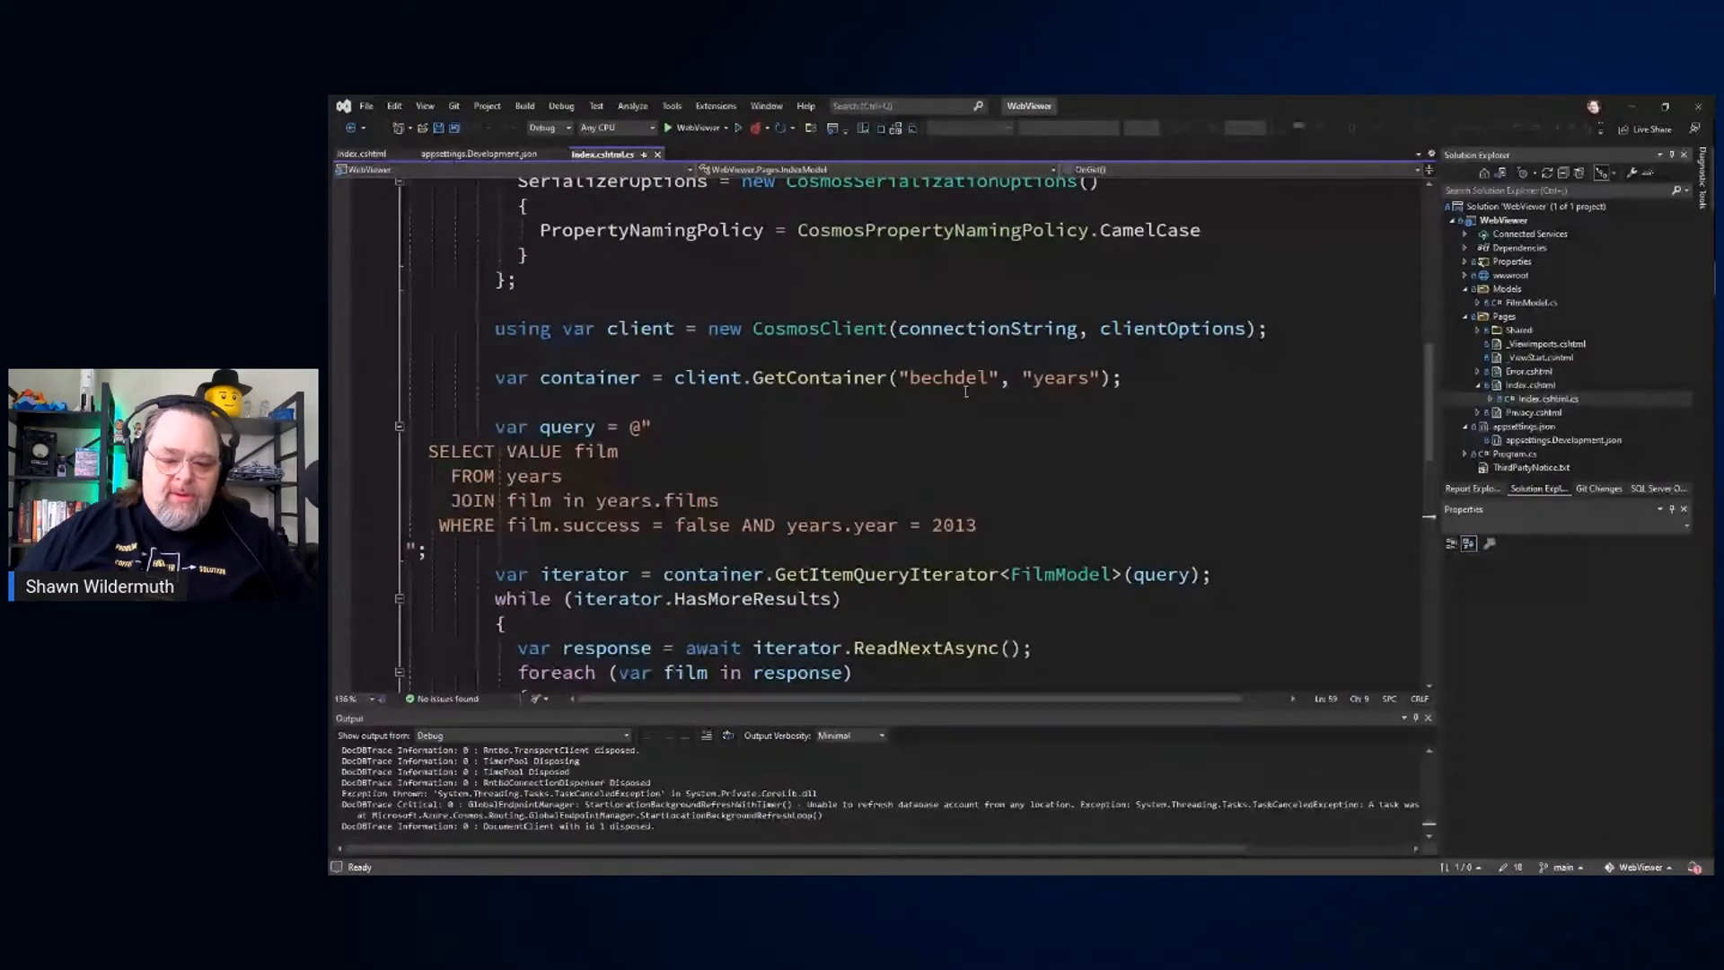
pyautogui.doubleClick(1060, 377)
pyautogui.write('film')
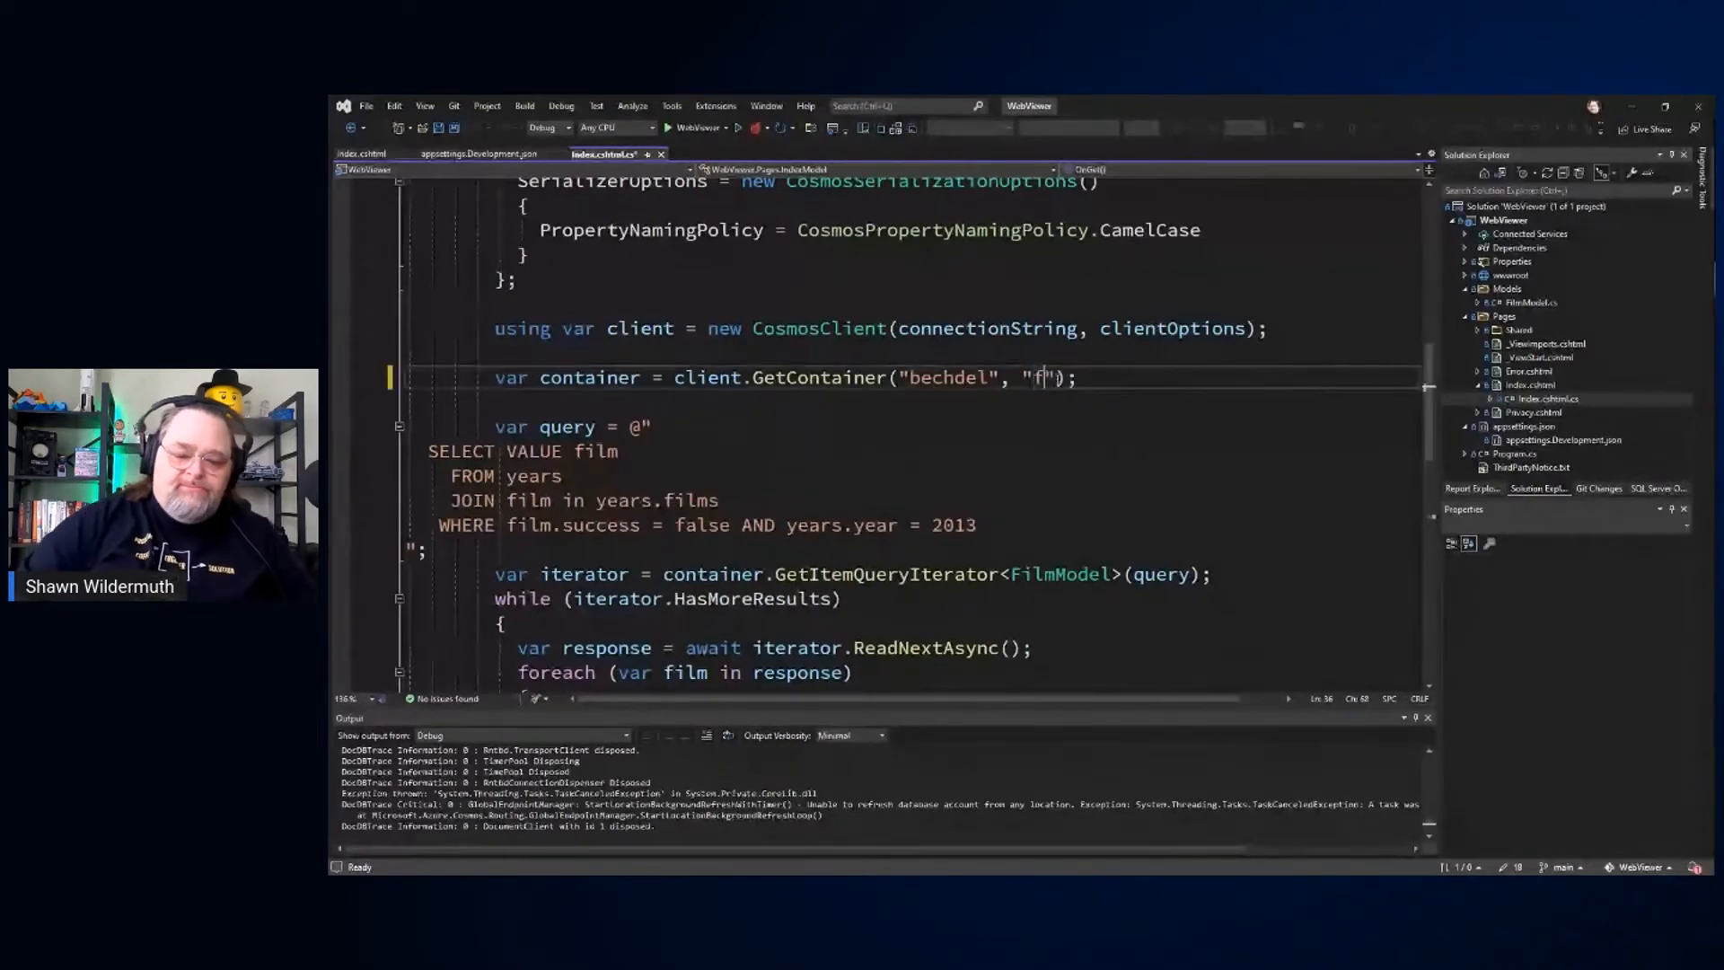
pyautogui.write('s')
pyautogui.hotkey('ctrl', 's')
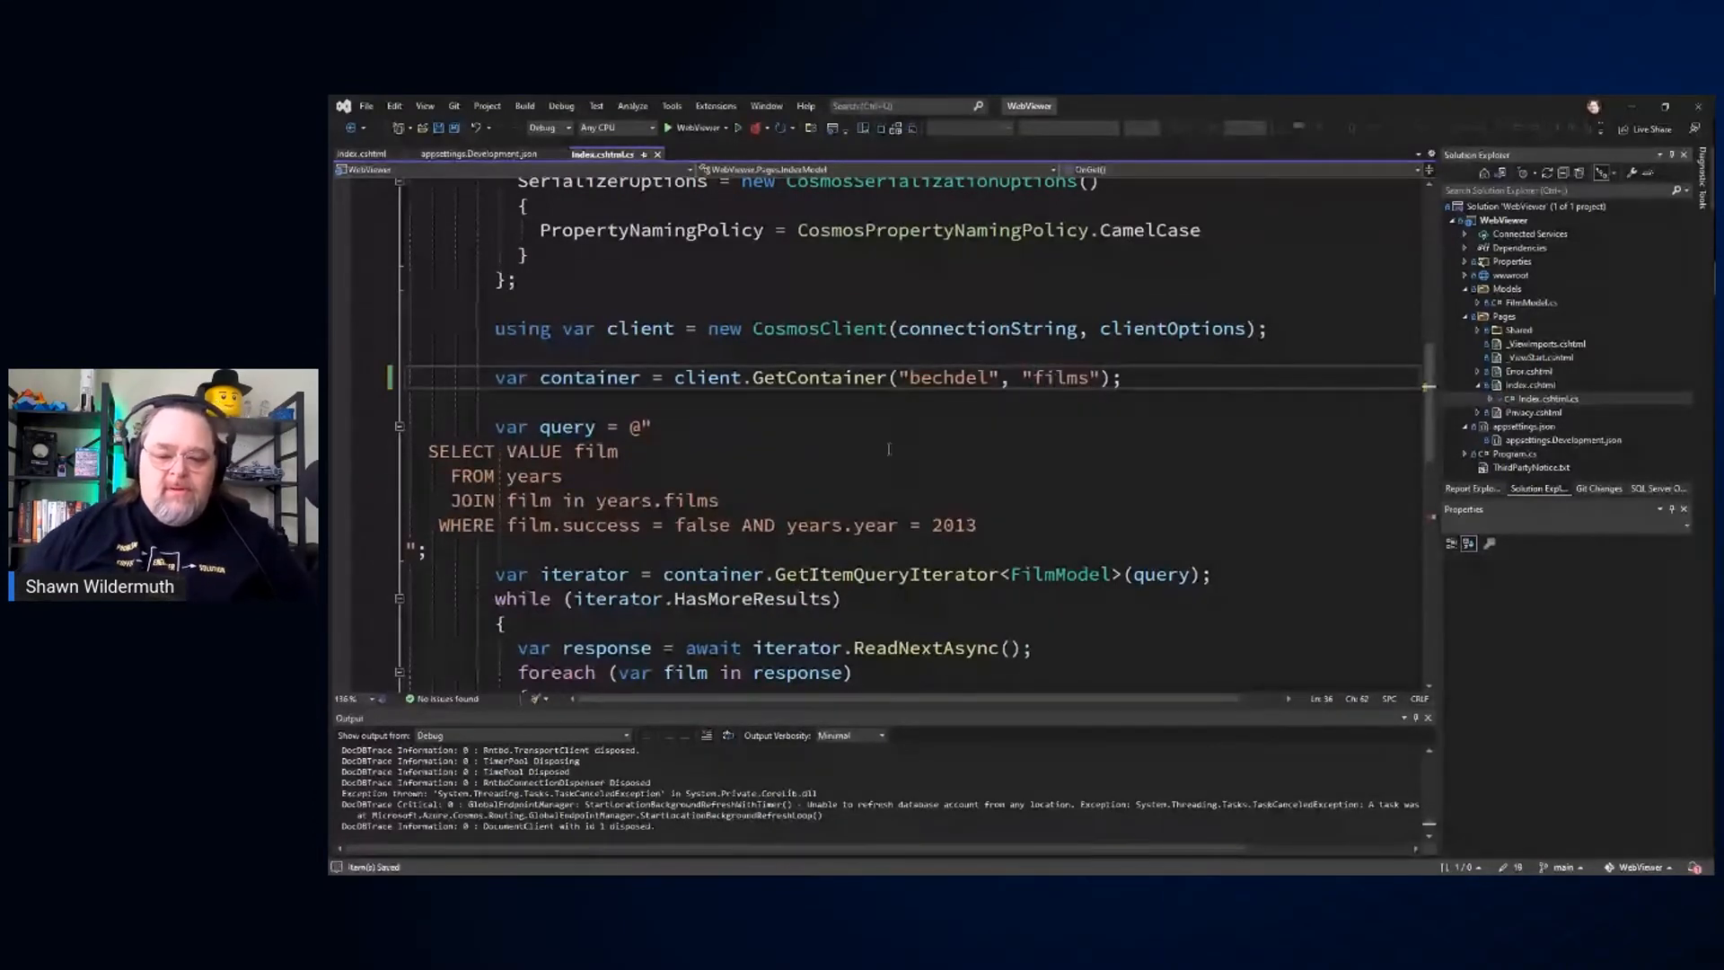
# Step: Run WebViewer, look through the film cards on its home page in Microsoft Edge and close the browser window
pyautogui.click(1029, 478)
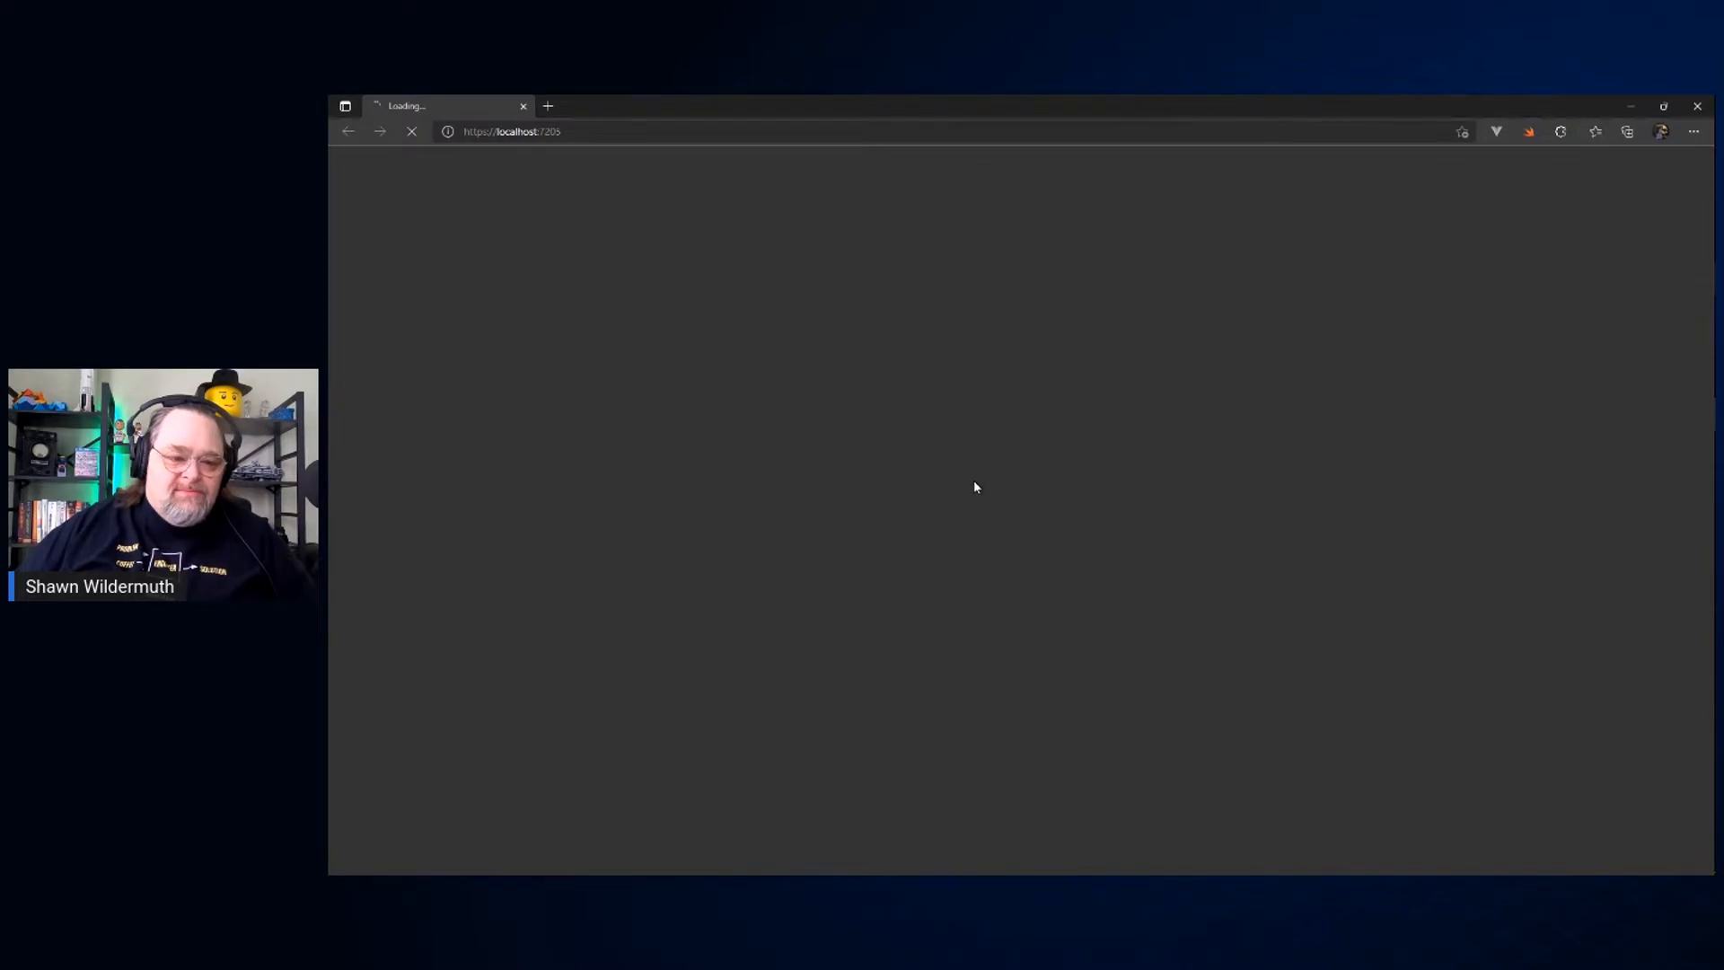
pyautogui.scroll(-8, 978, 487)
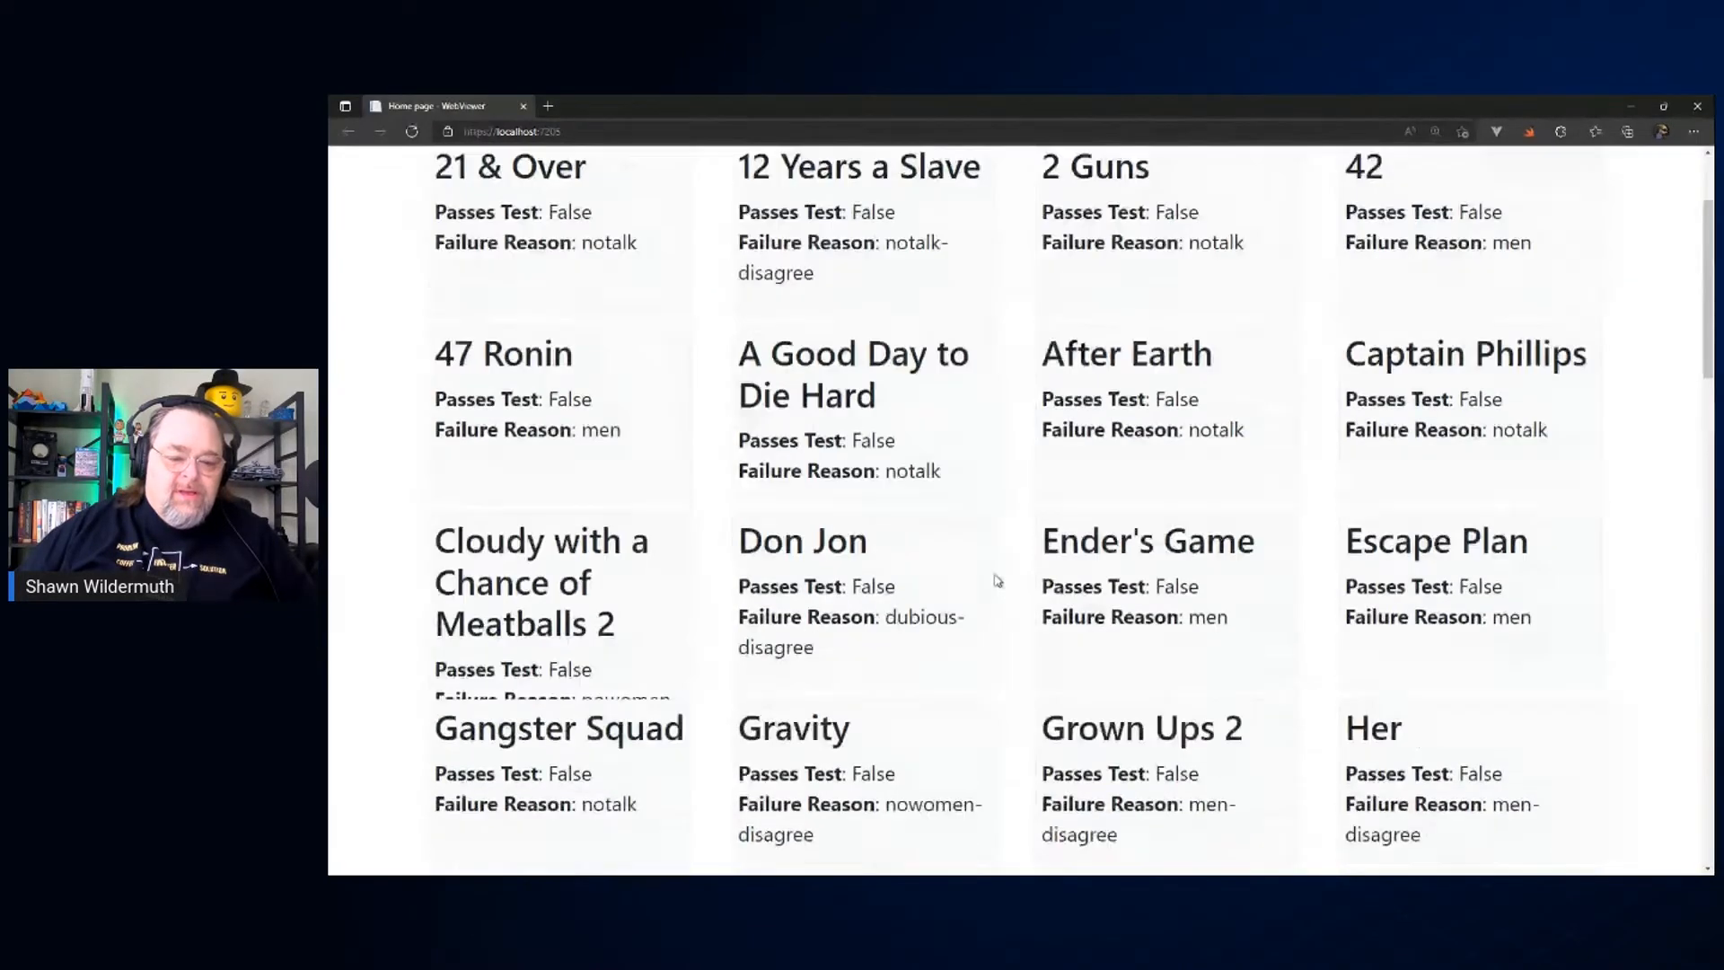
pyautogui.scroll(7, 994, 585)
pyautogui.scroll(3, 995, 589)
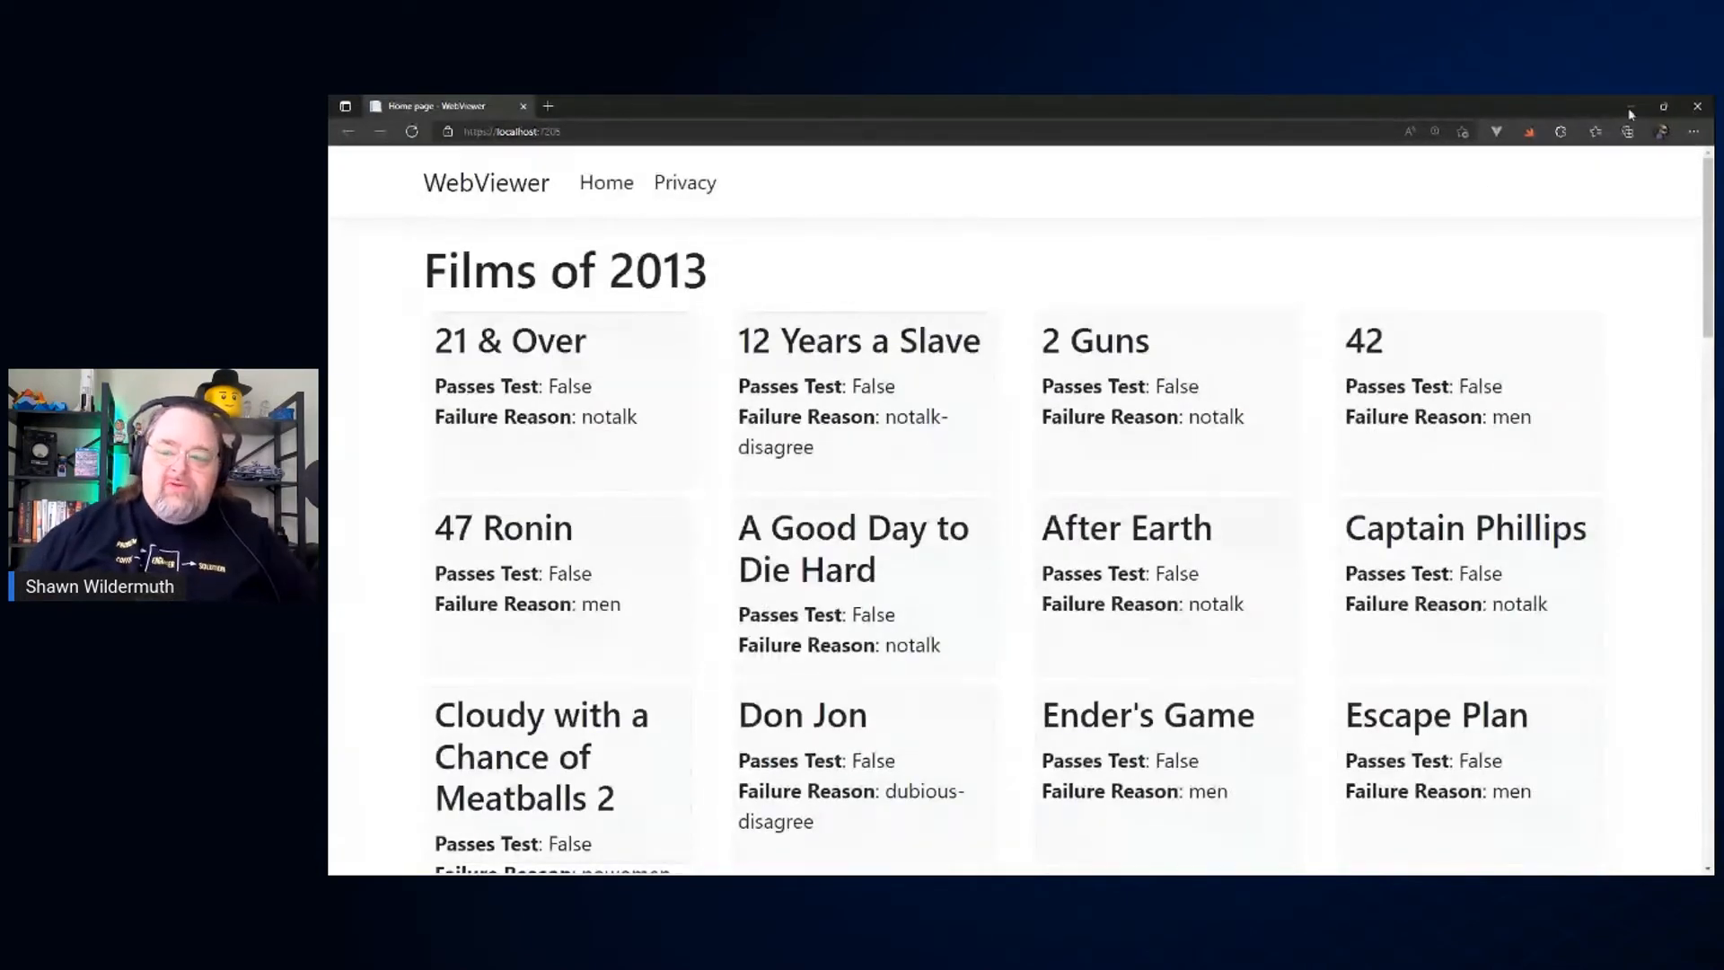
pyautogui.click(1699, 107)
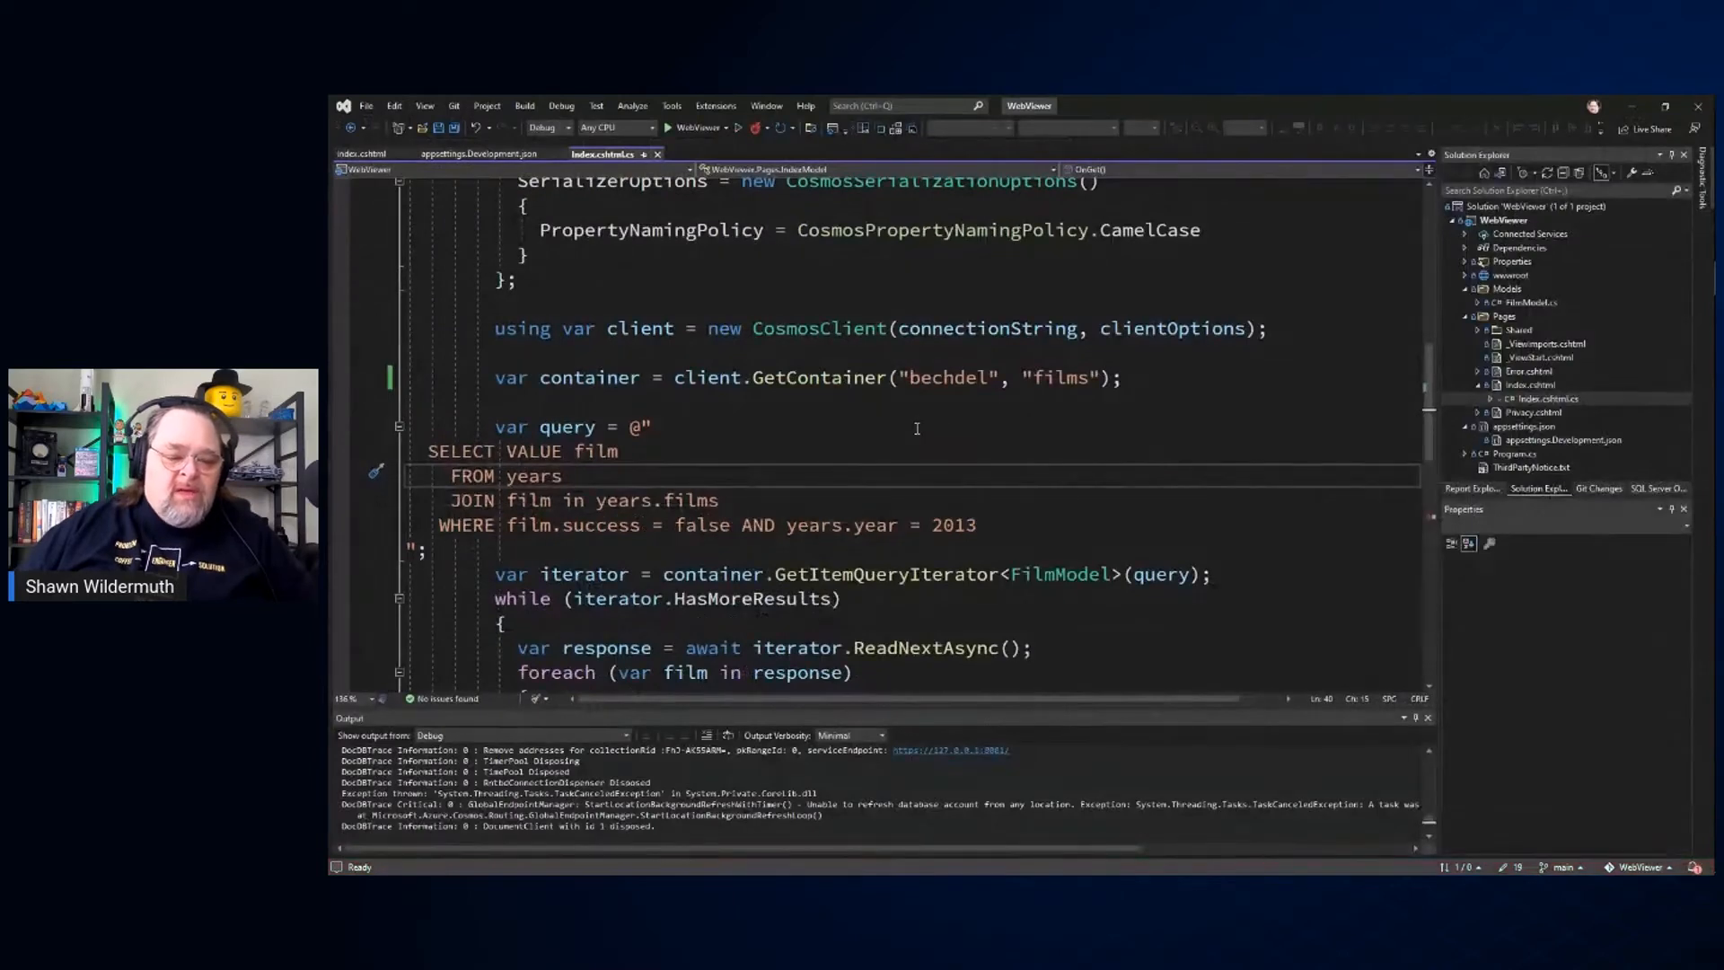
# Step: Highlight the SELECT VALUE film query in Index.cshtml.cs and switch to the Azure Cosmos DB Emulator in Microsoft Edge
pyautogui.moveTo(429, 450); pyautogui.dragTo(1042, 521)
pyautogui.click(876, 446)
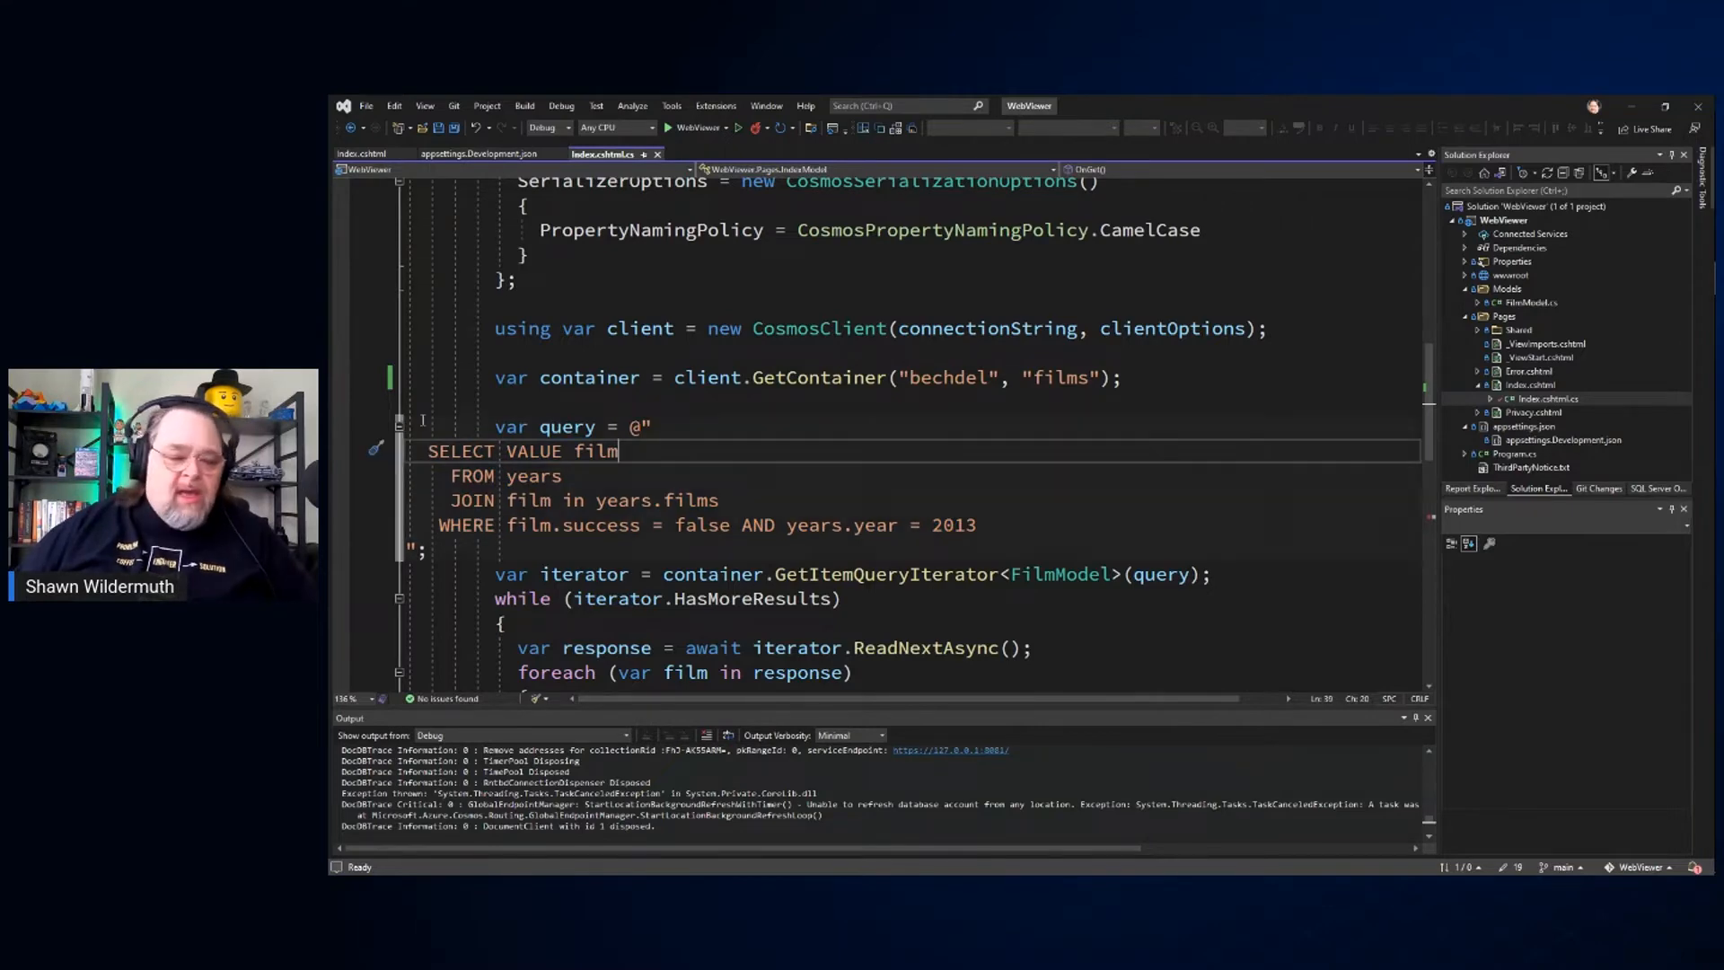
pyautogui.hotkey('alt', 'Tab')
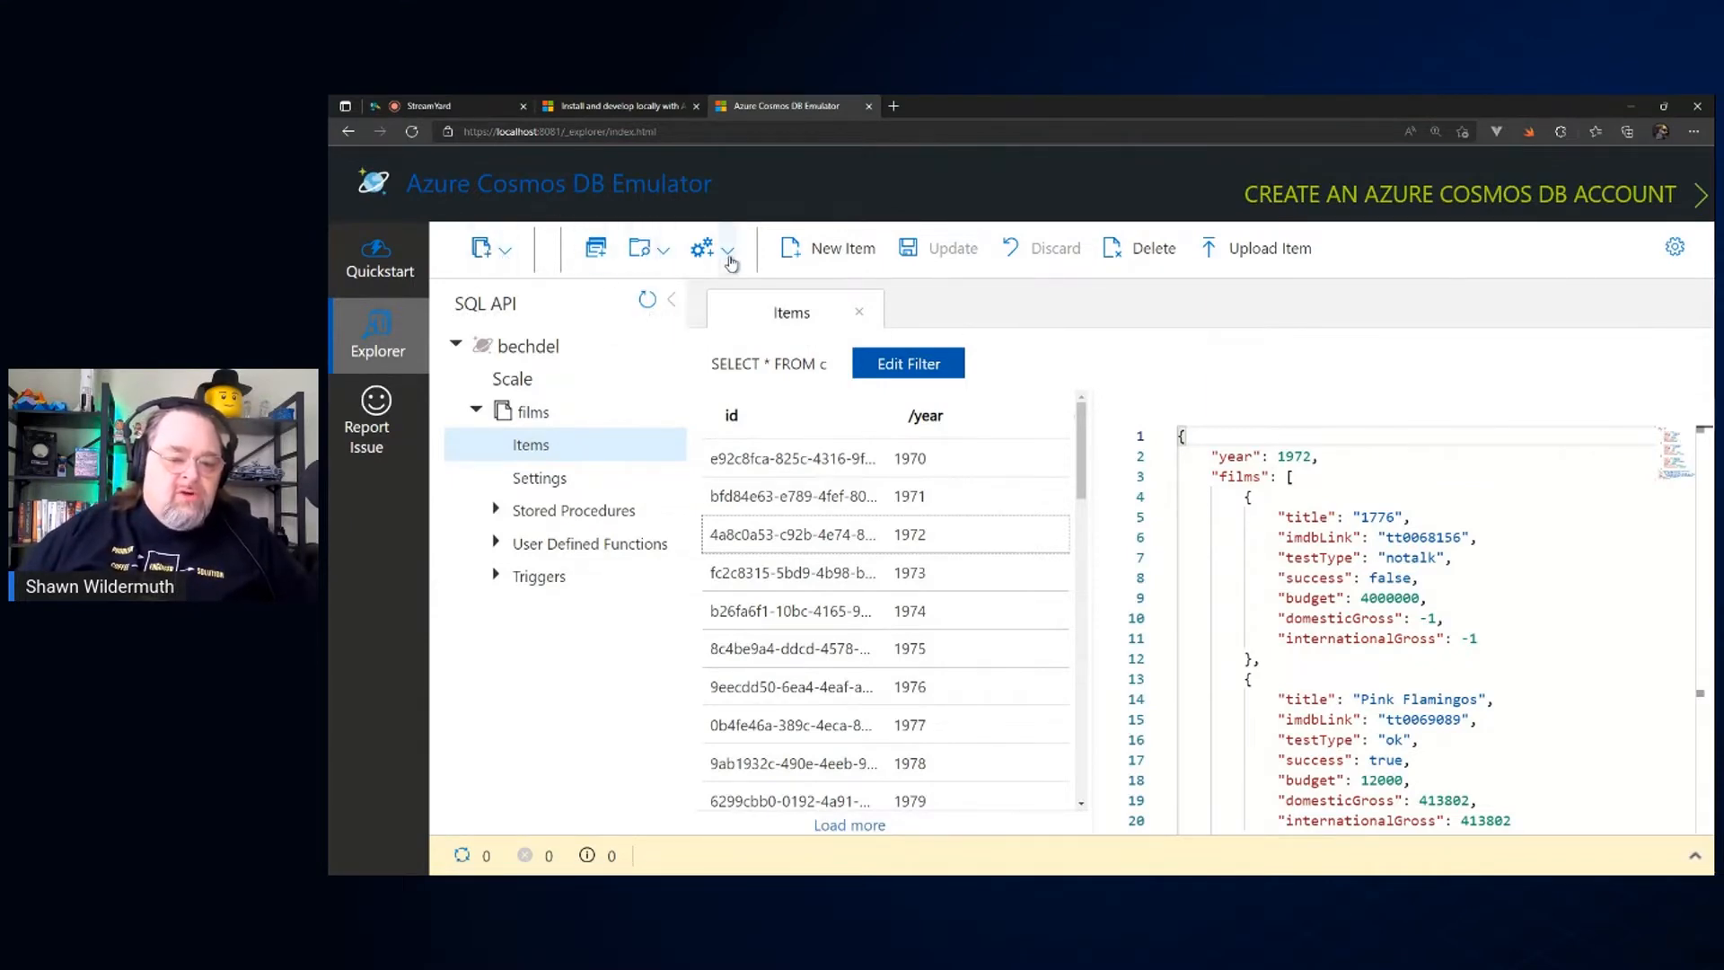
# Step: Open a new SQL query on the films container, execute SELECT * FROM c and look through the returned items
pyautogui.click(603, 259)
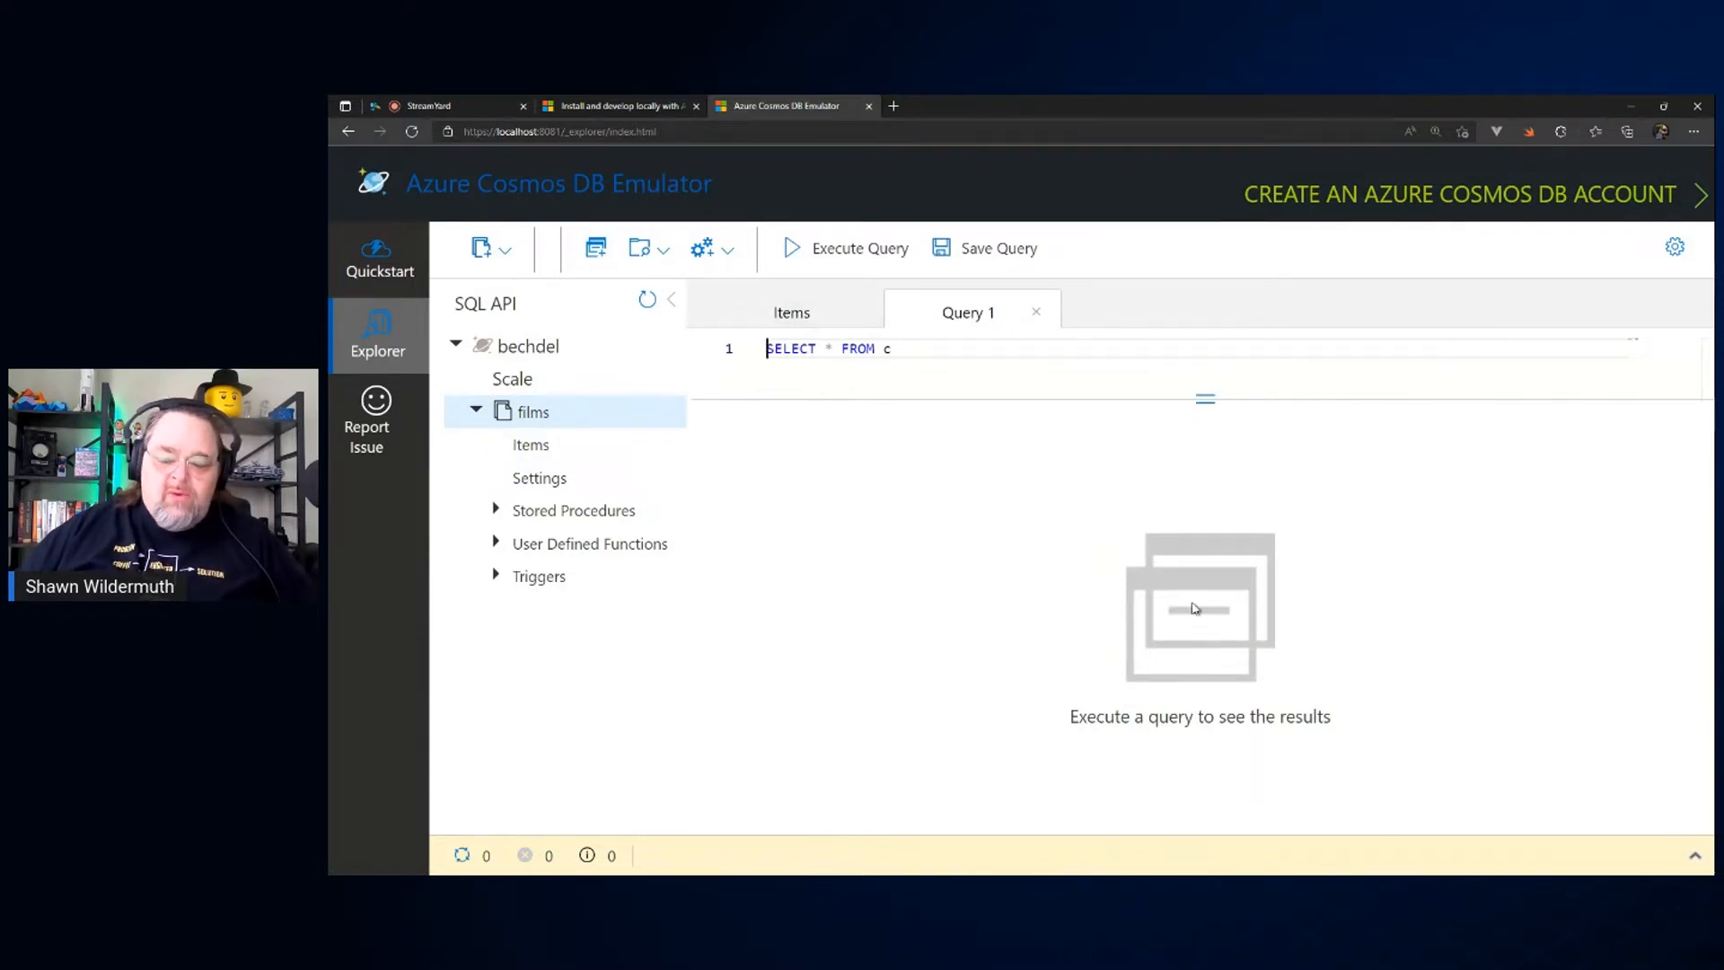
pyautogui.click(867, 249)
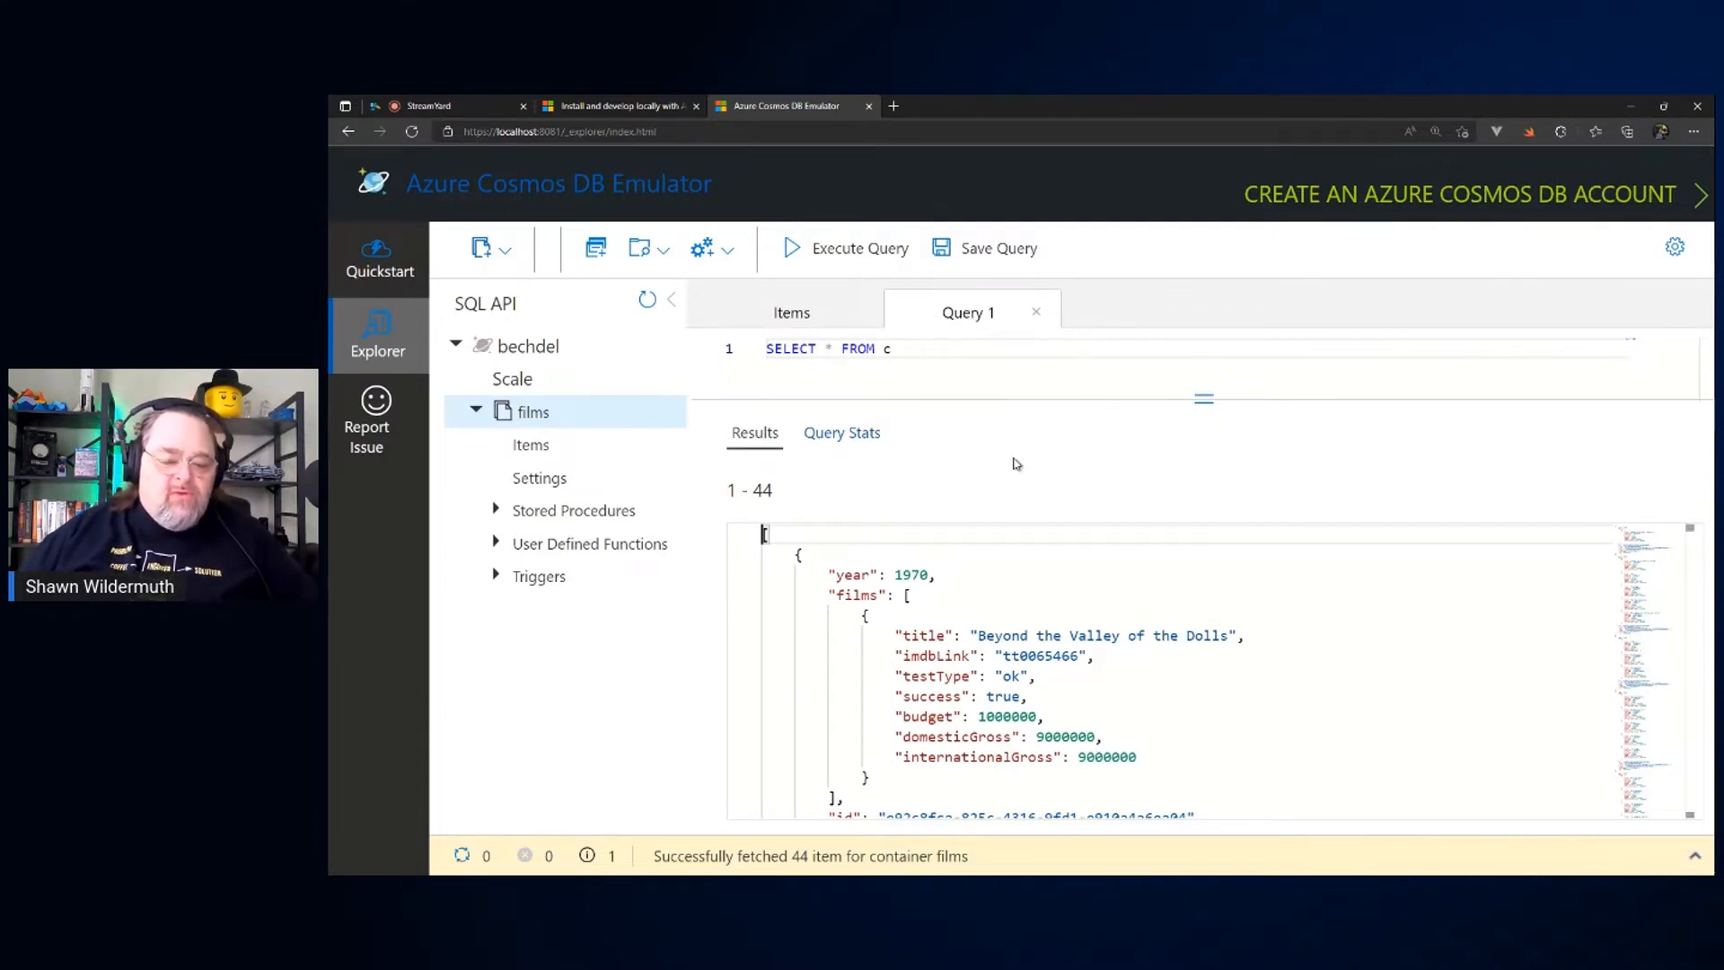
pyautogui.scroll(-5, 1161, 660)
pyautogui.scroll(-3, 1163, 660)
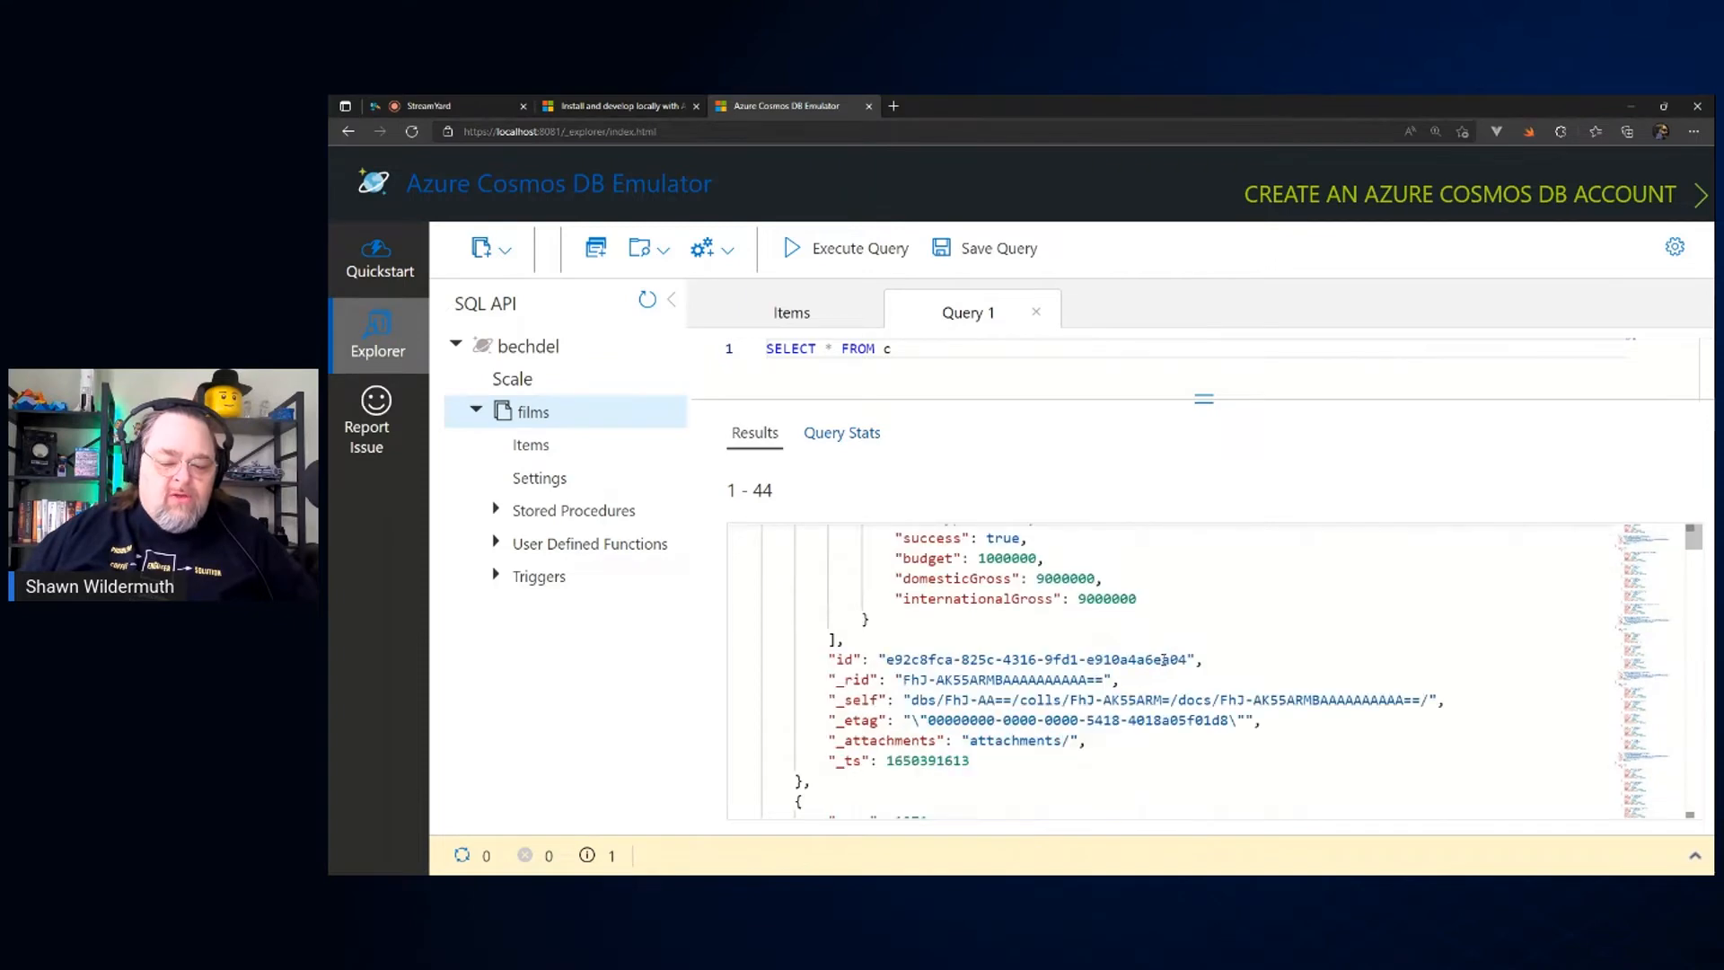
pyautogui.scroll(3, 1164, 660)
# Step: Put FROM c on its own line in the query and replace the * after SELECT with films
pyautogui.click(952, 377)
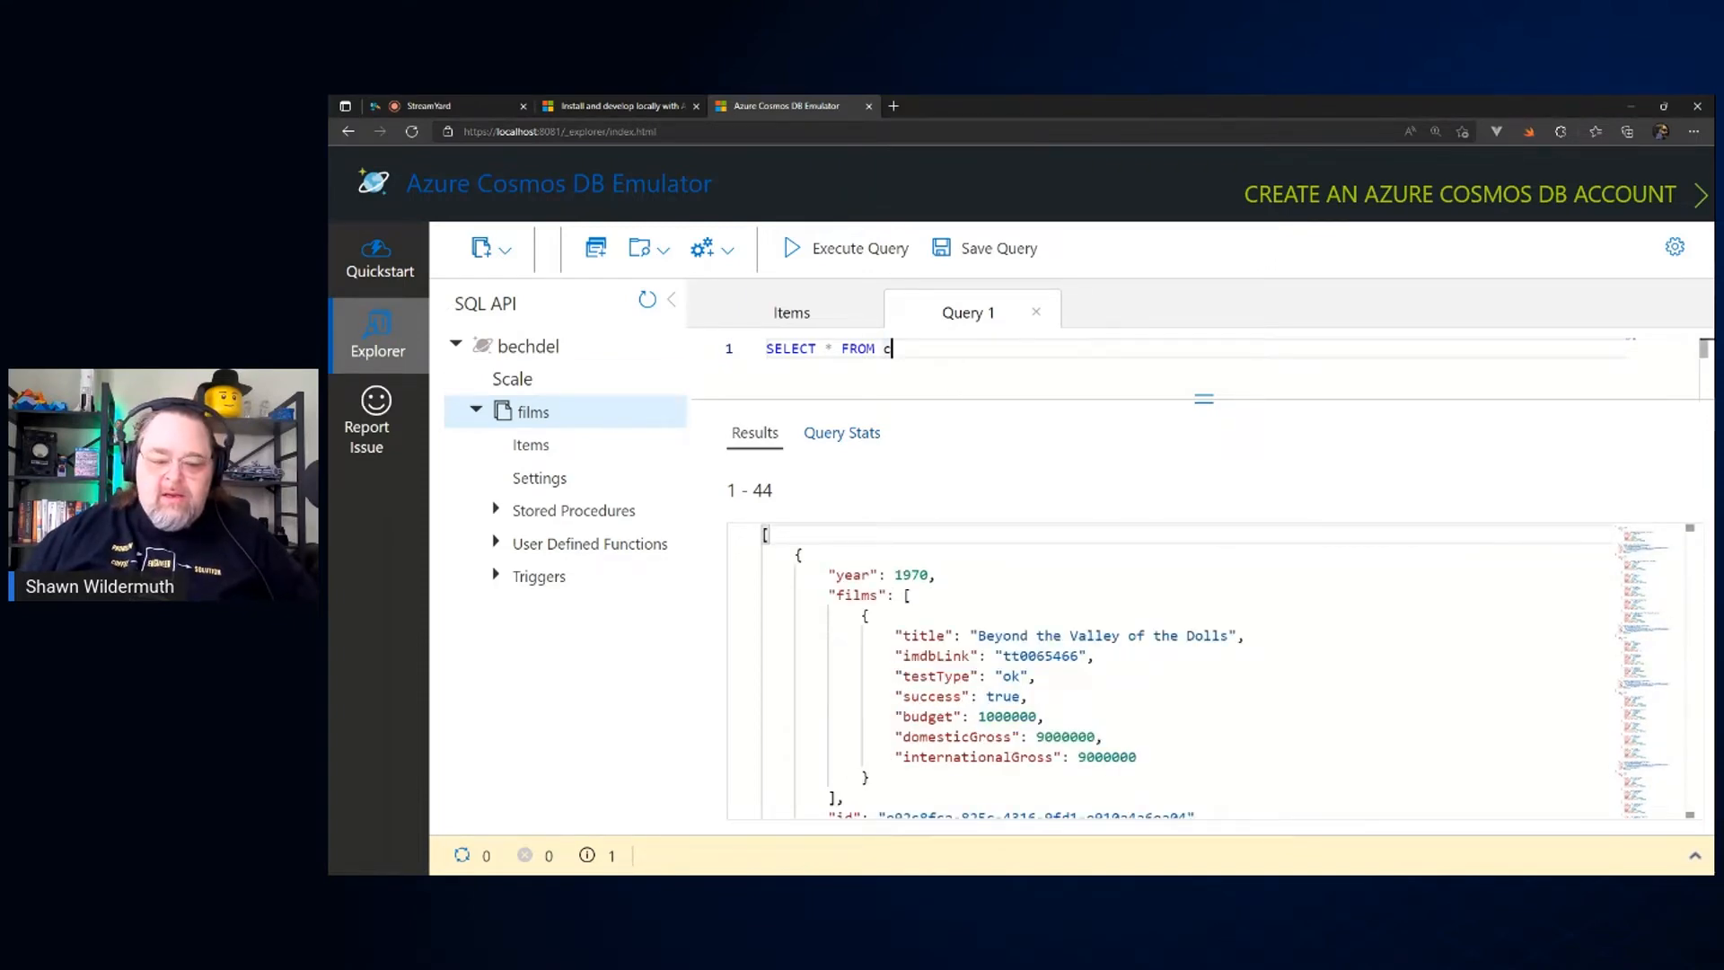
pyautogui.hotkey('alt', 'Tab')
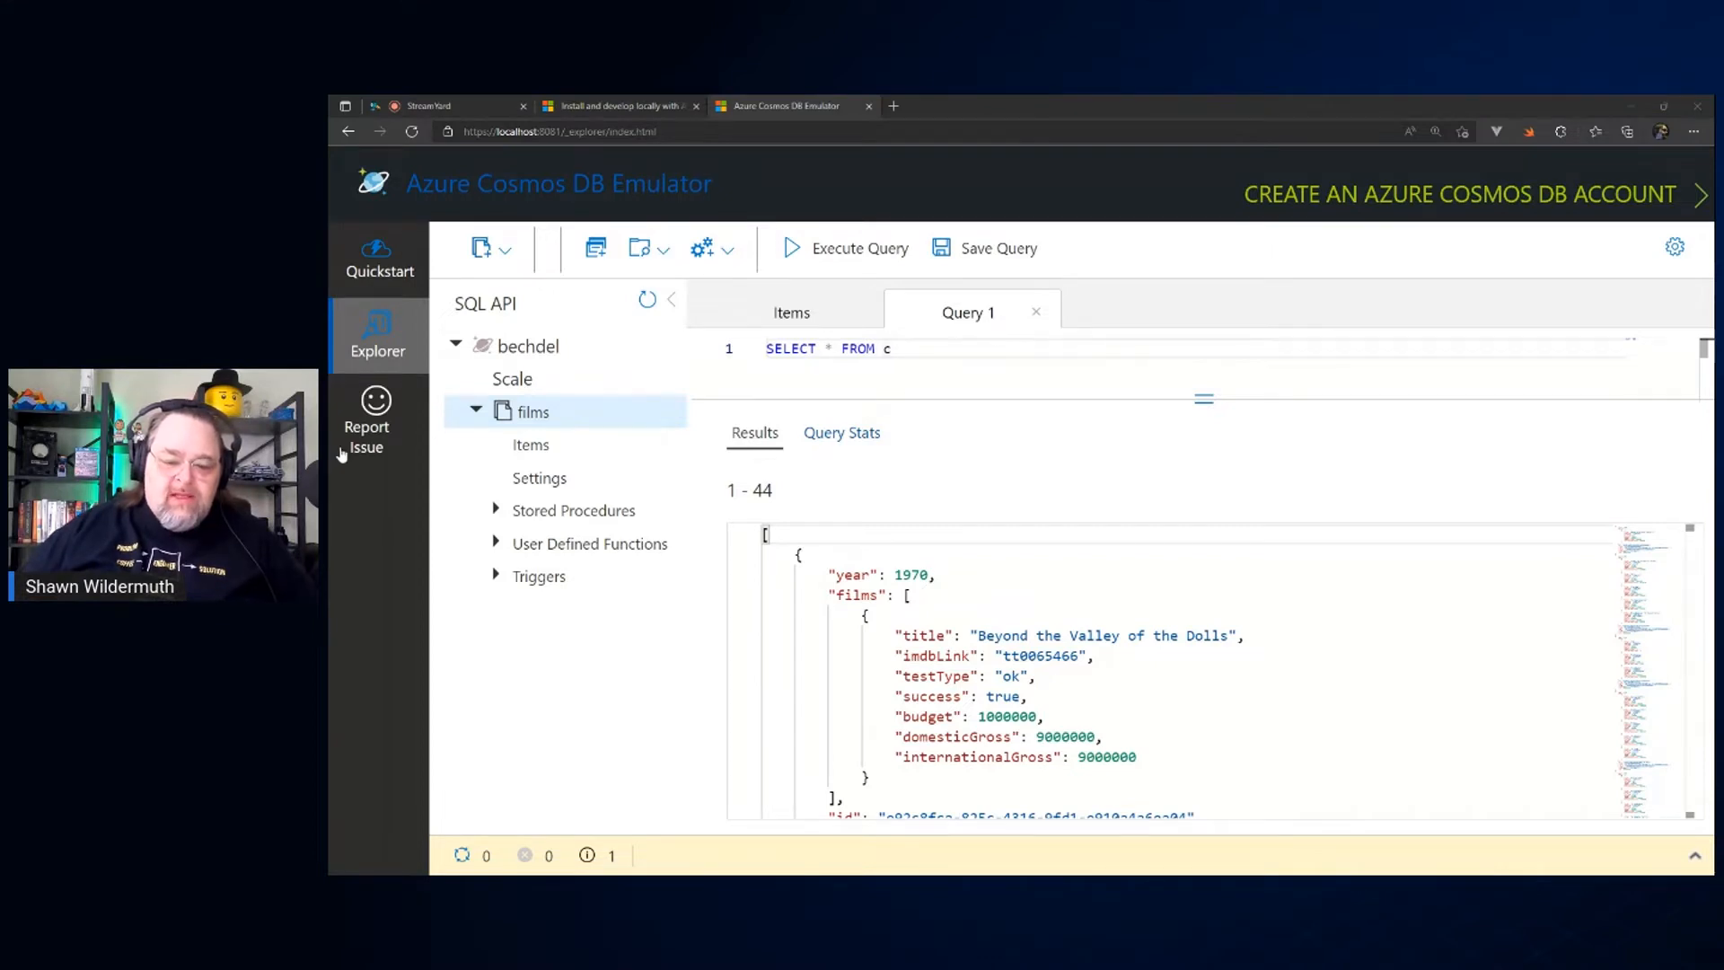
pyautogui.click(937, 341)
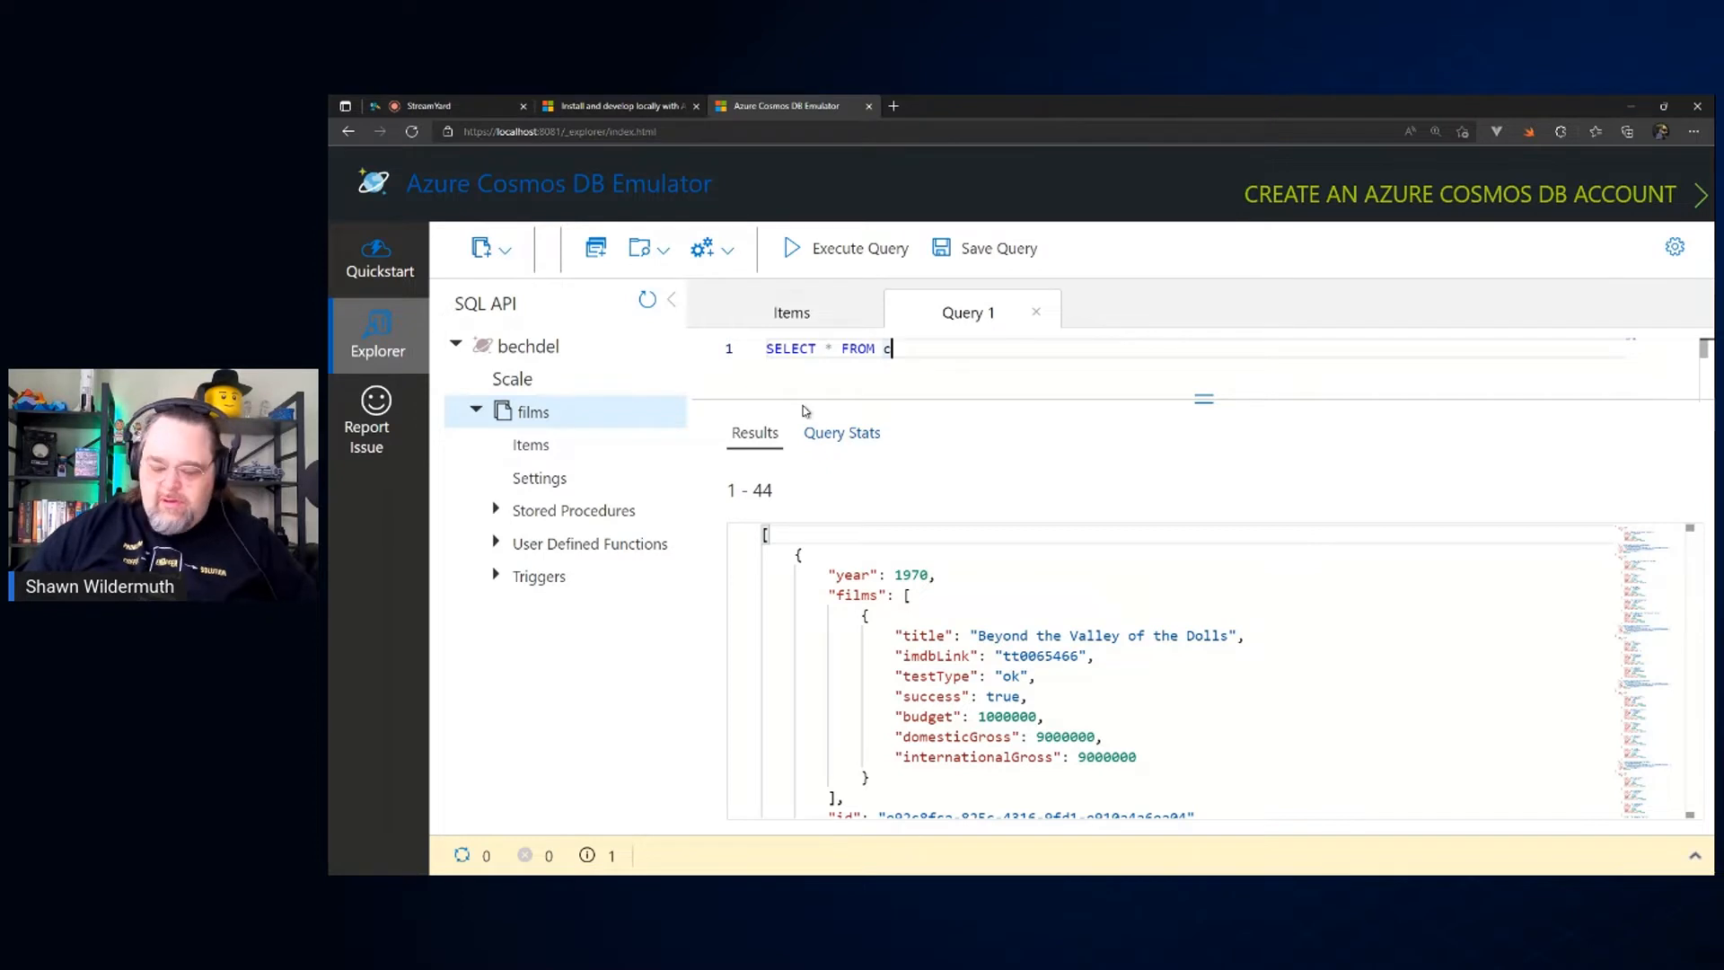
pyautogui.press('Return')
pyautogui.press('Up')
pyautogui.hotkey('ctrl', 'Right')
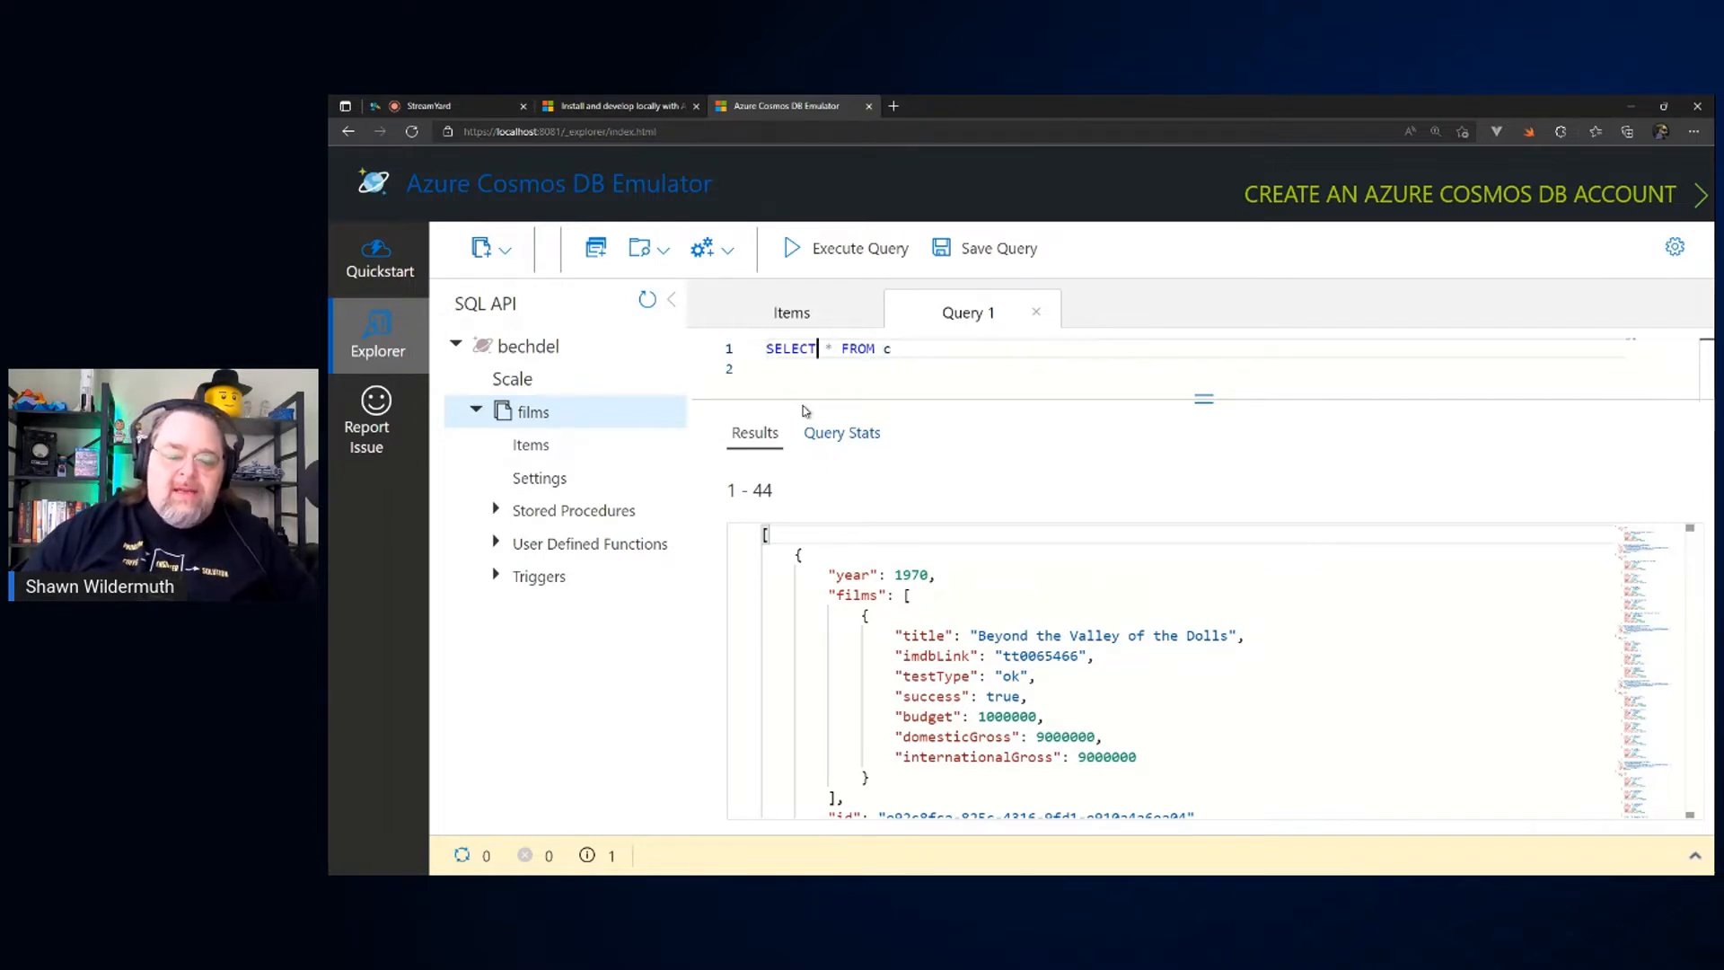
pyautogui.press('Return')
pyautogui.press('Up')
pyautogui.hotkey('ctrl', 'Right')
pyautogui.hotkey('ctrl', 'Right')
pyautogui.hotkey('shift', 'Left')
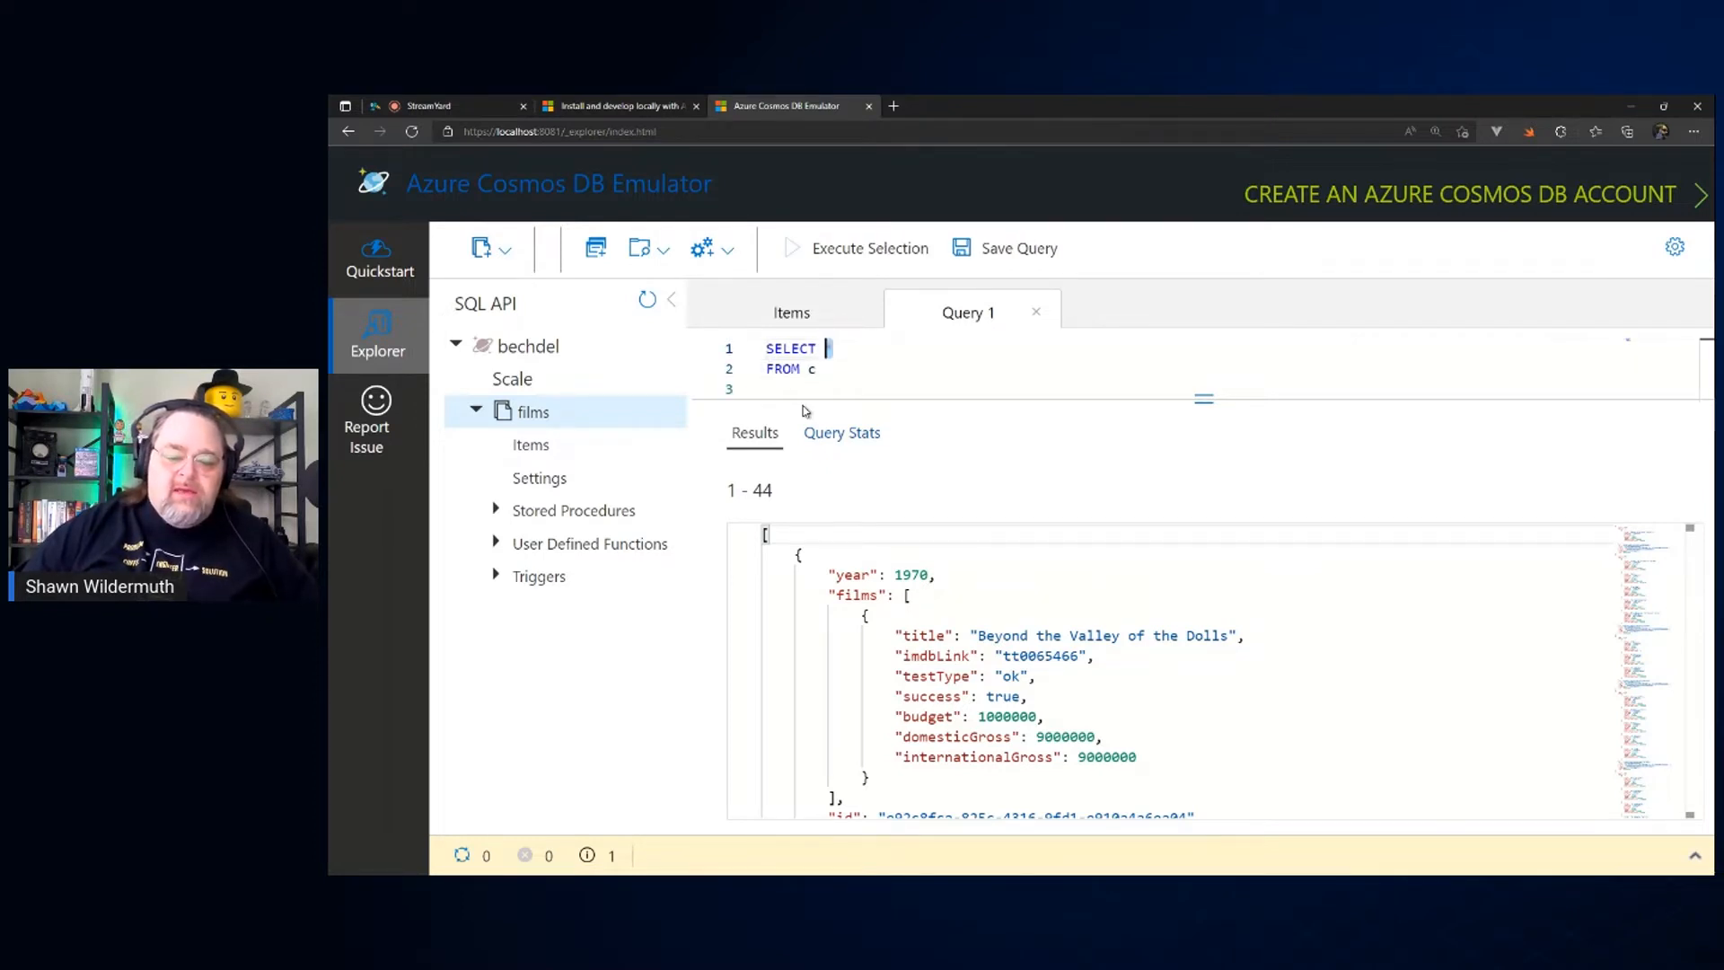
pyautogui.write('films')
# Step: Add the line JOIN films on c.films below FROM c and enlarge the page for readability
pyautogui.press('Down')
pyautogui.press('End')
pyautogui.press('Return')
pyautogui.write('JOIN')
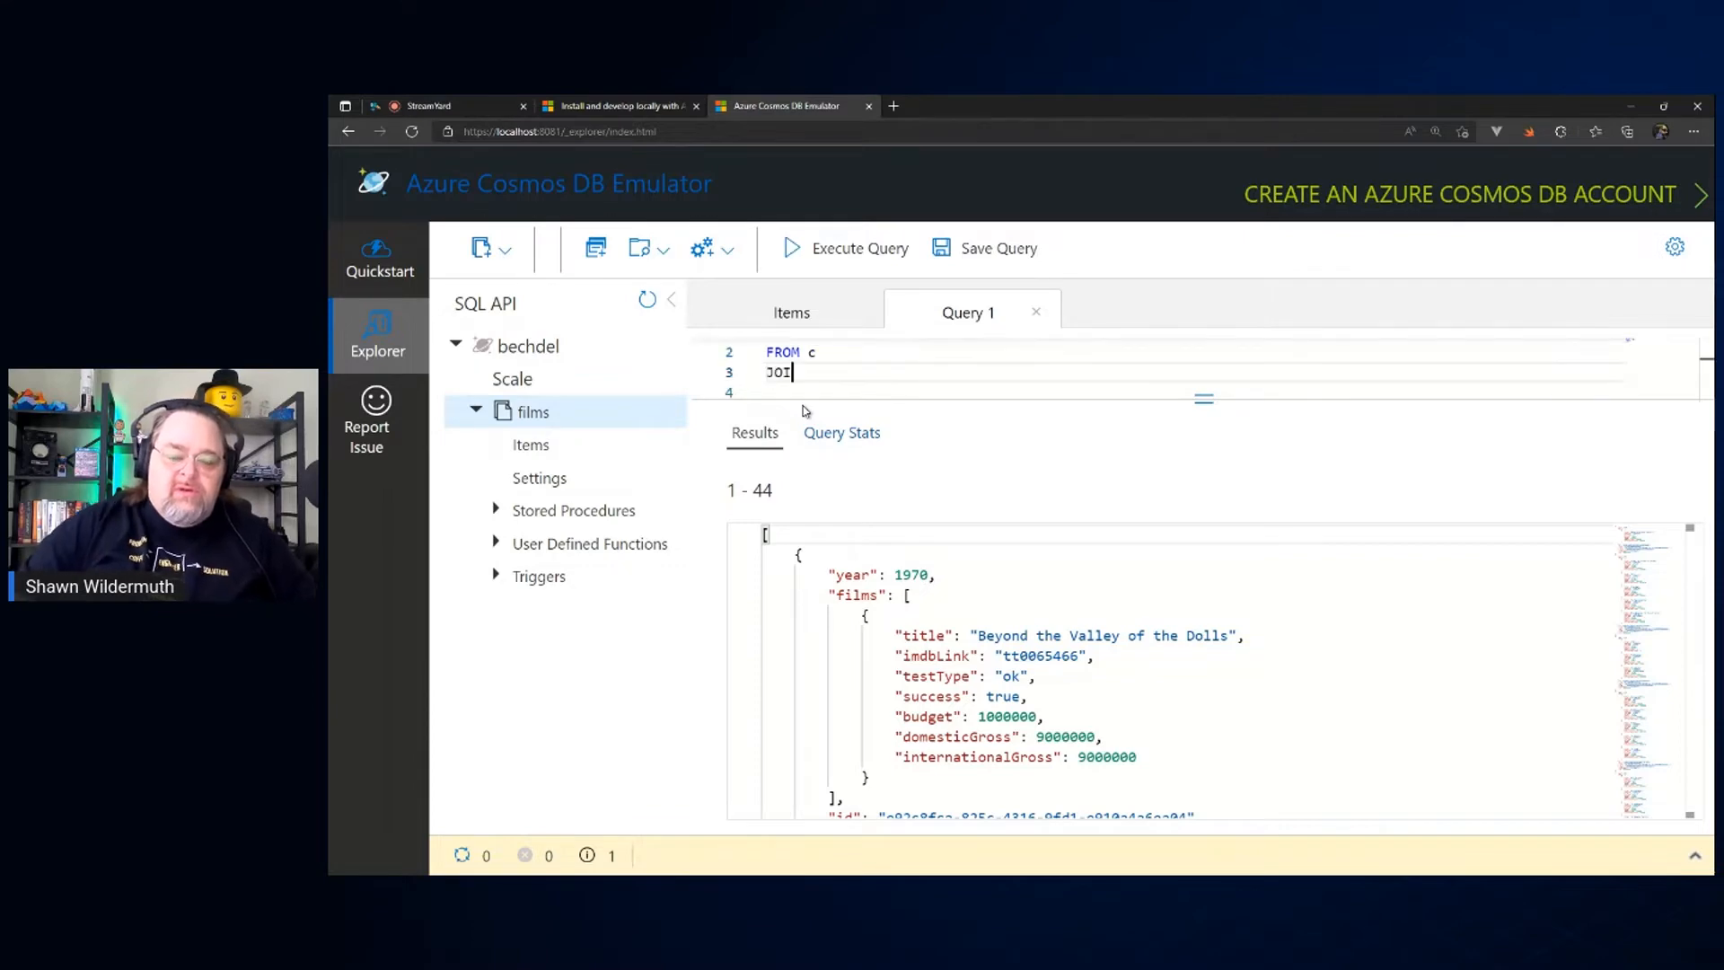
pyautogui.hotkey('ctrl', '+')
pyautogui.hotkey('ctrl', '+')
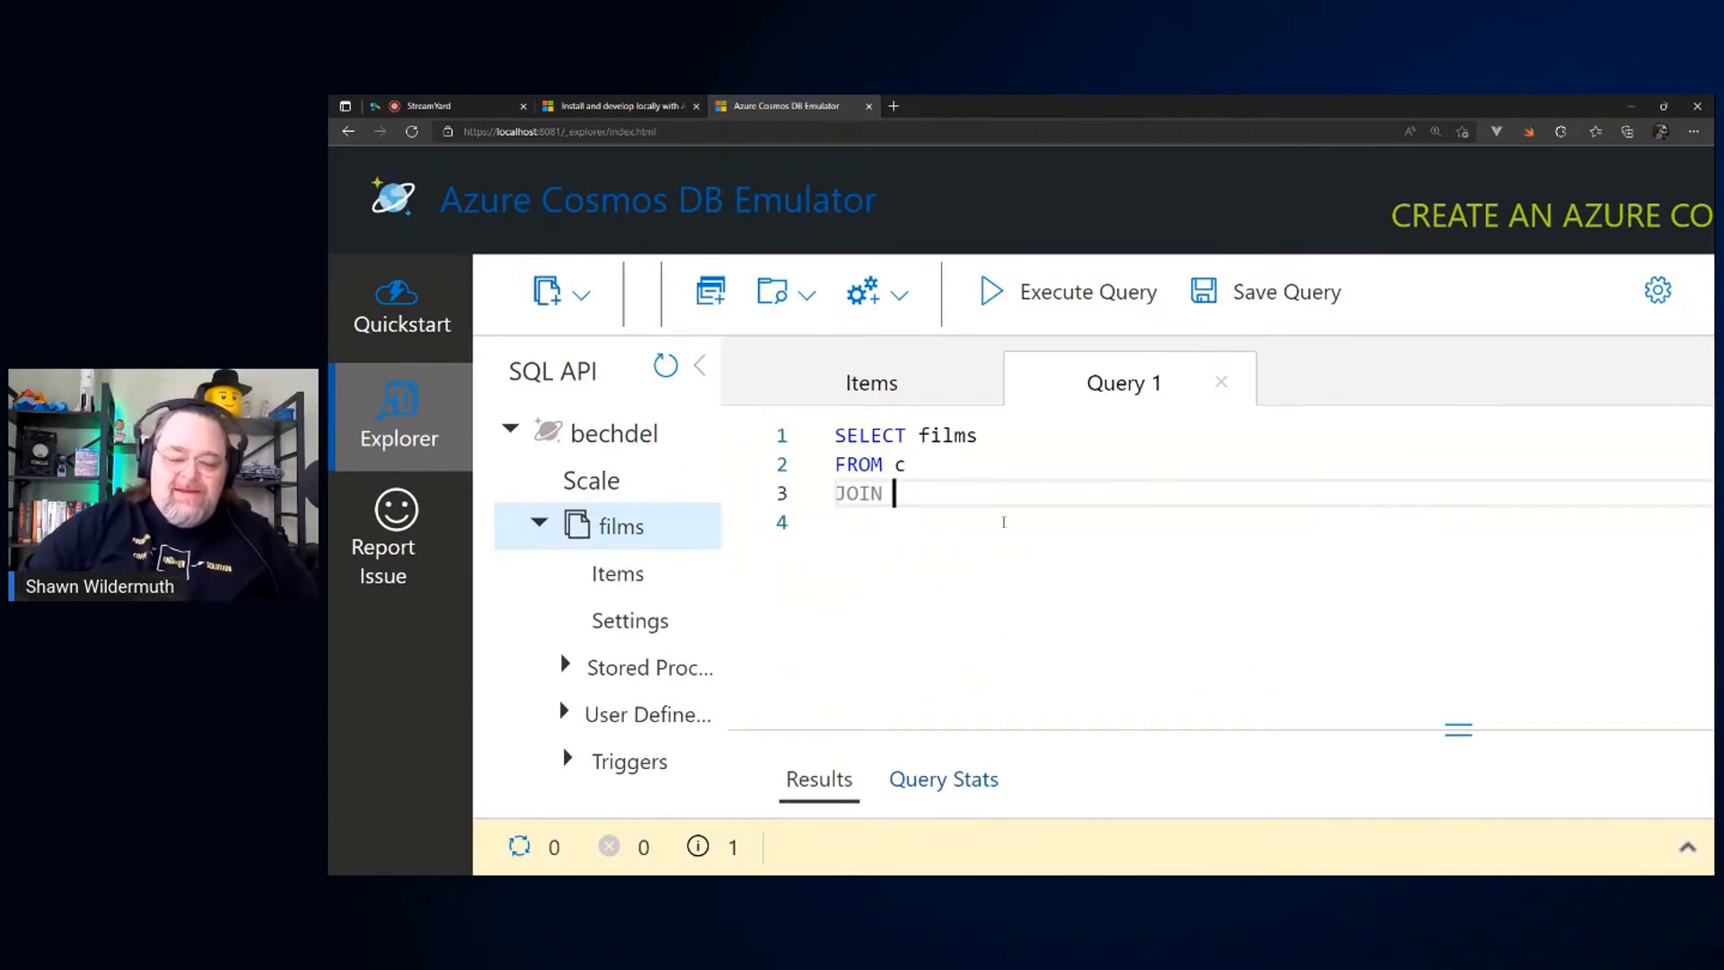
pyautogui.write('film')
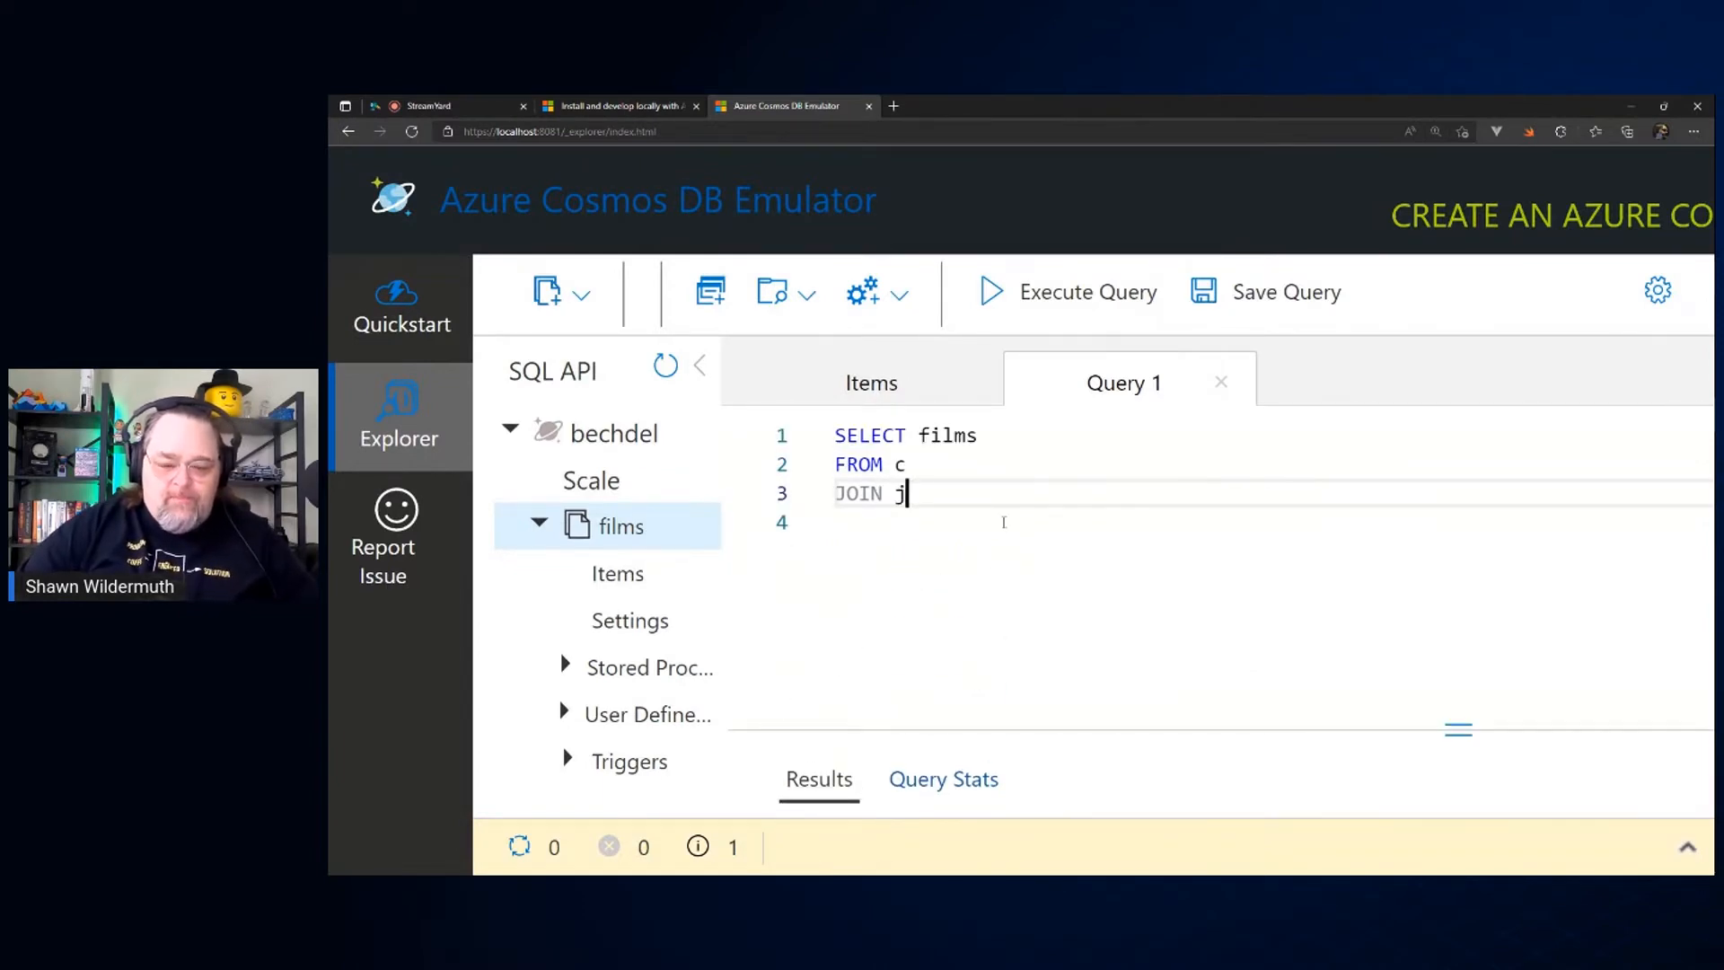
pyautogui.press('BackSpace')
pyautogui.press('BackSpace')
pyautogui.press('BackSpace')
pyautogui.press('BackSpace')
pyautogui.write('film')
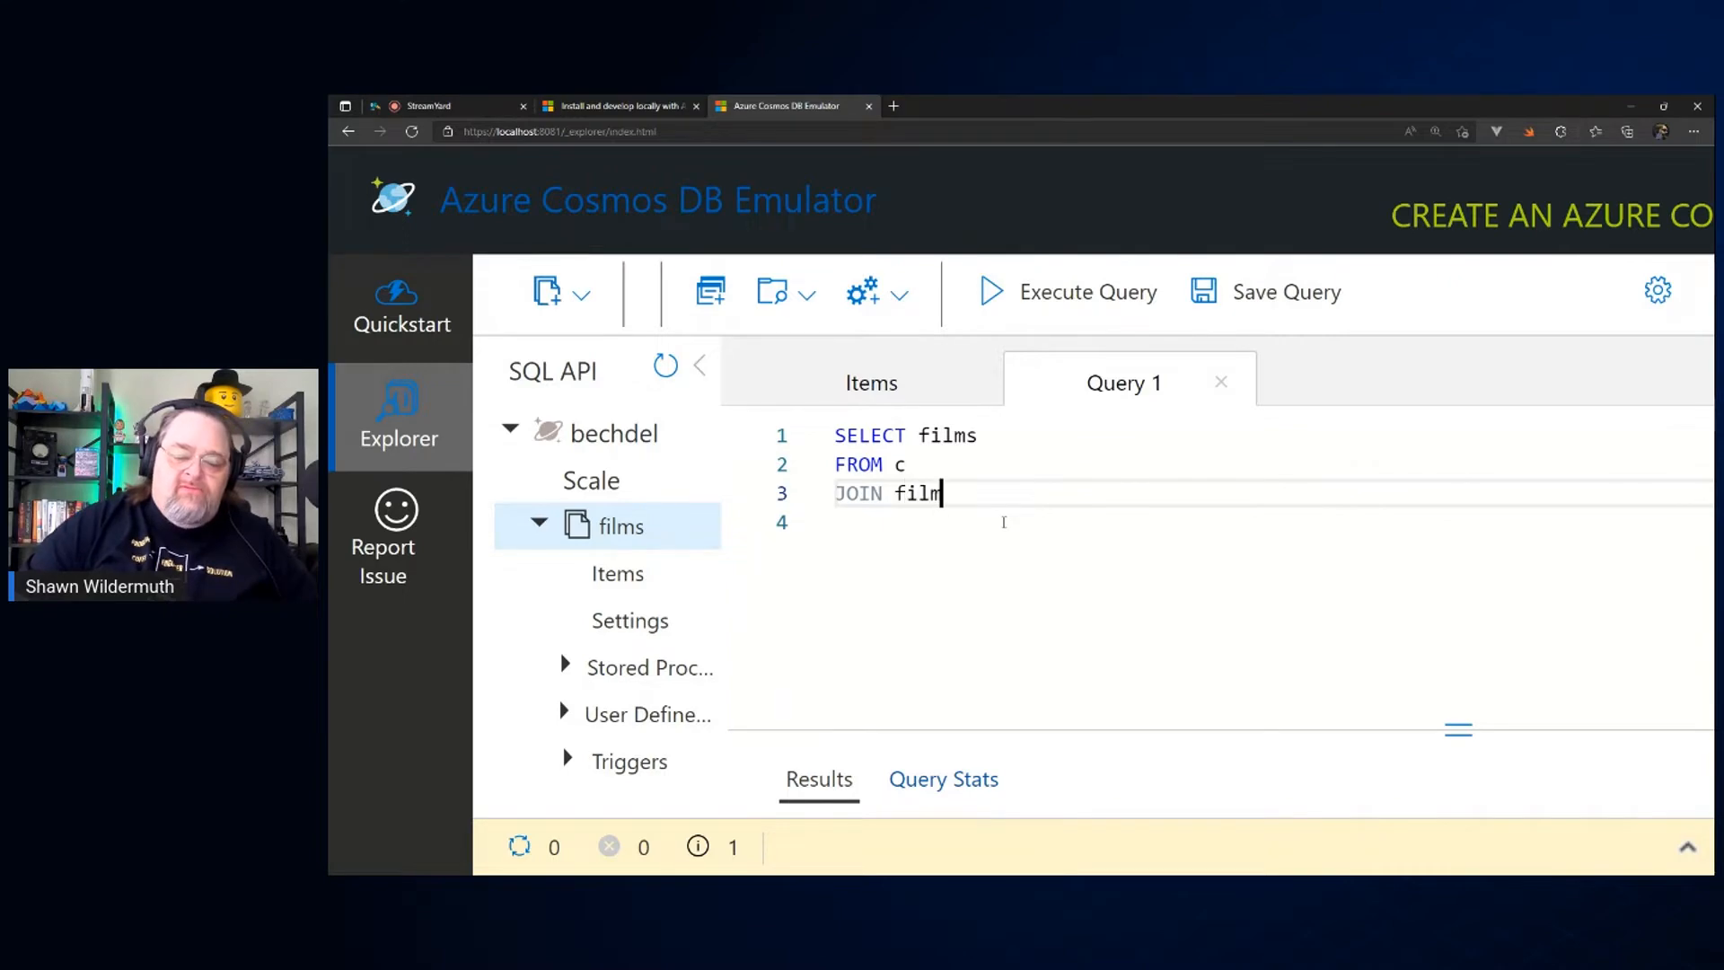
pyautogui.write('s on c')
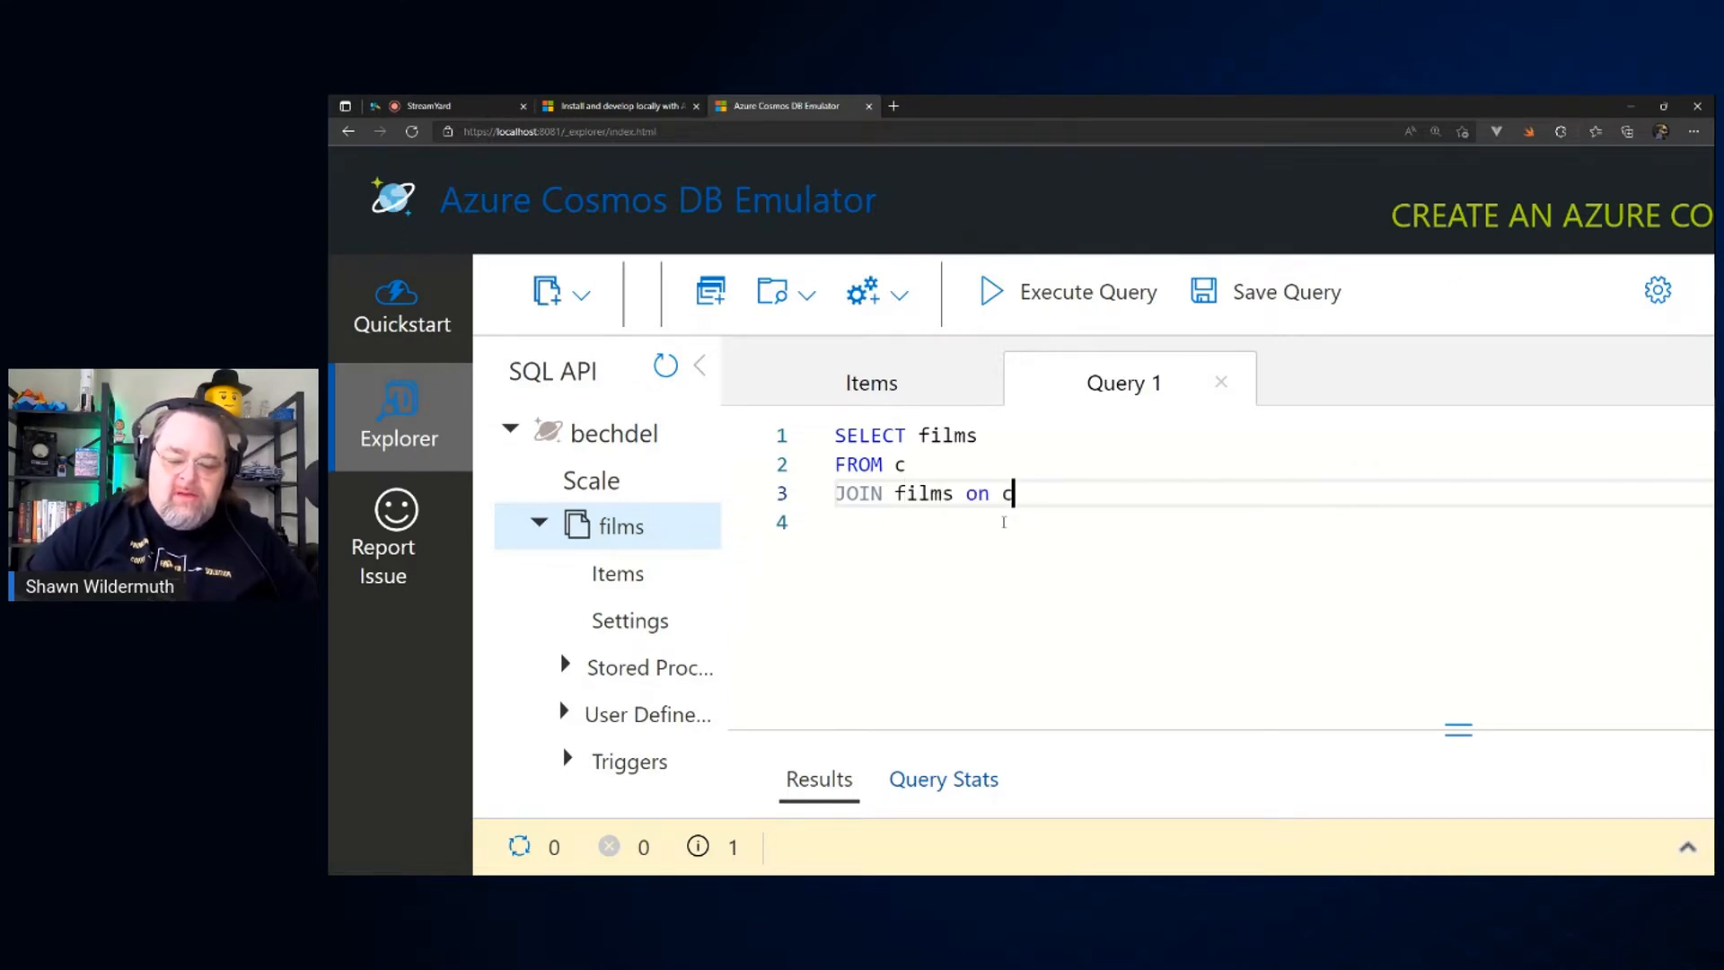
pyautogui.write('.films')
# Step: Insert VALUE before films in the SELECT line and execute the query
pyautogui.press('Up')
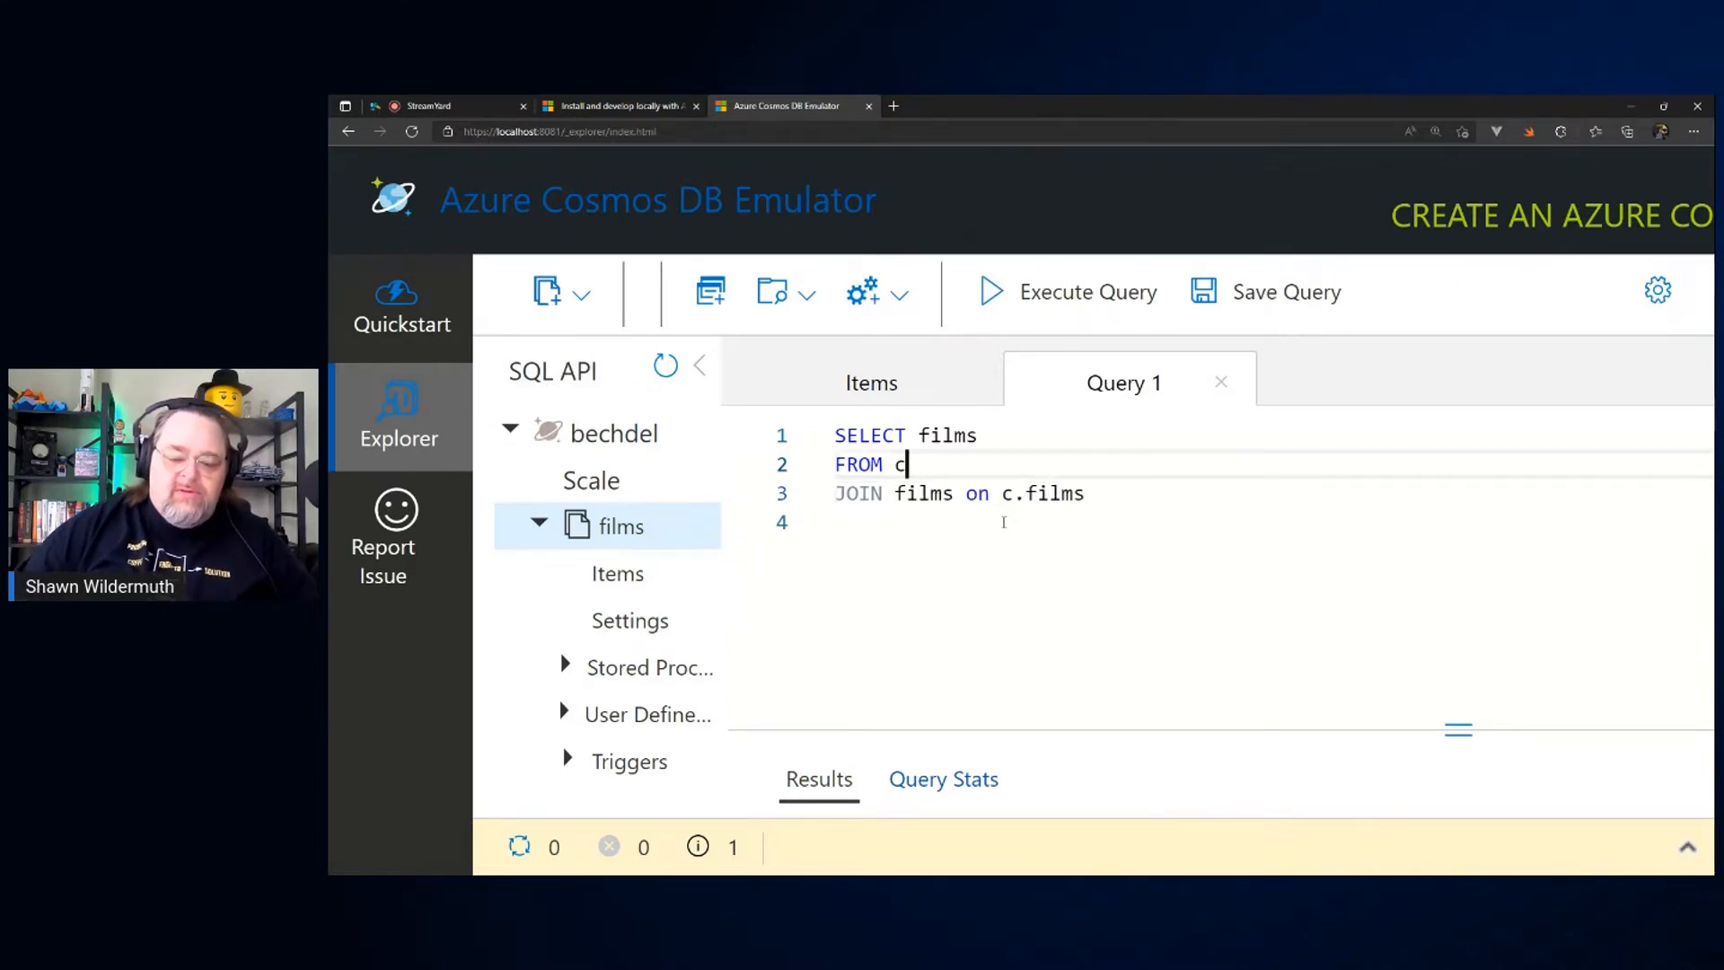
pyautogui.press('Up')
pyautogui.hotkey('ctrl', 'Left')
pyautogui.write('VALUE')
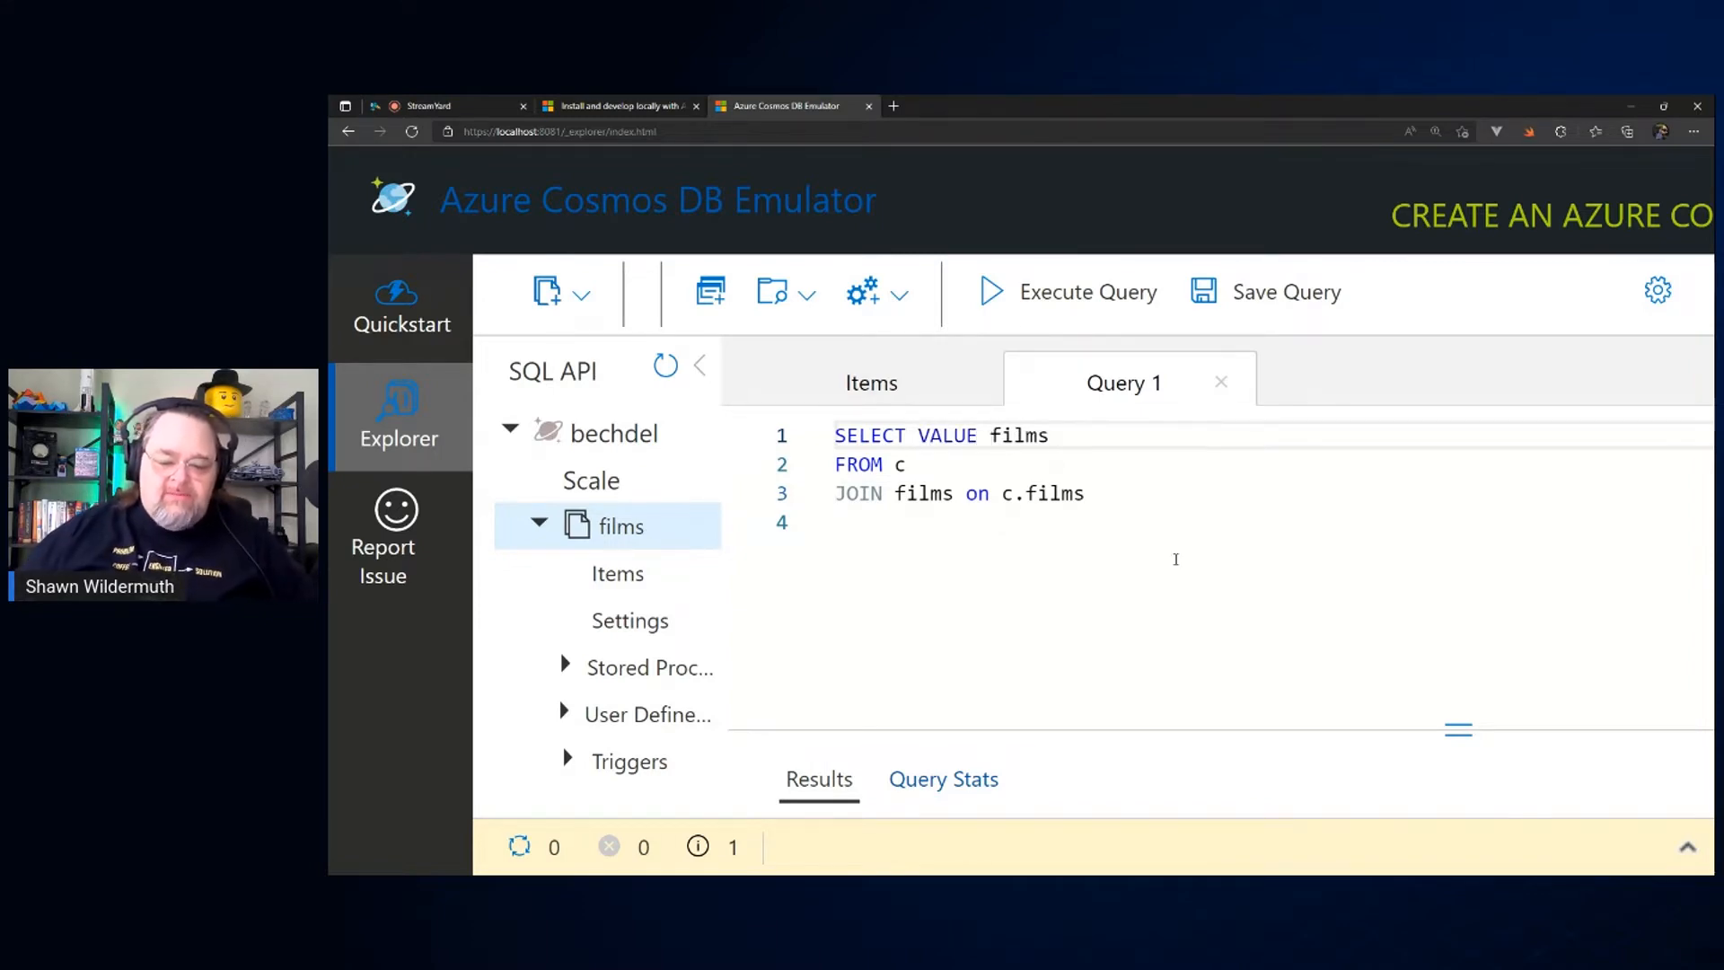
pyautogui.hotkey('ctrl', 's')
pyautogui.click(959, 461)
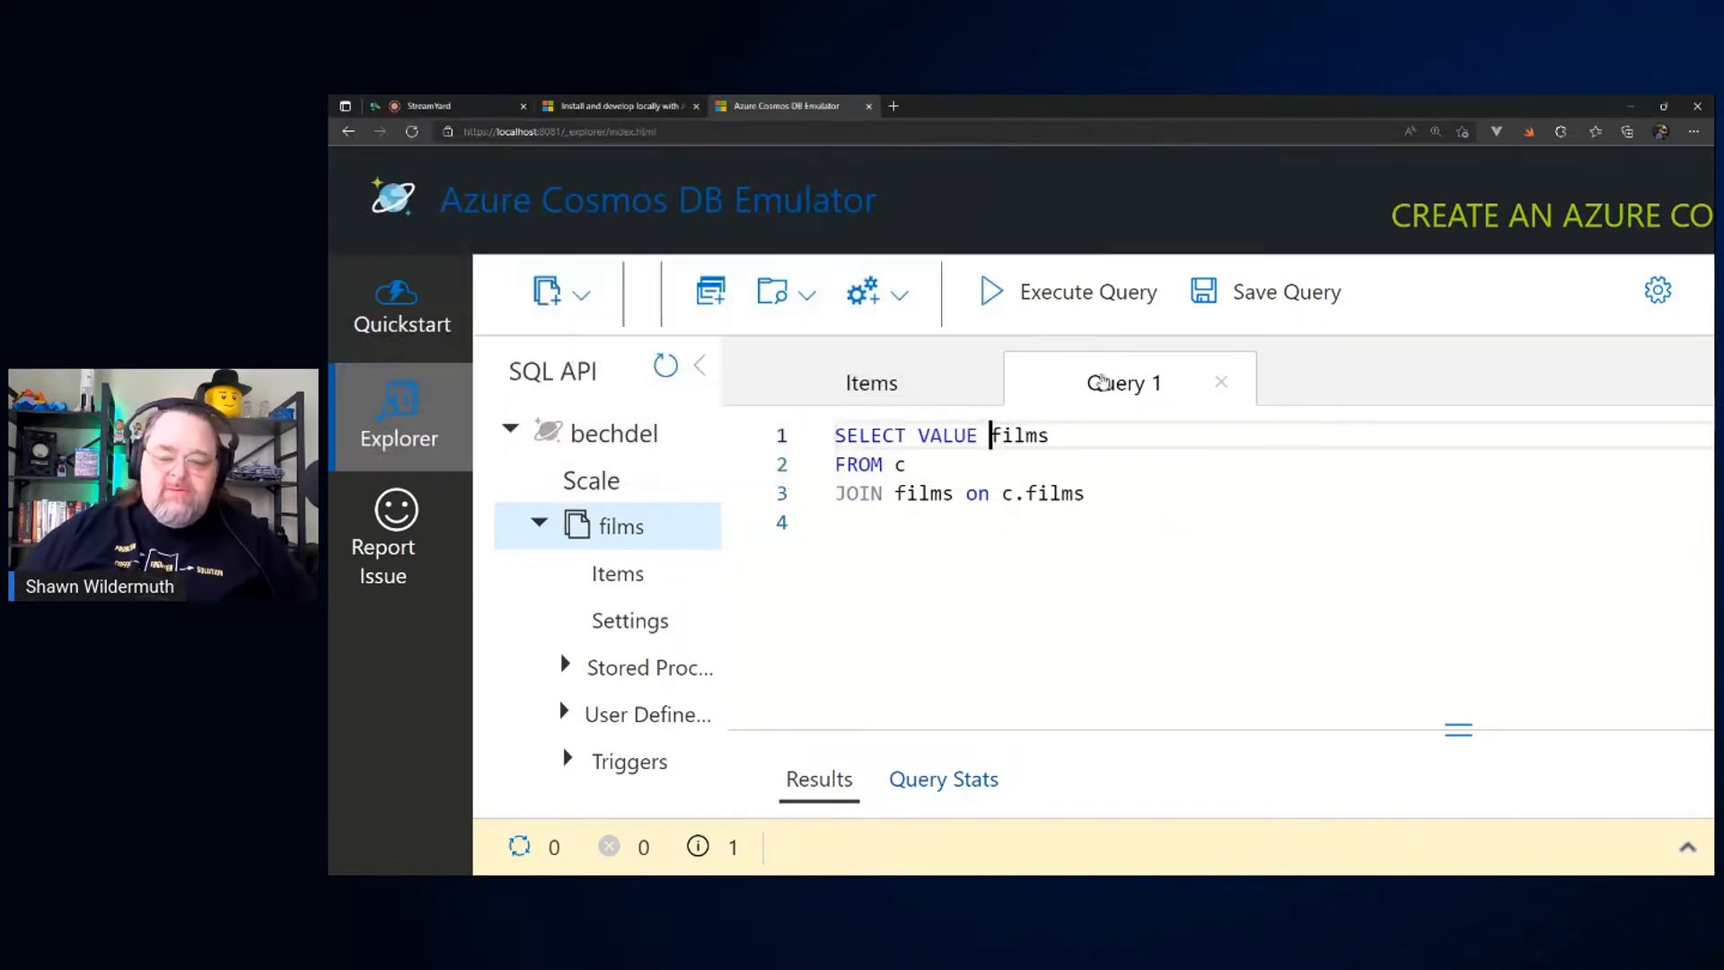
pyautogui.click(1075, 310)
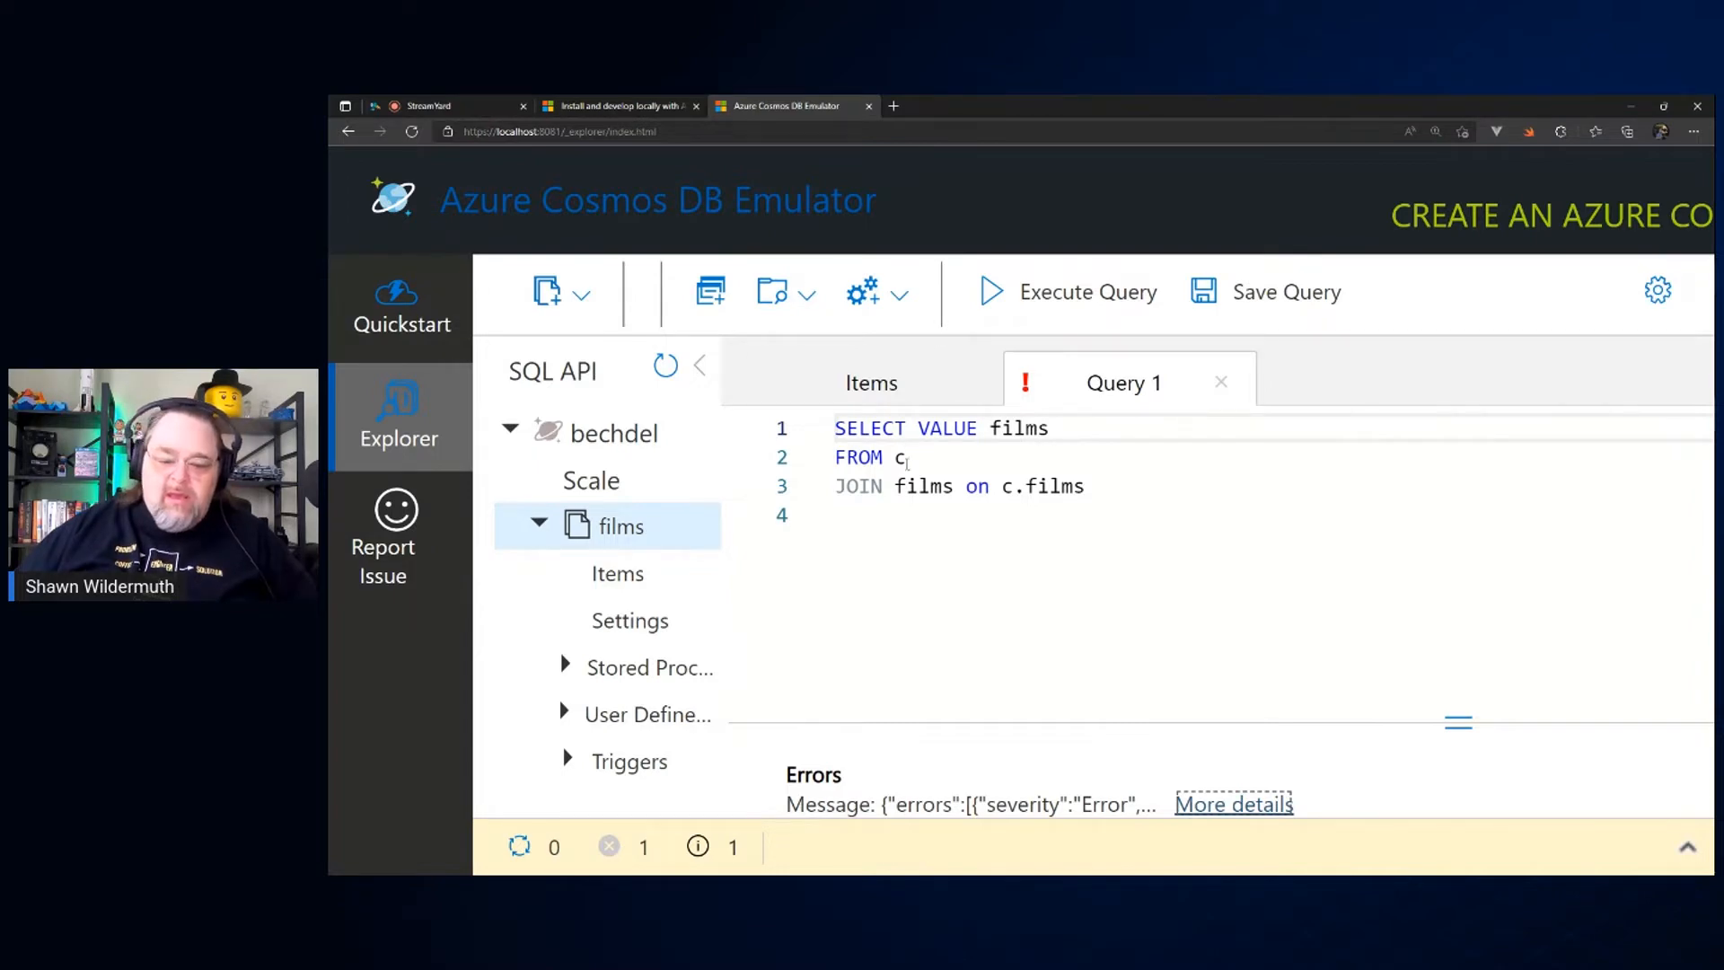
# Step: Extend the SELECT line to SELECT VALUE films.title and execute the query again
pyautogui.click(907, 461)
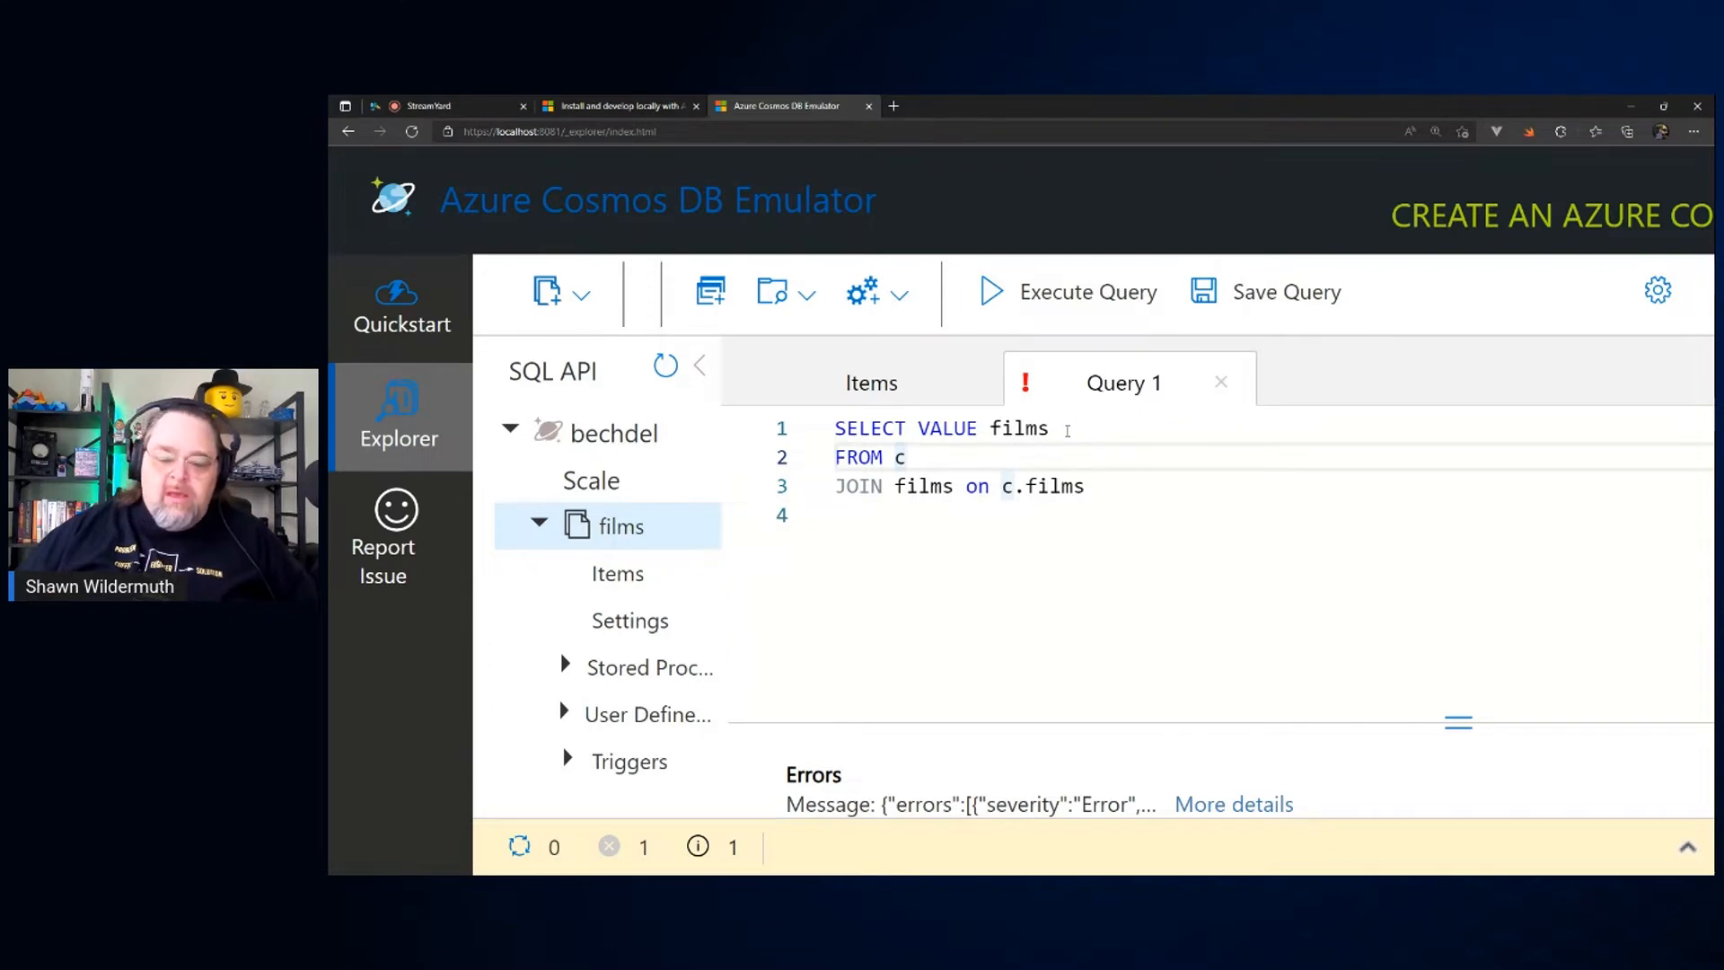
pyautogui.click(1068, 430)
pyautogui.write('.title')
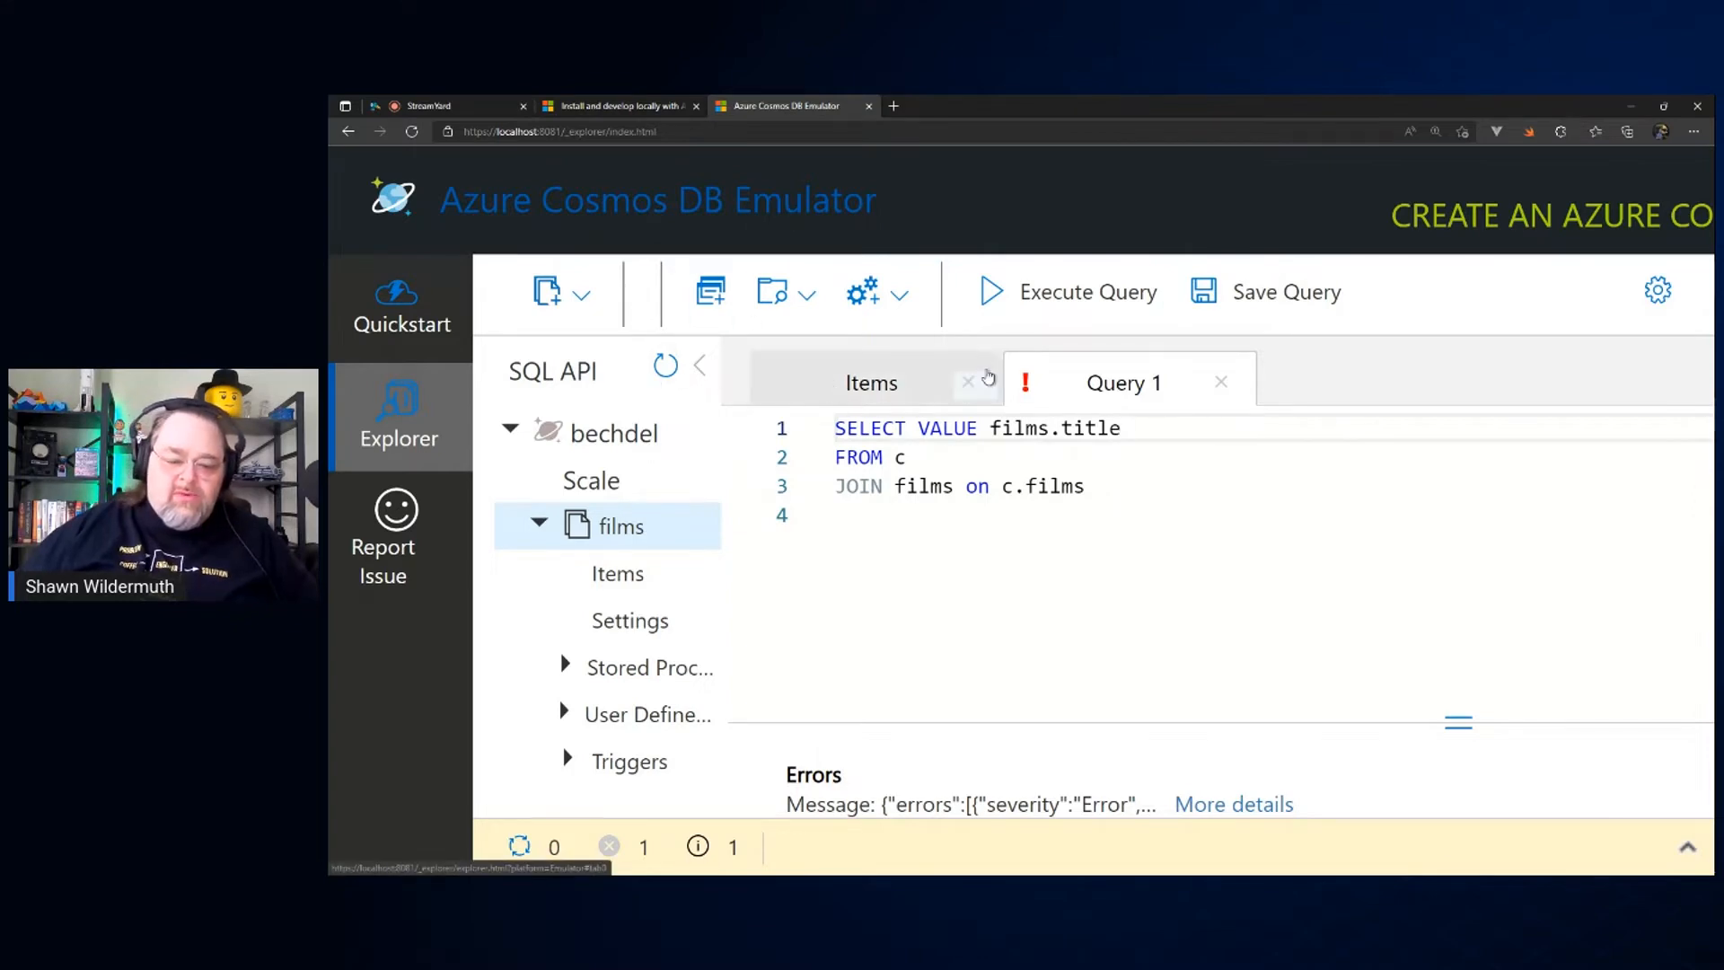
pyautogui.click(985, 301)
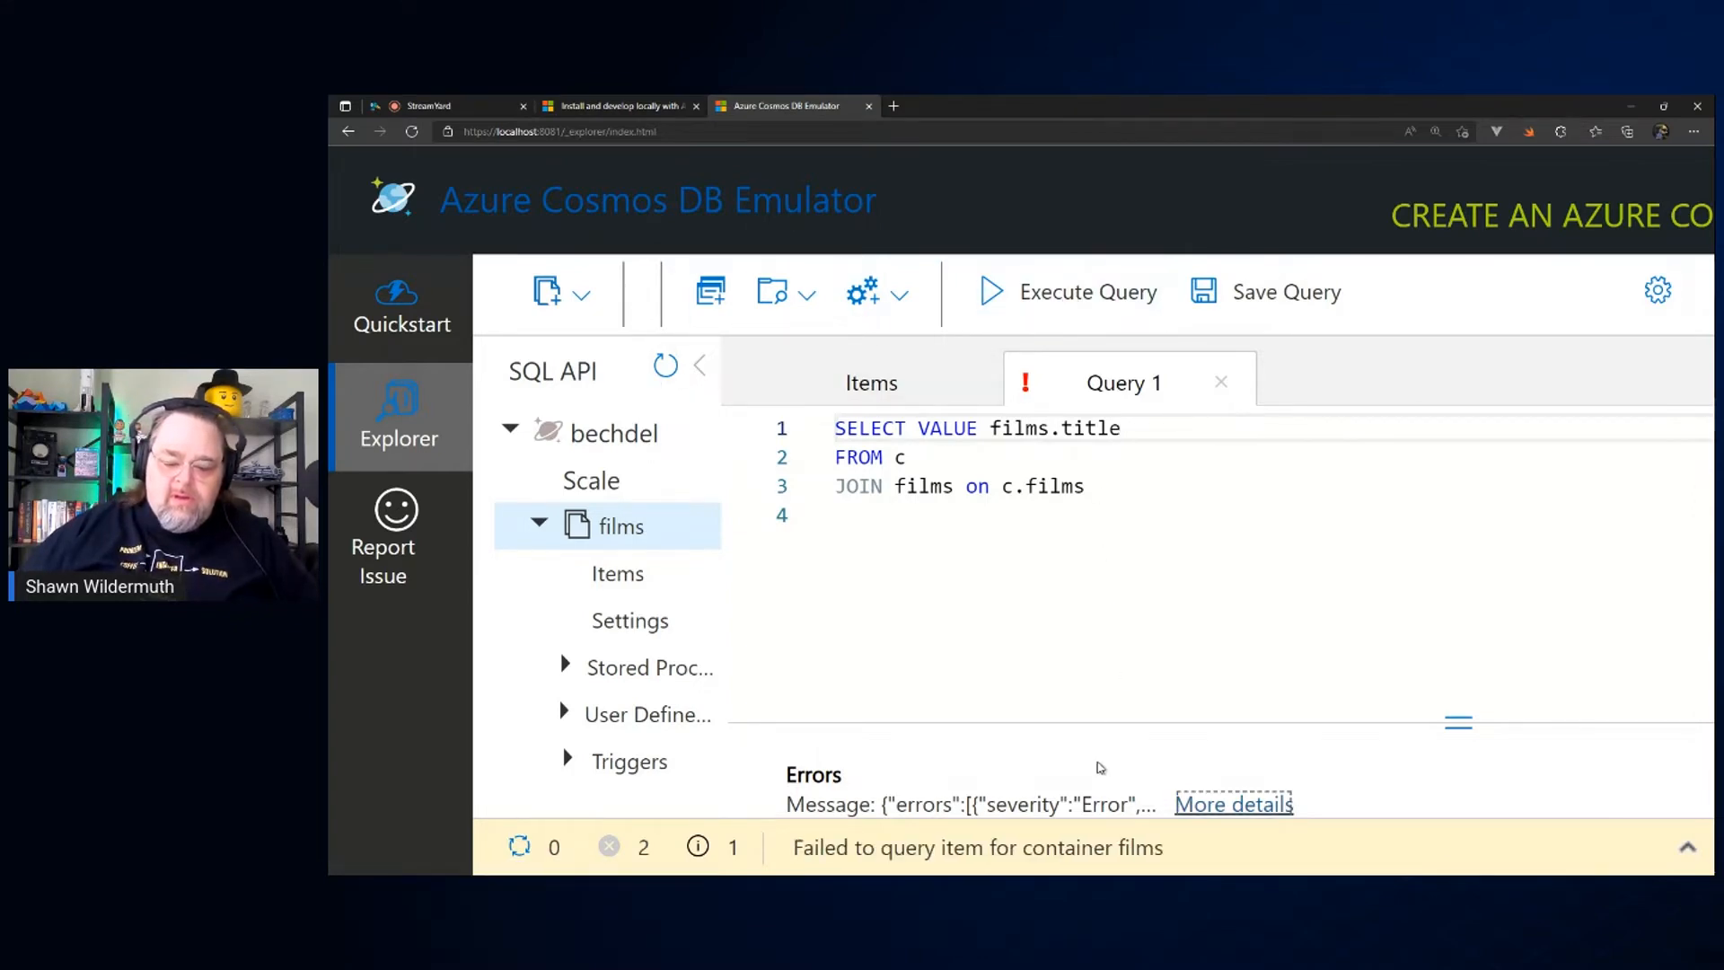
# Step: Enlarge the query's error area, read the full error details and collapse the notifications
pyautogui.moveTo(1093, 721); pyautogui.dragTo(1092, 552)
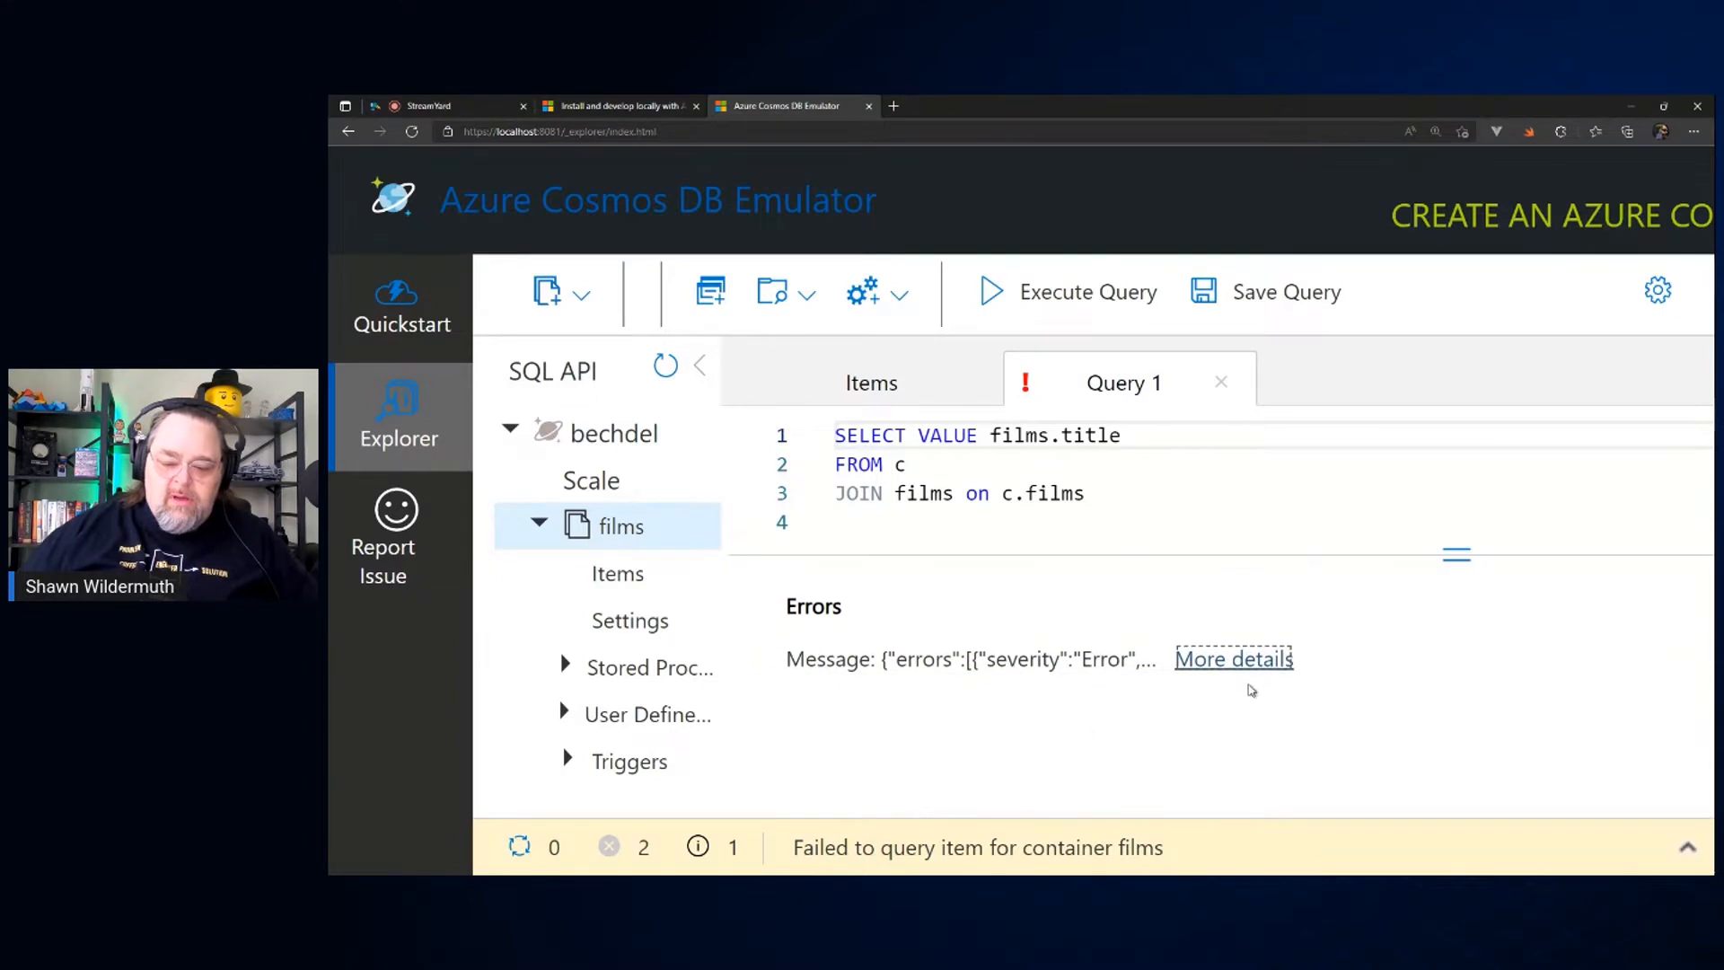
pyautogui.click(1236, 680)
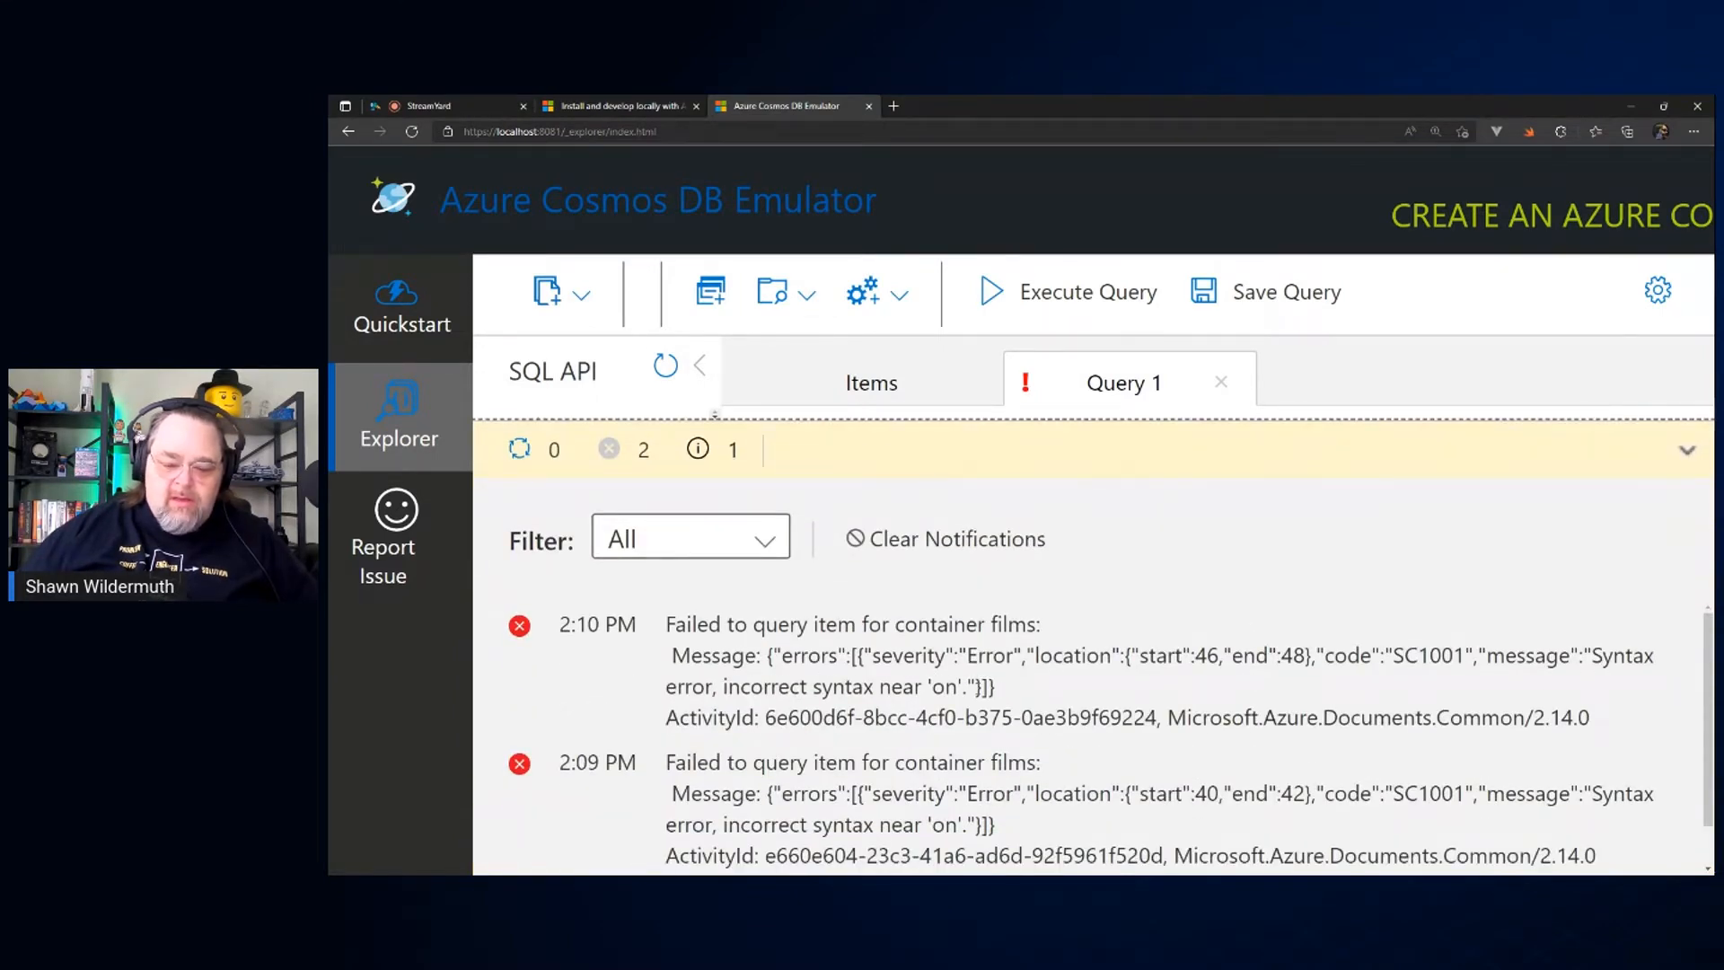
pyautogui.click(1688, 450)
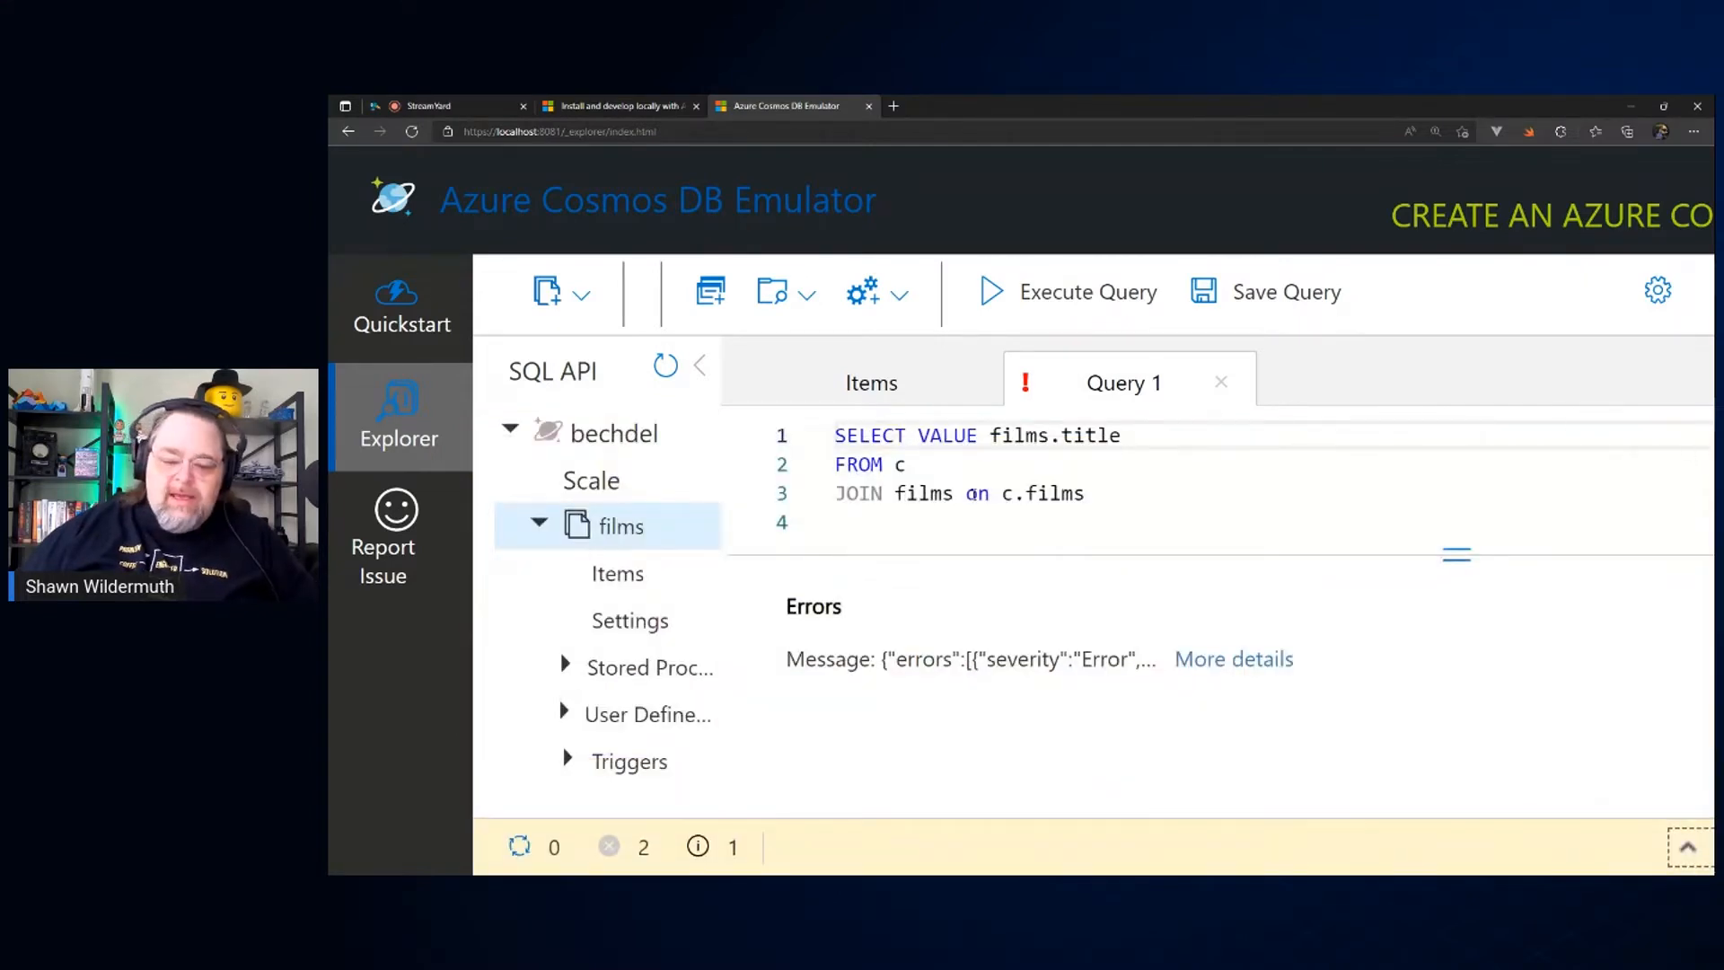
# Step: Change the JOIN line to JOIN films in c.films, execute the query and look through the returned titles
pyautogui.click(976, 494)
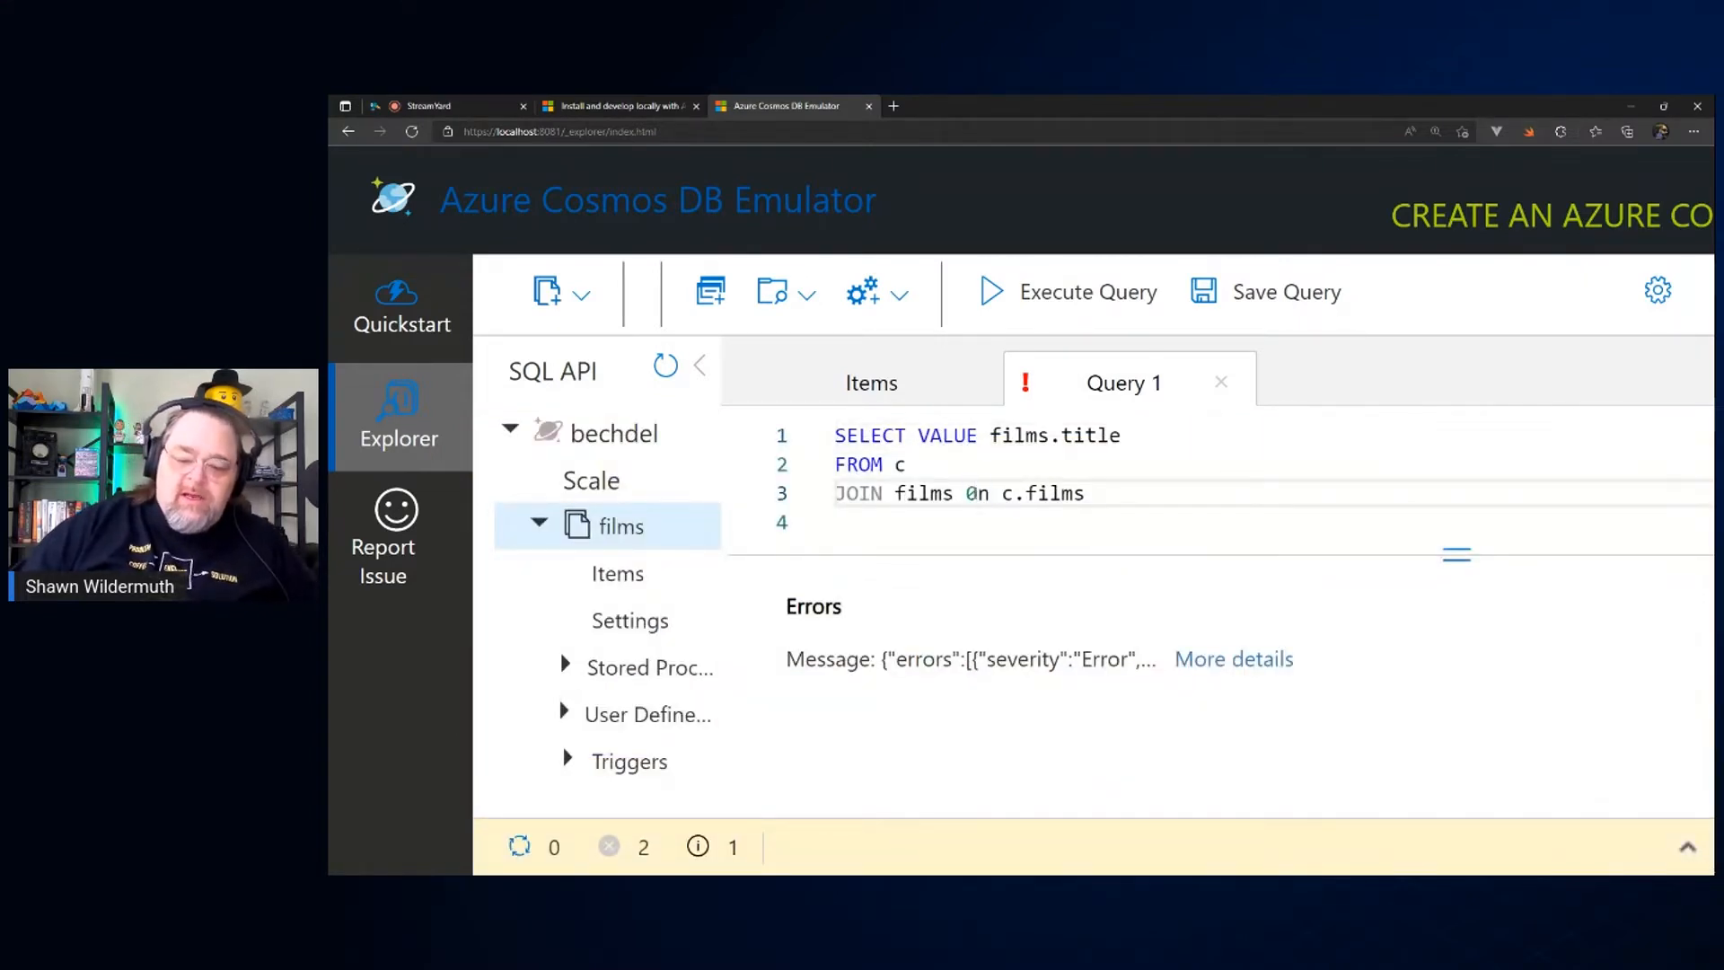
pyautogui.press('BackSpace')
pyautogui.write('i')
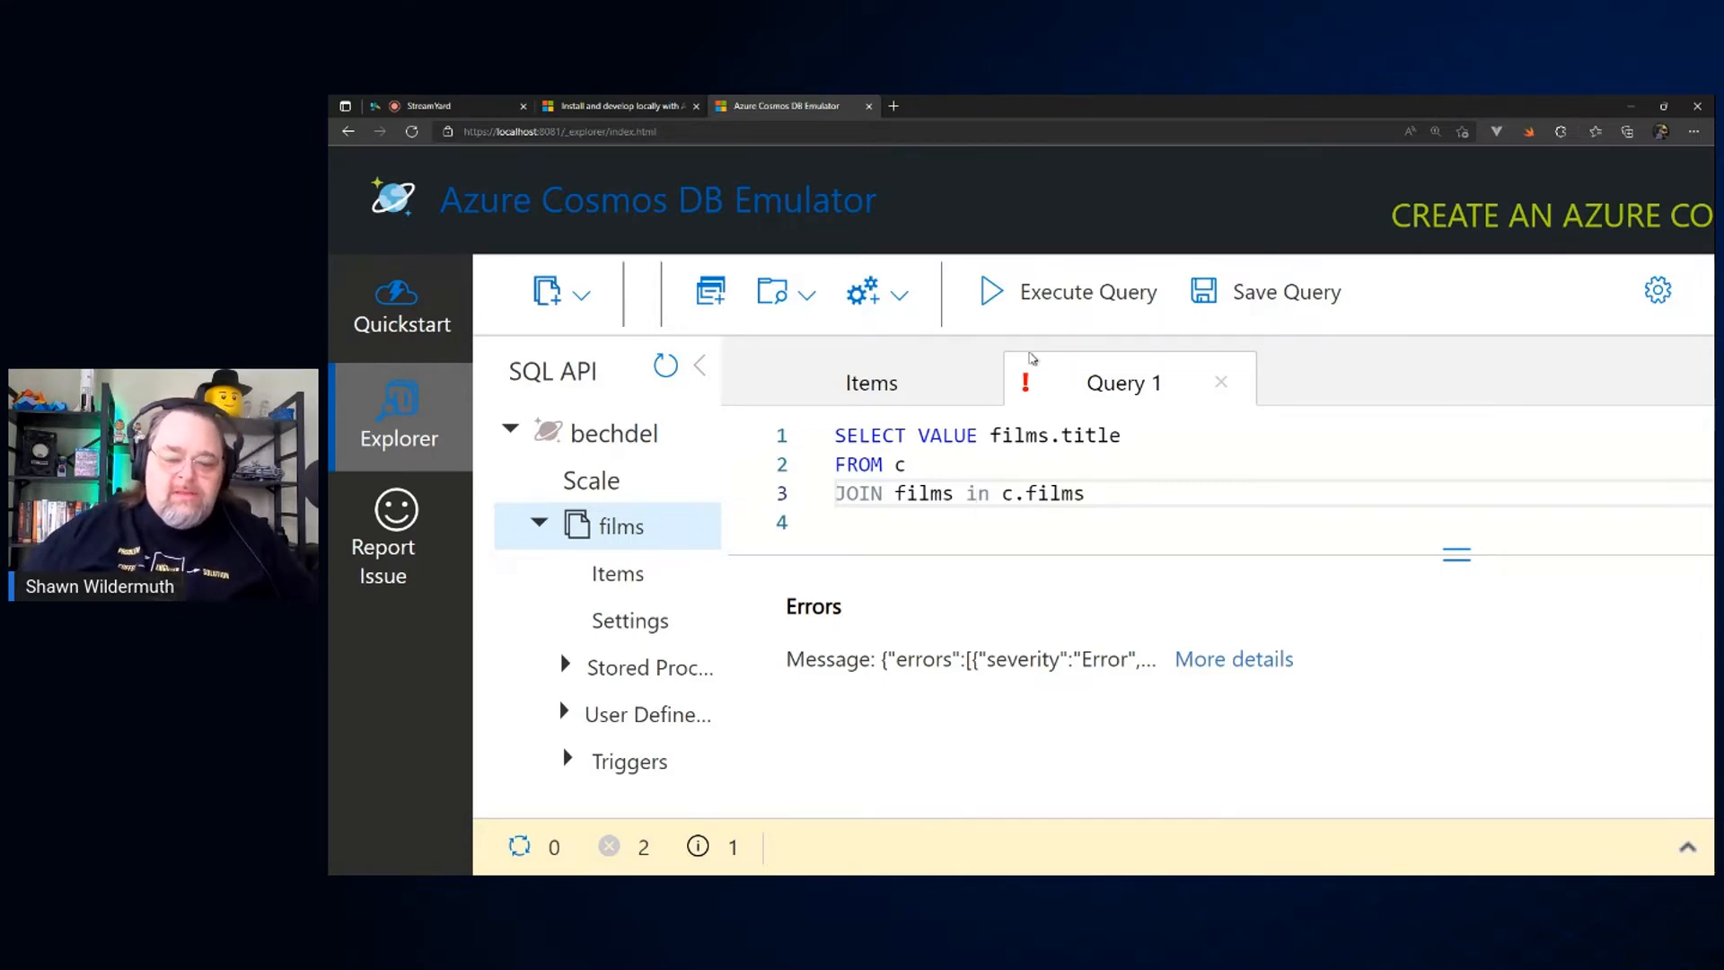
pyautogui.click(1020, 291)
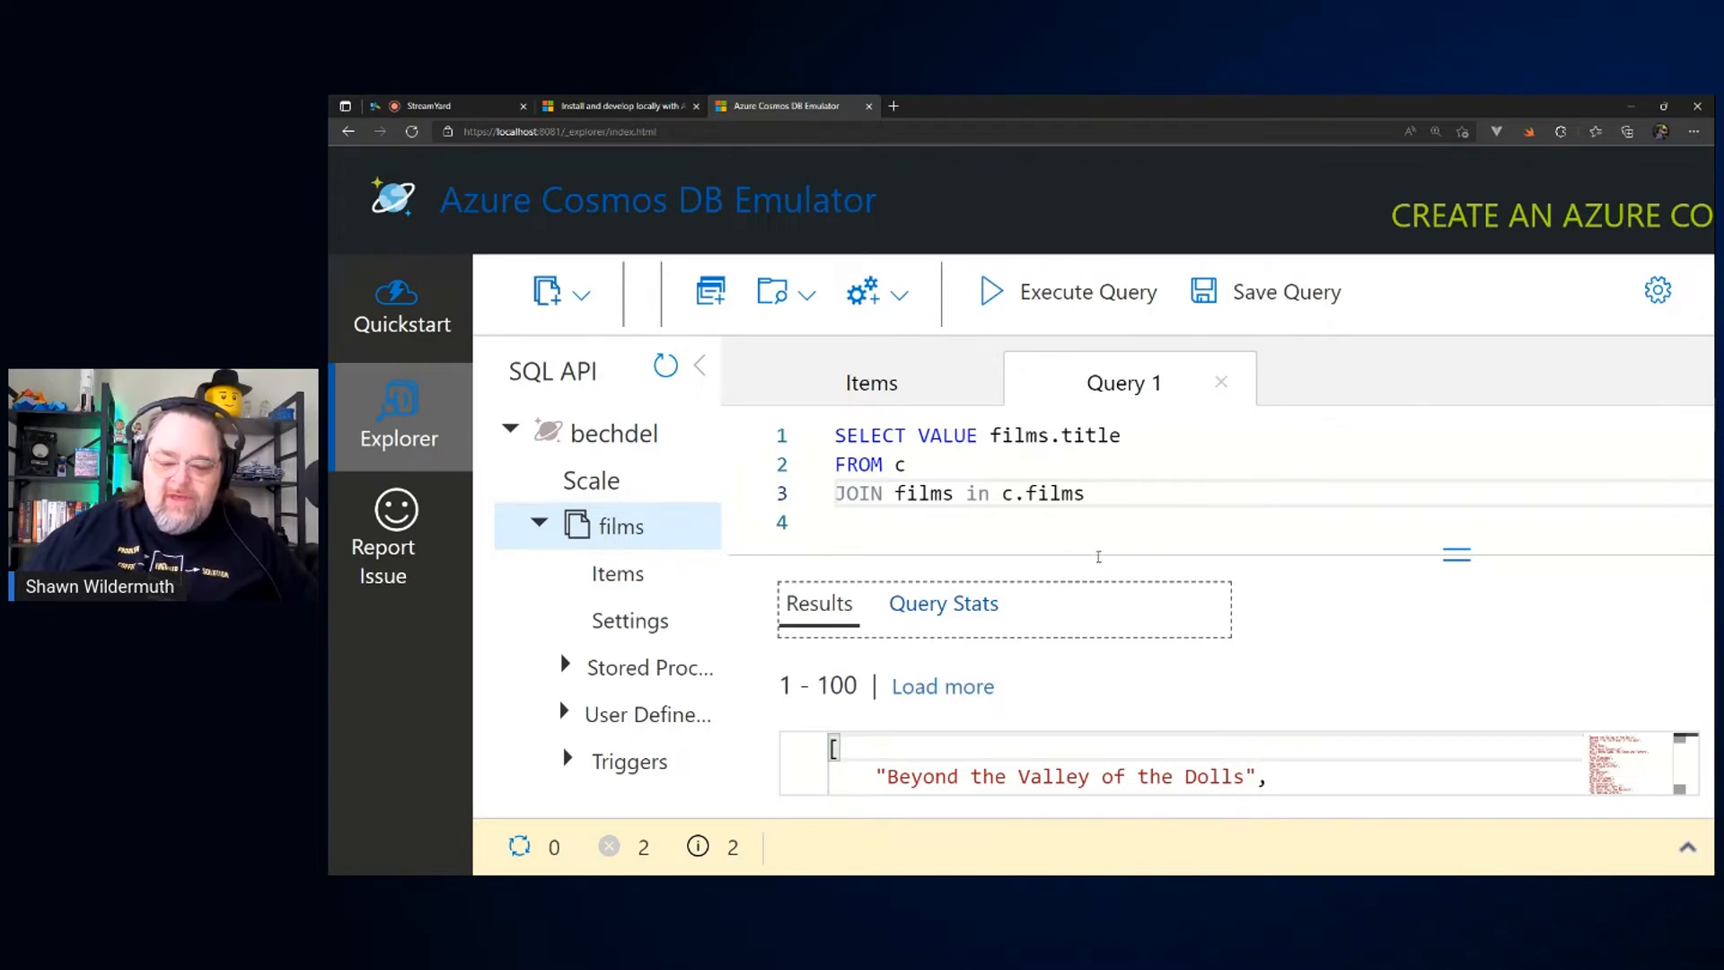
pyautogui.moveTo(1096, 557); pyautogui.dragTo(1097, 506)
pyautogui.scroll(-3, 1180, 717)
pyautogui.scroll(5, 1180, 716)
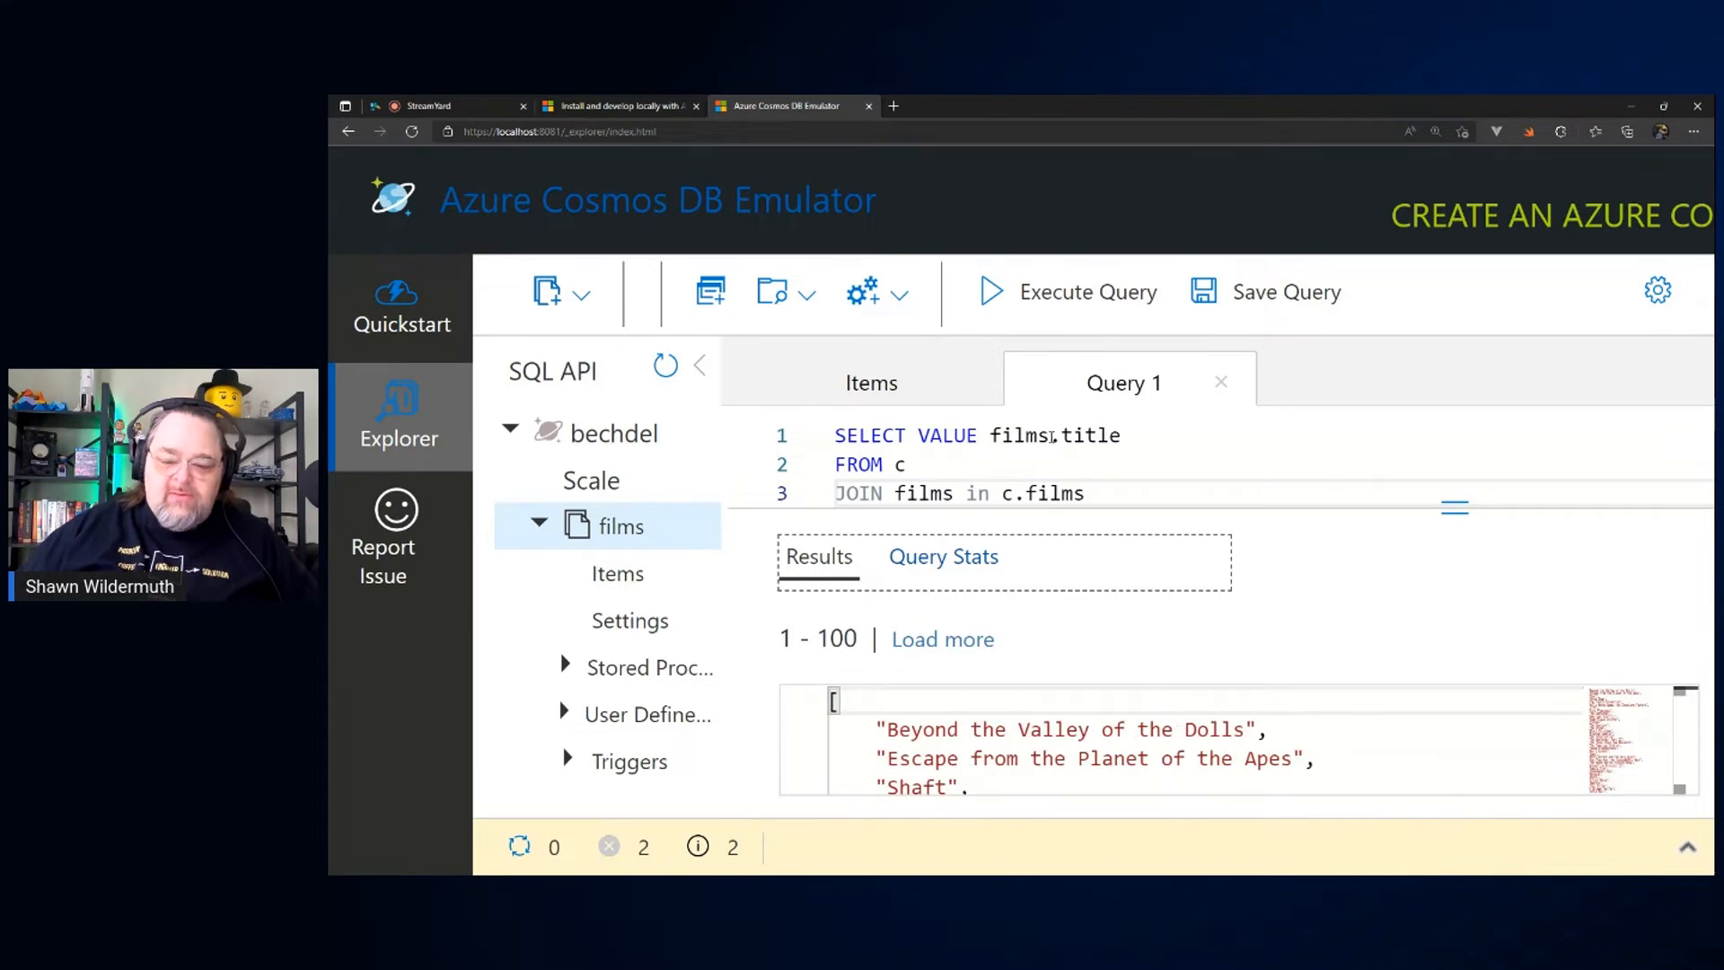
# Step: Remove .title from the SELECT line, execute the query and look through the returned film objects
pyautogui.moveTo(1051, 437); pyautogui.dragTo(1124, 437)
pyautogui.press('BackSpace')
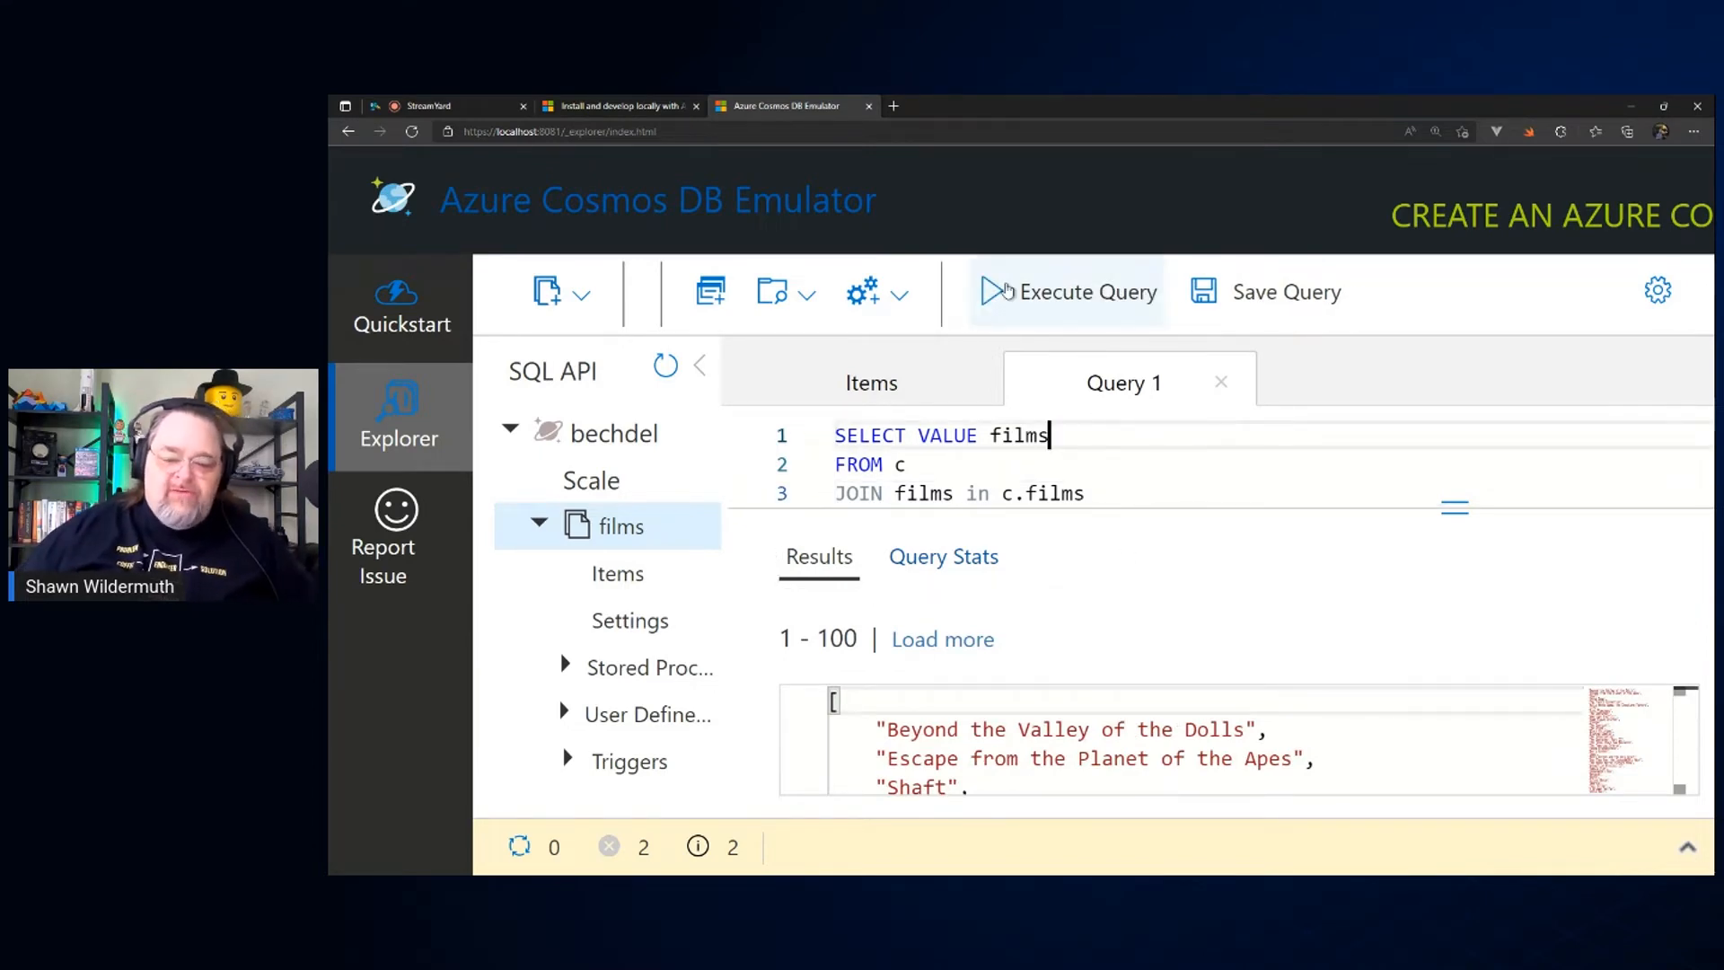
pyautogui.click(1007, 292)
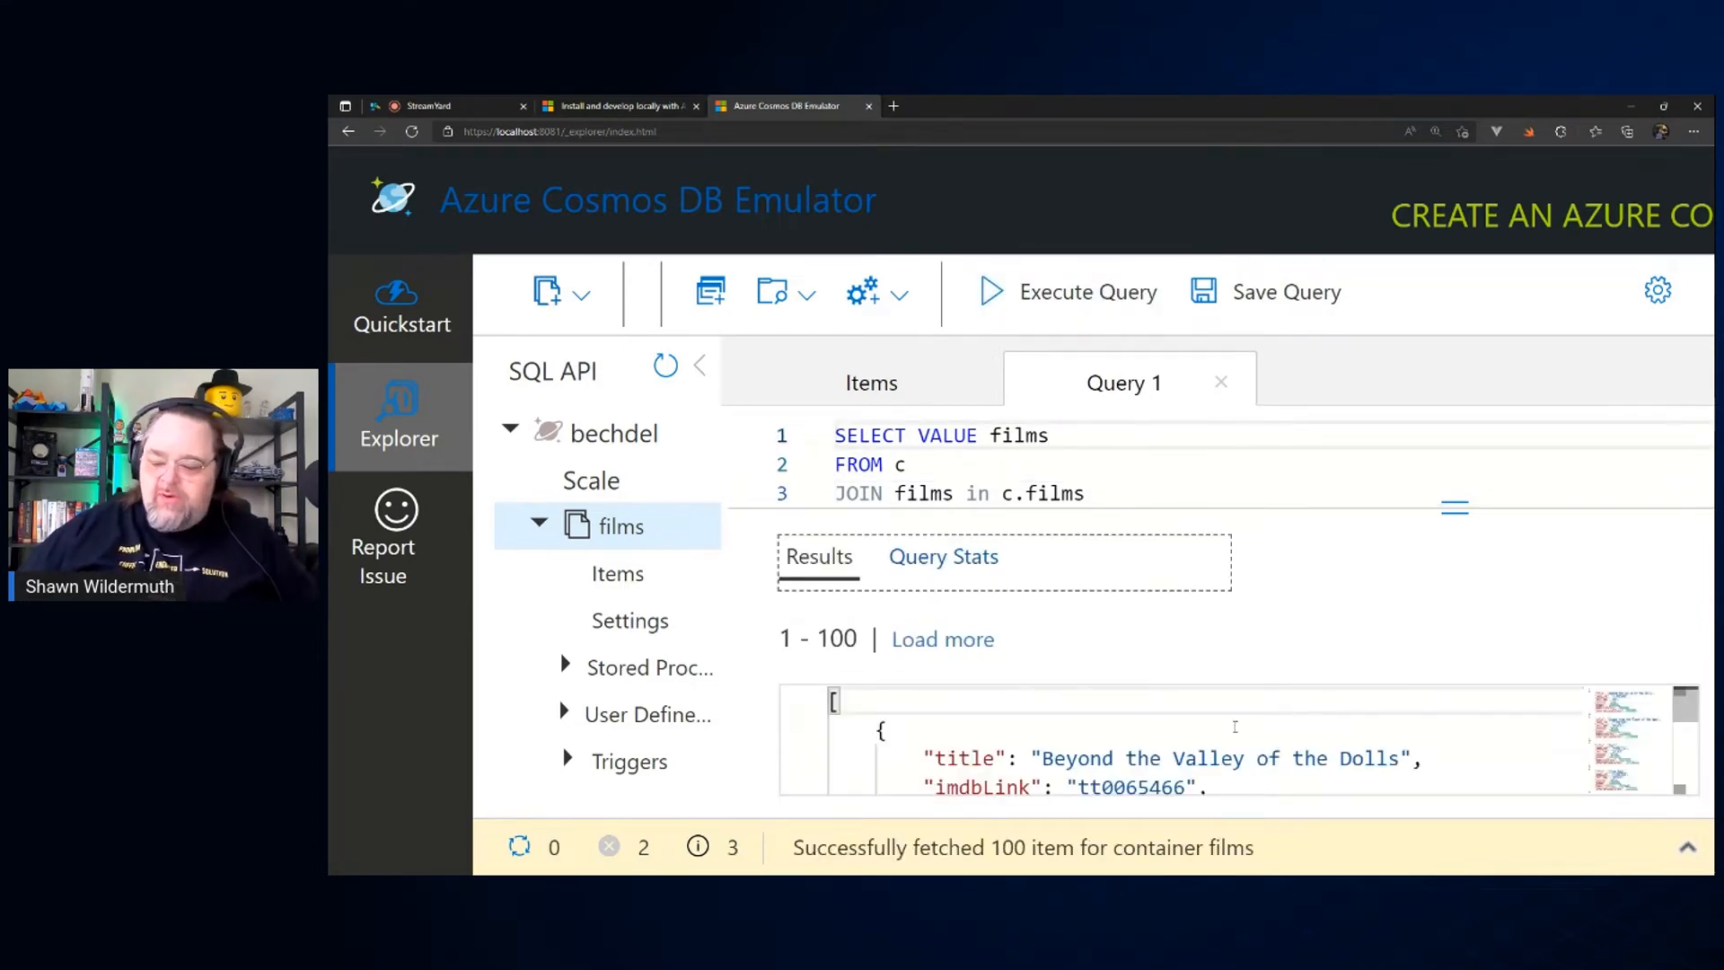
pyautogui.scroll(-2, 1236, 726)
pyautogui.scroll(2, 1236, 726)
pyautogui.scroll(-4, 1236, 726)
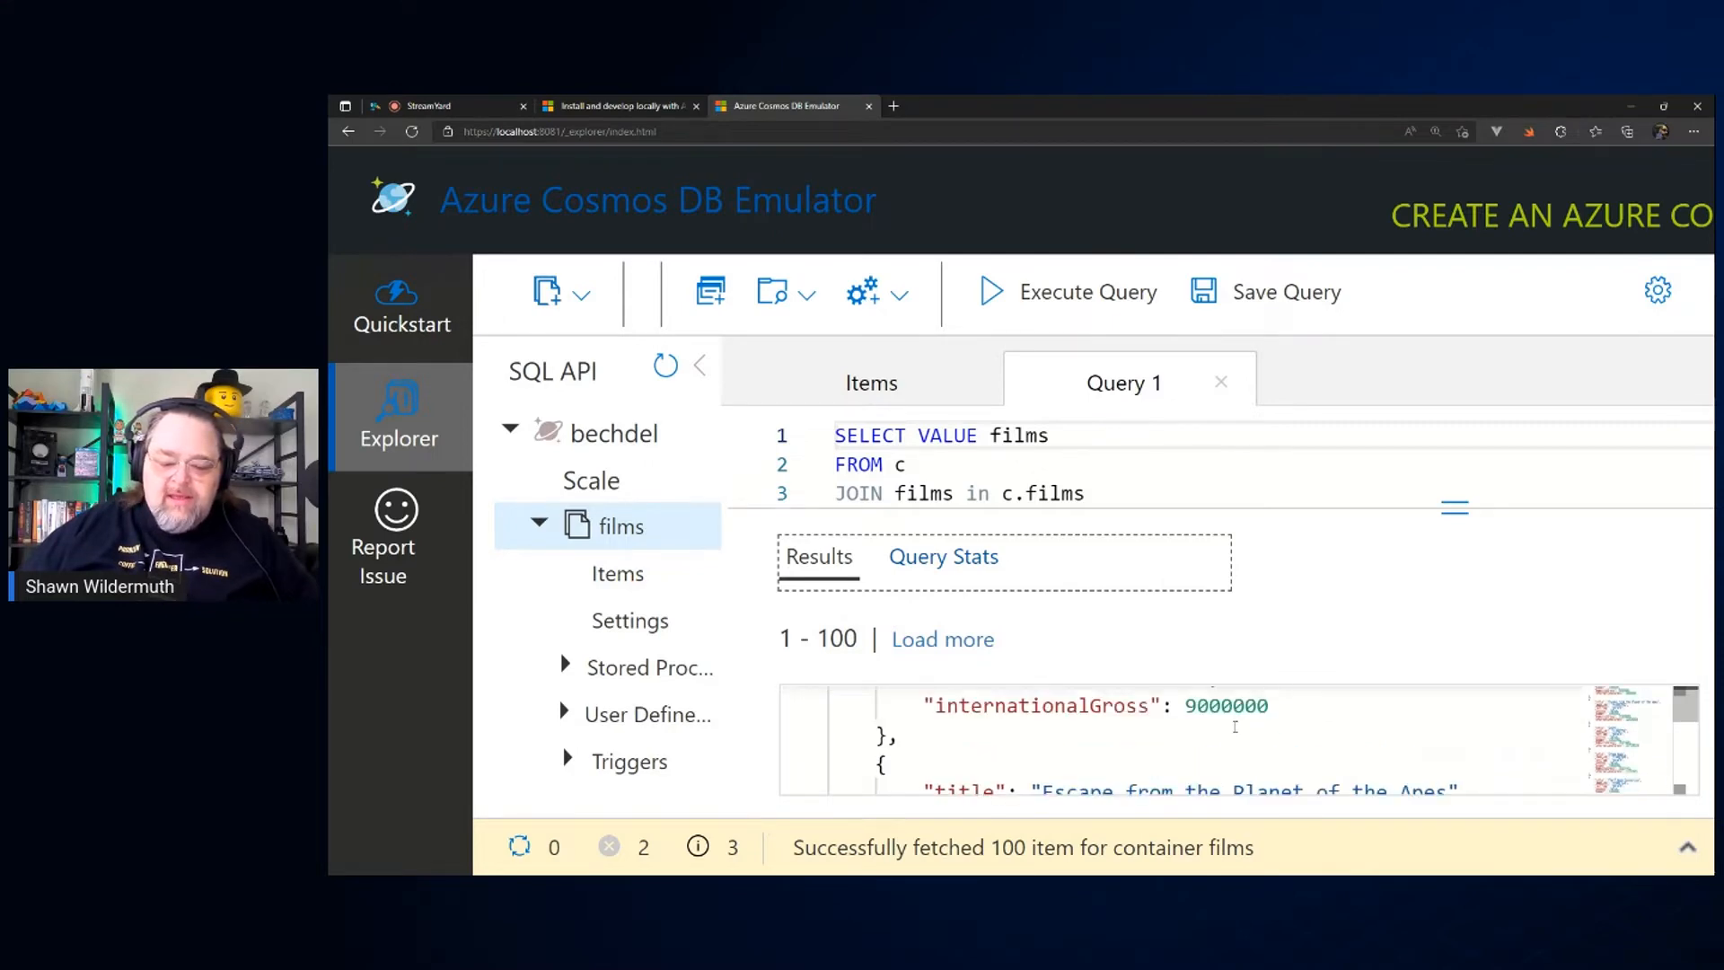
pyautogui.scroll(2, 1236, 726)
pyautogui.scroll(3, 1236, 726)
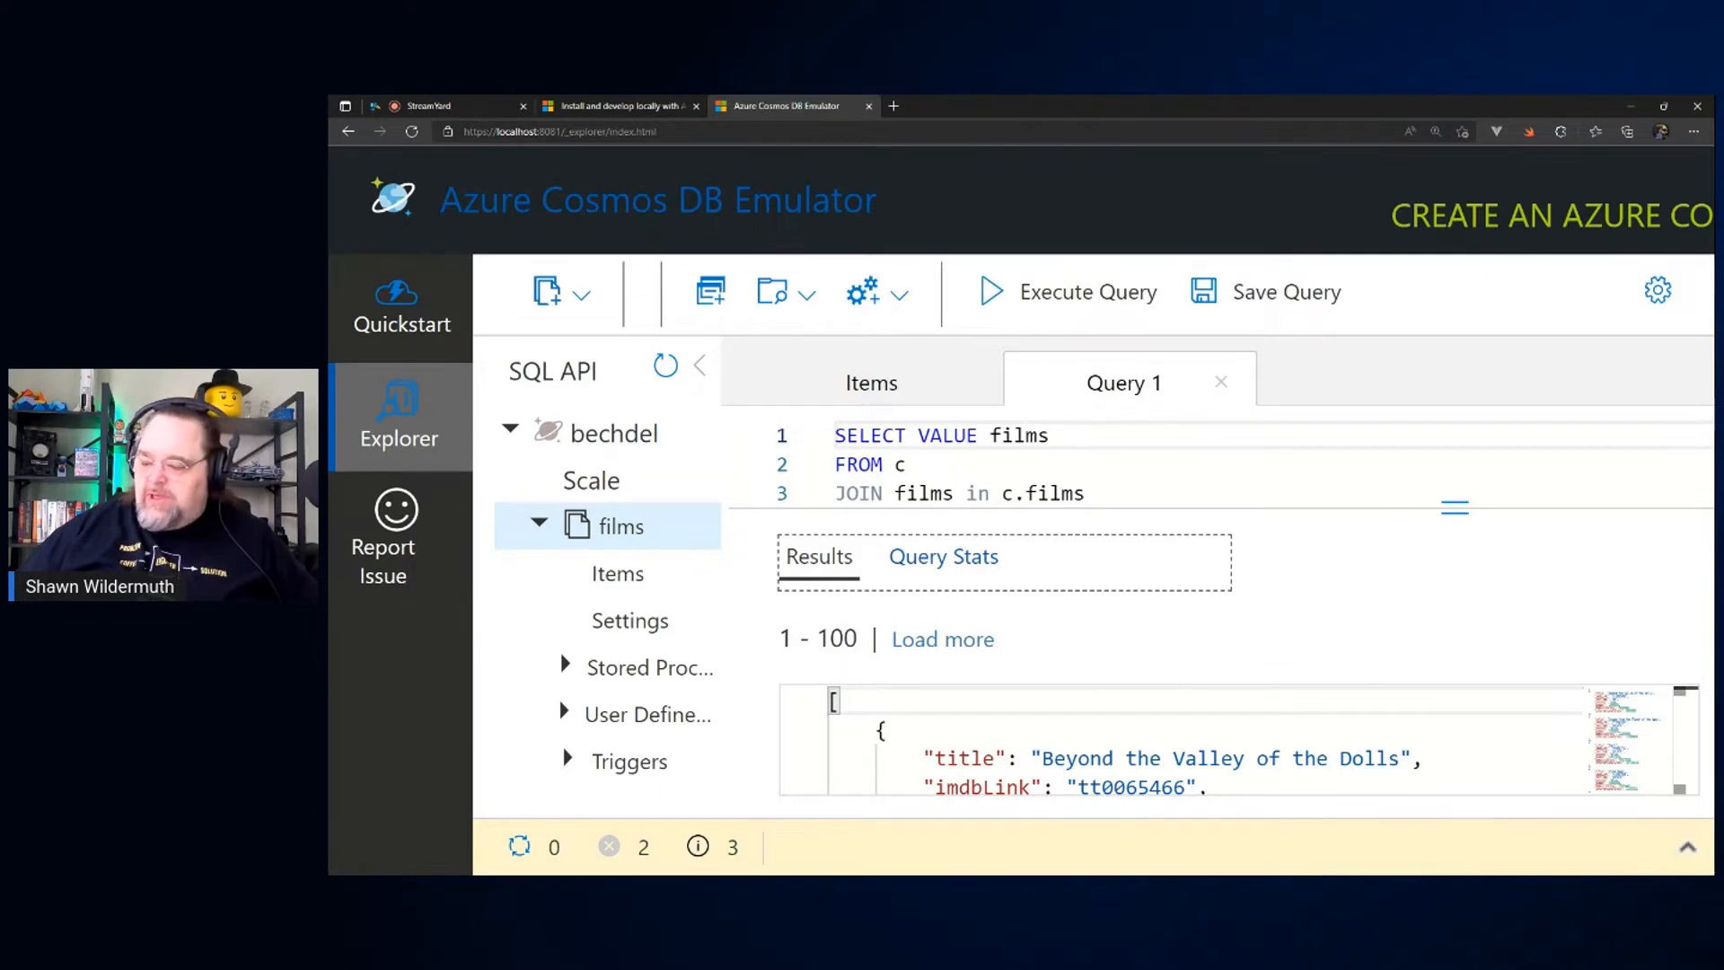
# Step: Add the line WHERE c.year = 2013 to the end of the query and execute it
pyautogui.hotkey('alt', 'Tab')
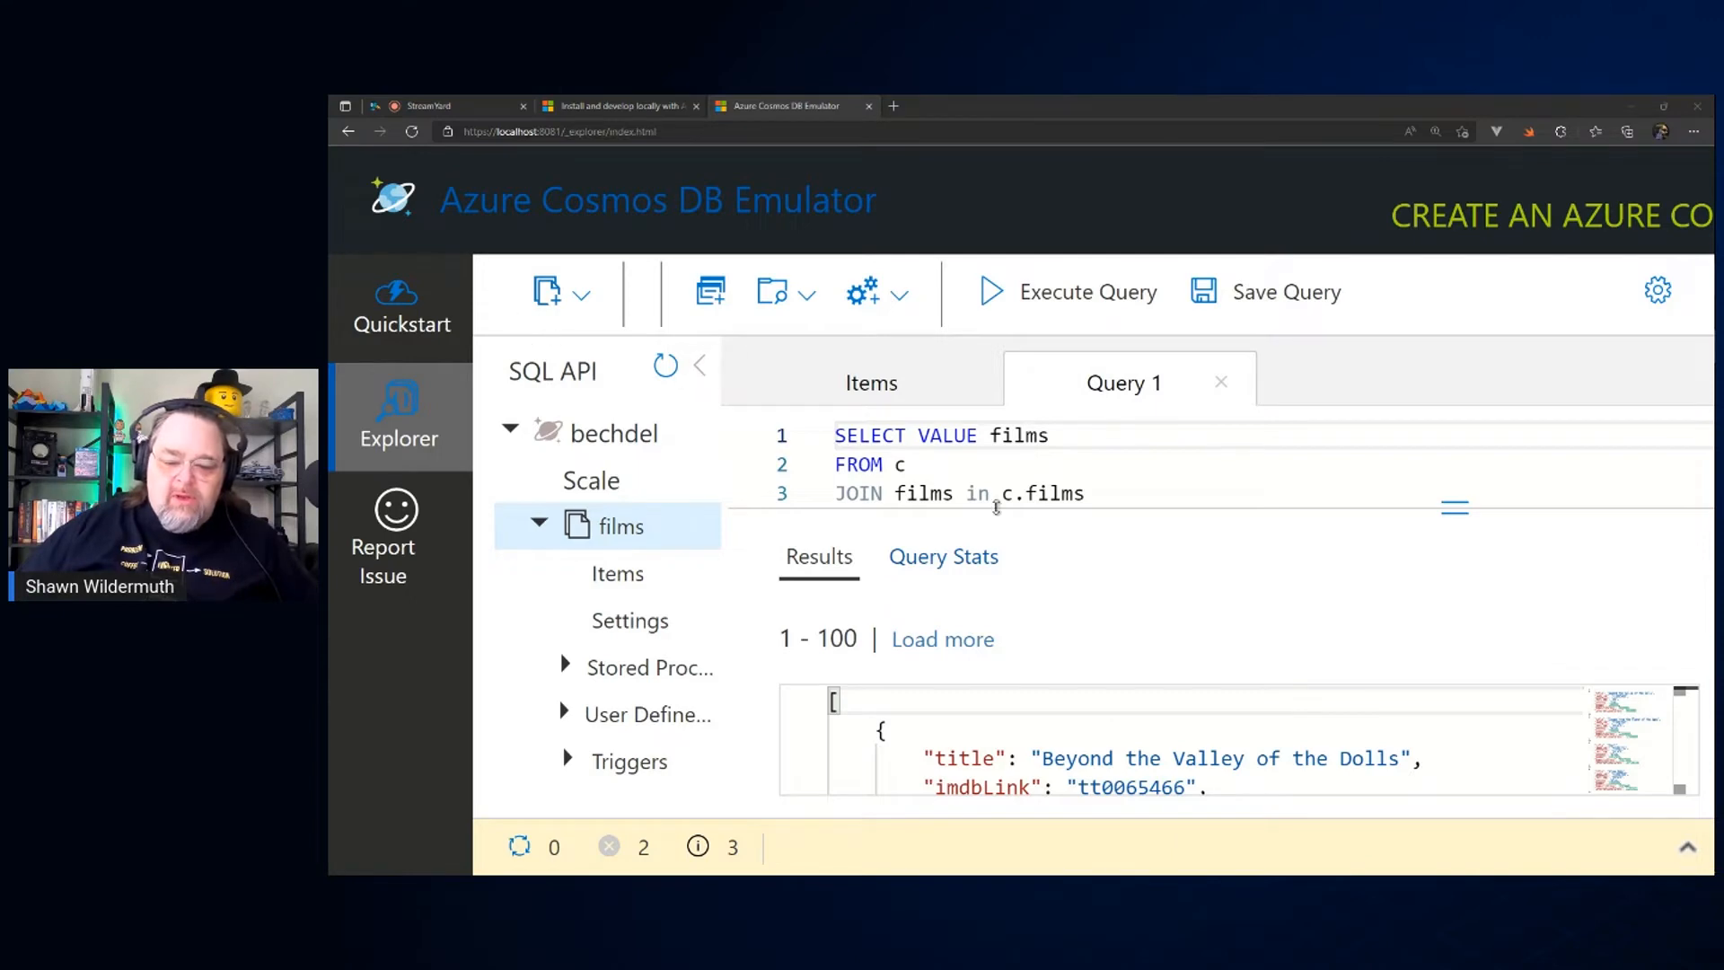
pyautogui.click(1104, 502)
pyautogui.press('Return')
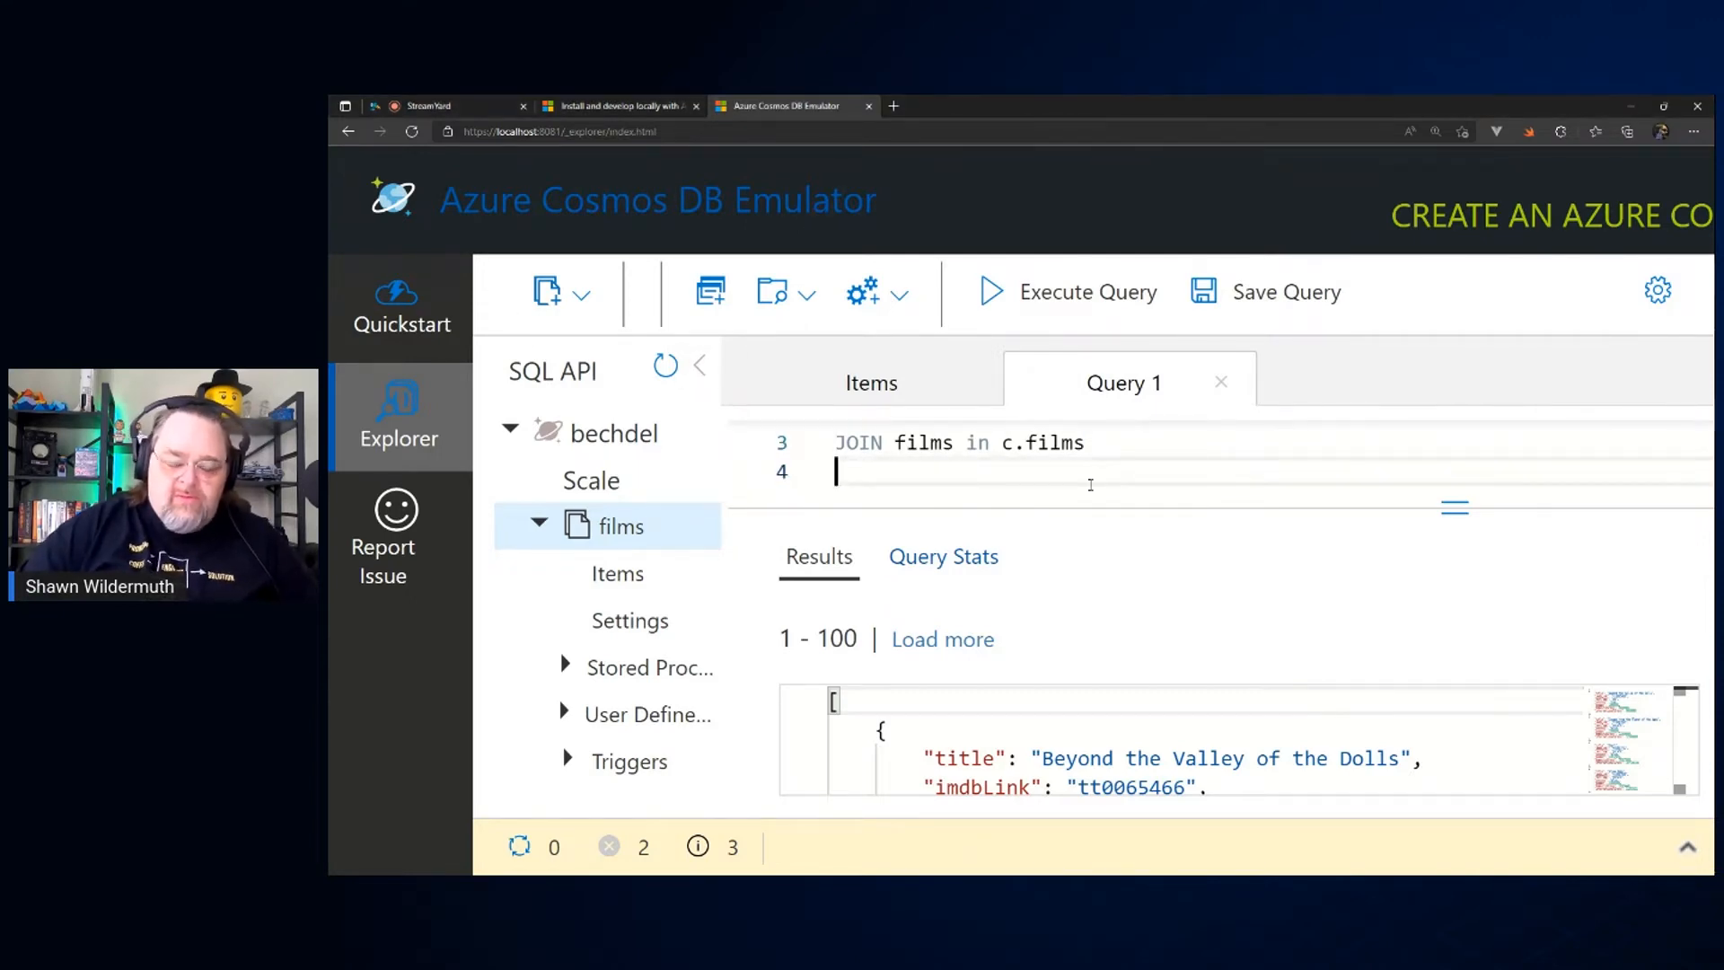
pyautogui.write('WHERE c.')
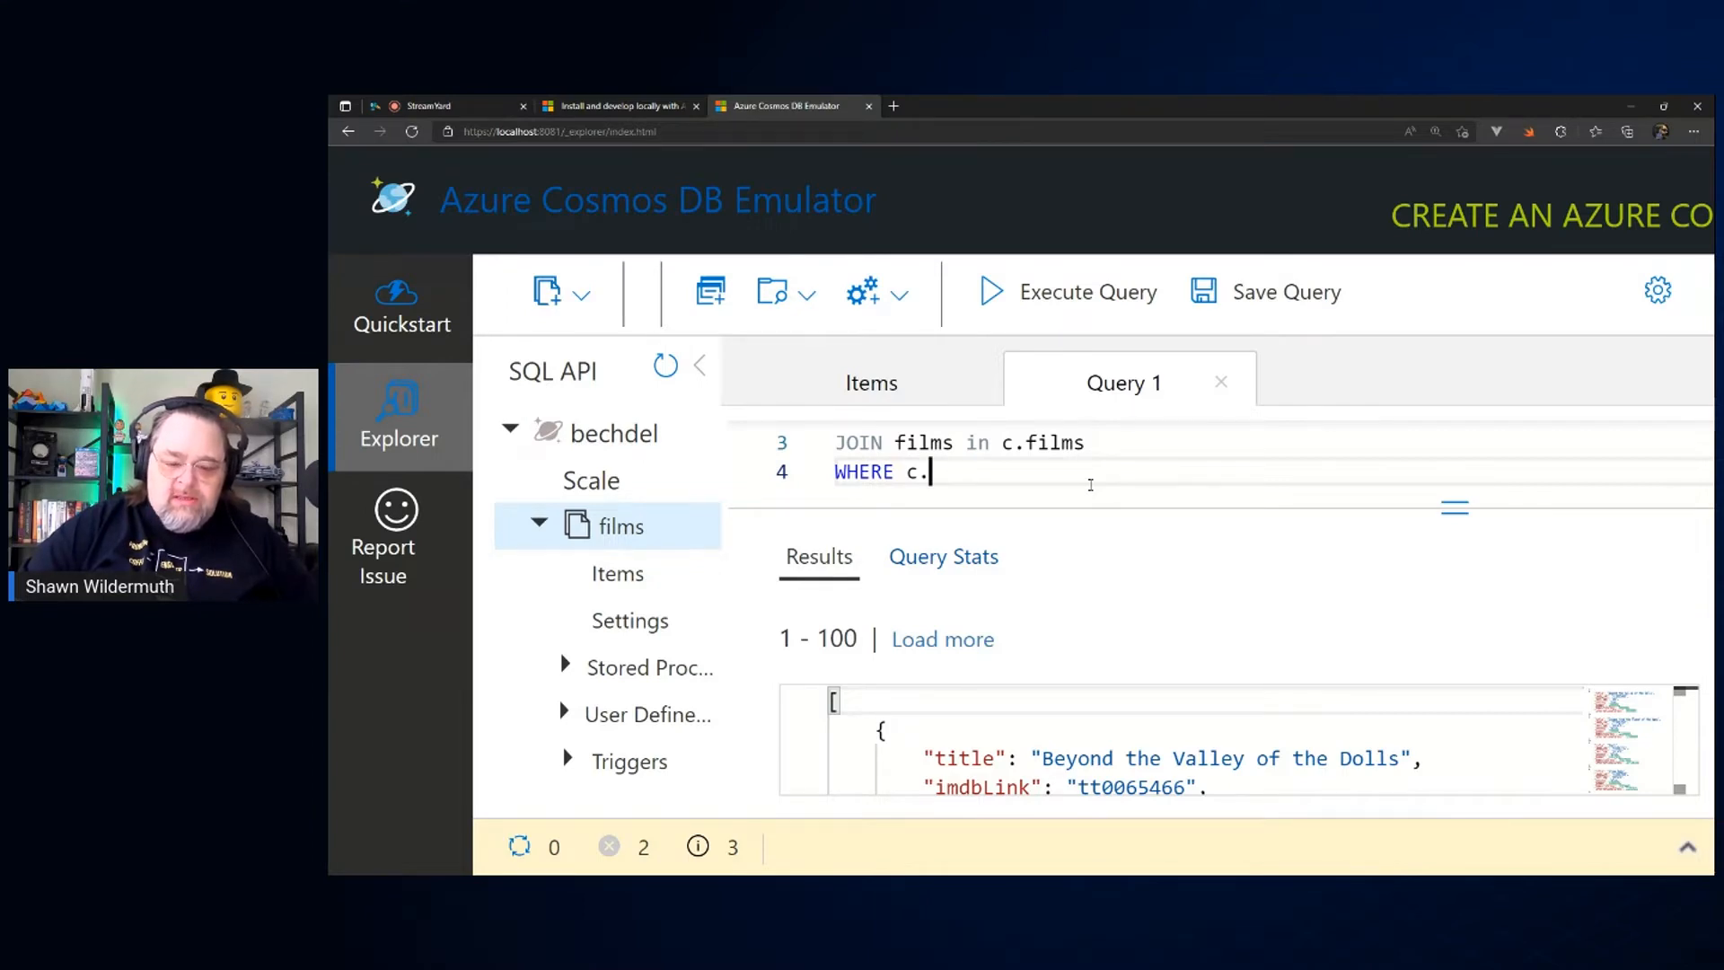
pyautogui.write('year ==2')
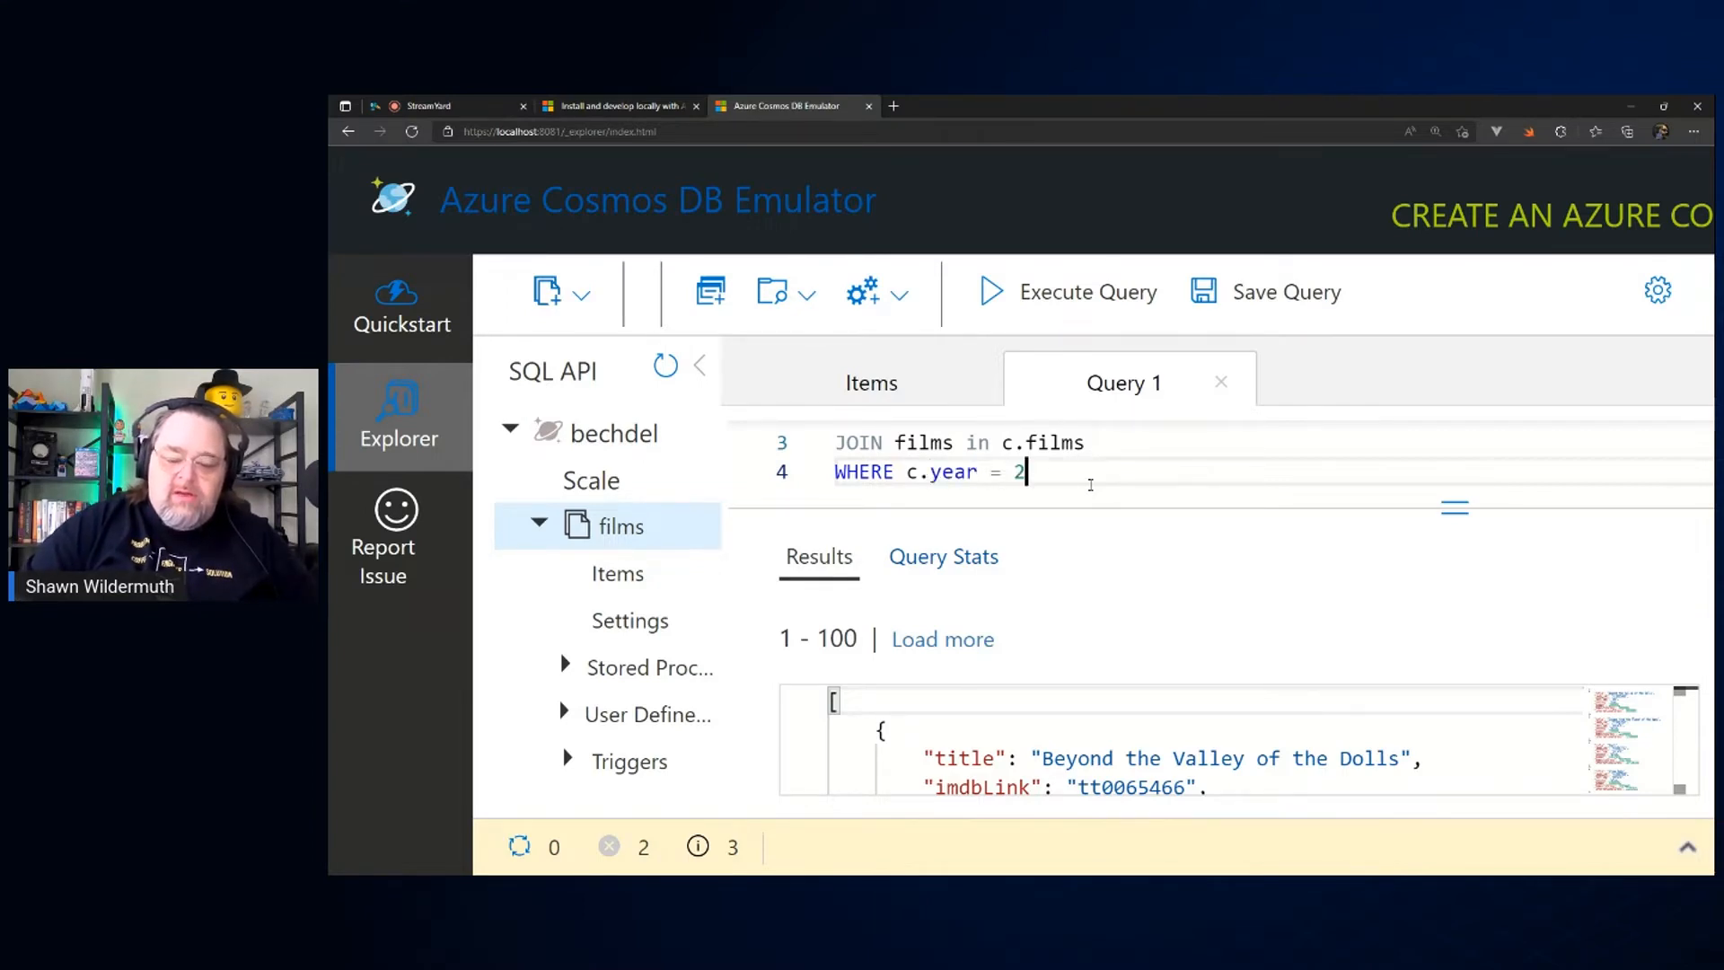
pyautogui.write('013')
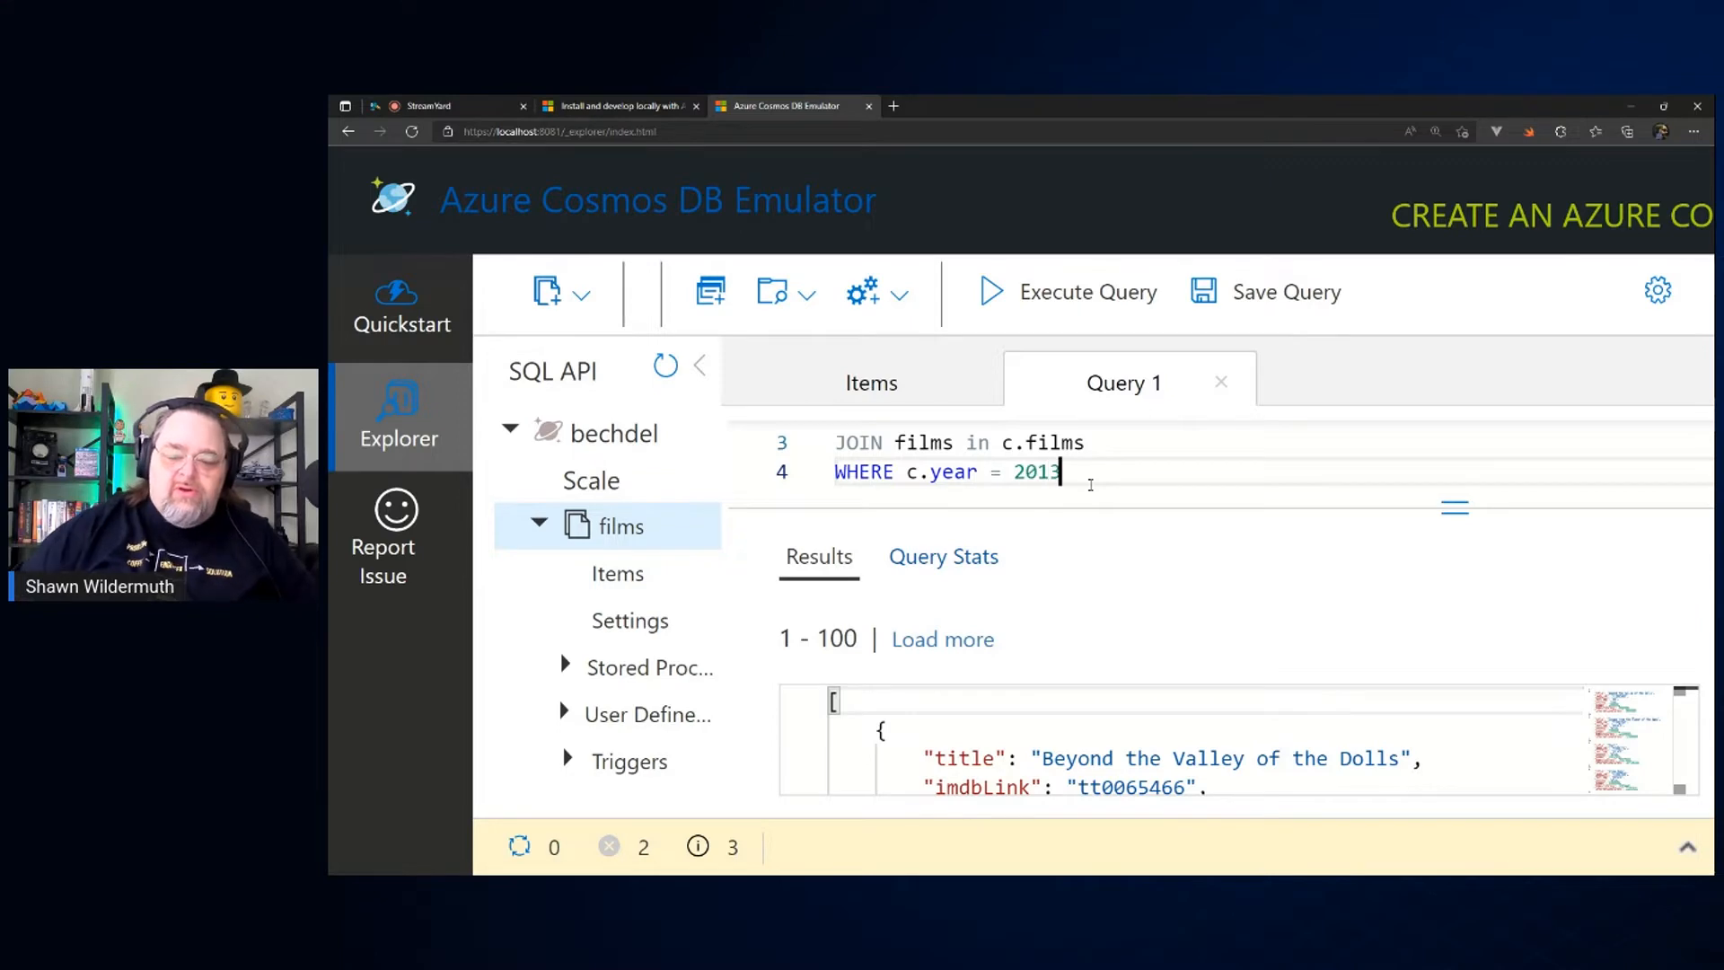
pyautogui.click(1018, 296)
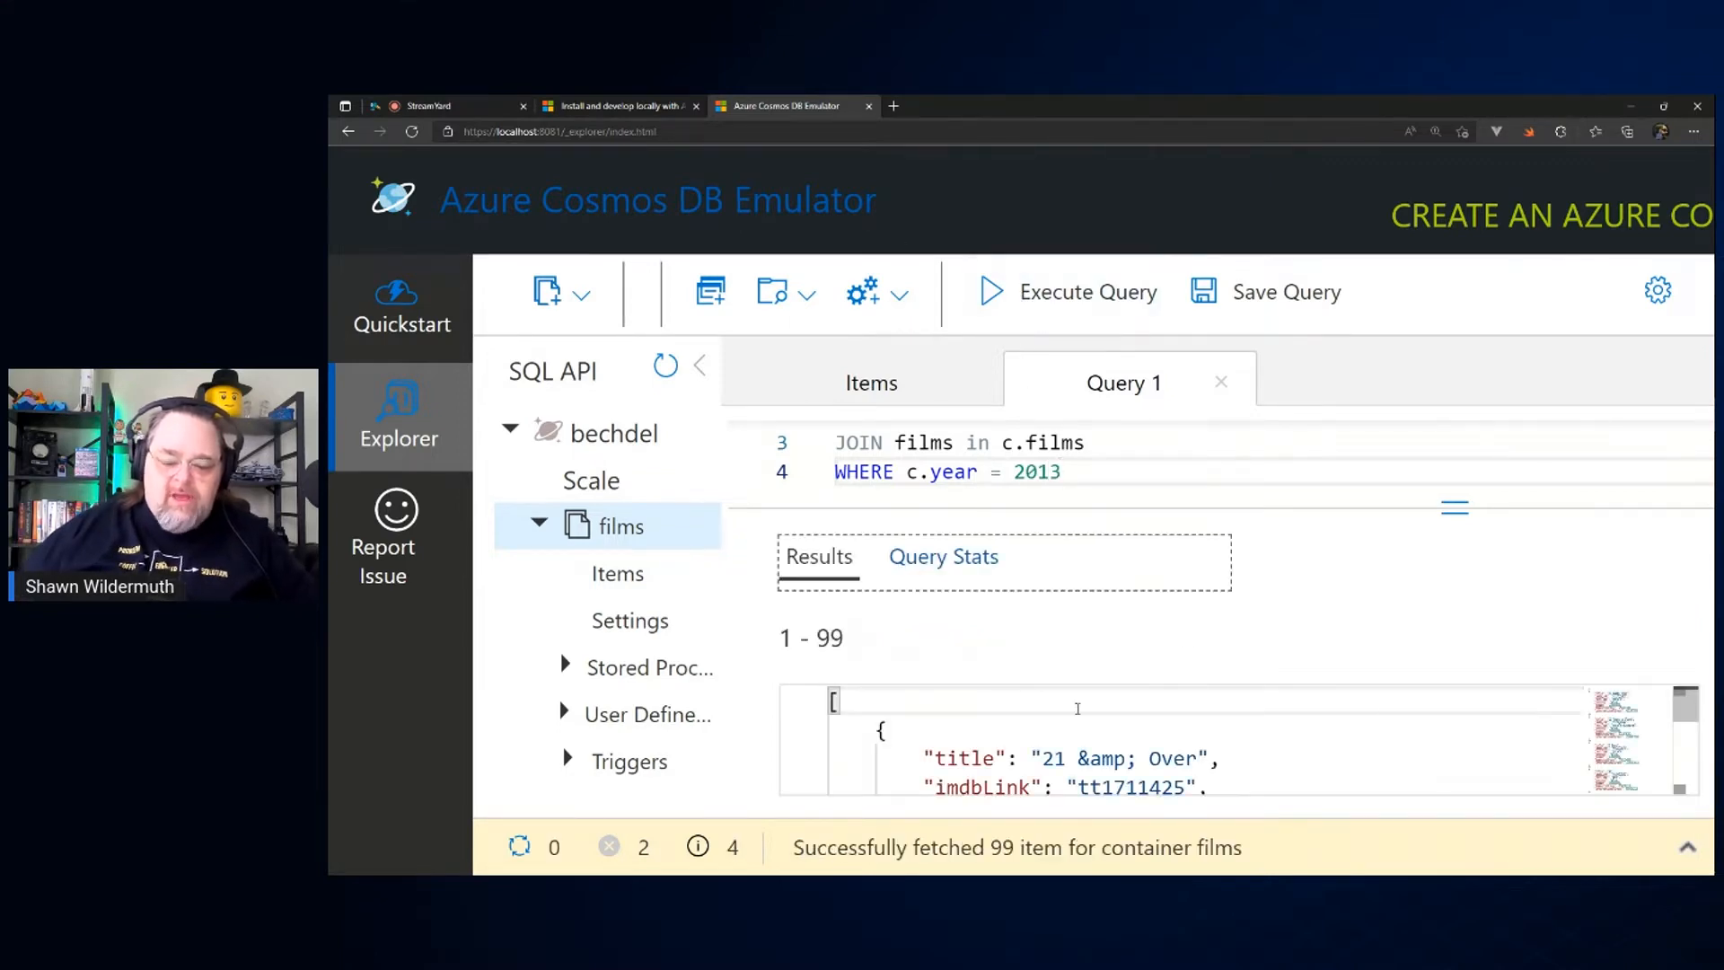
# Step: Look through the returned 2013 films and enlarge the query editor area to show the whole query
pyautogui.scroll(-5, 1252, 732)
pyautogui.scroll(-3, 1252, 732)
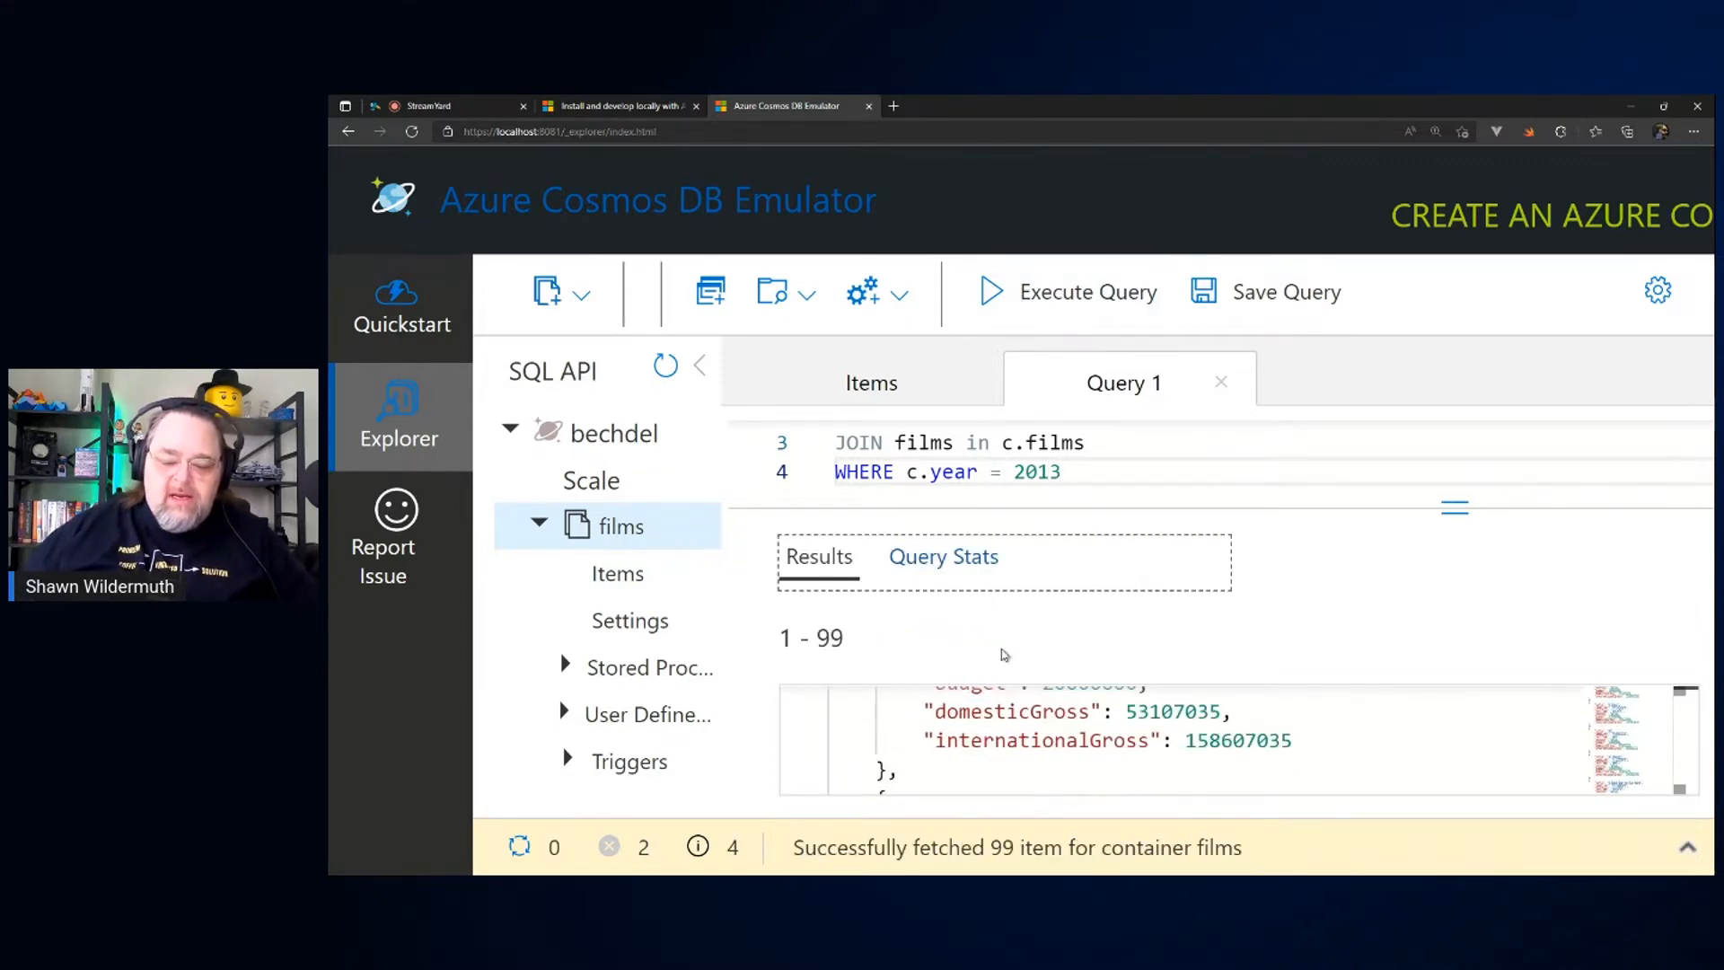
pyautogui.hotkey('ctrl', '-')
pyautogui.hotkey('ctrl', '-')
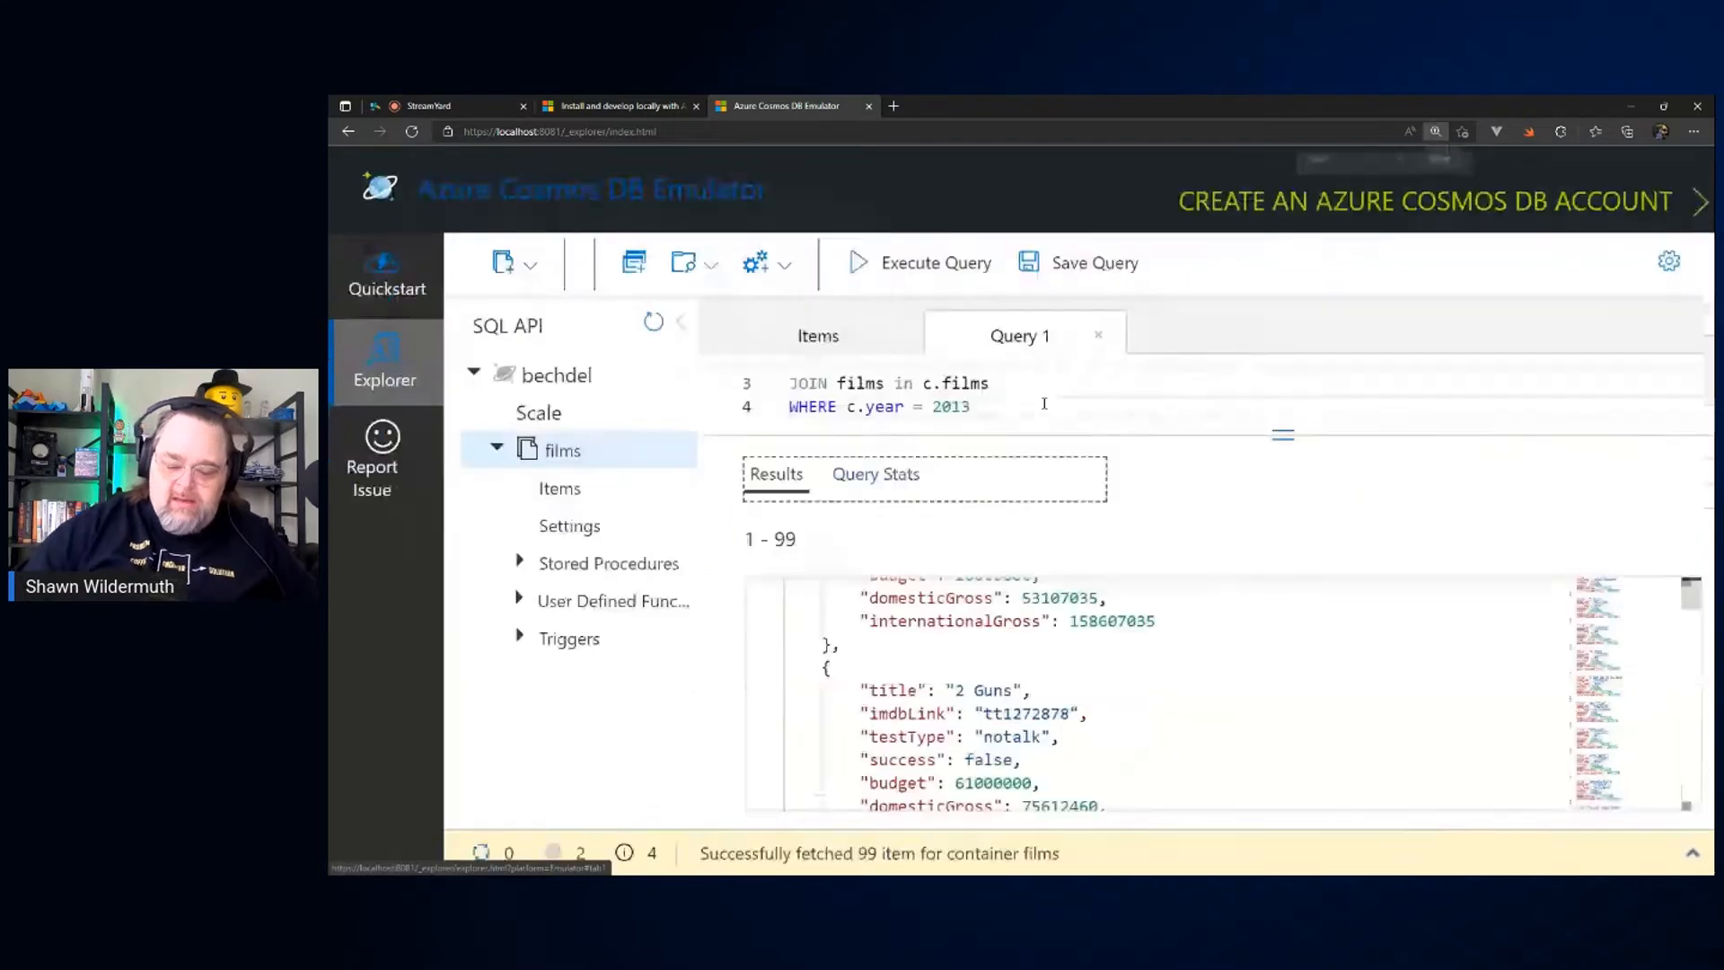
pyautogui.scroll(-8, 998, 613)
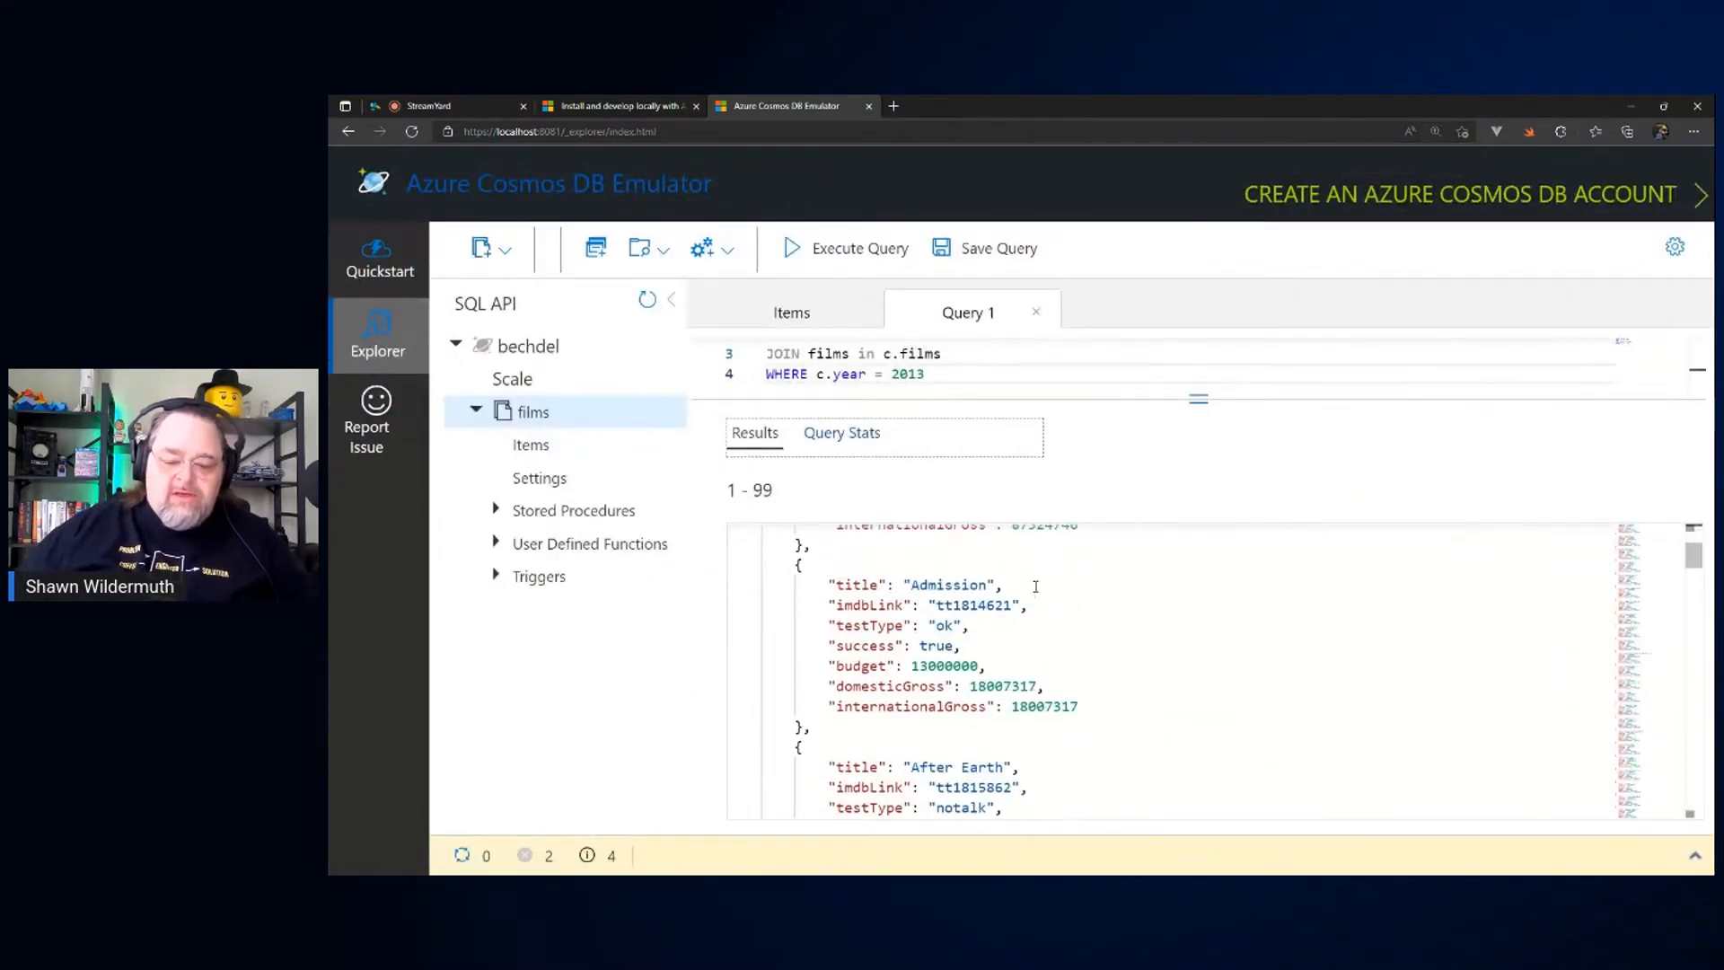
pyautogui.scroll(12, 1037, 575)
pyautogui.scroll(-5, 1037, 575)
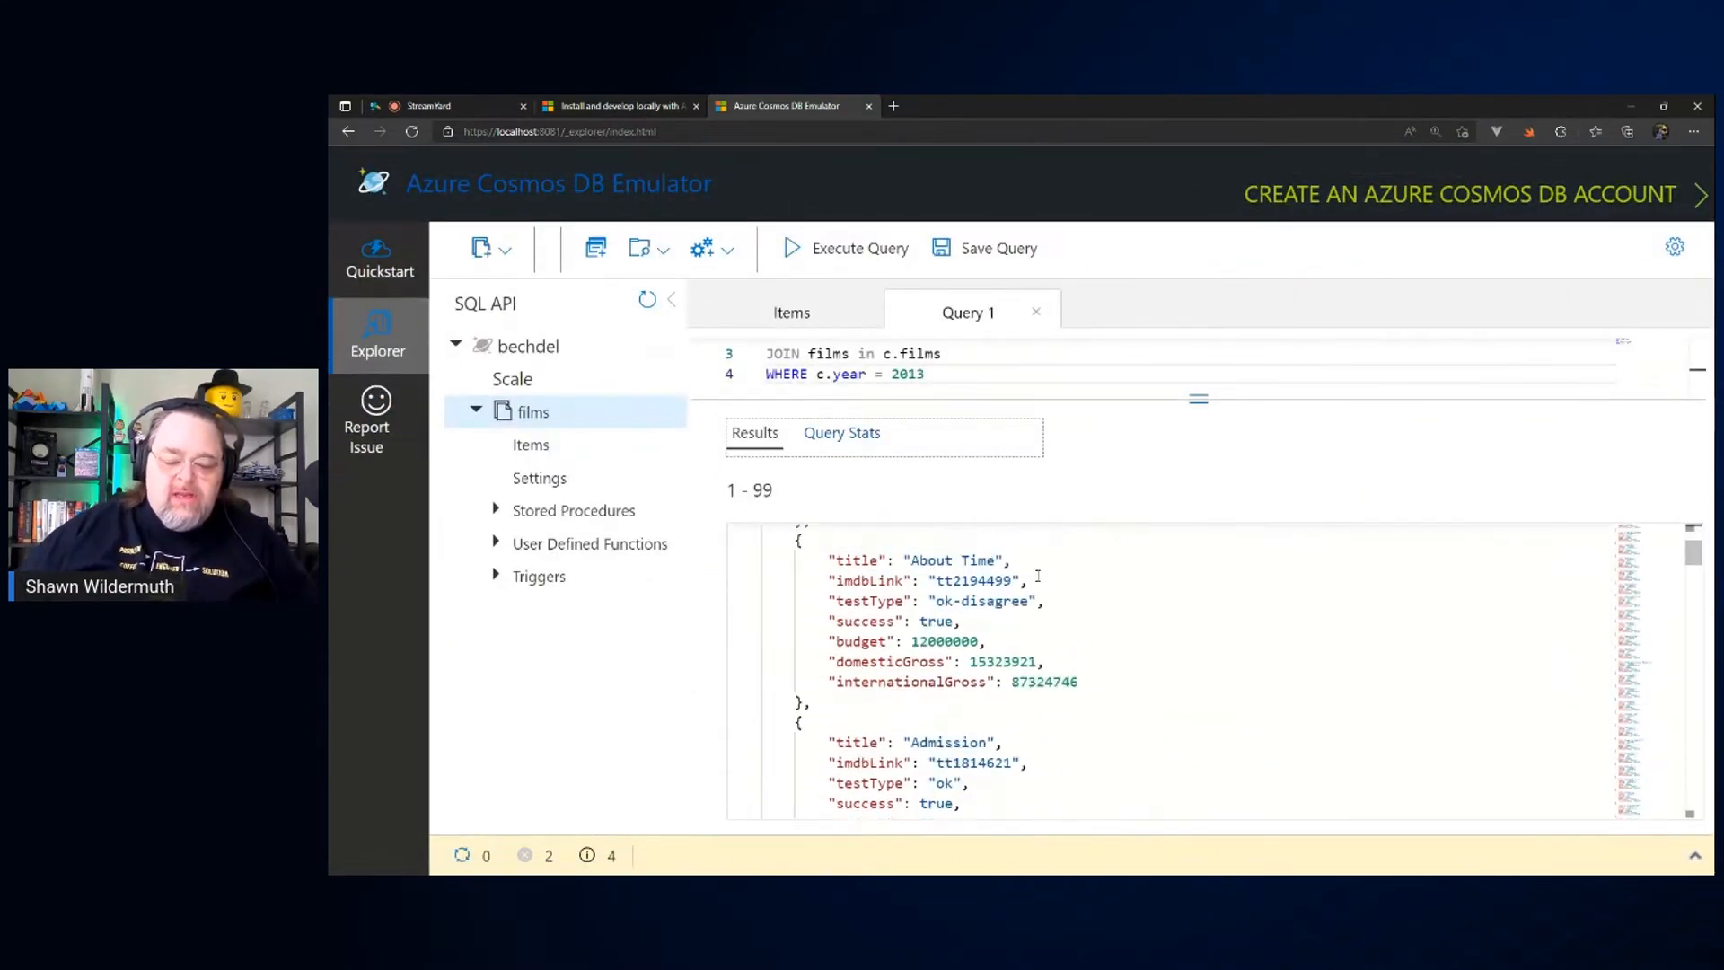
pyautogui.scroll(5, 1036, 557)
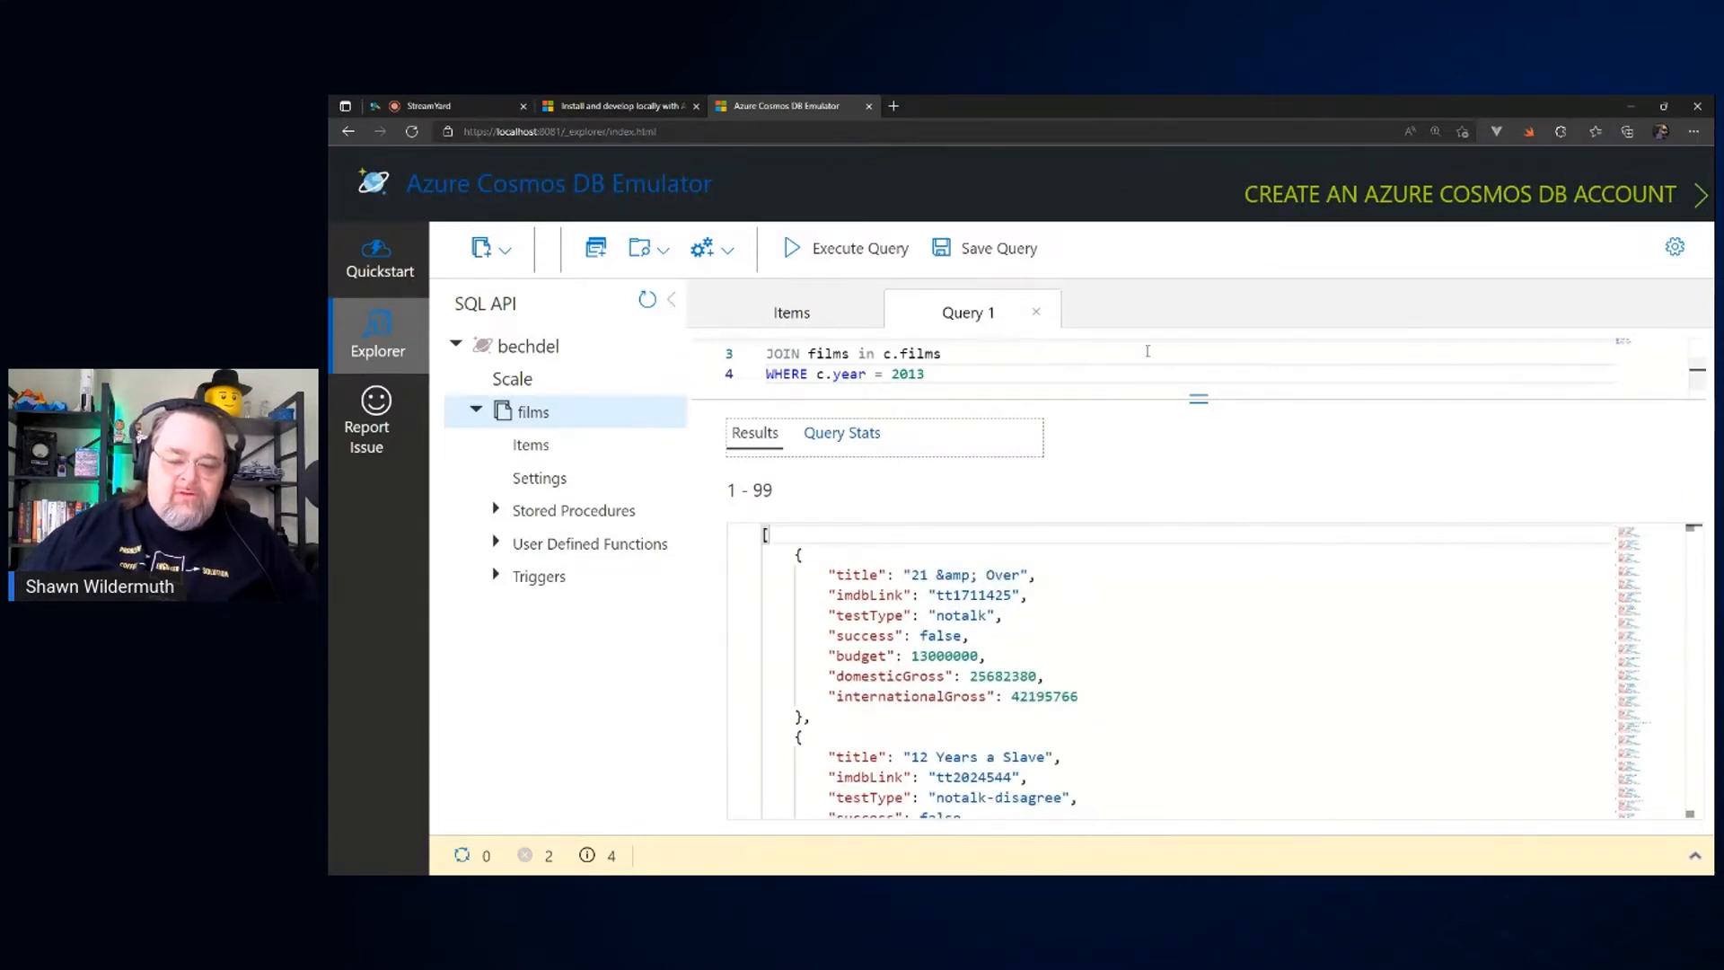
pyautogui.scroll(1, 1013, 367)
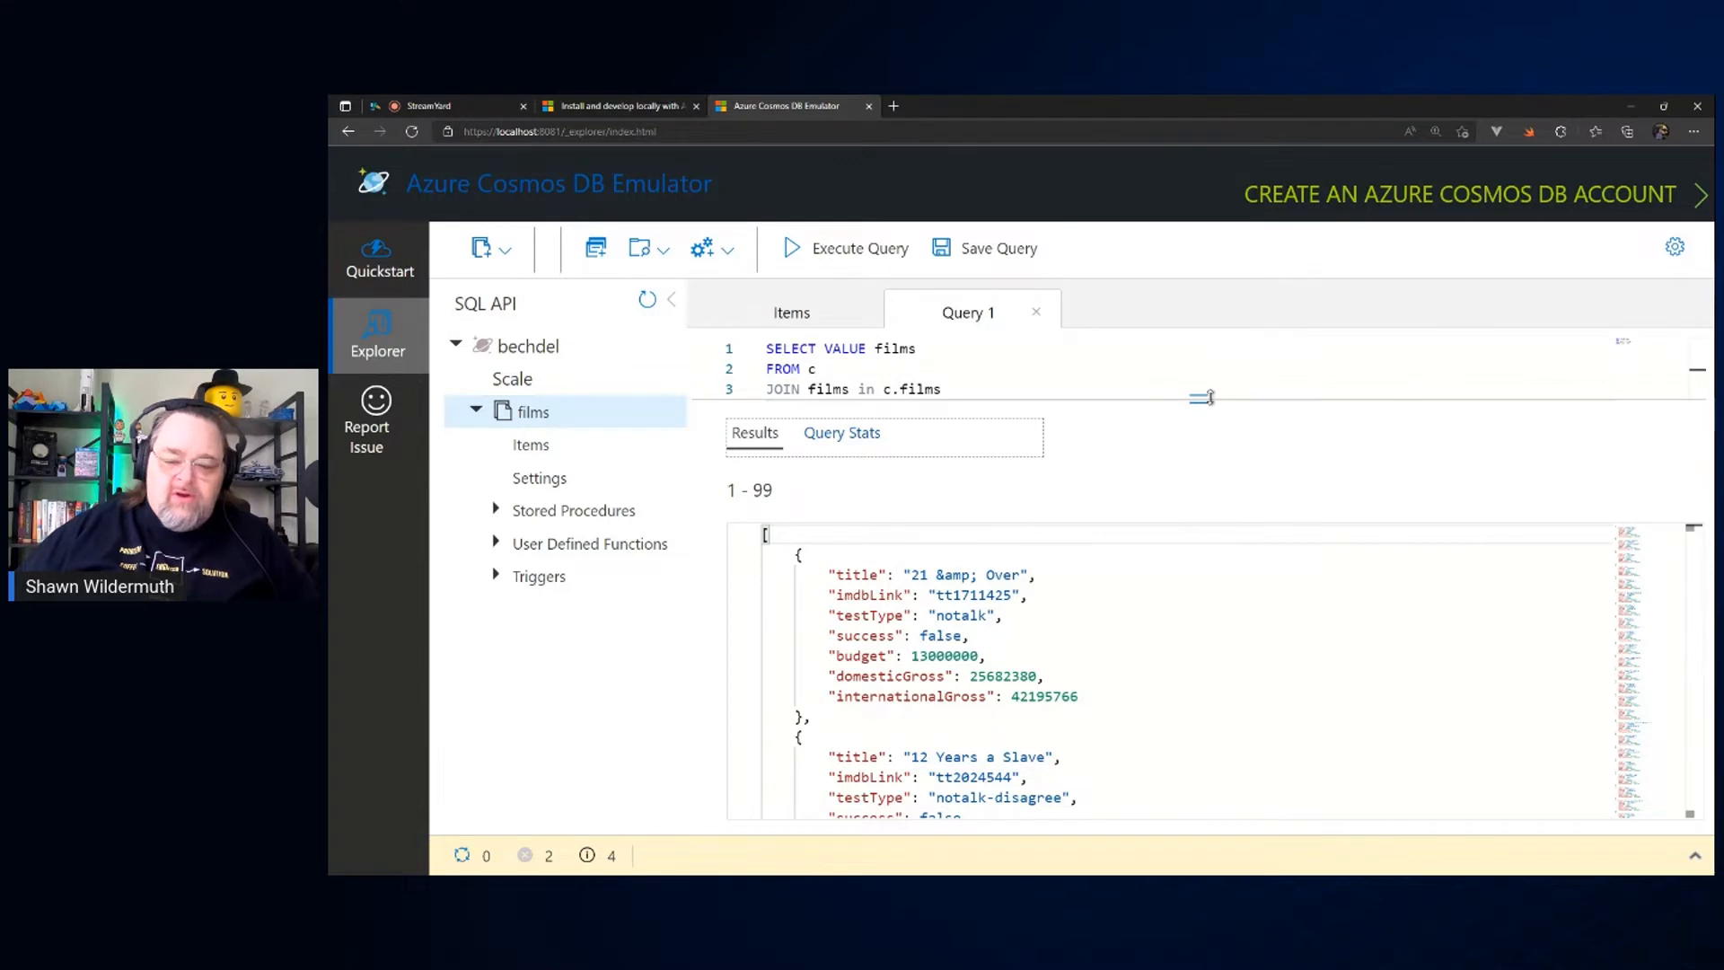
pyautogui.moveTo(1201, 395); pyautogui.dragTo(1197, 529)
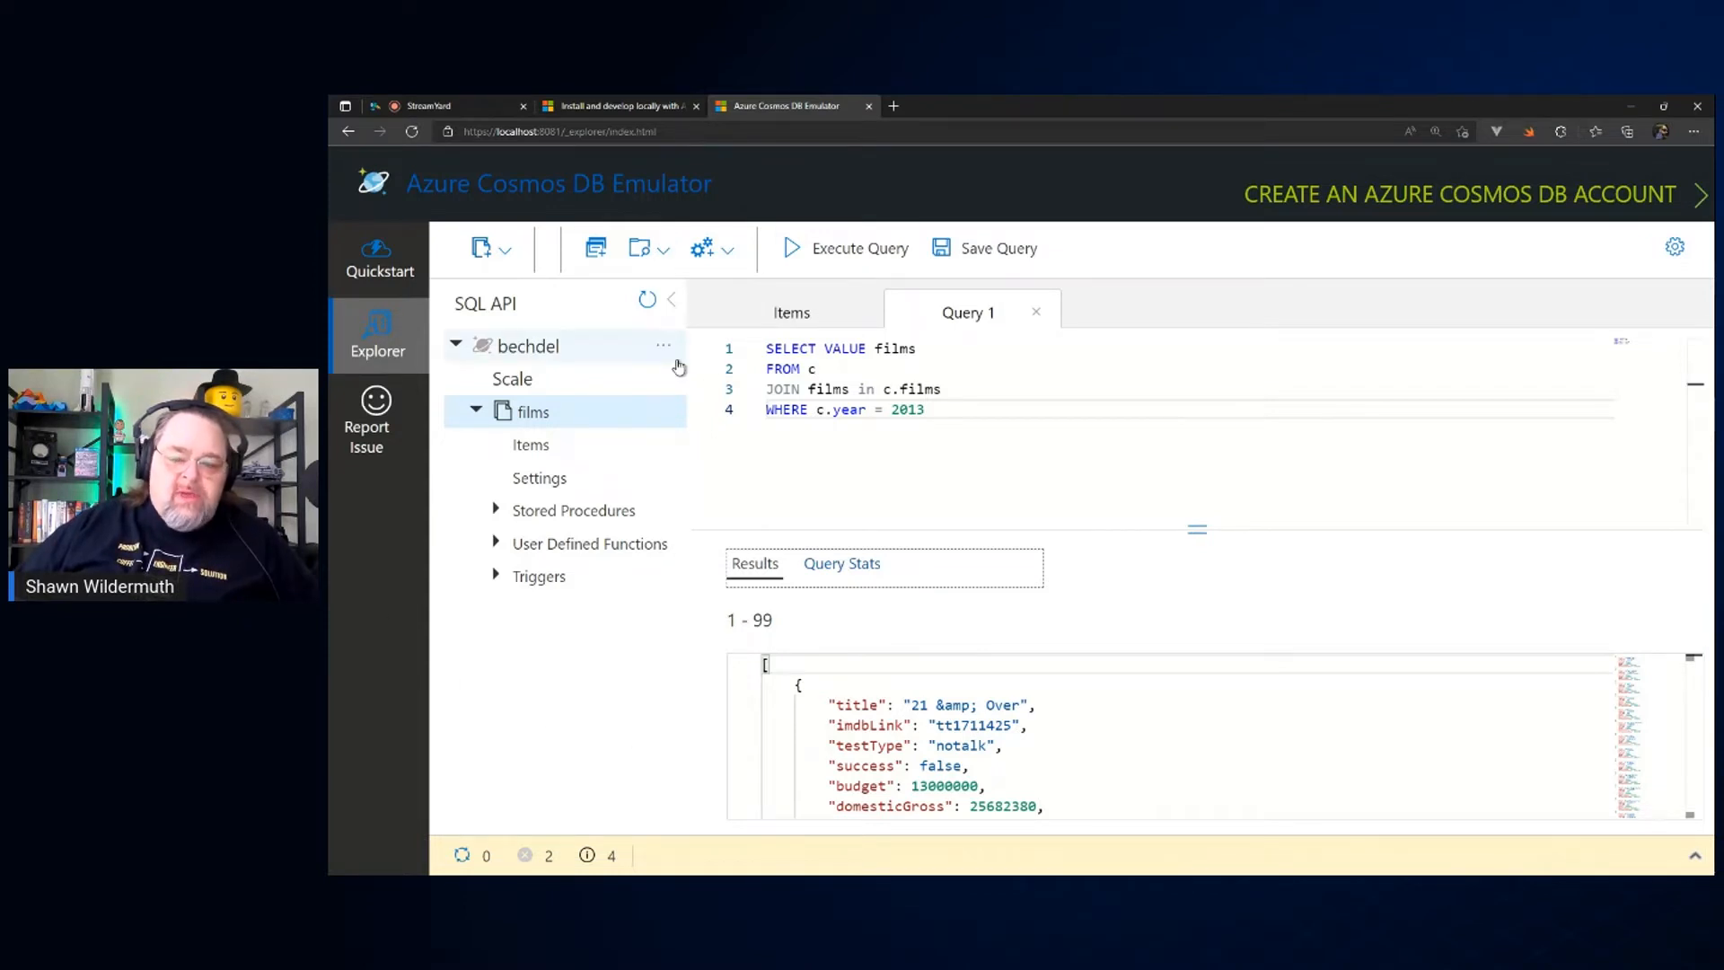
# Step: Switch to Visual Studio Code, dismiss the vscode-icons notification and open the Azure view
pyautogui.moveTo(1694, 346)
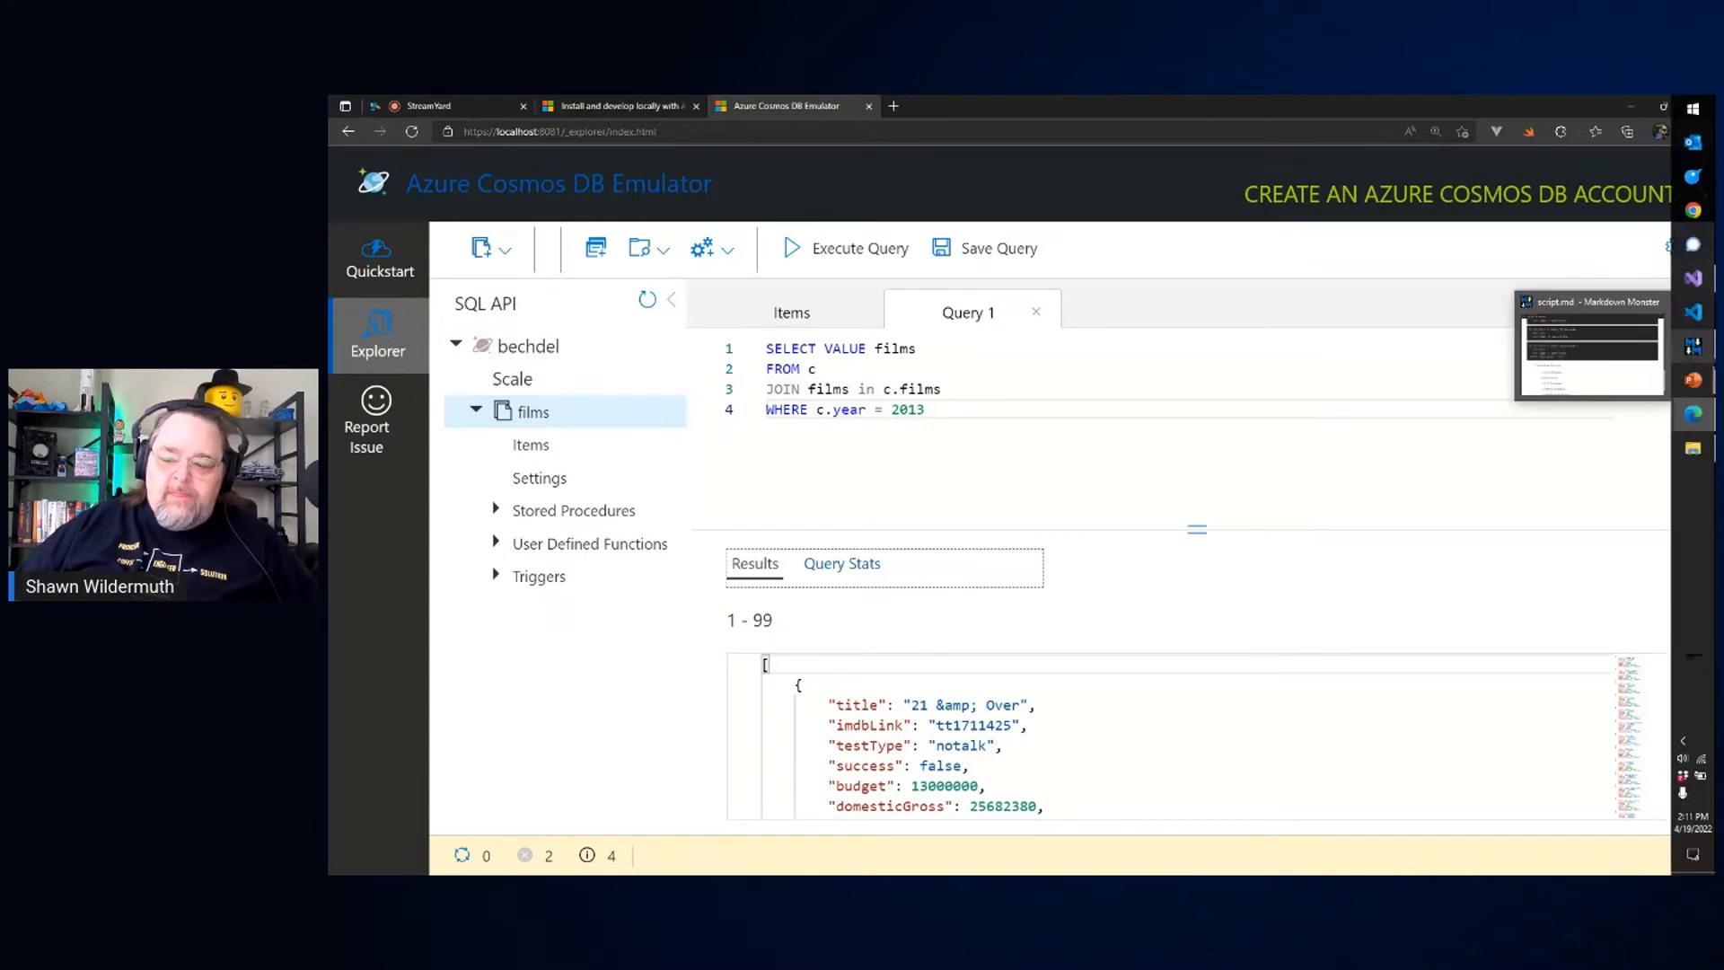
pyautogui.click(1696, 314)
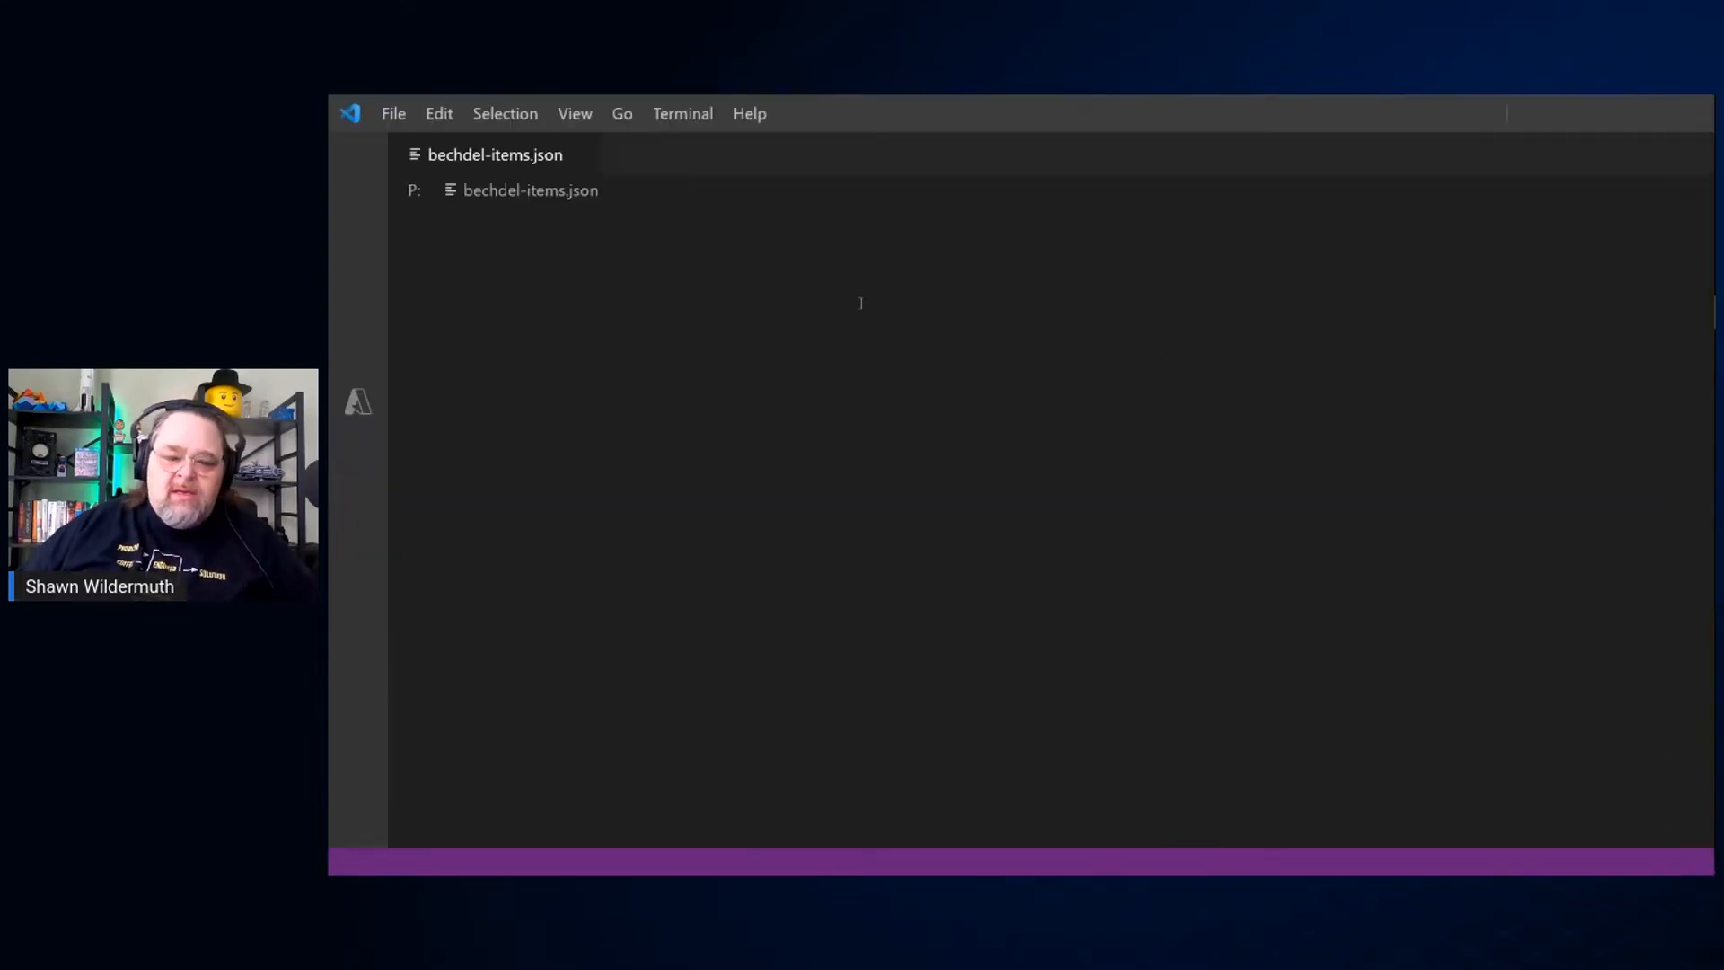
pyautogui.click(1685, 114)
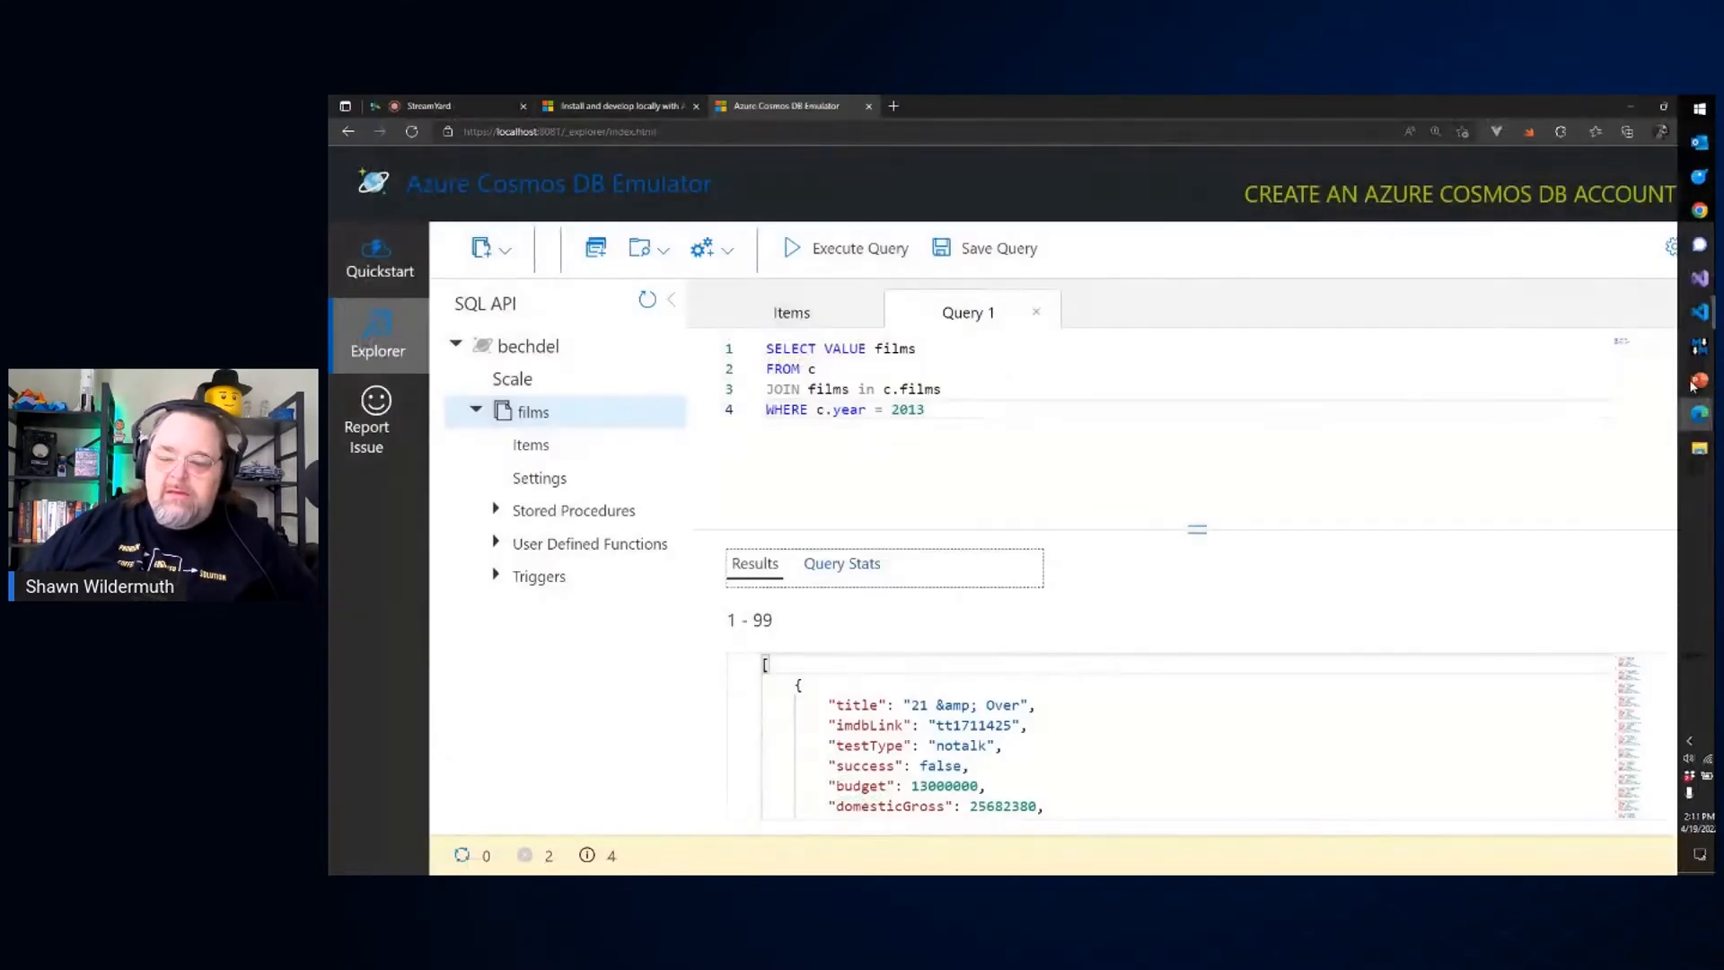
pyautogui.click(1698, 312)
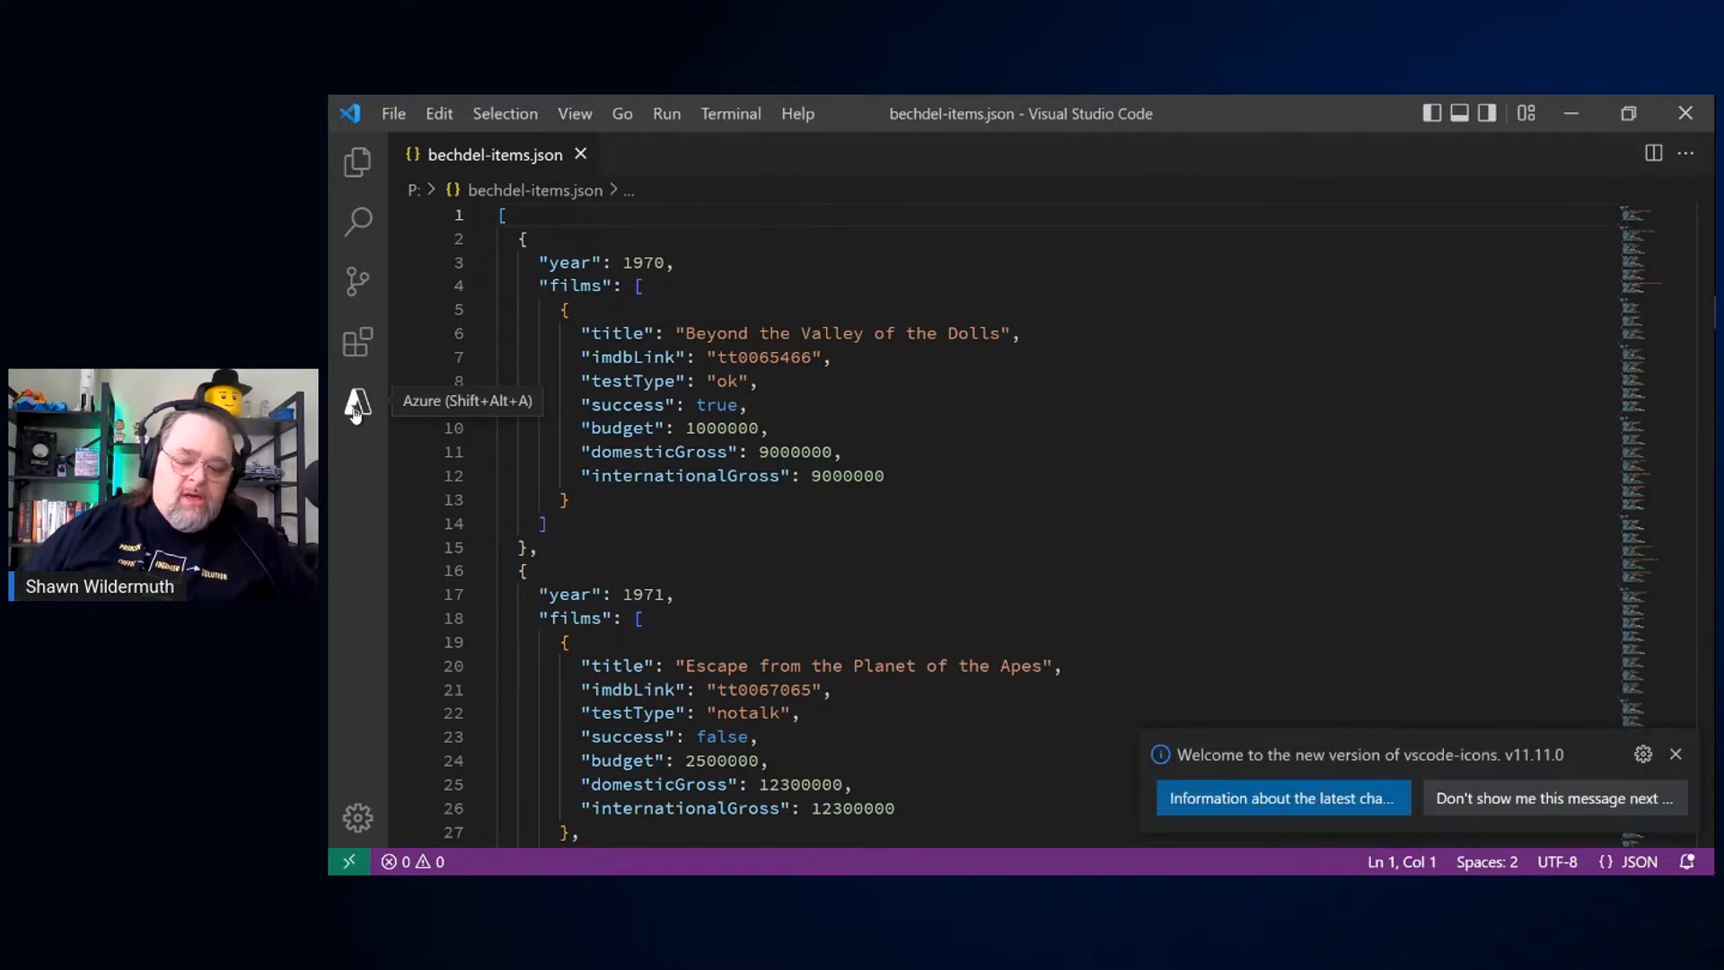
pyautogui.click(1676, 755)
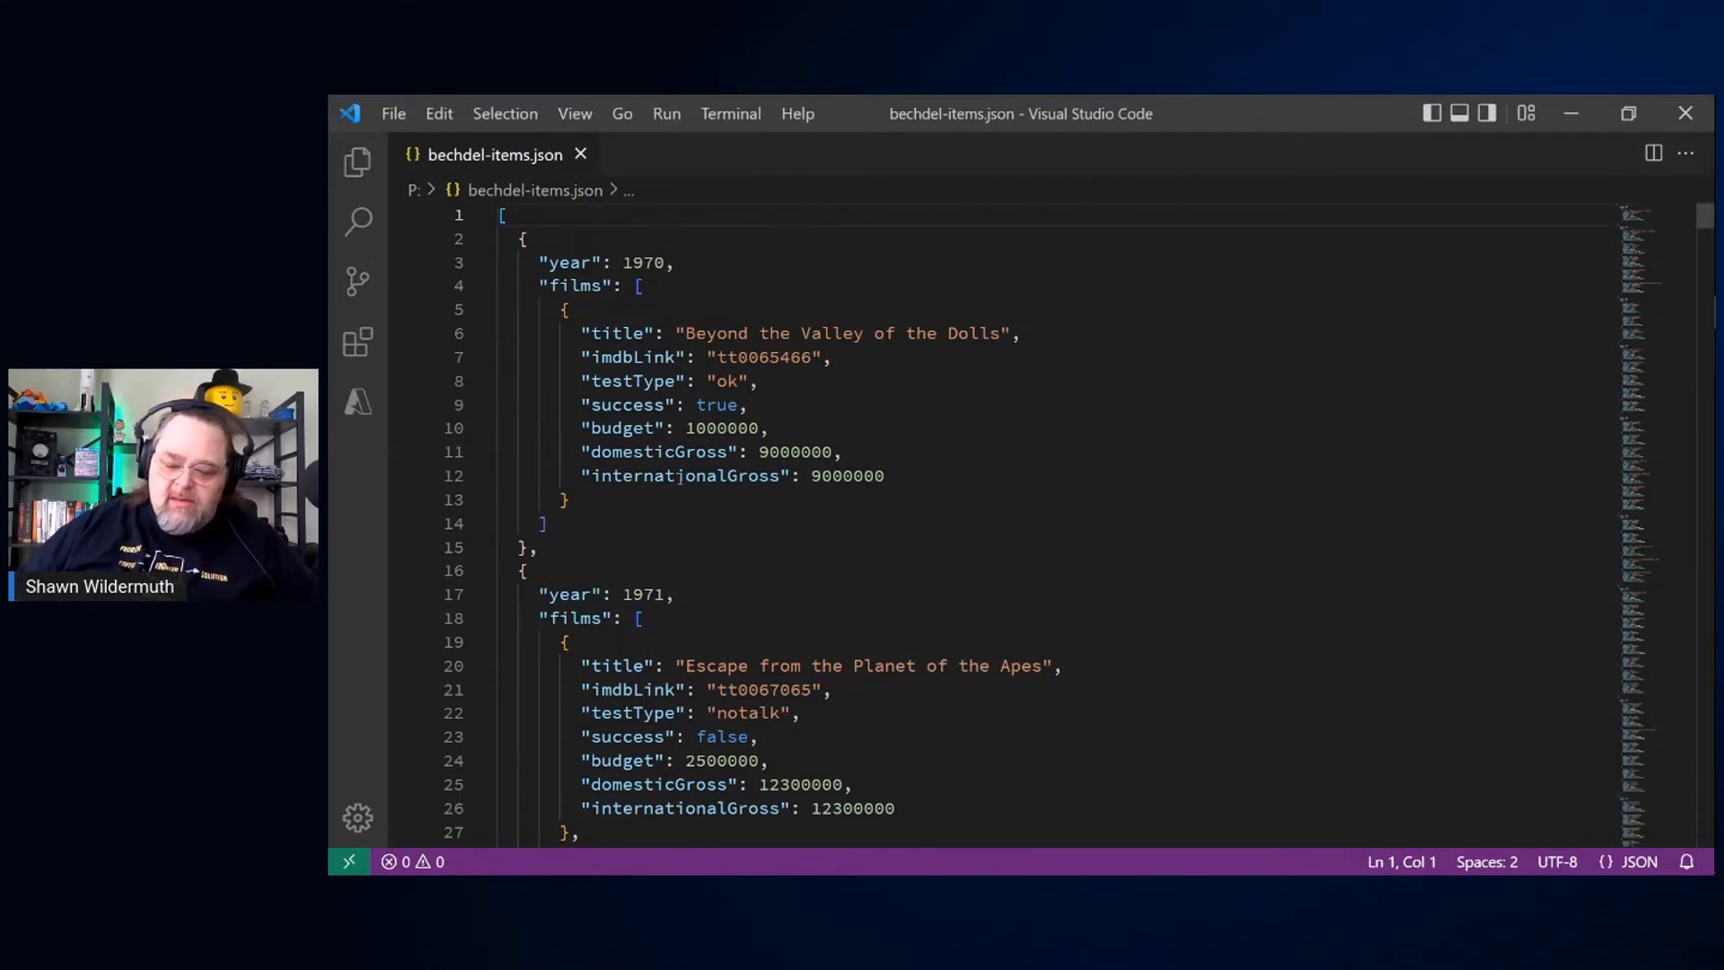
pyautogui.click(361, 405)
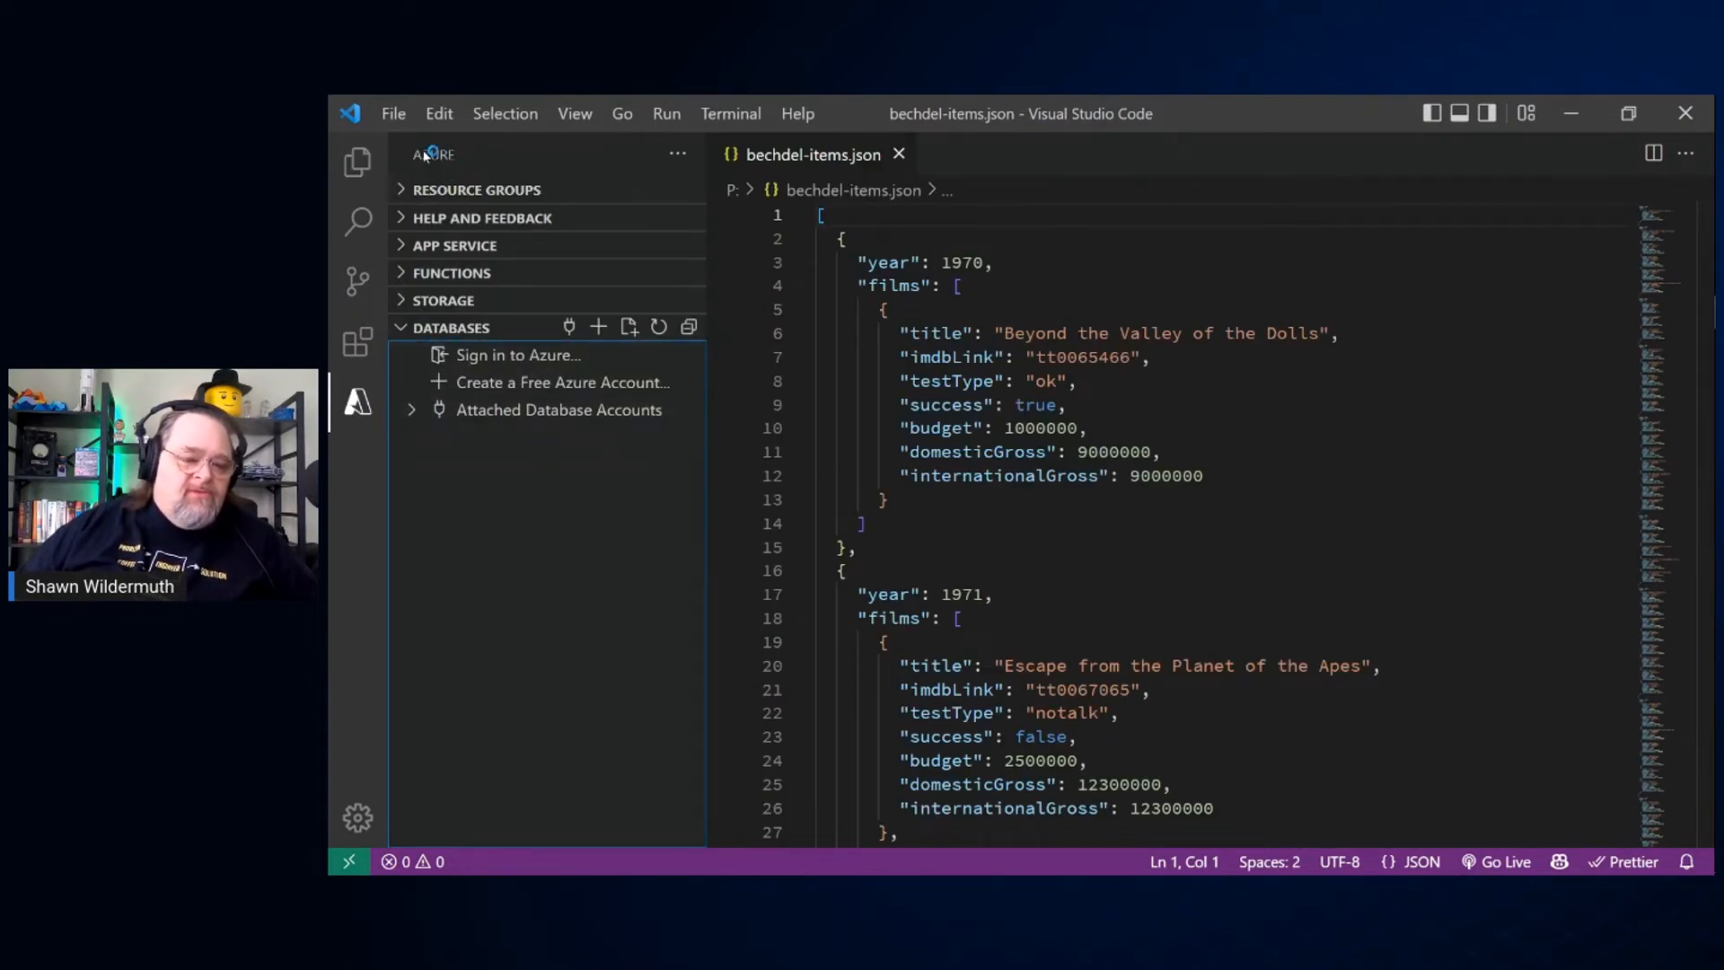
# Step: Search the extensions marketplace for azure, look through the matches and clear the search
pyautogui.click(357, 342)
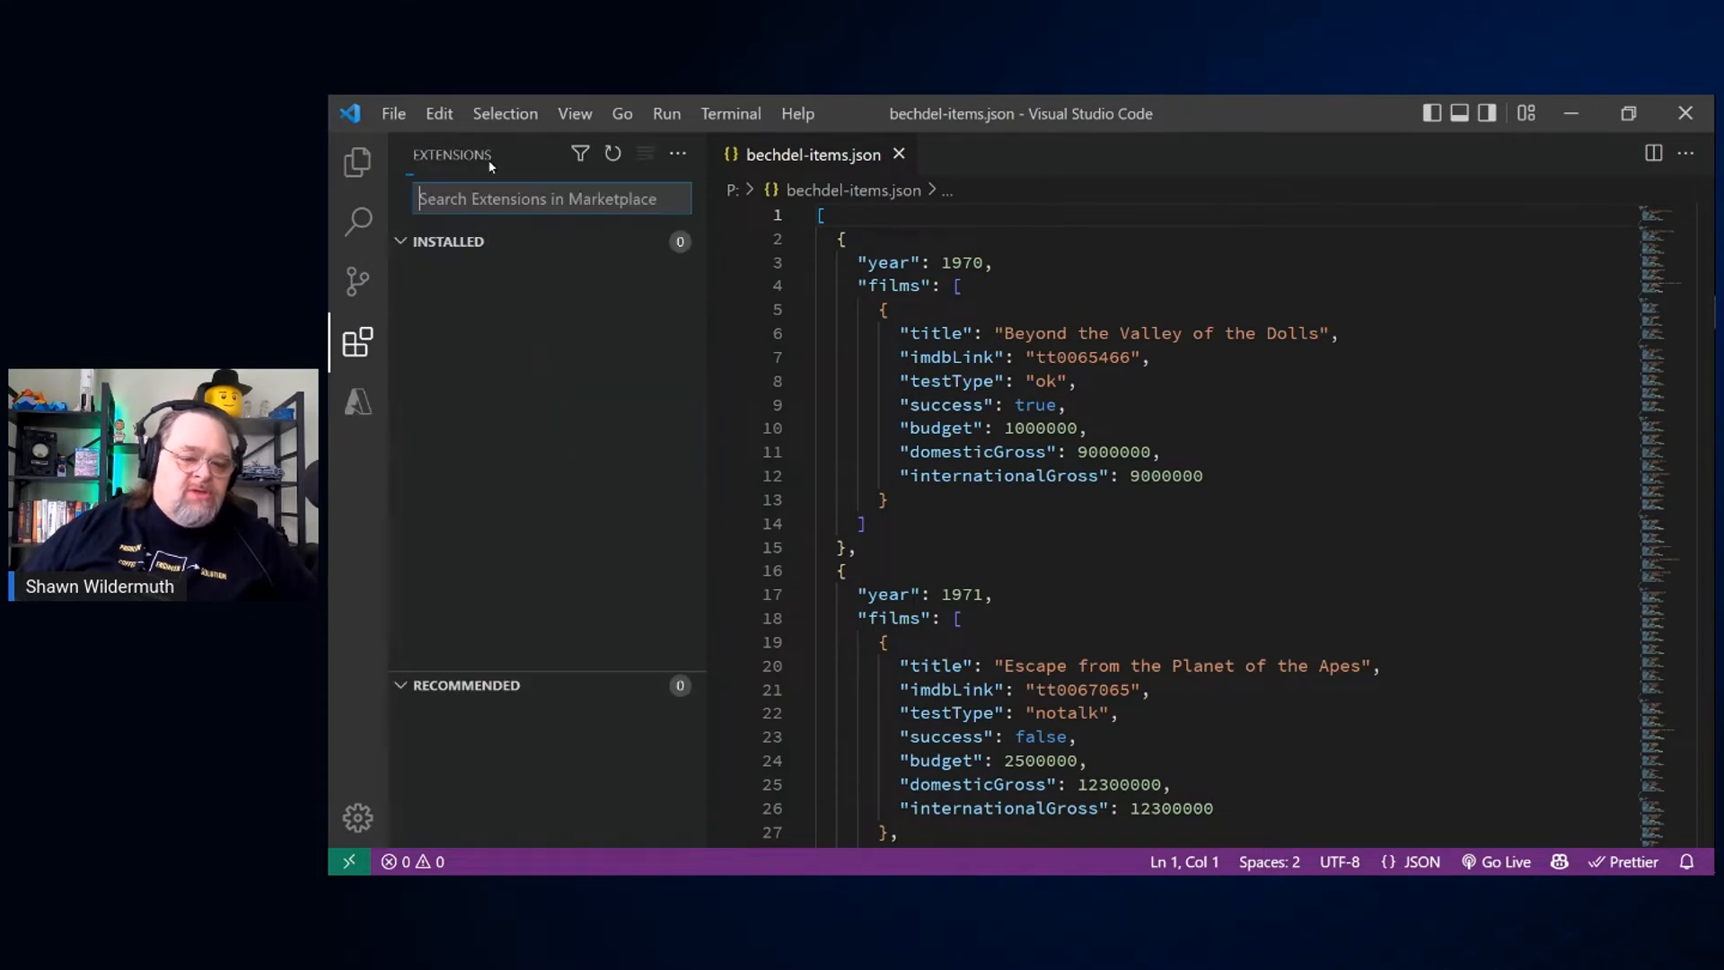
pyautogui.write('azure')
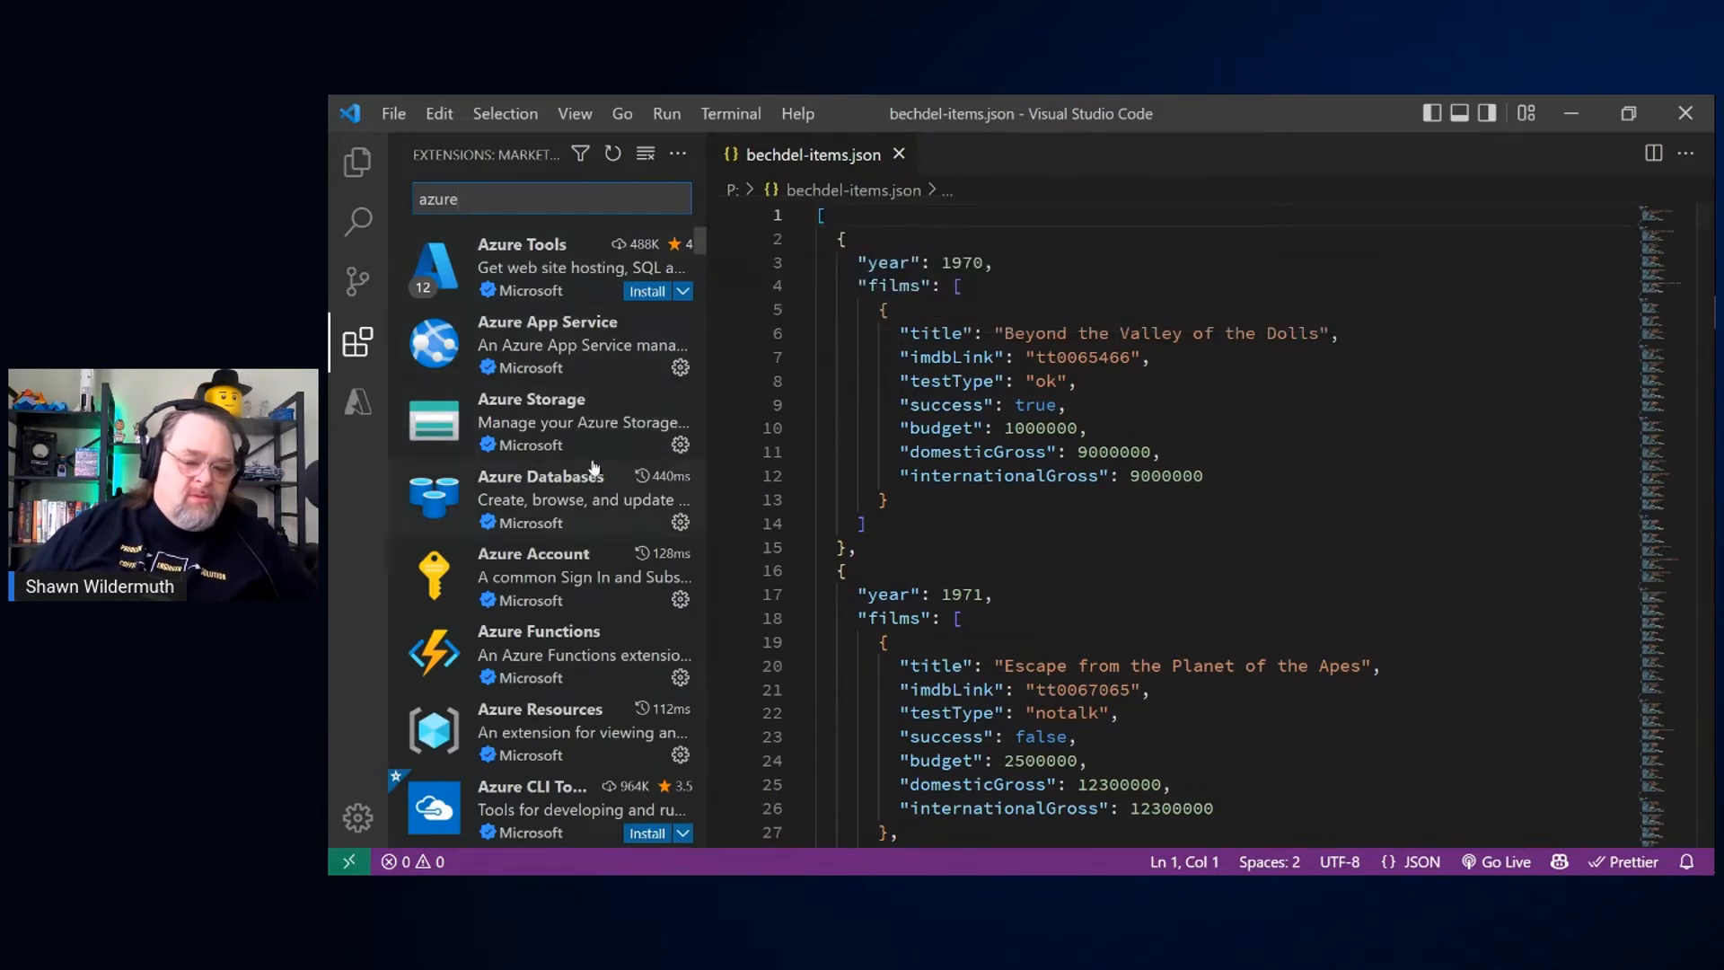
pyautogui.scroll(-3, 593, 494)
pyautogui.scroll(3, 592, 501)
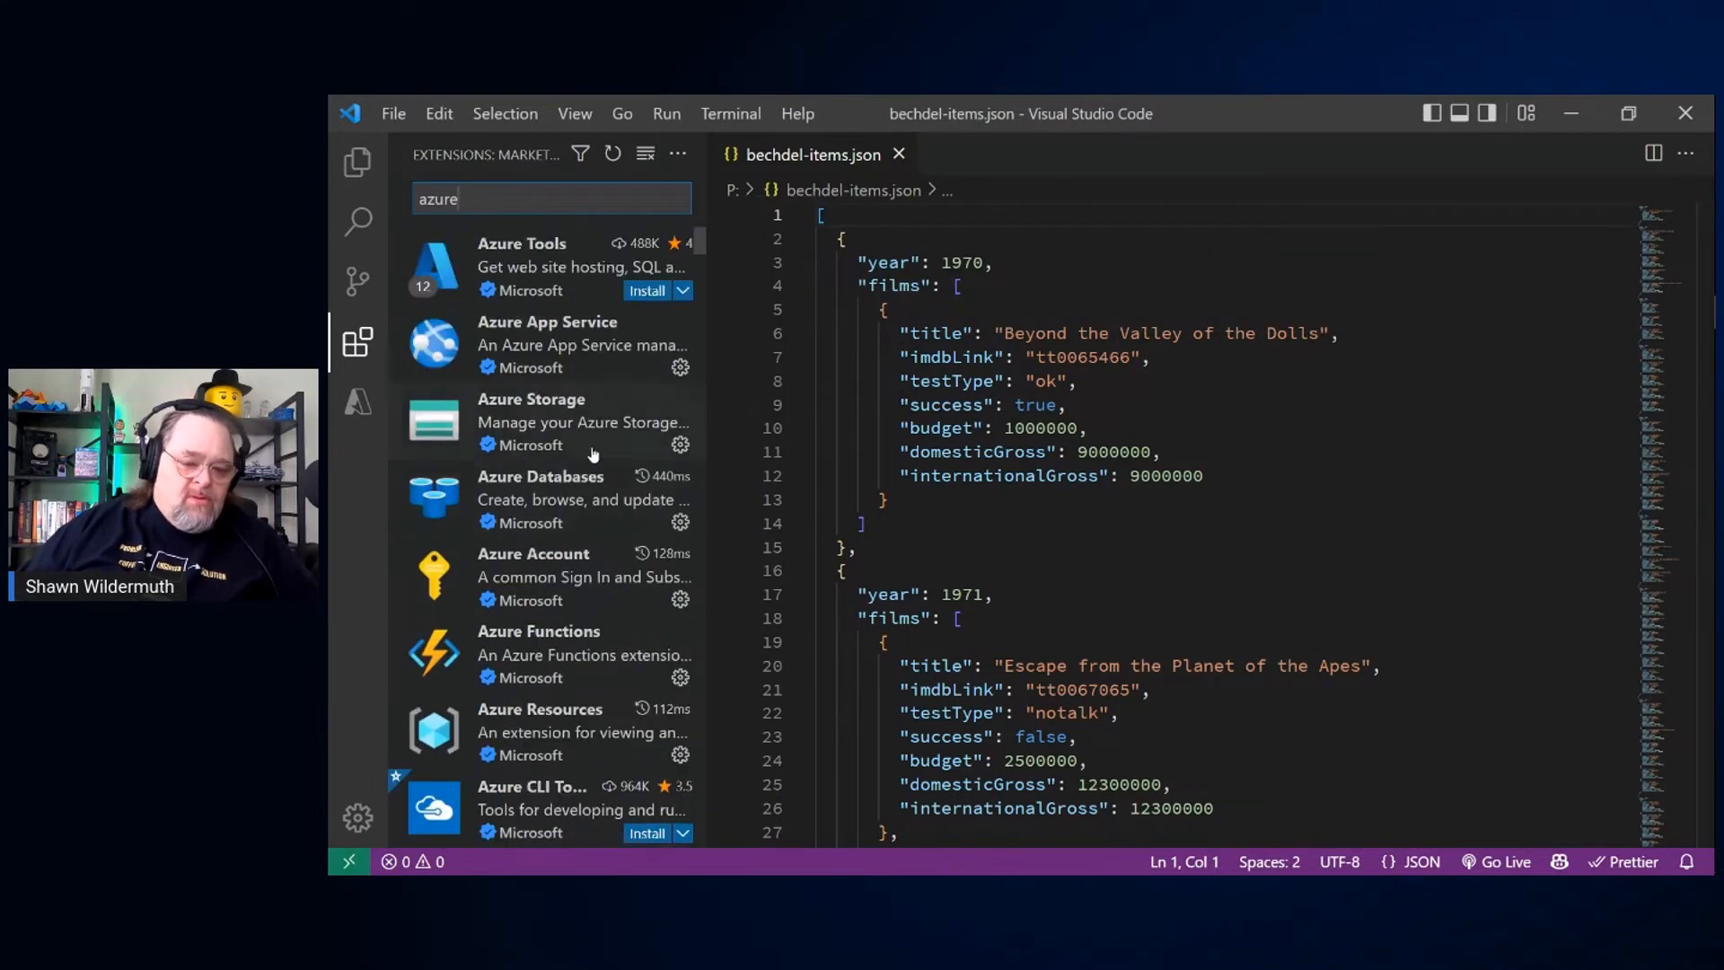
pyautogui.click(680, 156)
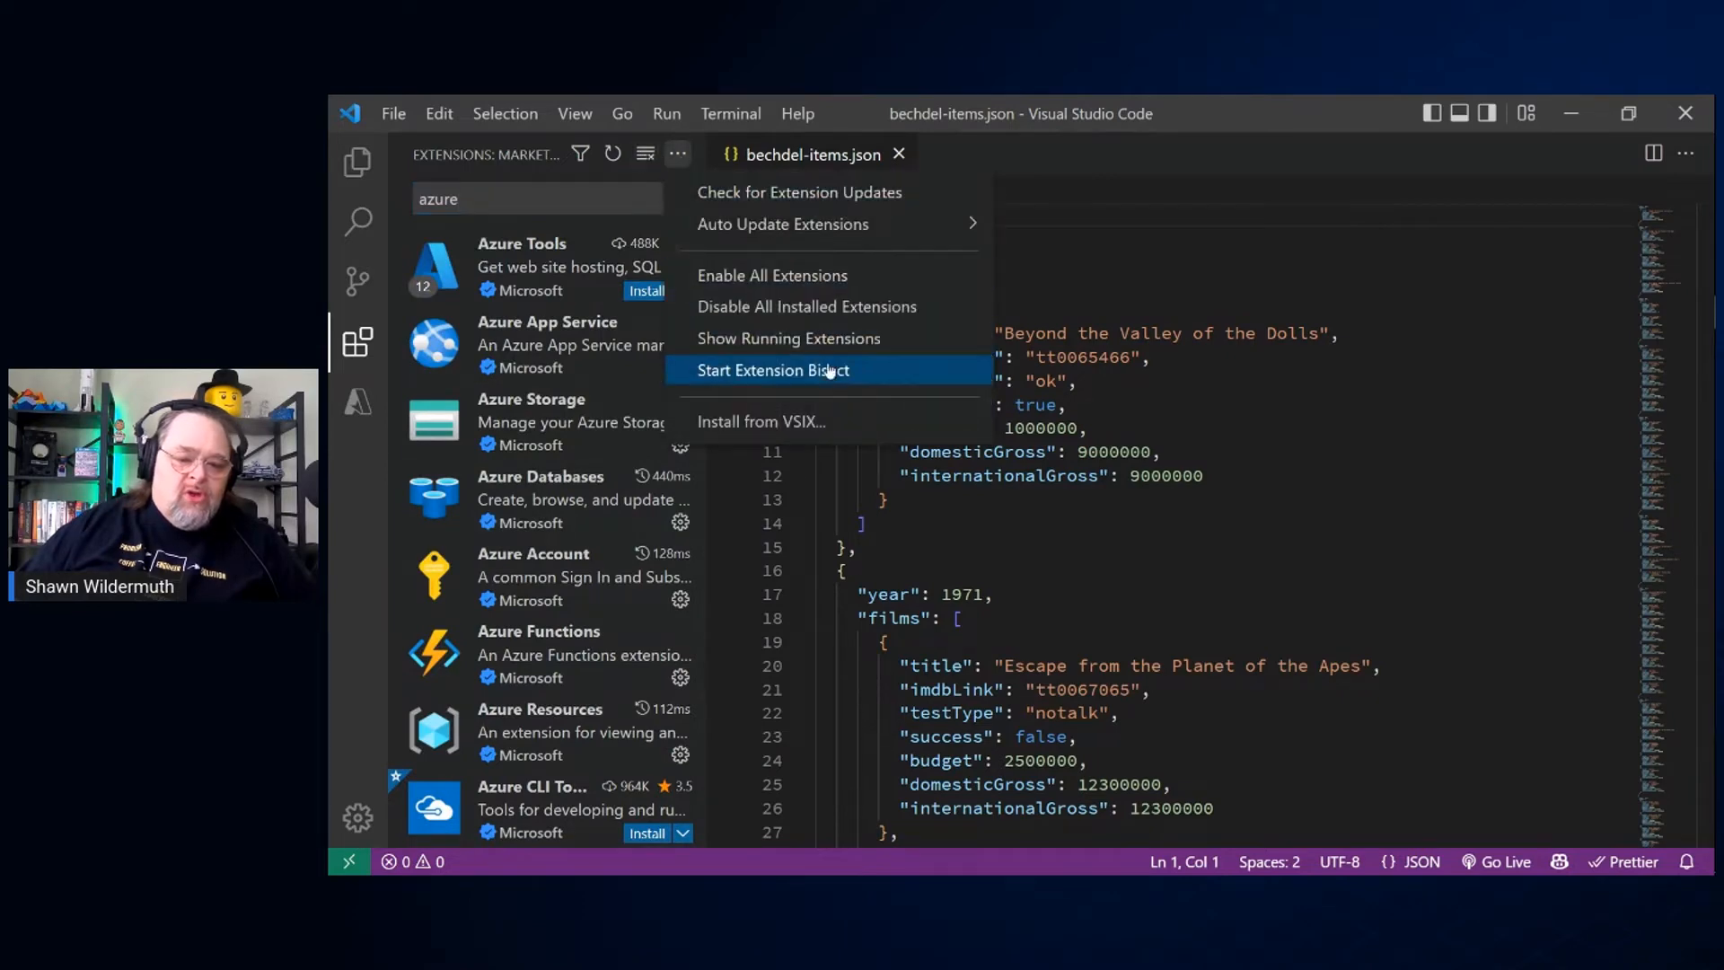
pyautogui.press('Escape')
pyautogui.click(647, 156)
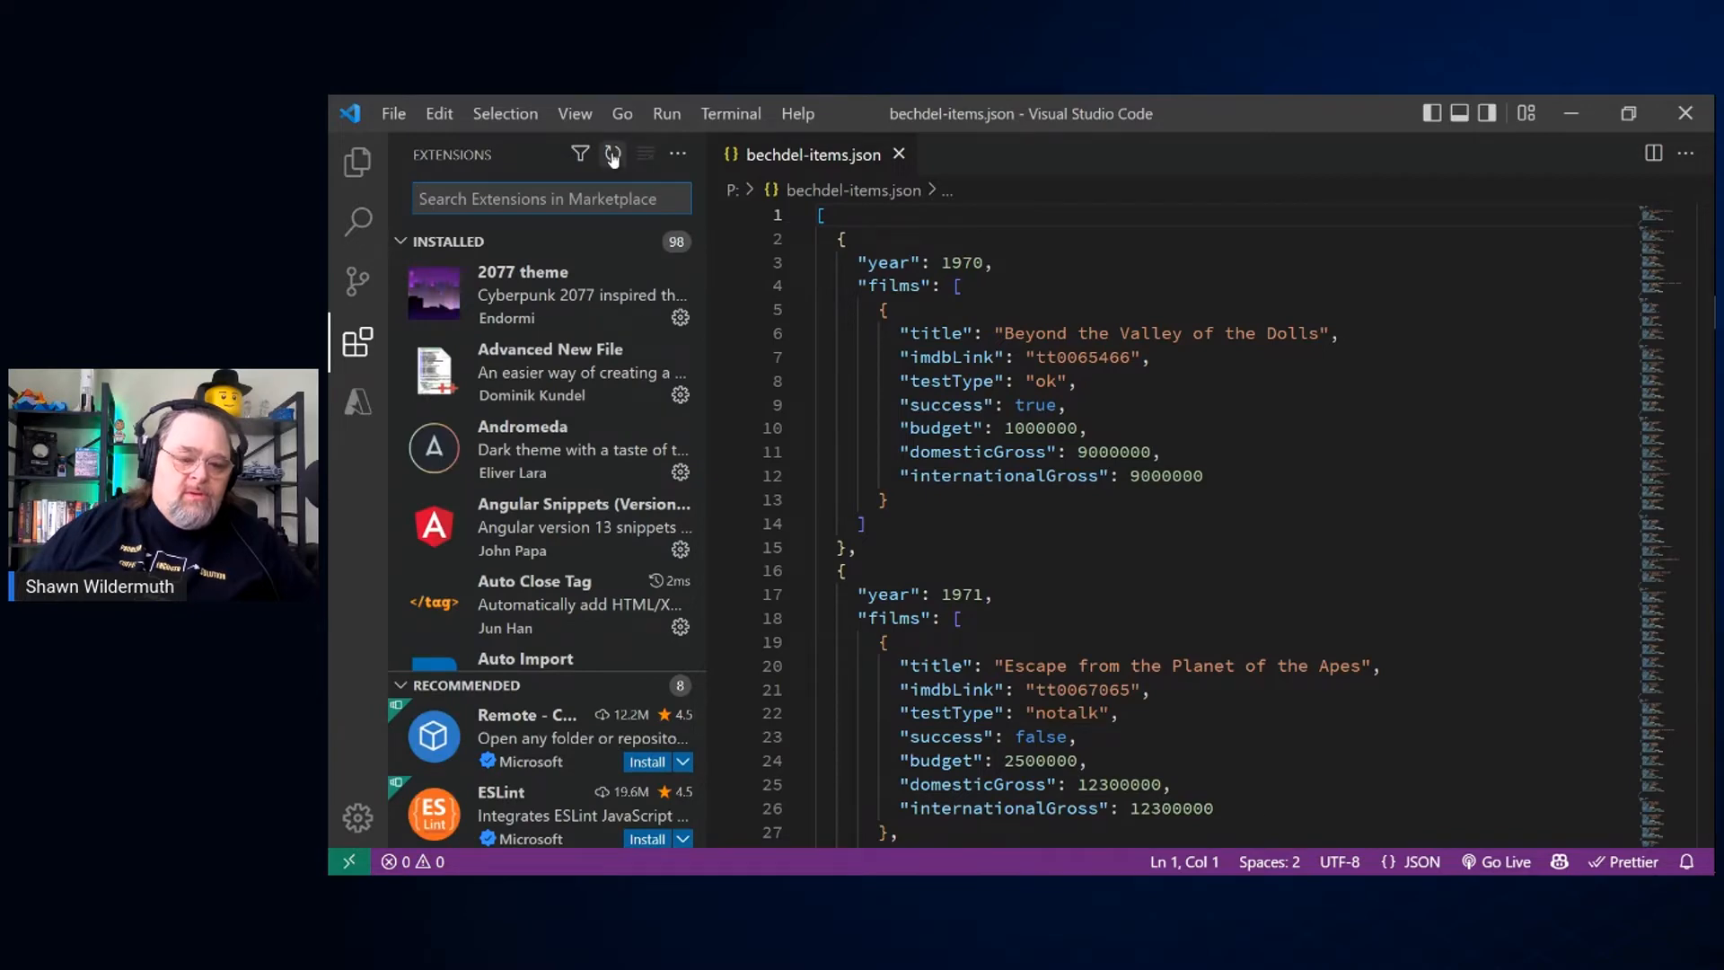
# Step: Filter the extensions to installed ones and open the details of the Azure Databases extension
pyautogui.click(579, 156)
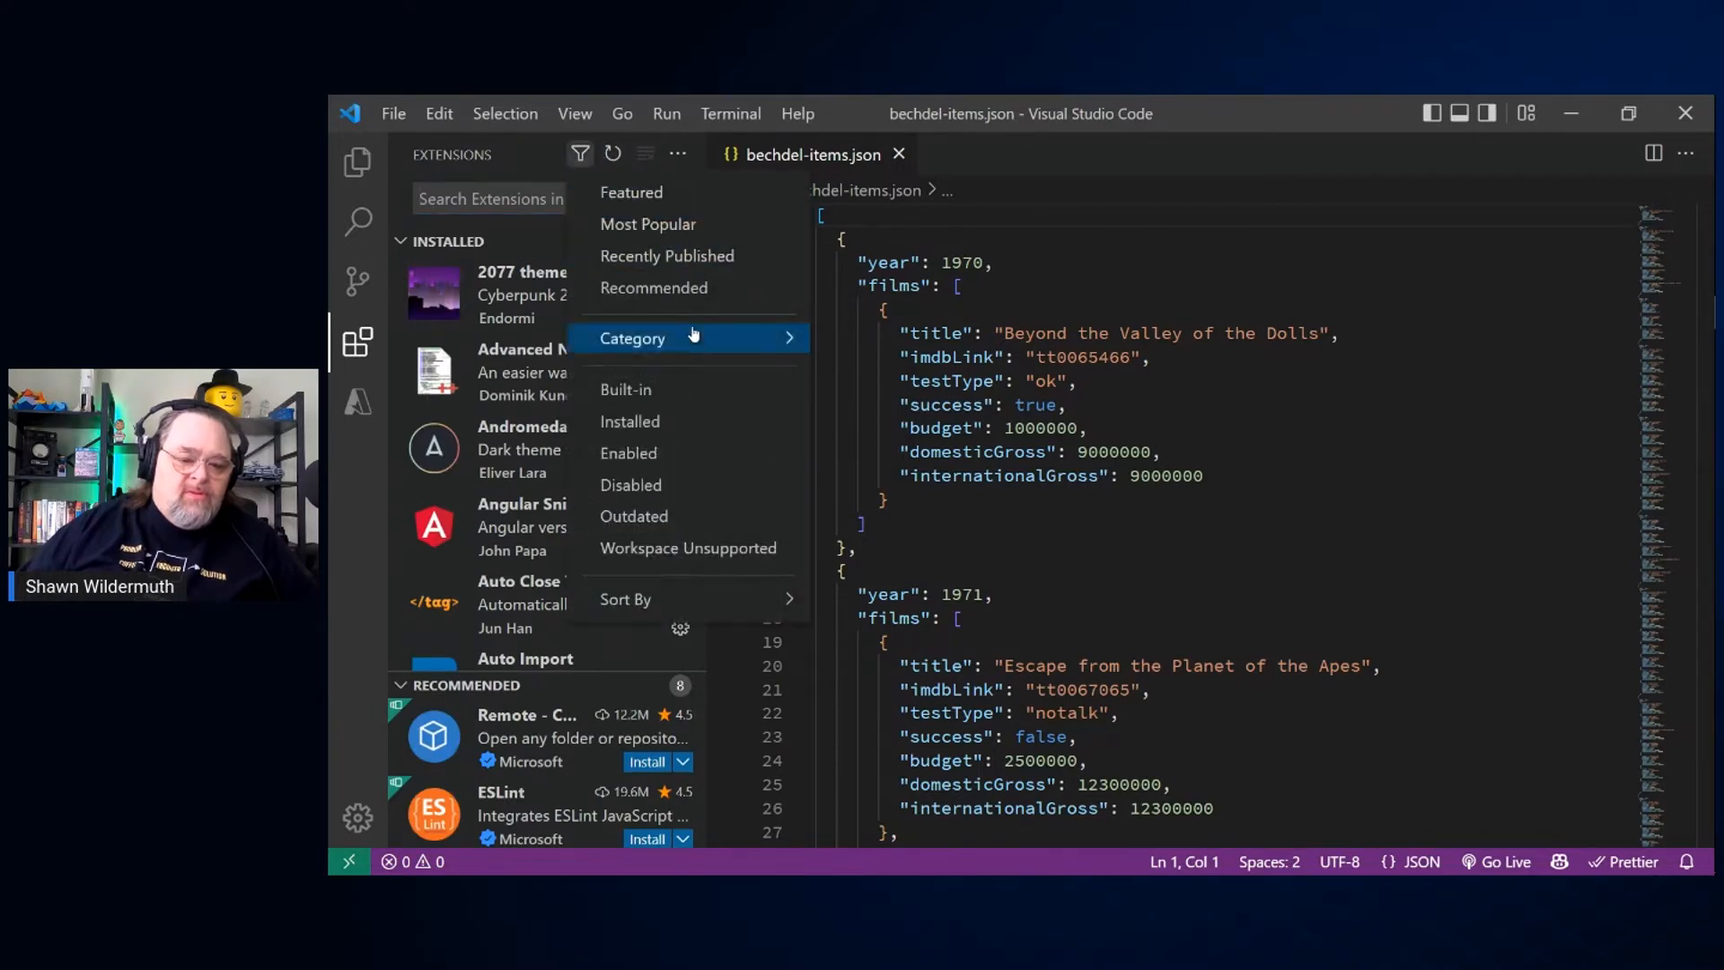
pyautogui.click(689, 430)
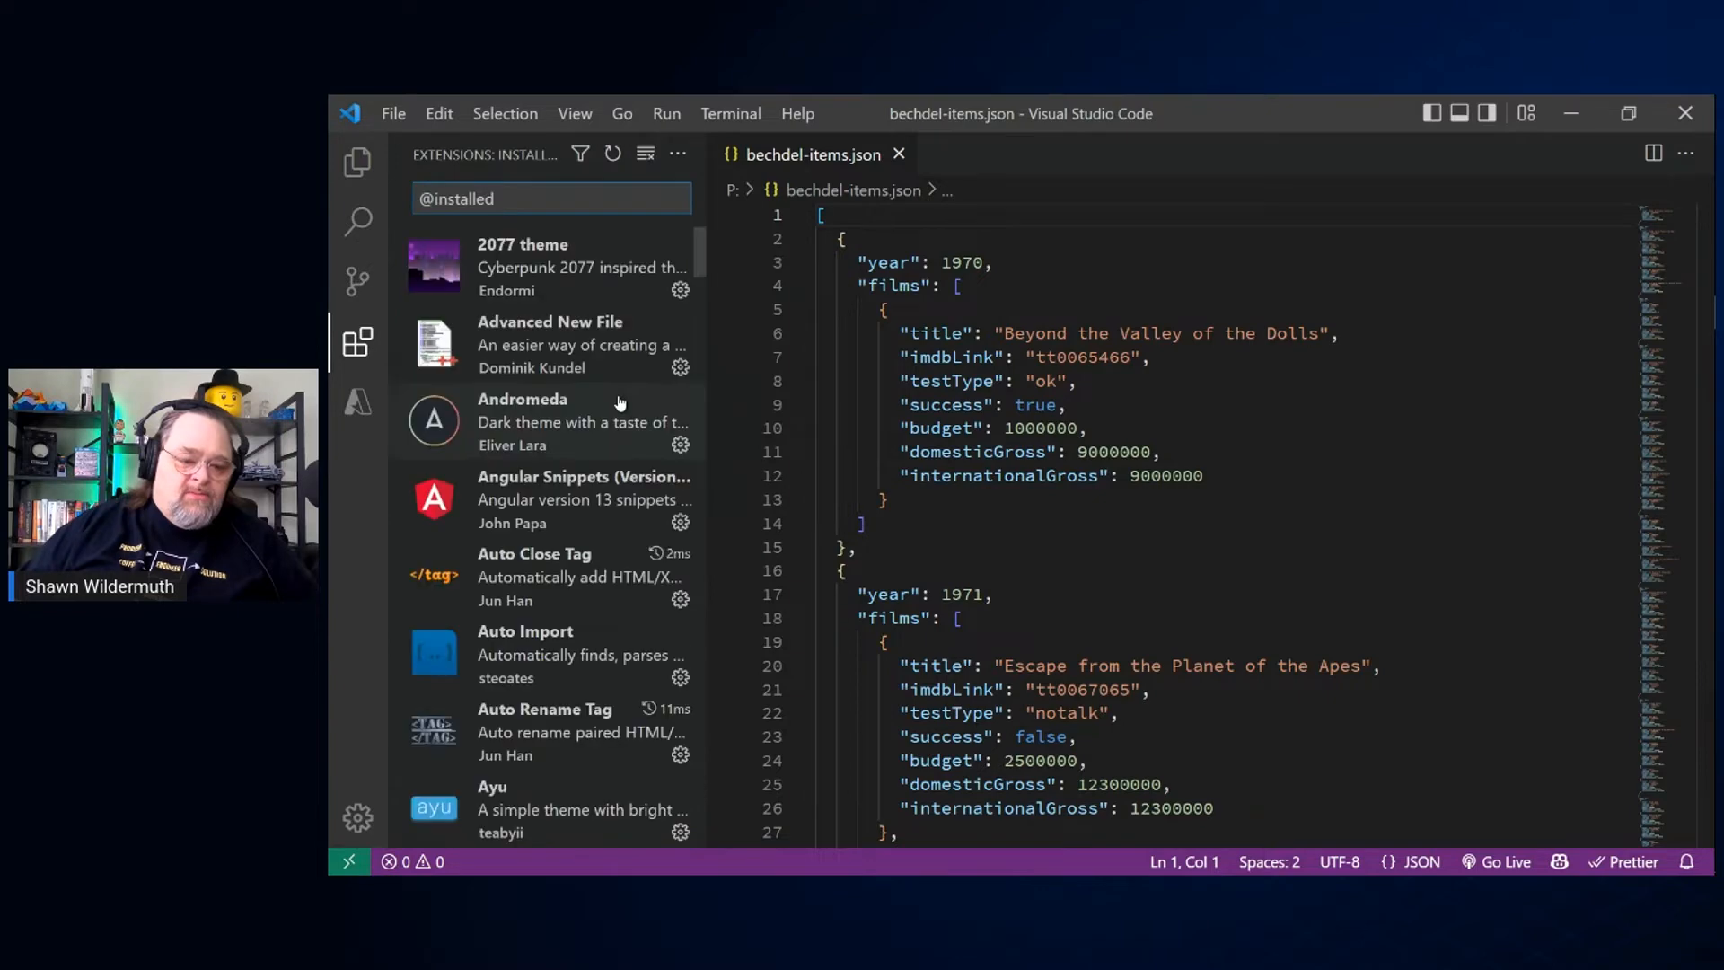
pyautogui.scroll(-5, 582, 530)
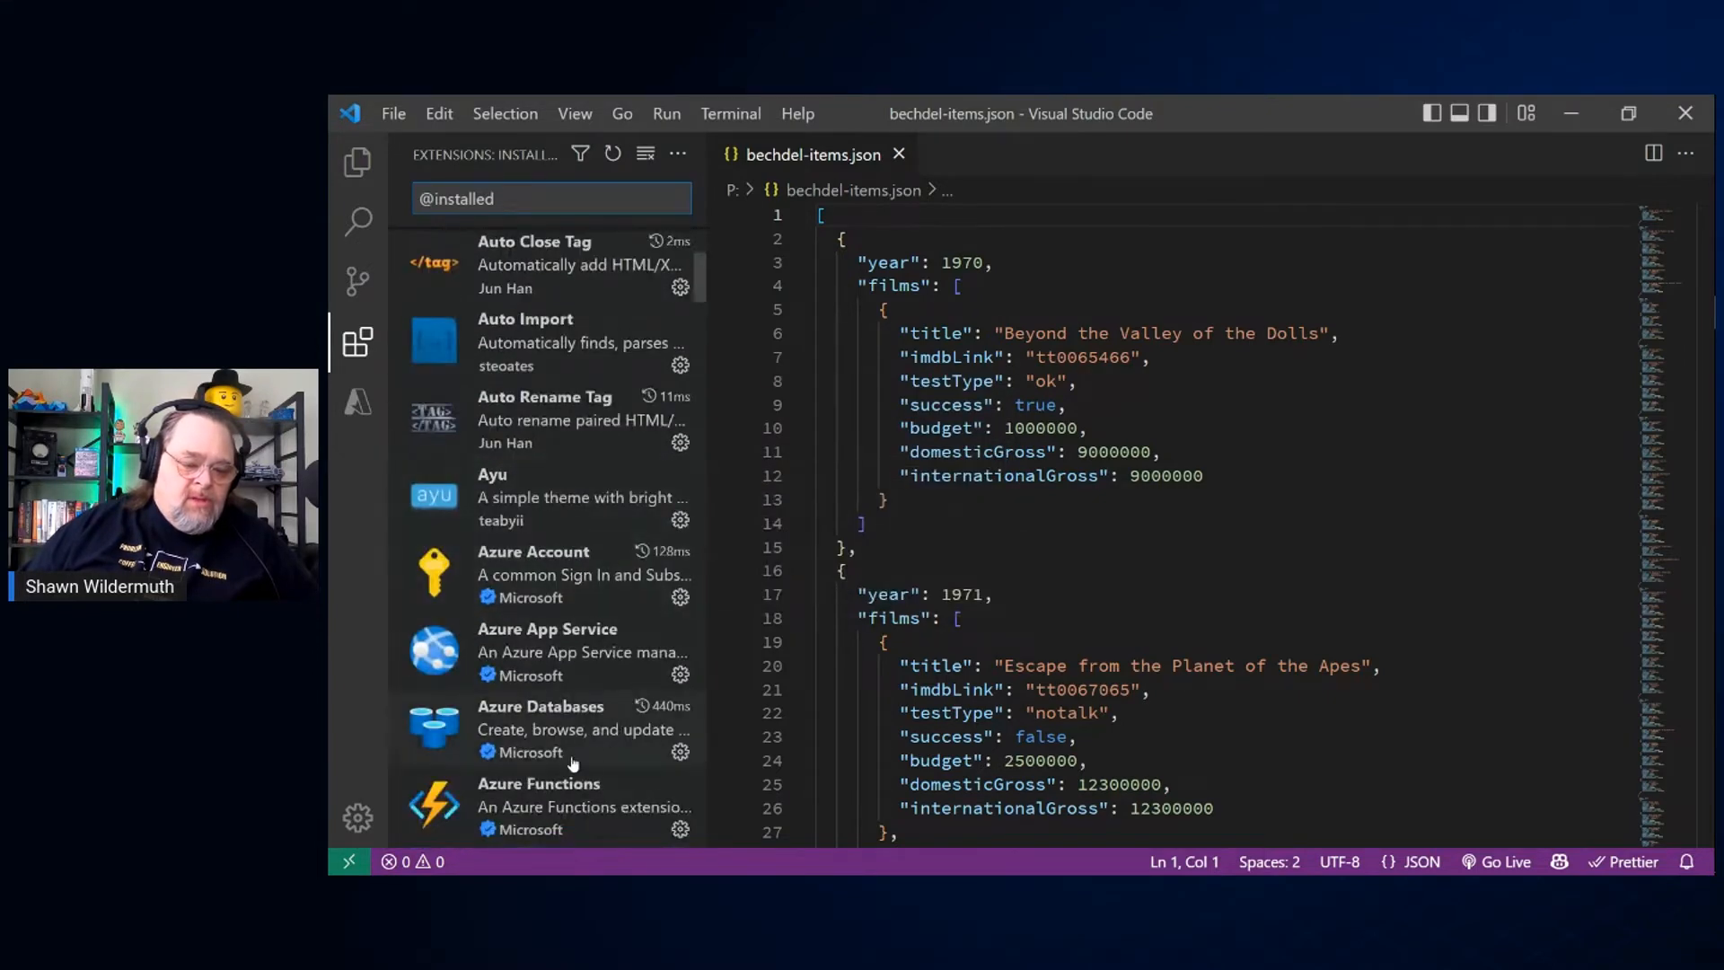
pyautogui.scroll(-2, 566, 735)
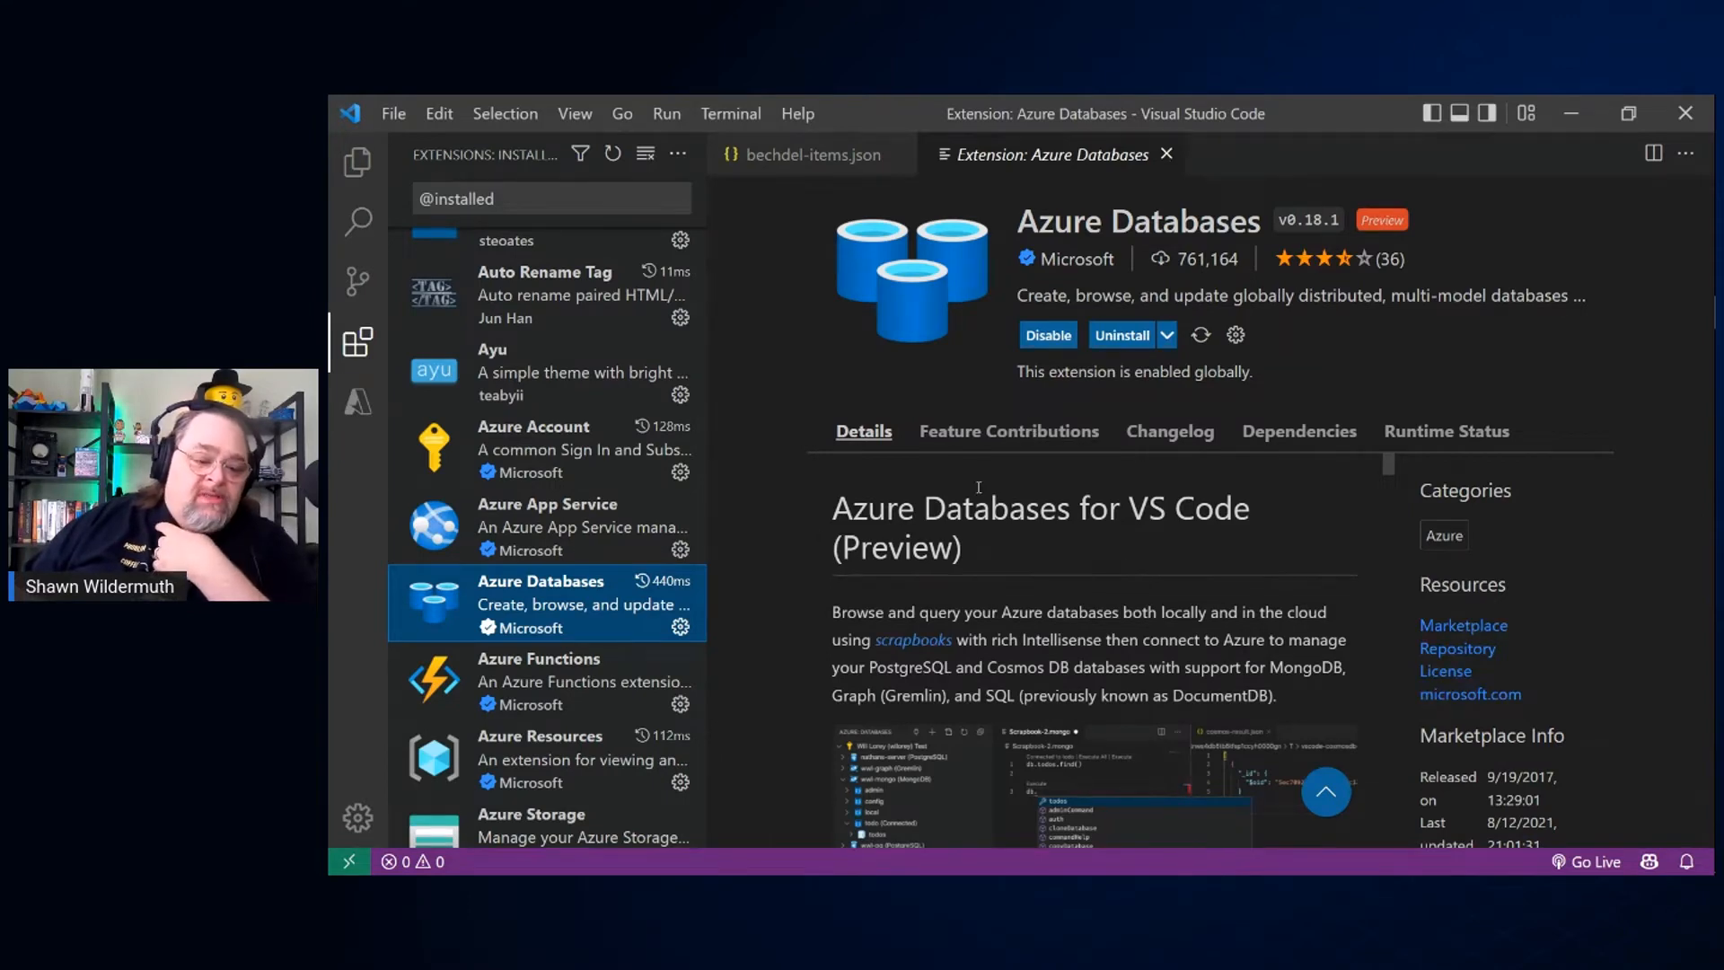
# Step: Attach the local database emulator to the Azure attached database accounts with the Core (SQL) API
pyautogui.click(358, 401)
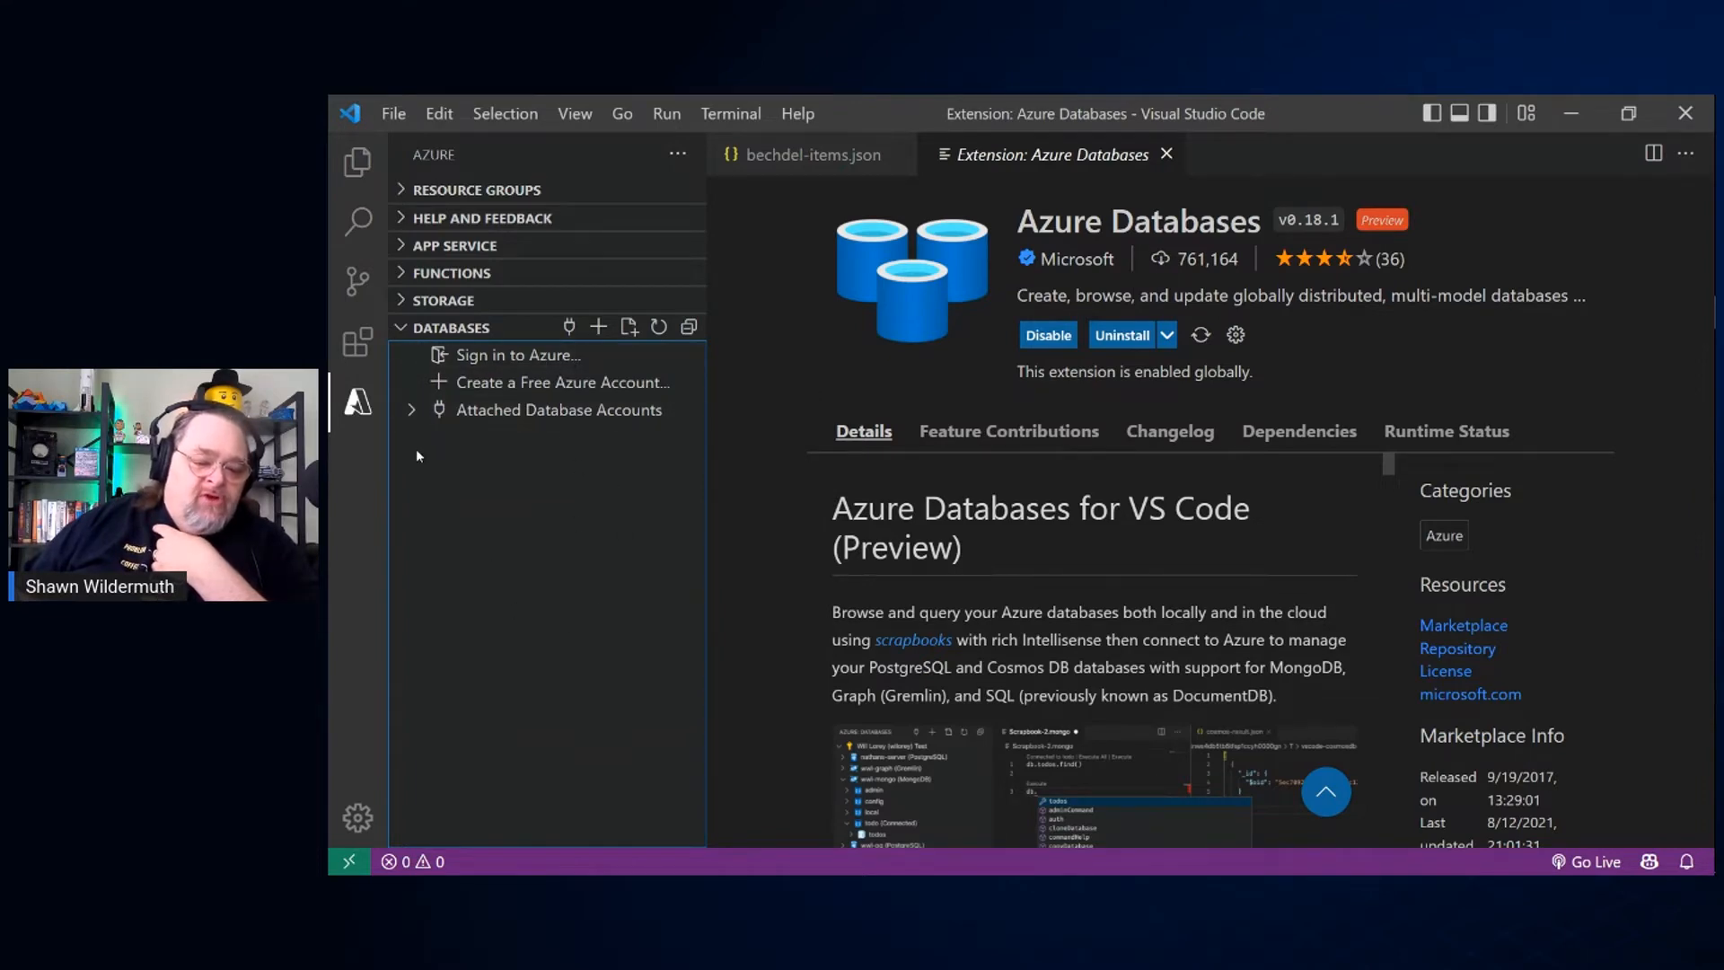
pyautogui.click(412, 412)
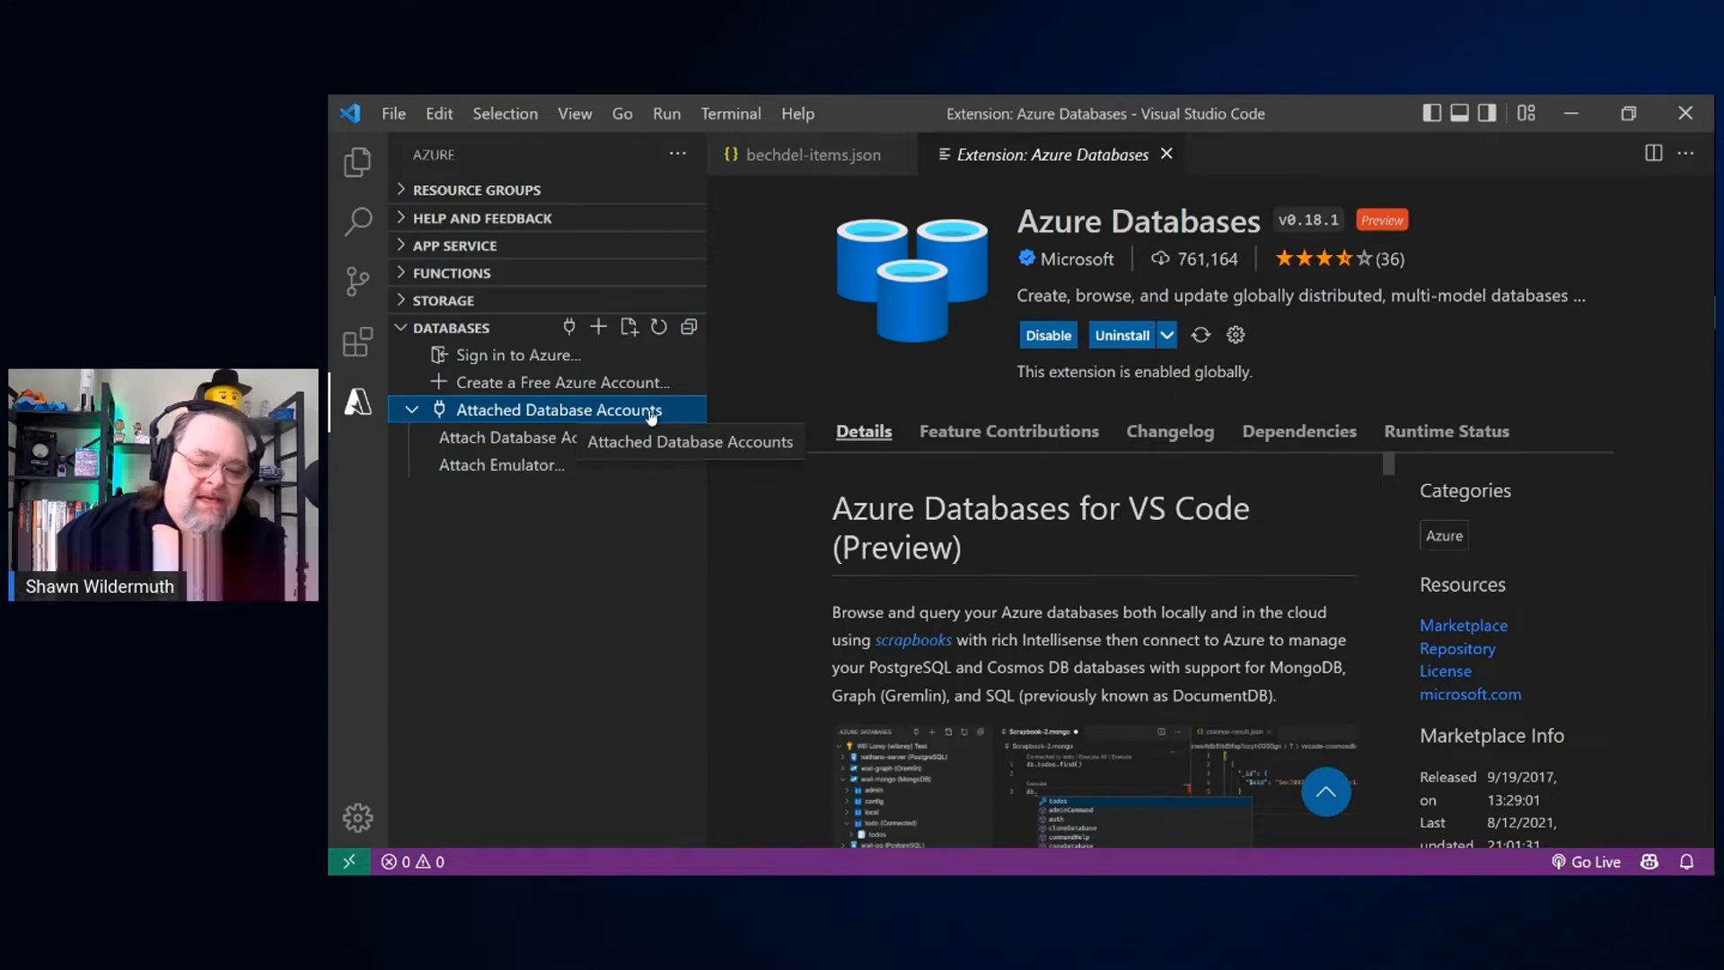
pyautogui.click(503, 467)
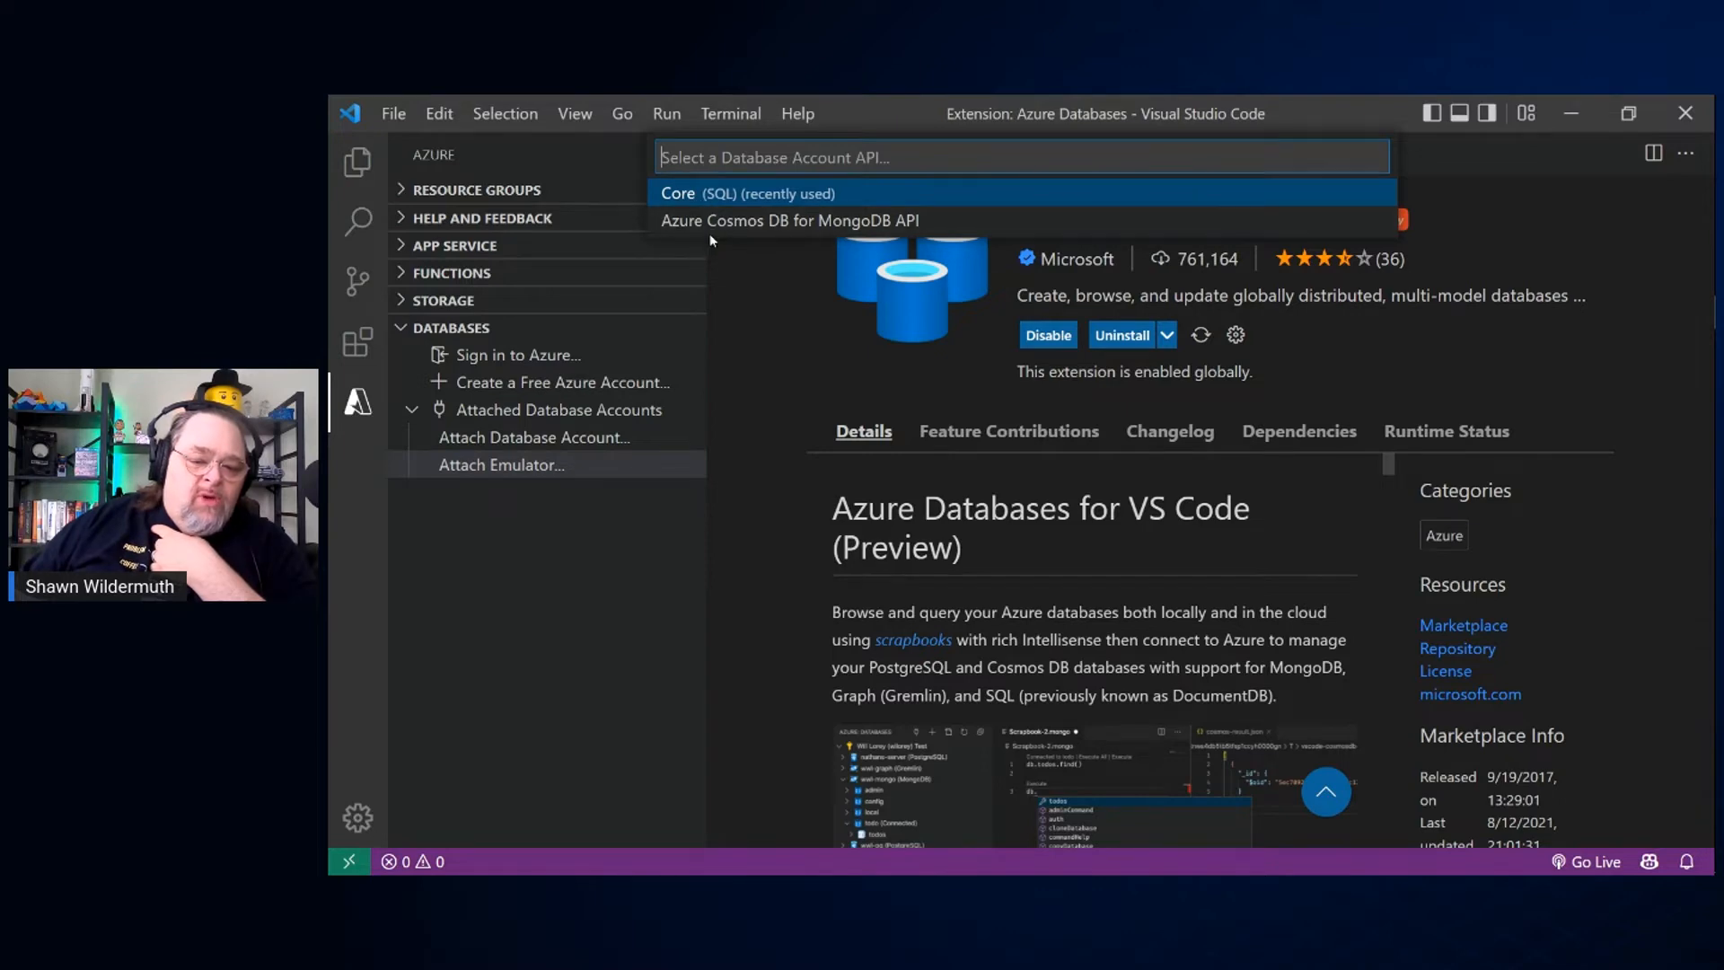
pyautogui.click(679, 194)
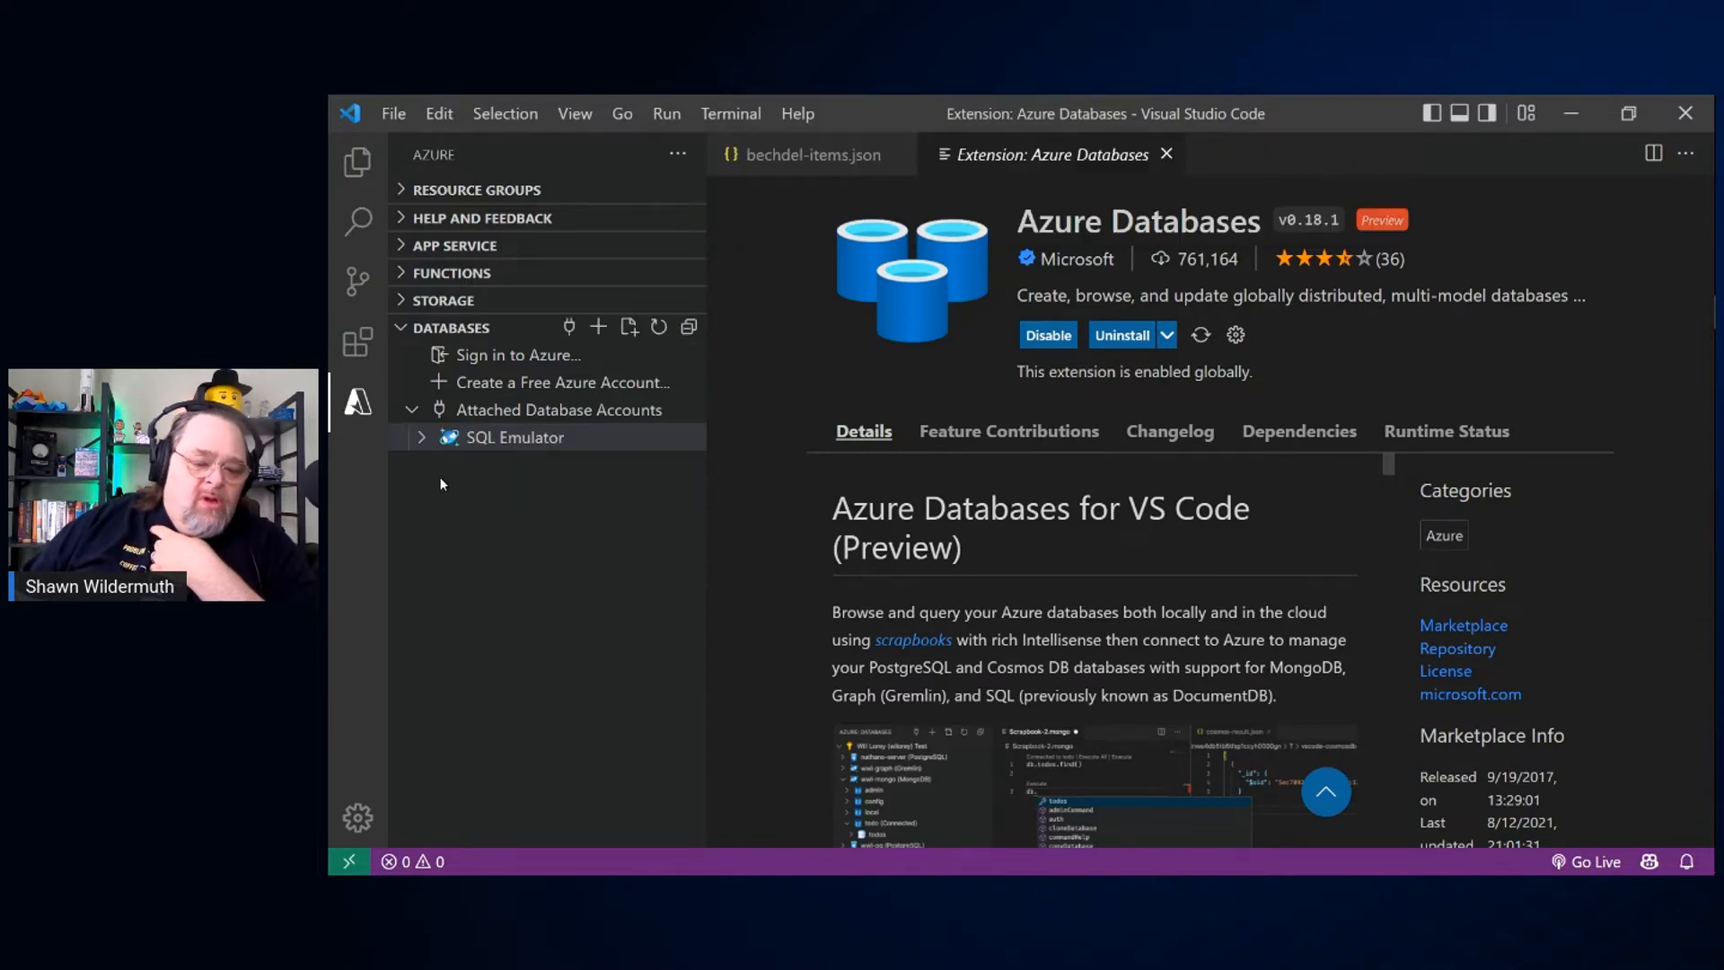
# Step: Expand the SQL Emulator account down to the films documents in the bechdel database and look through the first document
pyautogui.click(422, 438)
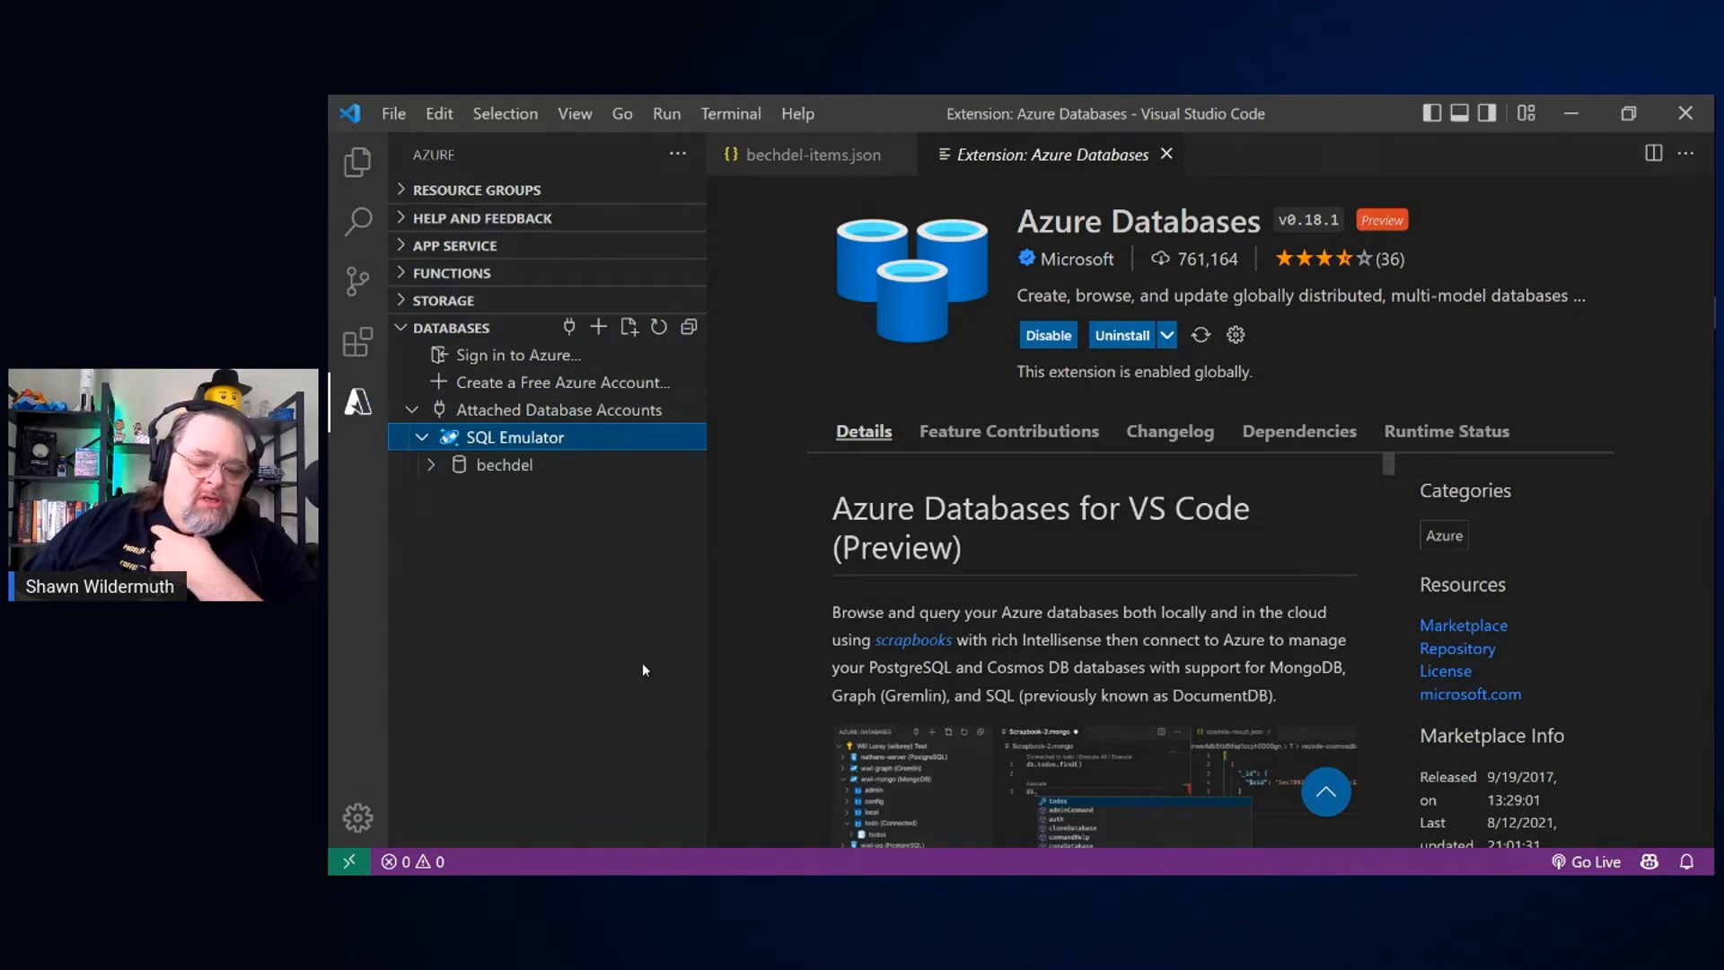
pyautogui.click(432, 467)
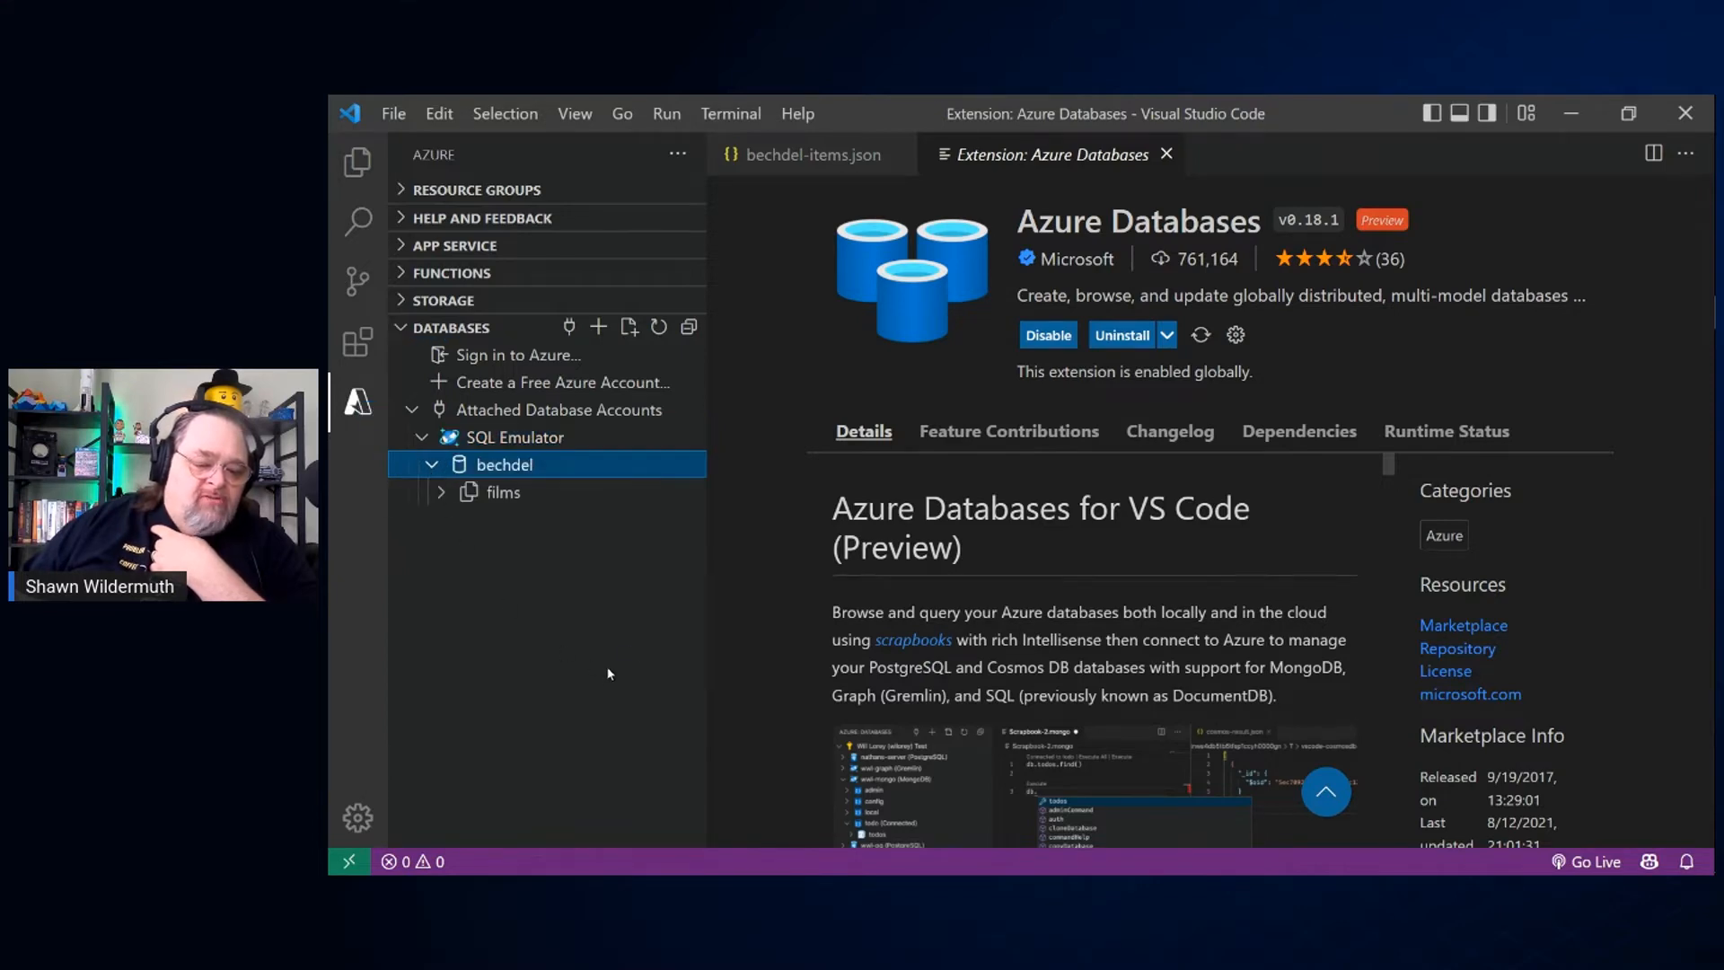
pyautogui.click(441, 493)
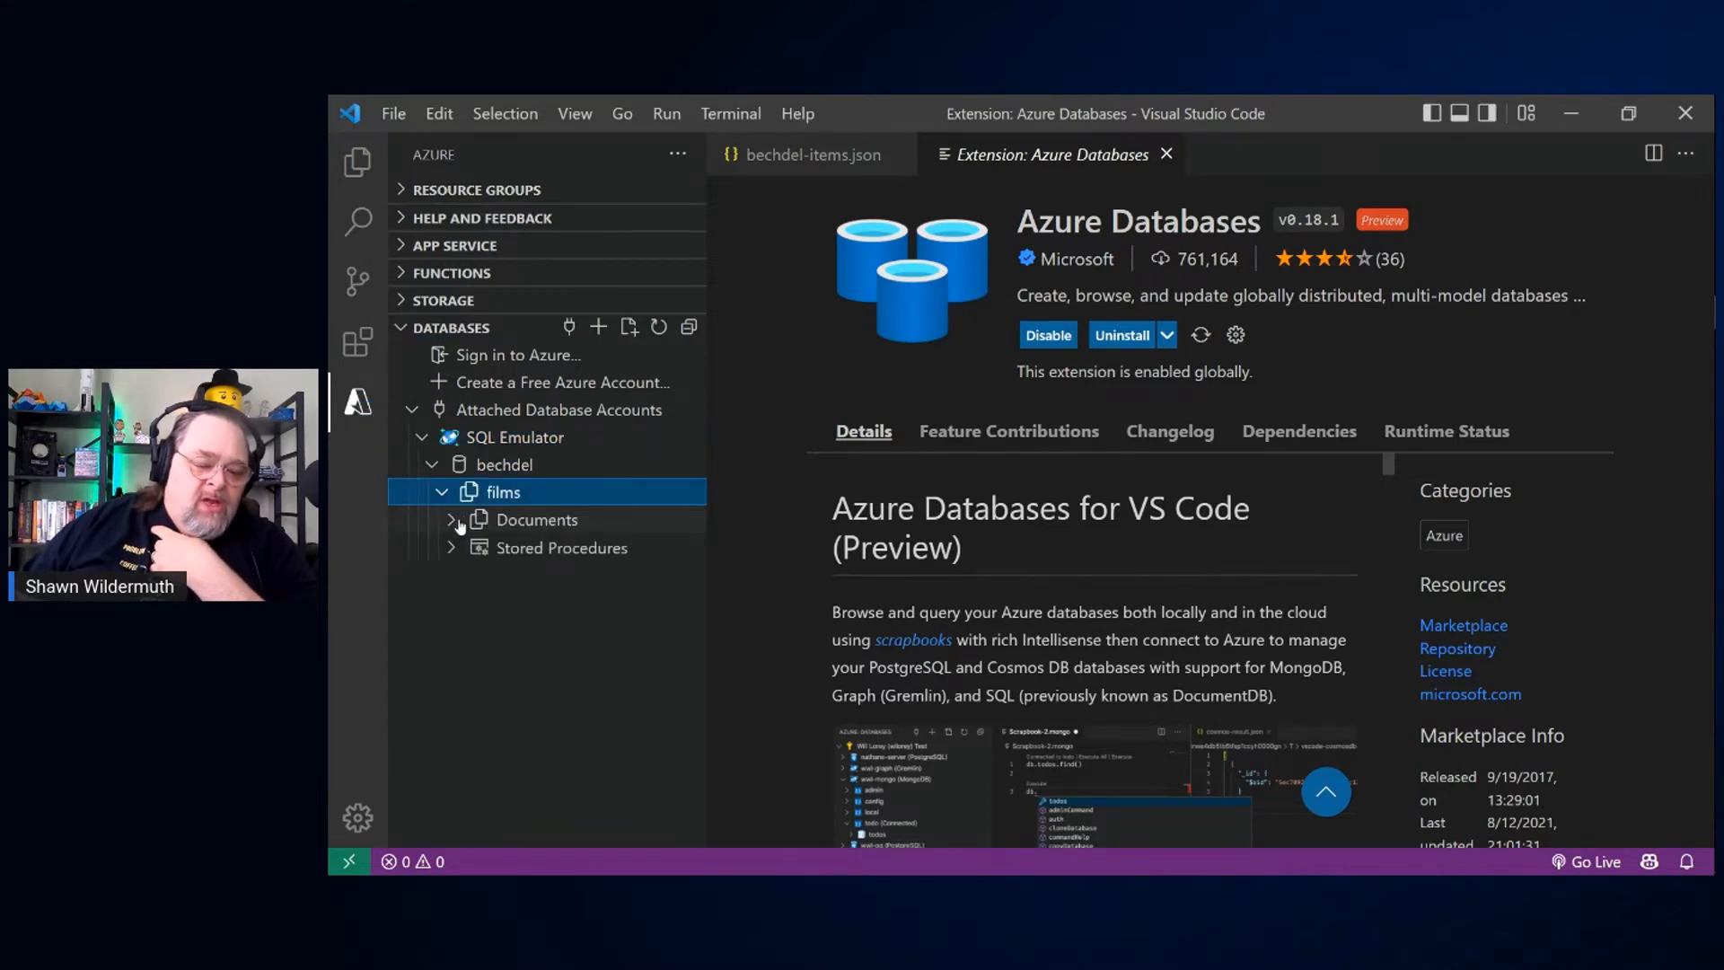
pyautogui.click(456, 522)
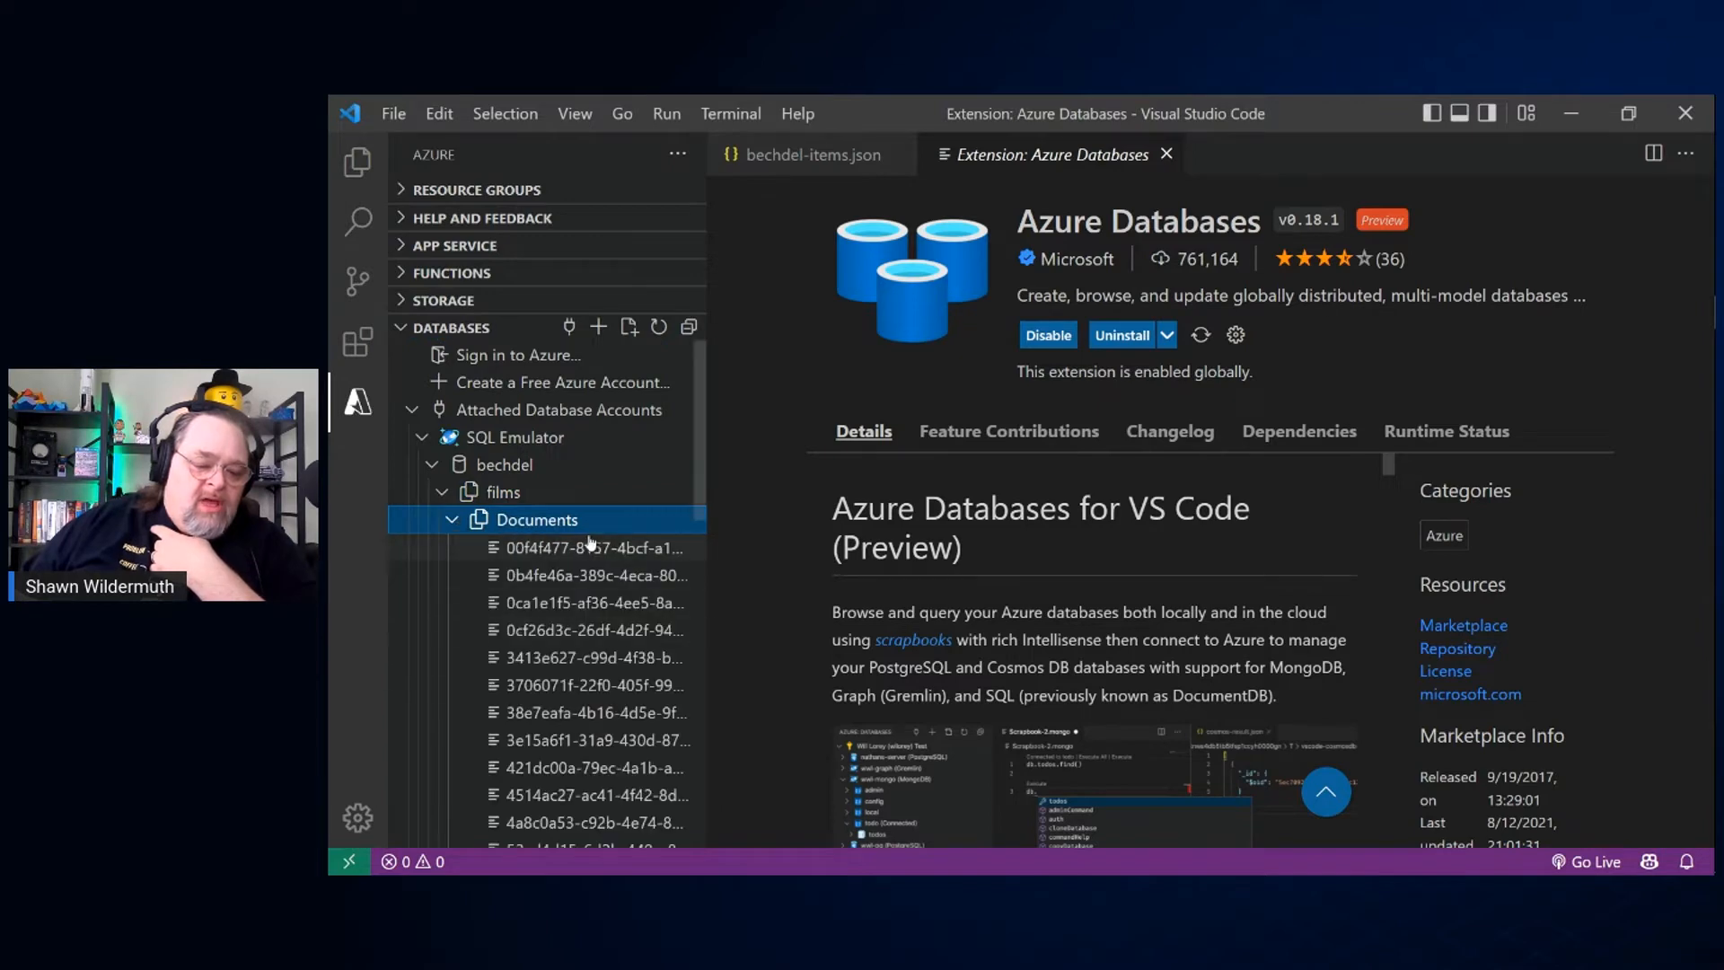
pyautogui.click(588, 549)
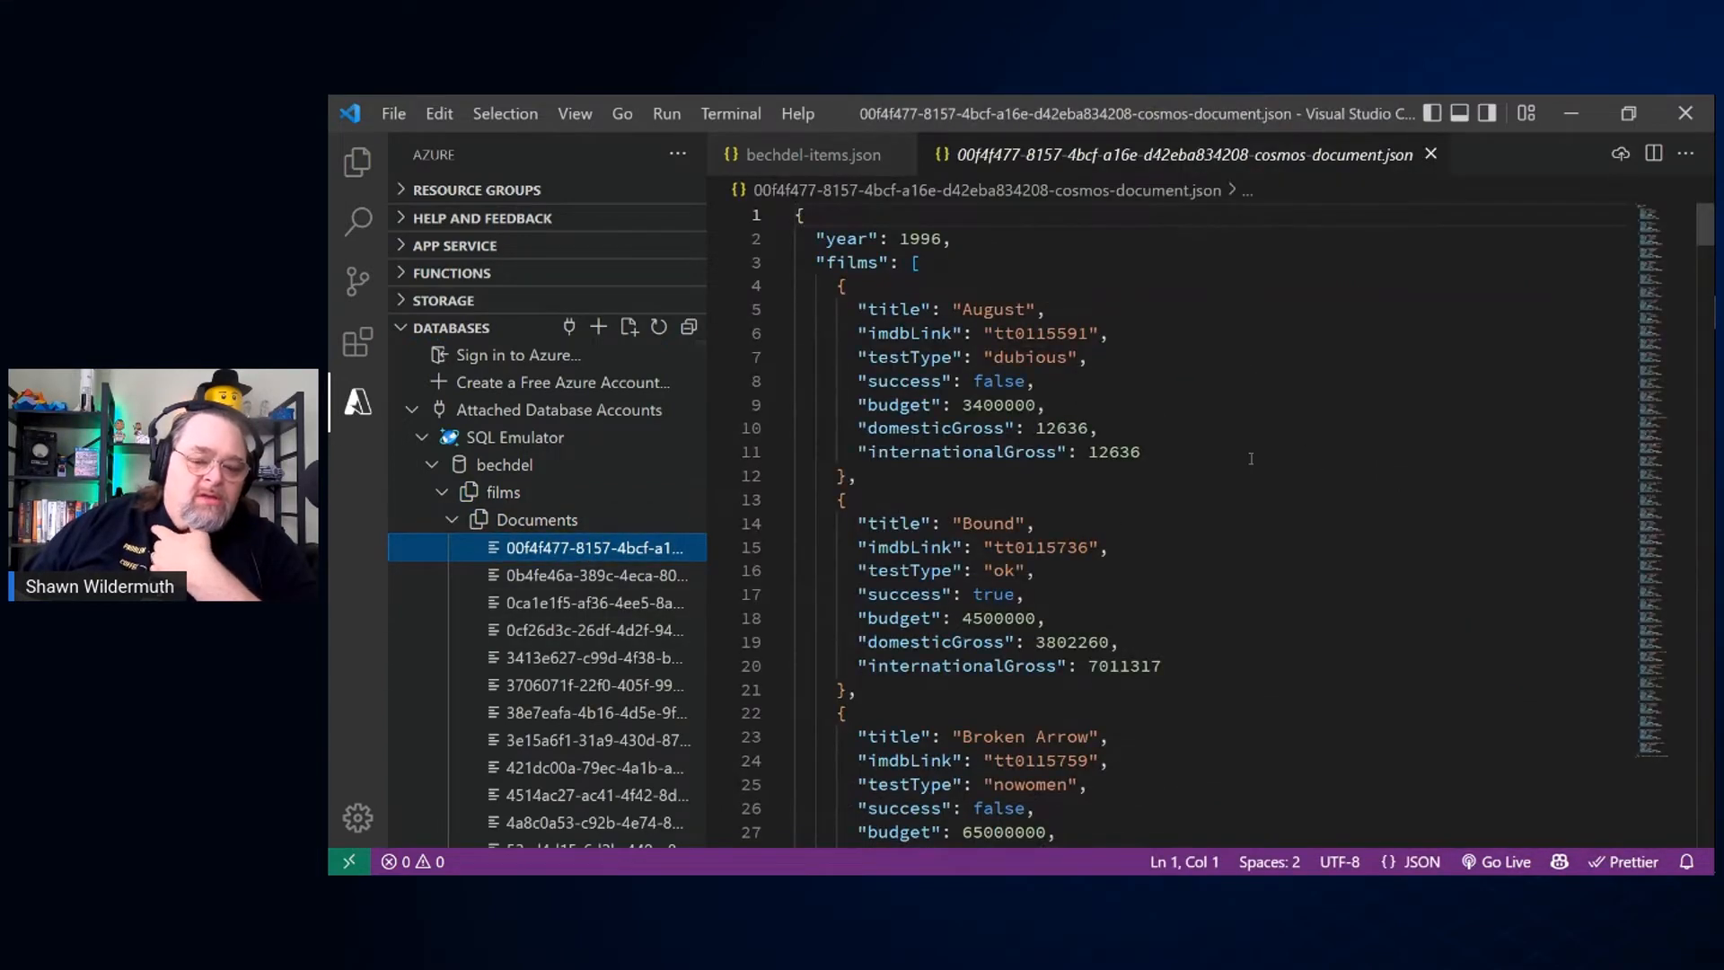
pyautogui.scroll(-5, 1304, 512)
pyautogui.scroll(-3, 1304, 512)
pyautogui.scroll(8, 1304, 512)
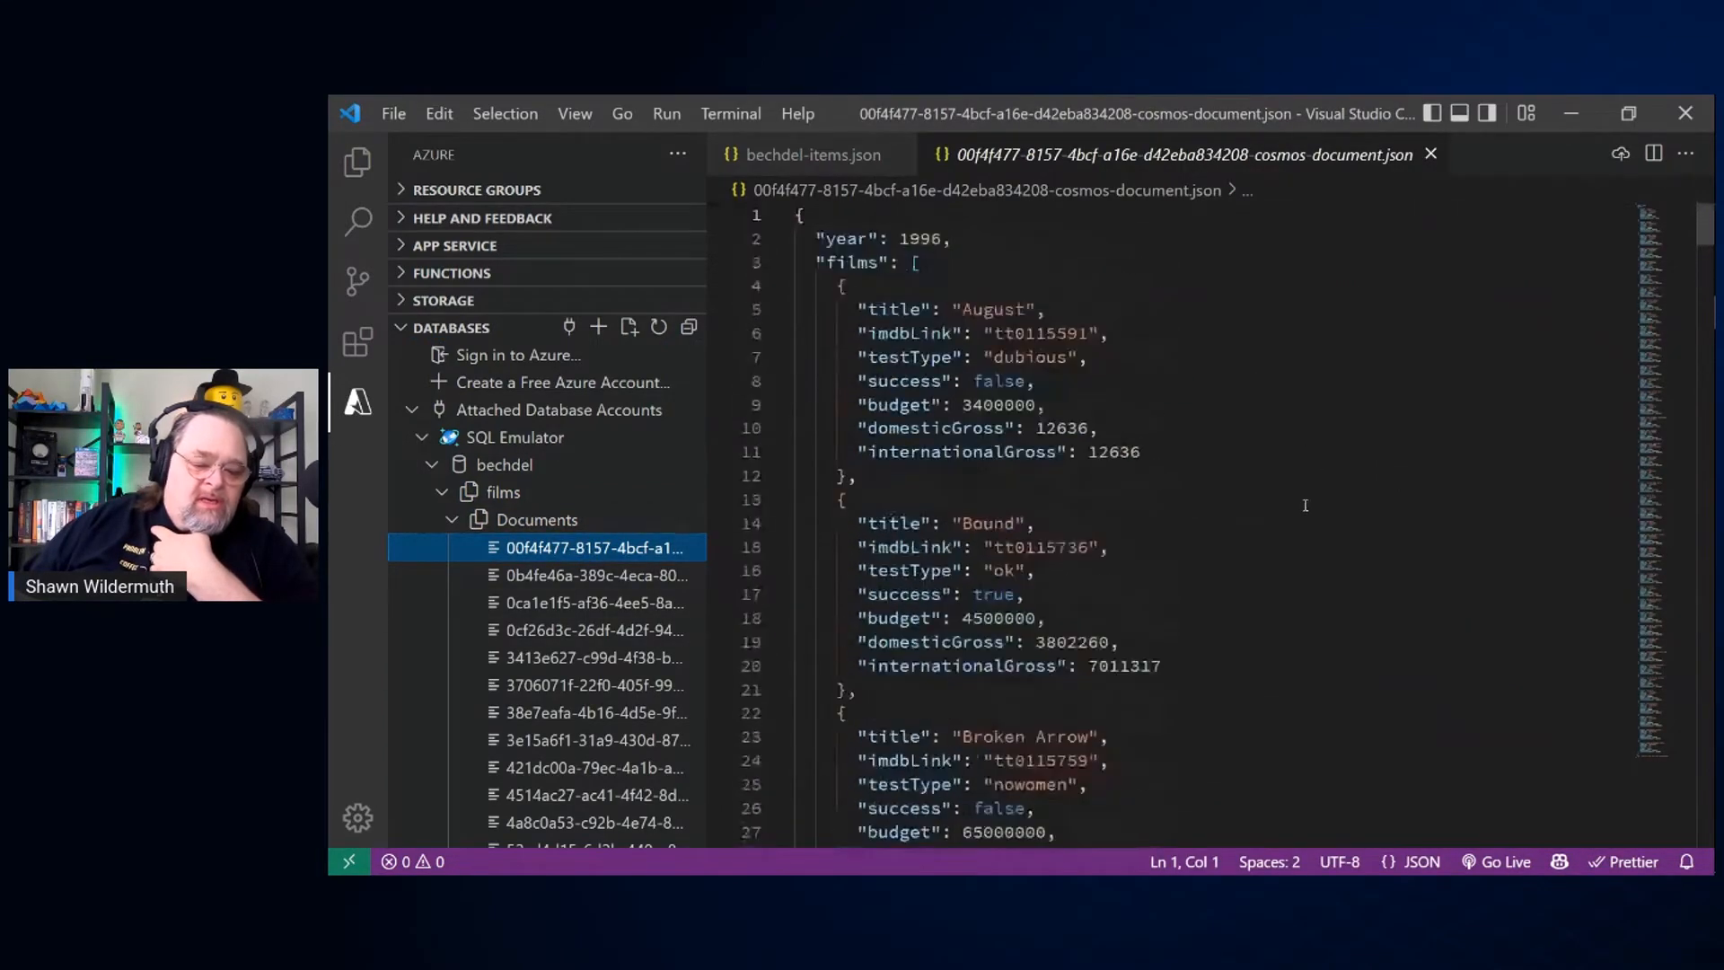
# Step: Open several films documents in turn, from the start and the end of the list, to examine their contents
pyautogui.click(569, 579)
pyautogui.click(627, 633)
pyautogui.click(616, 738)
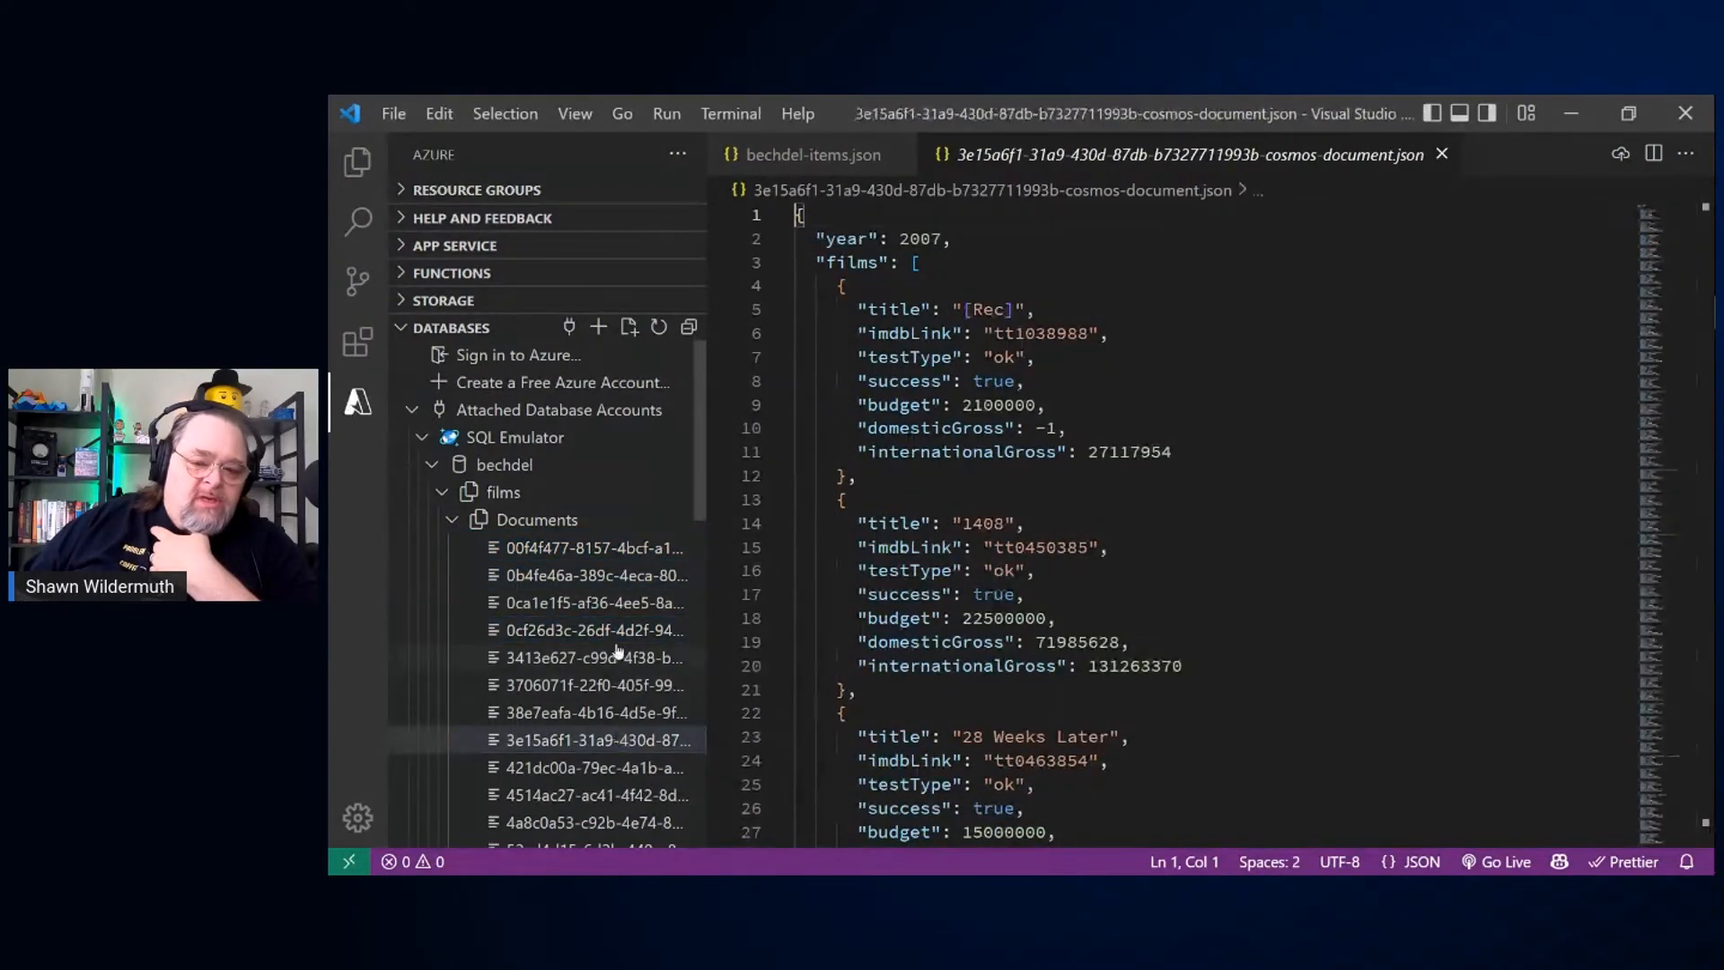
pyautogui.click(616, 634)
pyautogui.click(608, 585)
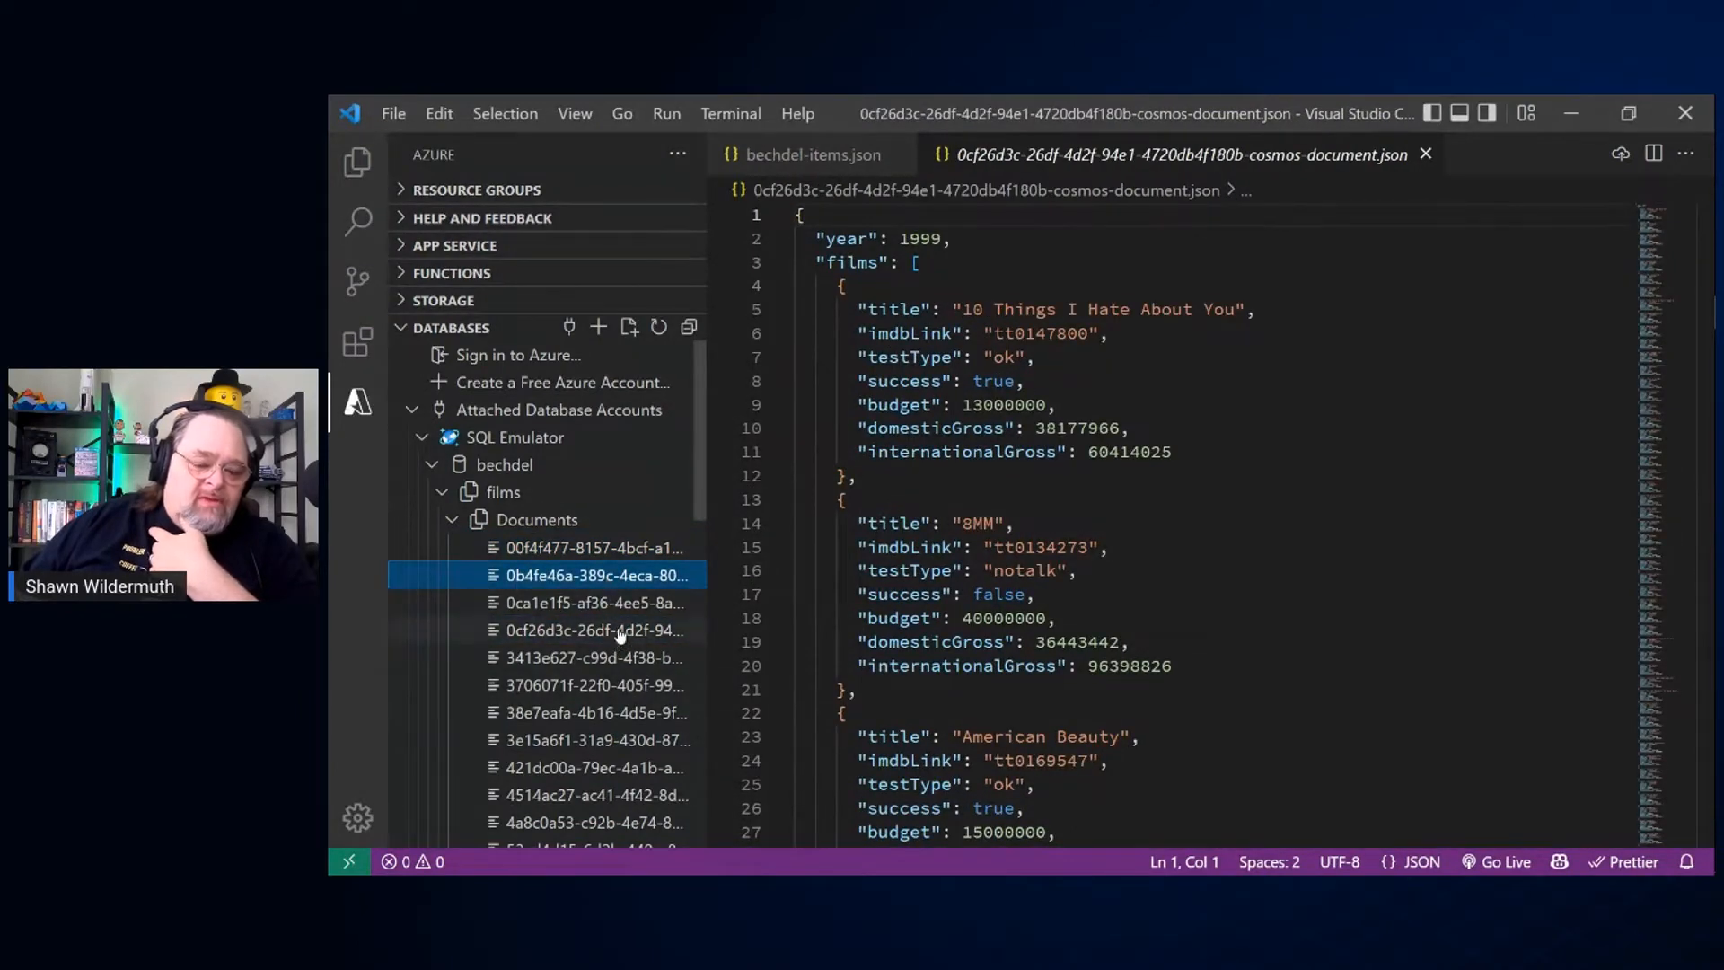
pyautogui.click(620, 604)
pyautogui.click(623, 632)
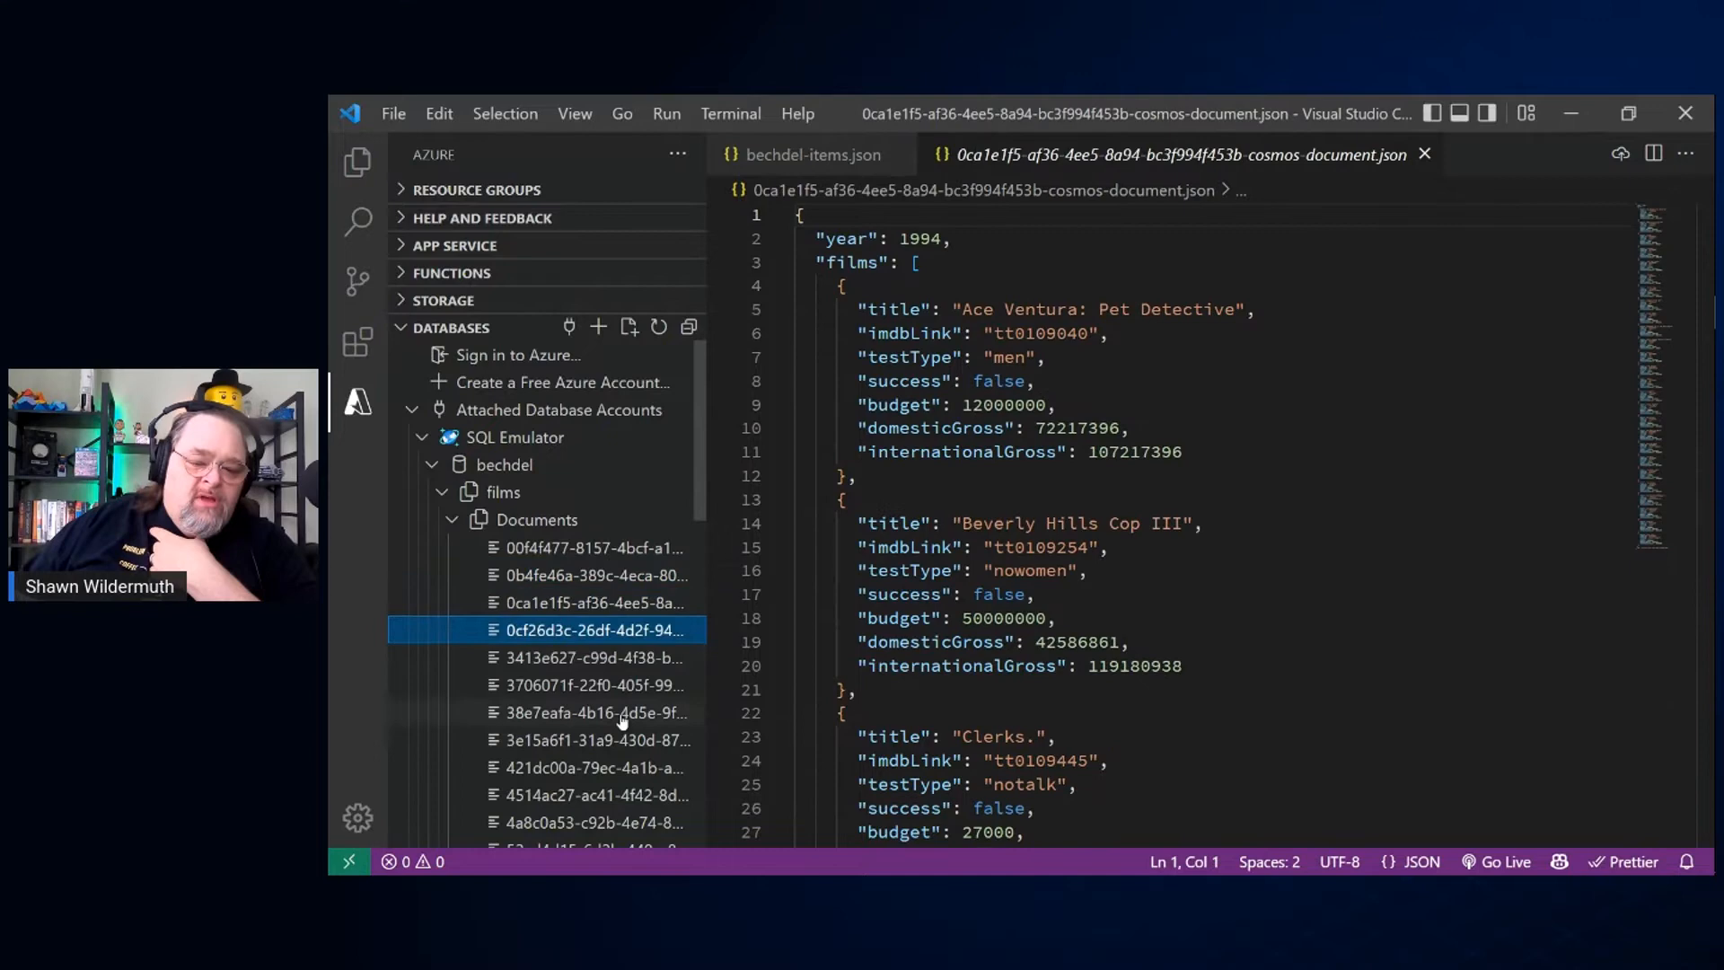
pyautogui.click(600, 660)
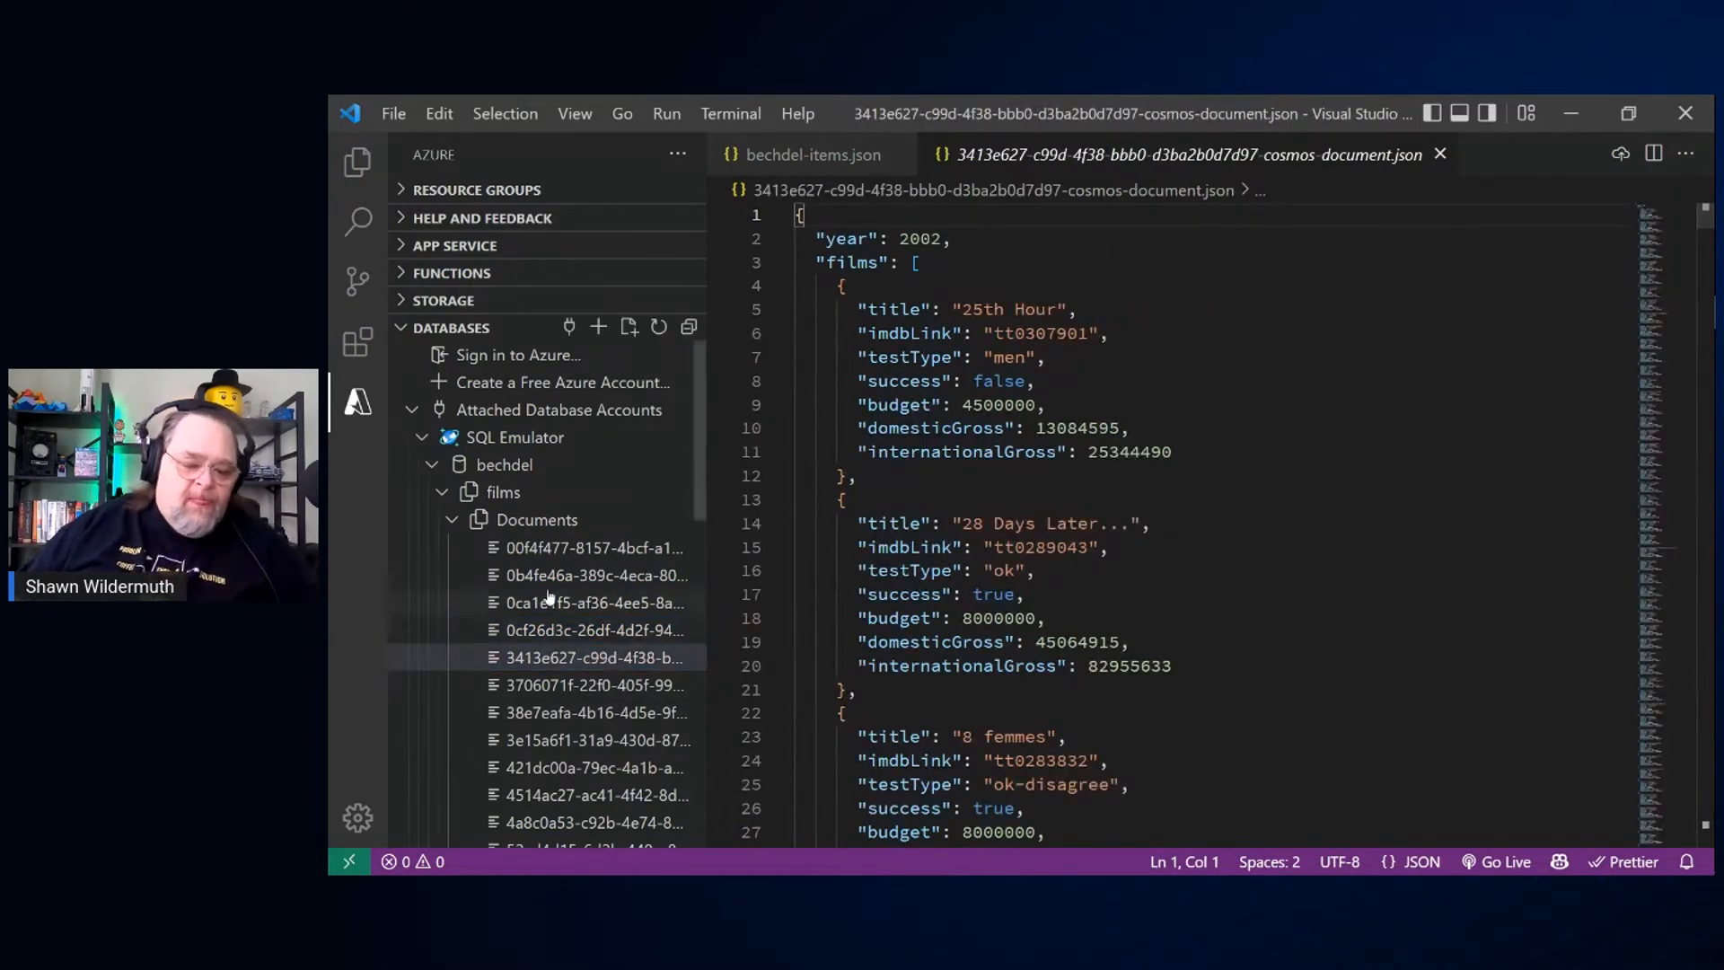
pyautogui.click(550, 552)
pyautogui.scroll(-3, 579, 648)
pyautogui.scroll(-10, 579, 648)
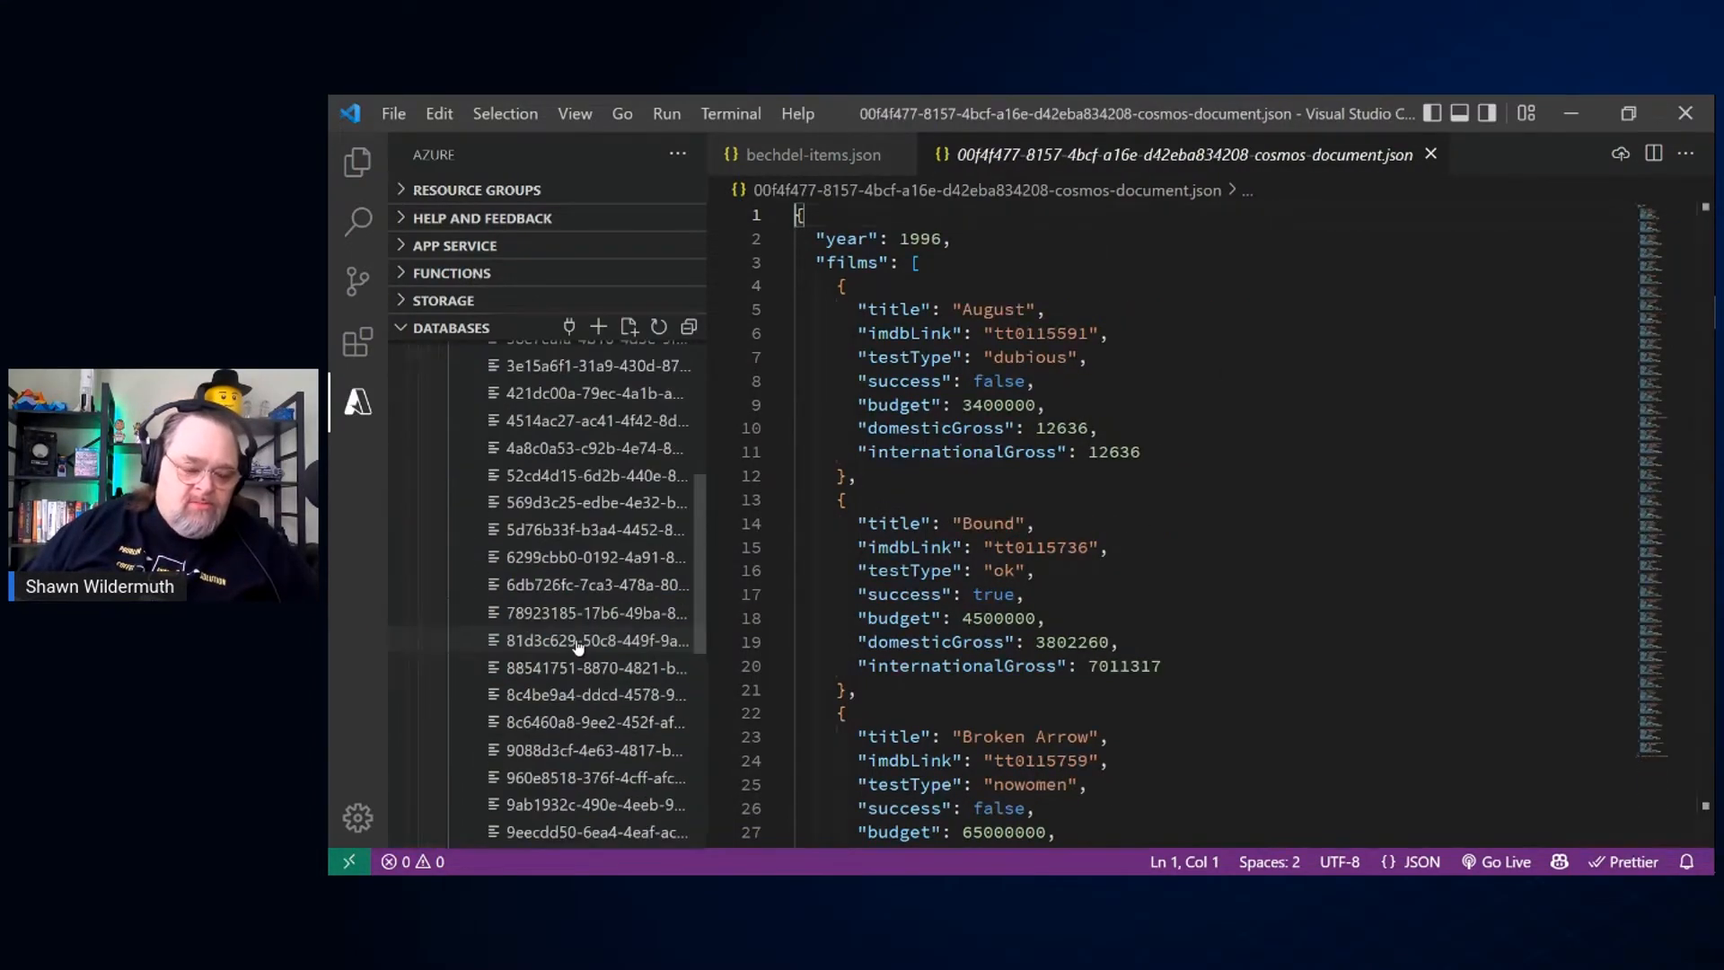
pyautogui.click(603, 811)
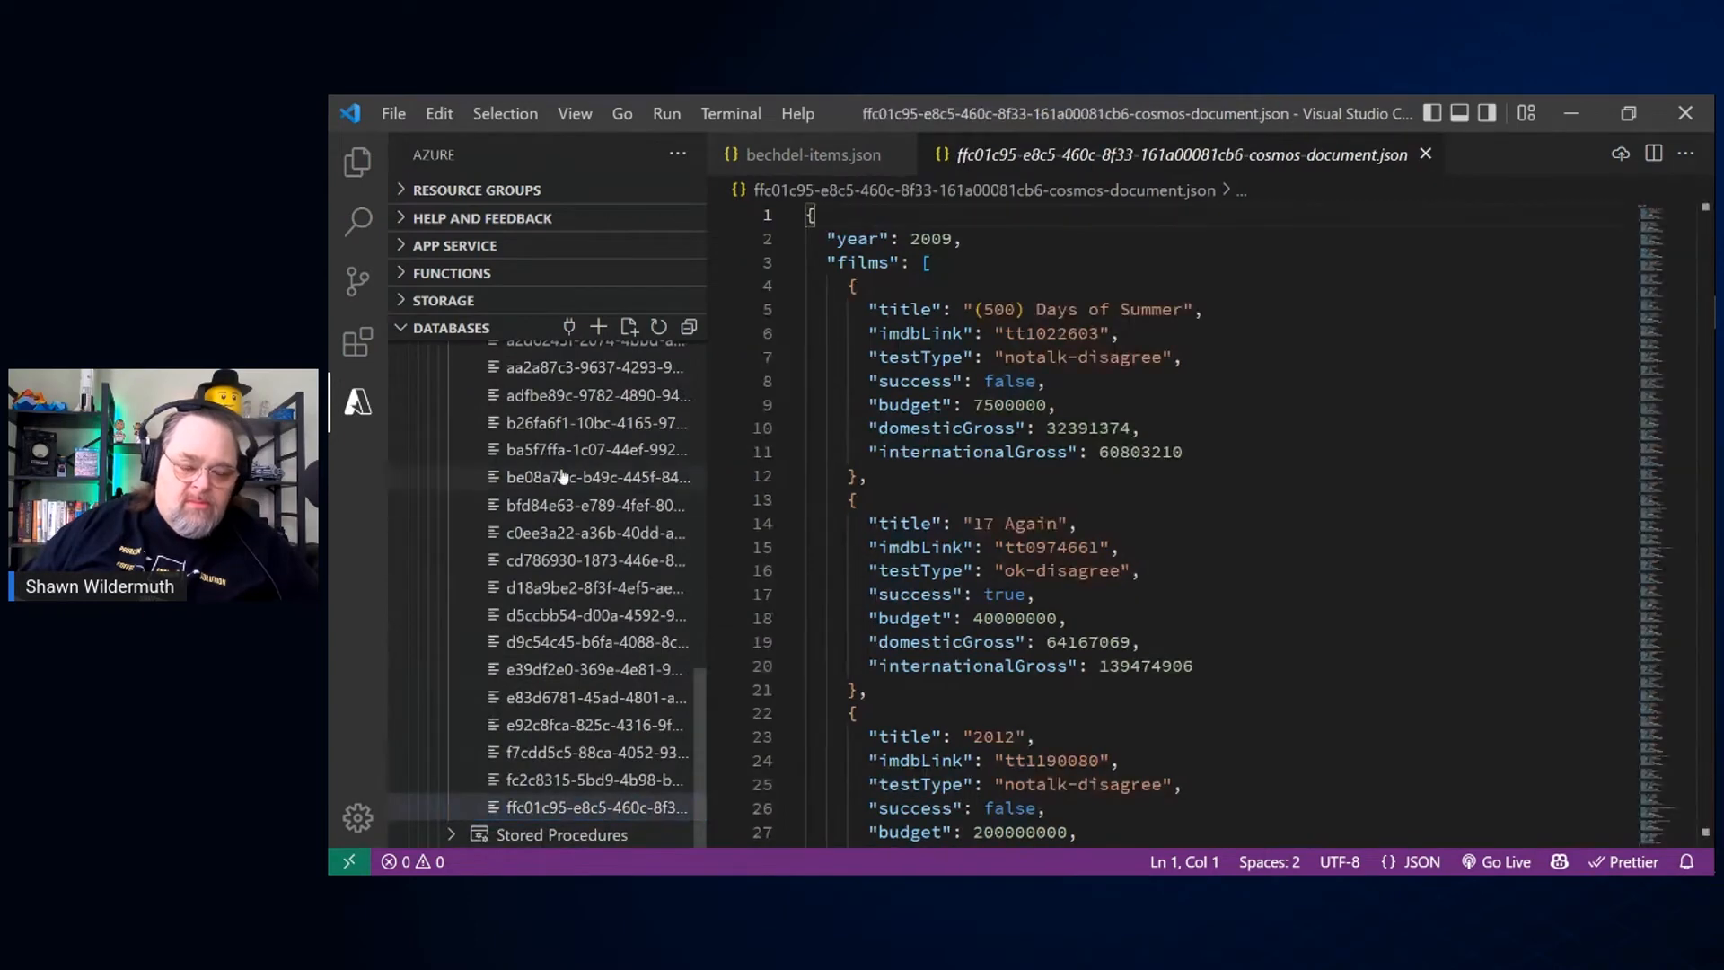
pyautogui.scroll(5, 597, 561)
pyautogui.scroll(4, 568, 433)
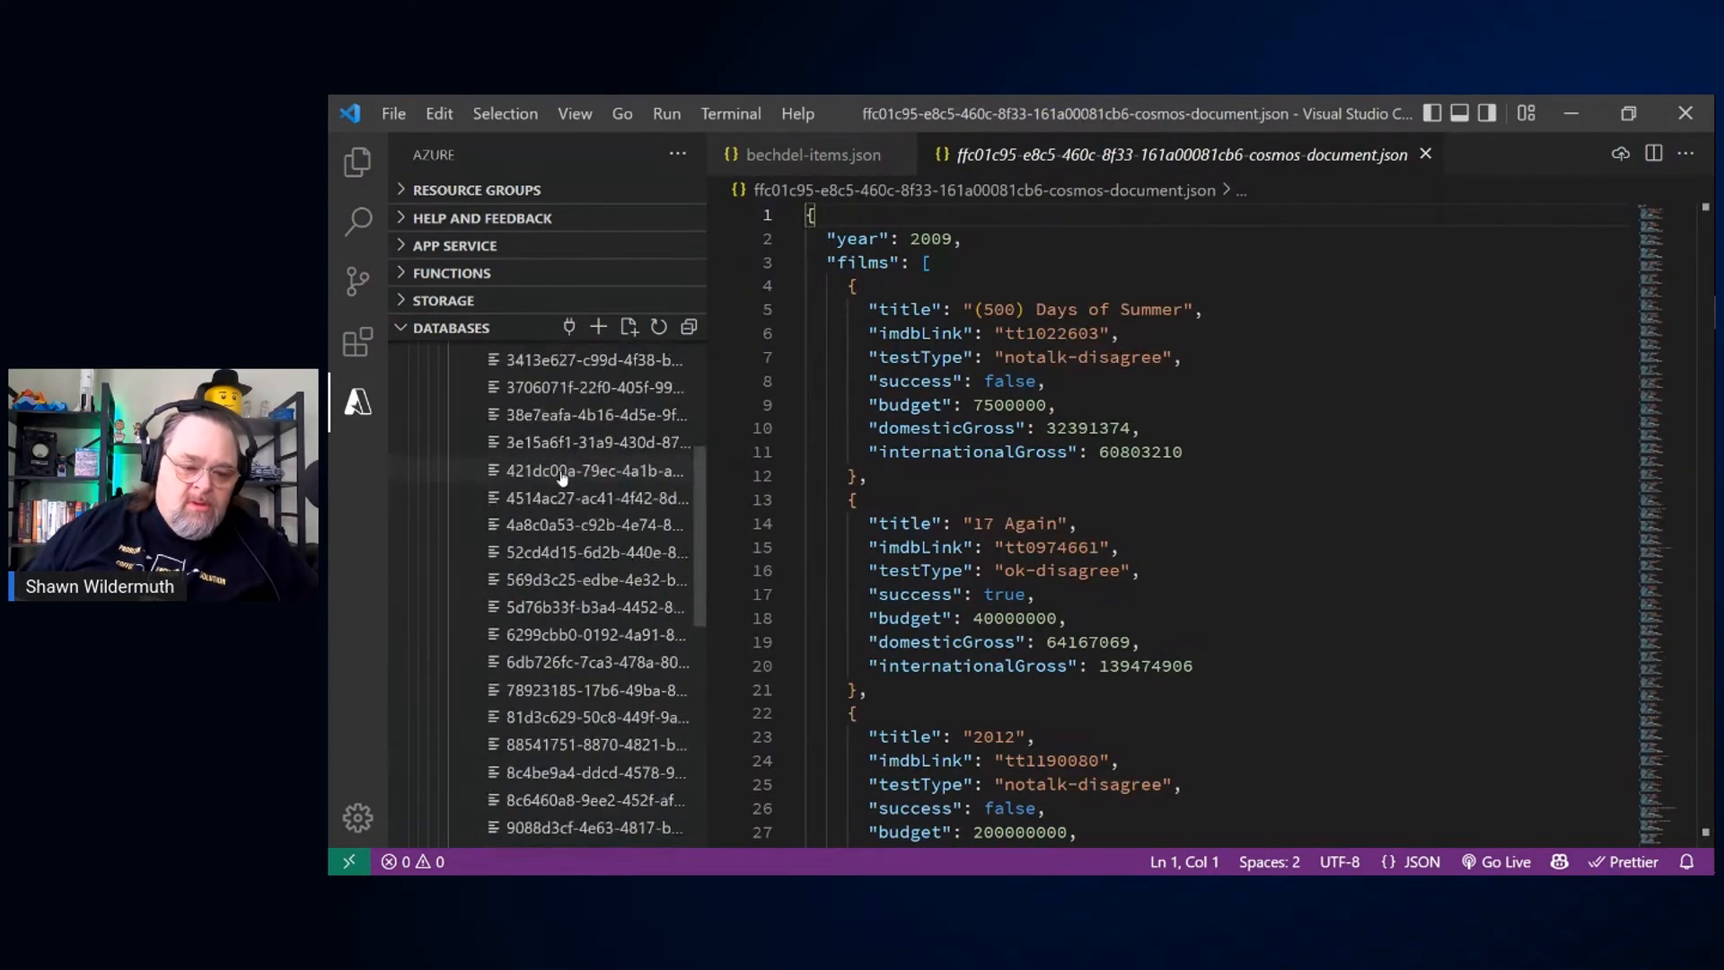
# Step: Open the films document for 2005 and add 2 and Bobaloo to the AEon Flux title
pyautogui.click(566, 474)
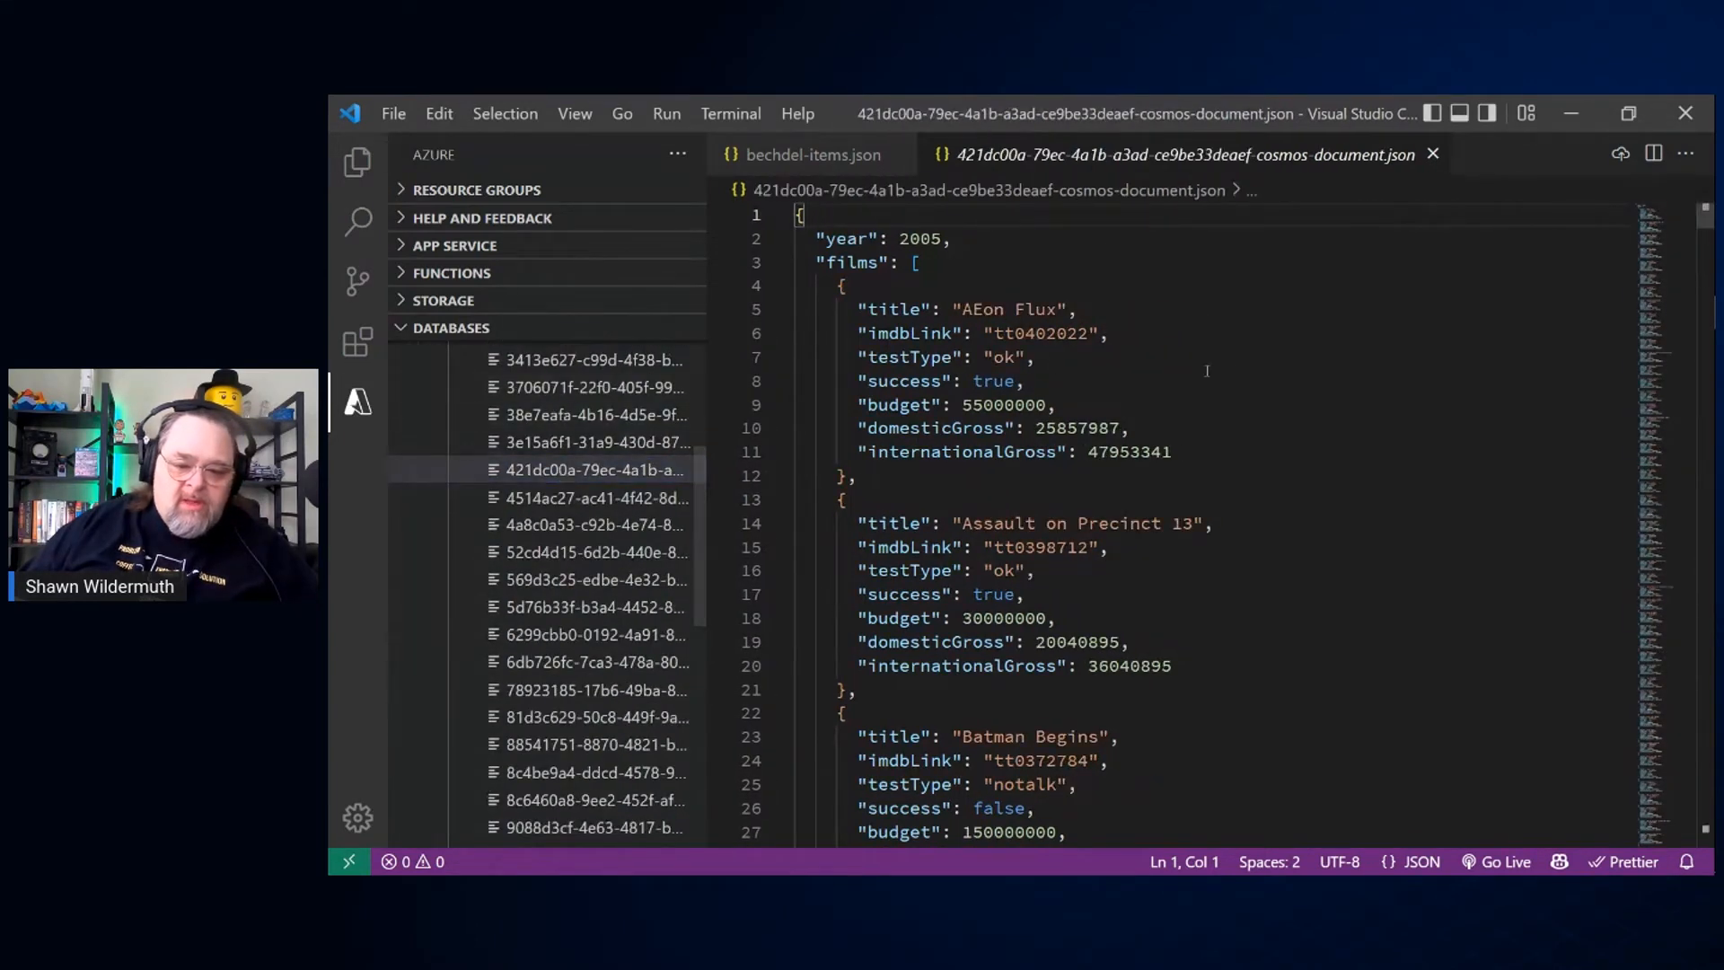
pyautogui.click(1003, 309)
pyautogui.hotkey('ctrl', 'Right')
pyautogui.hotkey('ctrl', 'Right')
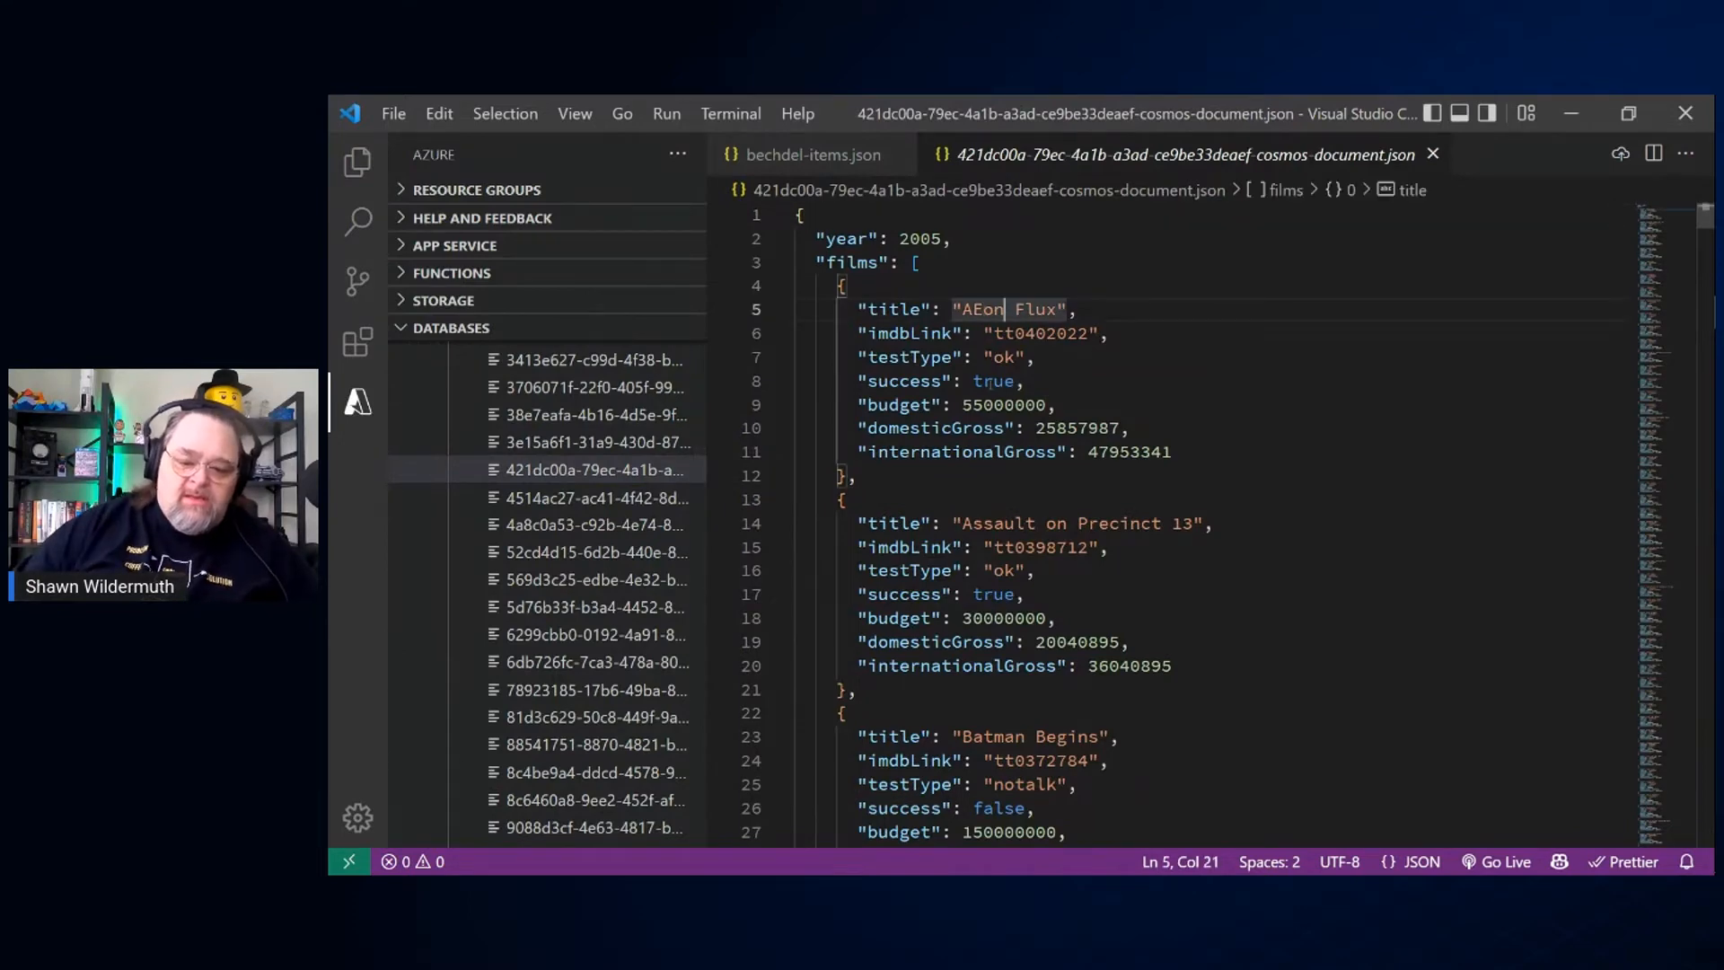
pyautogui.write('(2')
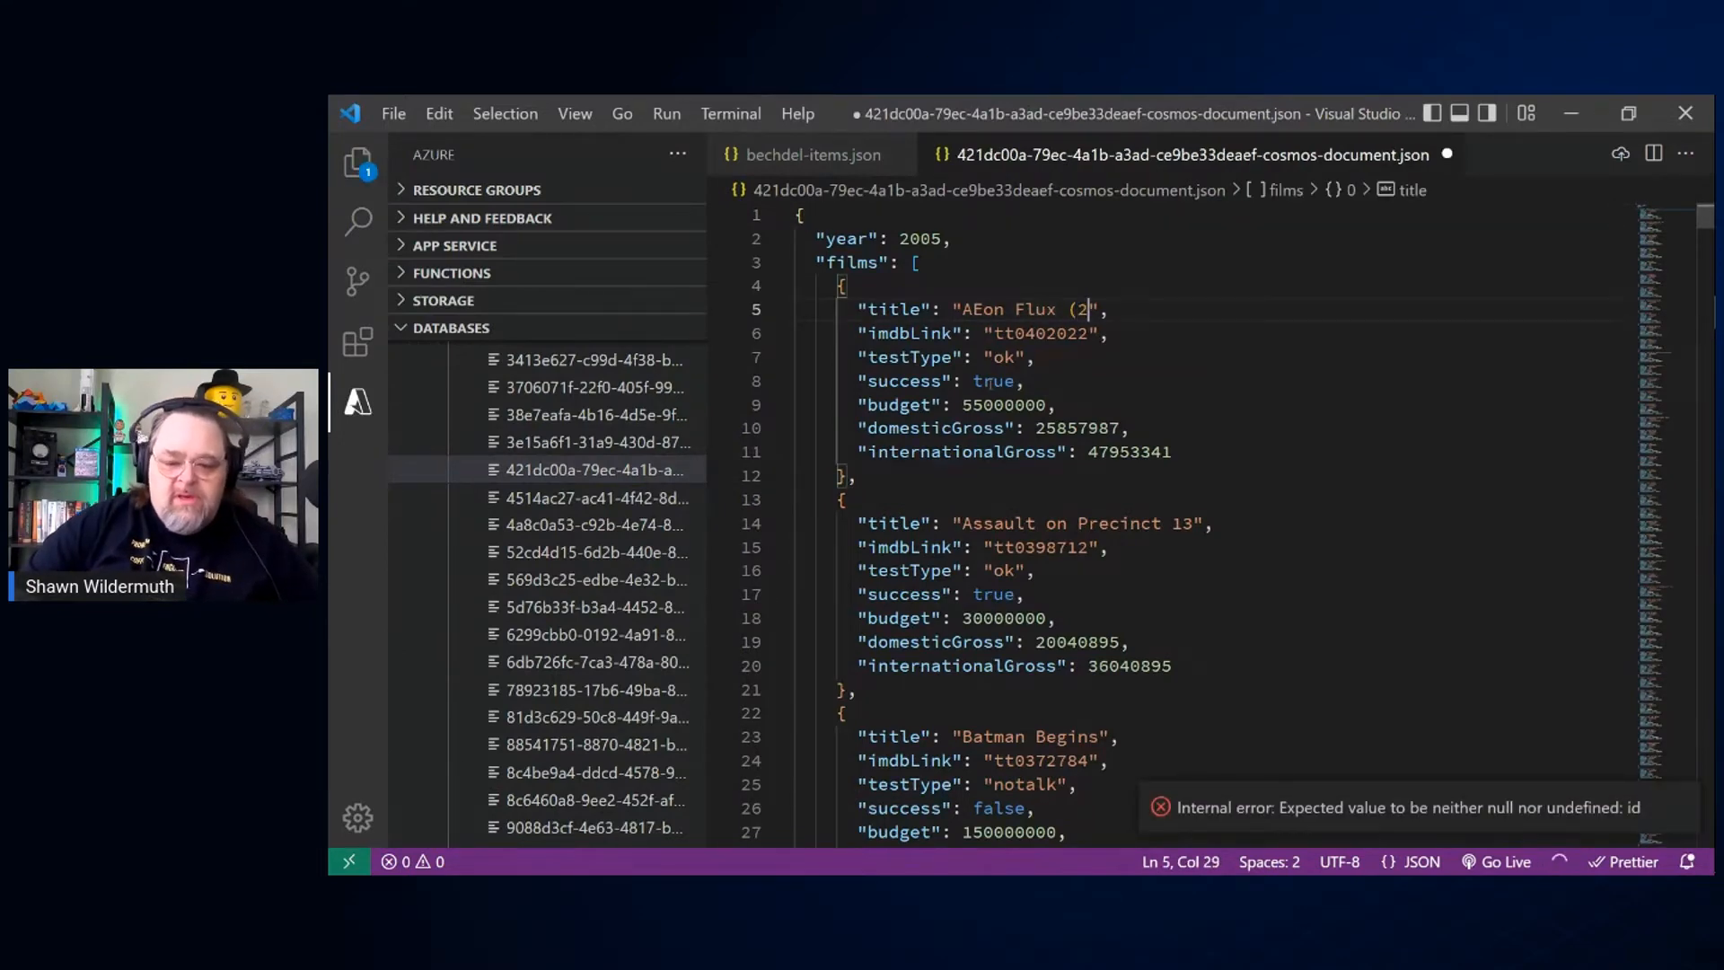
pyautogui.press('BackSpace')
pyautogui.press('BackSpace')
pyautogui.write('2')
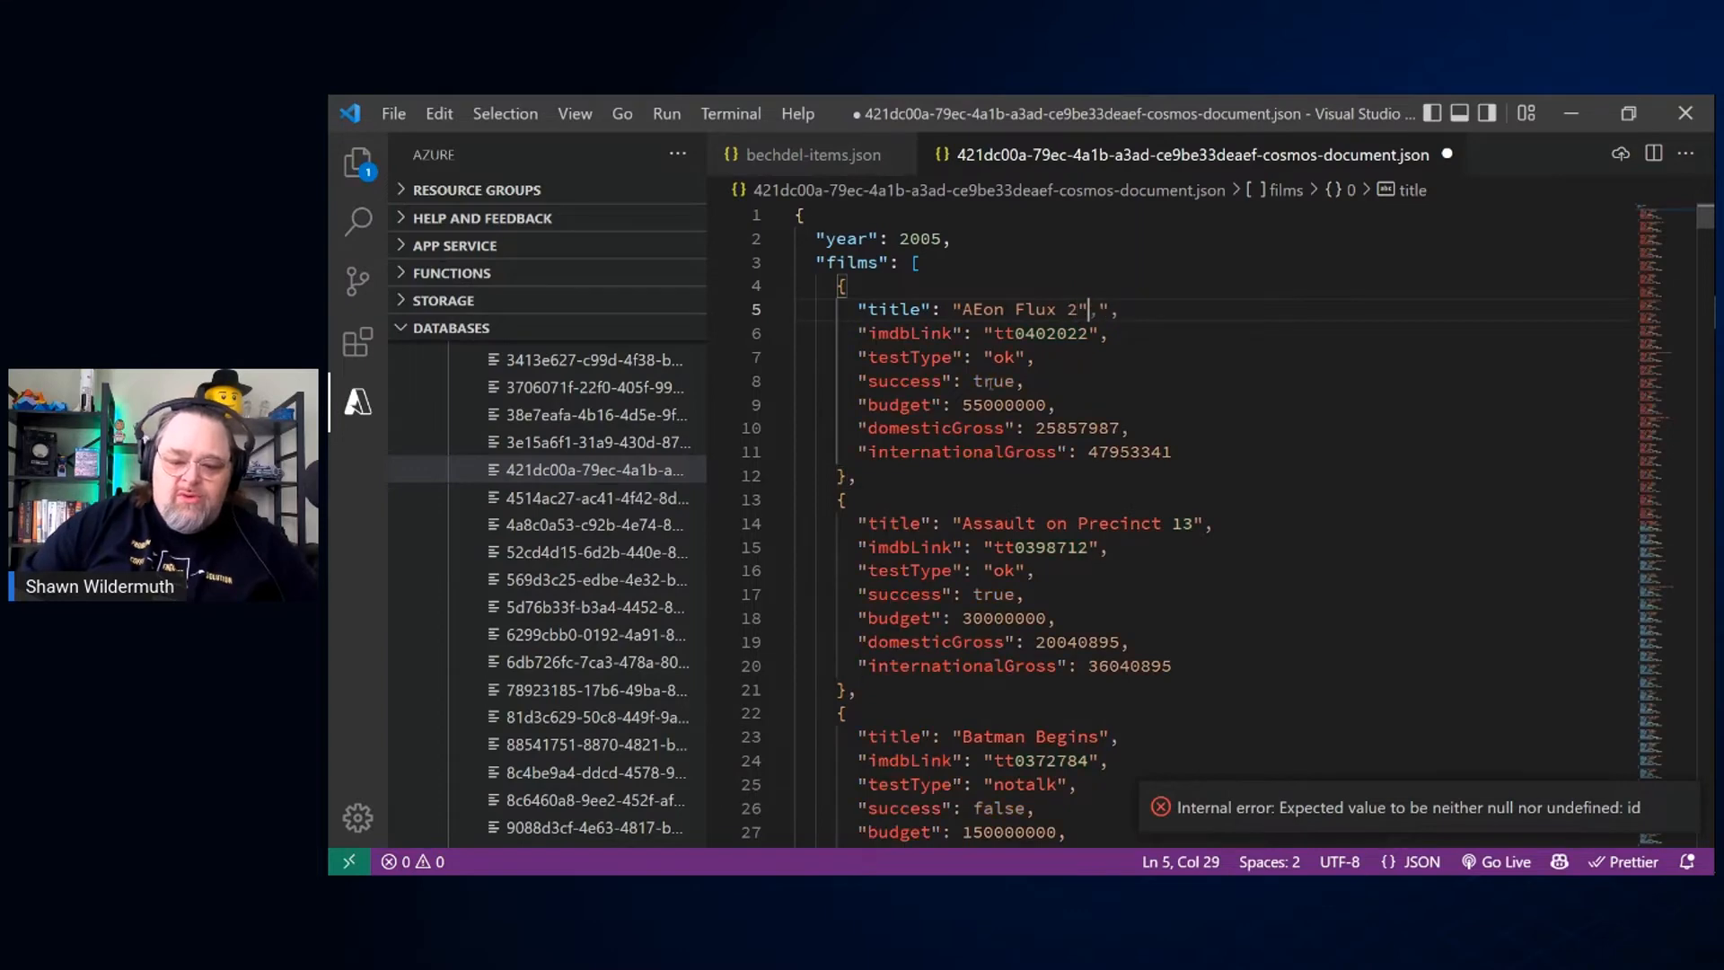
pyautogui.write('" Bob')
pyautogui.write('aloo')
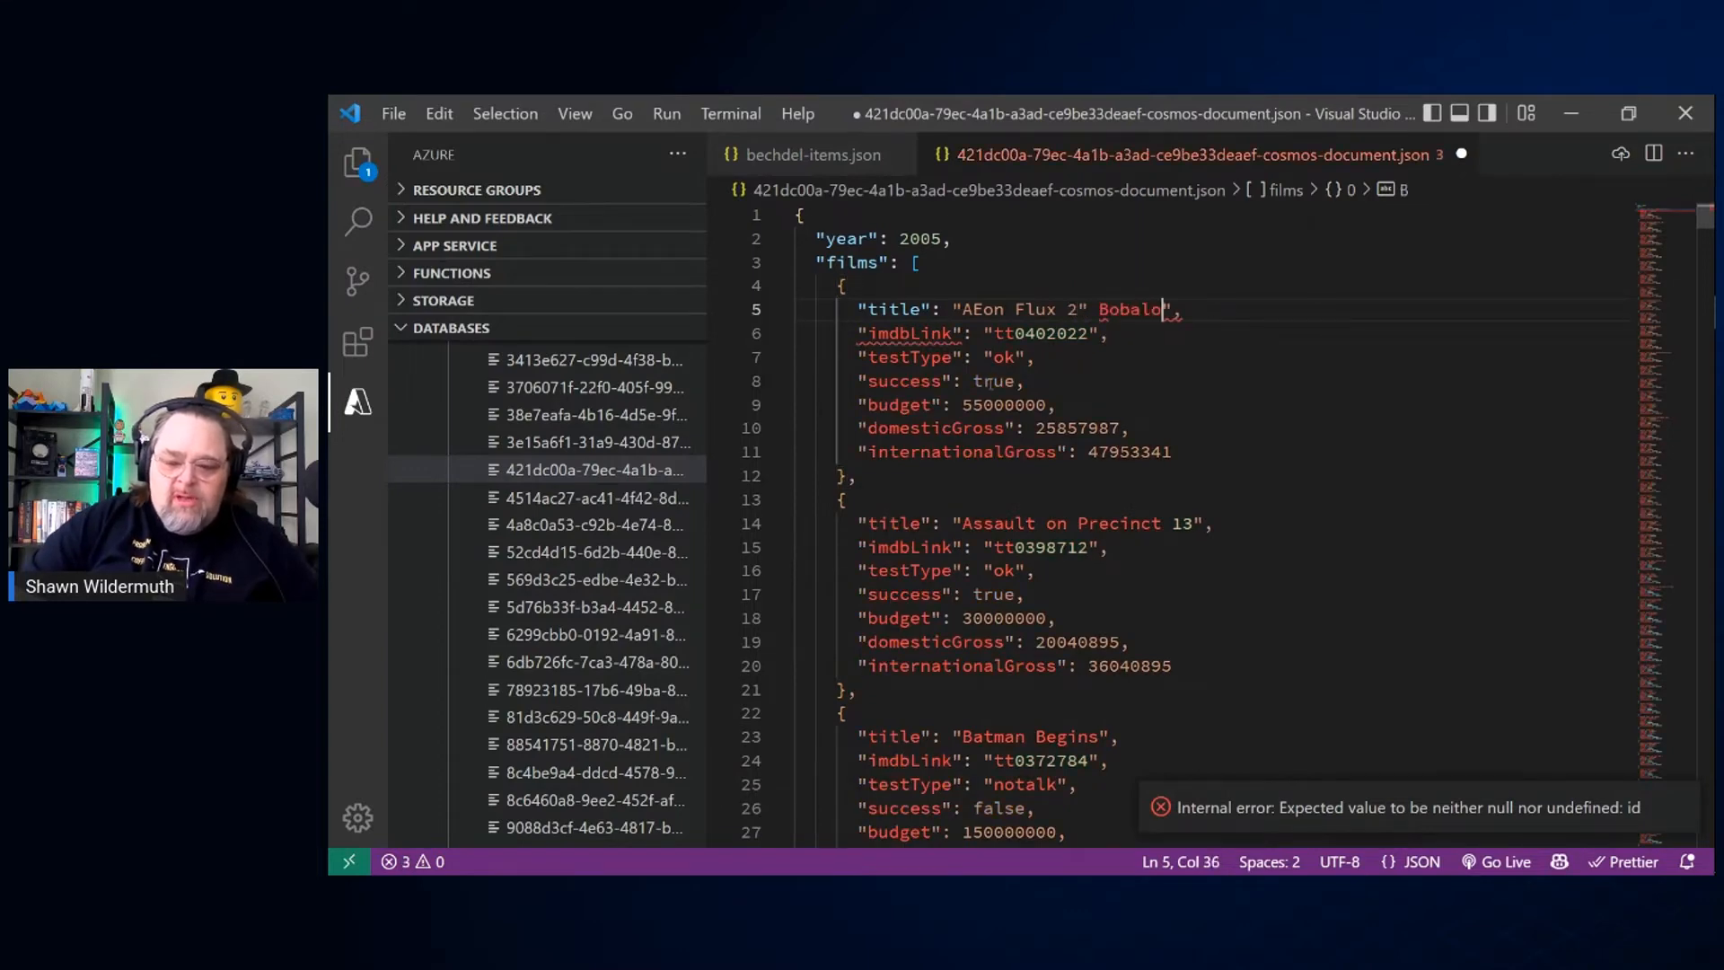
# Step: Correct the title to "AEon Flux 2: Bobaloo", then save the document and upload it to the emulator
pyautogui.press('Left')
pyautogui.press('Left')
pyautogui.press('Left')
pyautogui.press('Left')
pyautogui.press('Left')
pyautogui.press('Left')
pyautogui.press('Left')
pyautogui.press('Left')
pyautogui.press('Left')
pyautogui.press('Left')
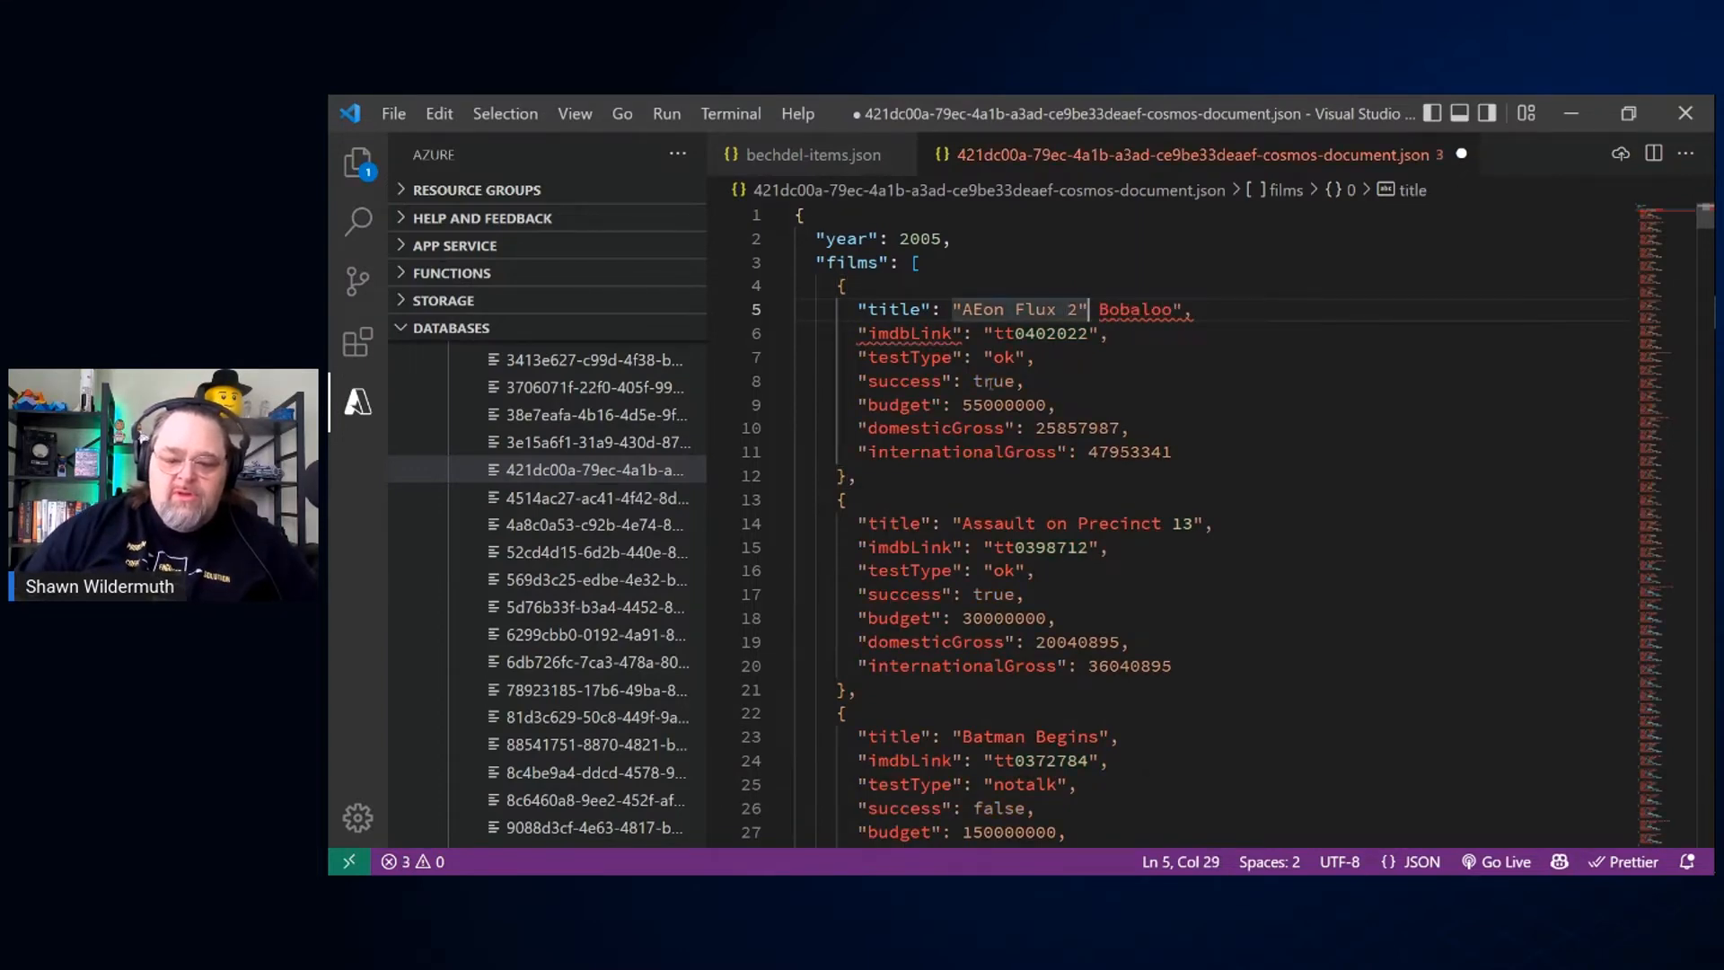
pyautogui.press('BackSpace')
pyautogui.write(':')
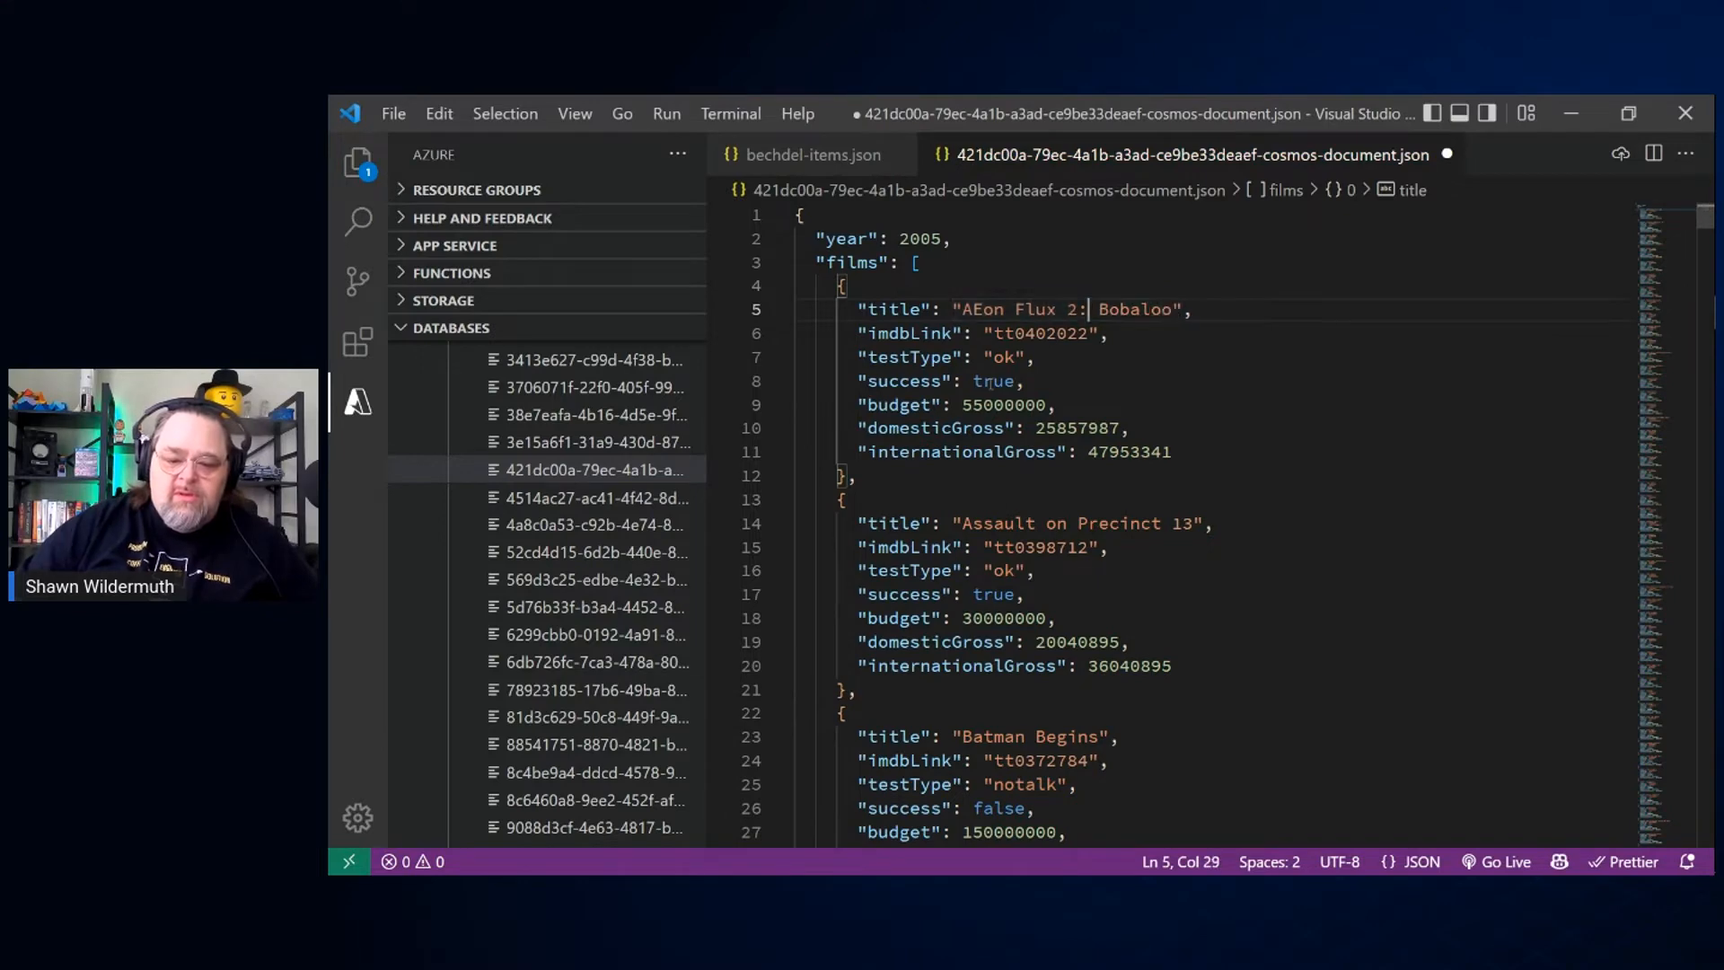
pyautogui.hotkey('ctrl', 's')
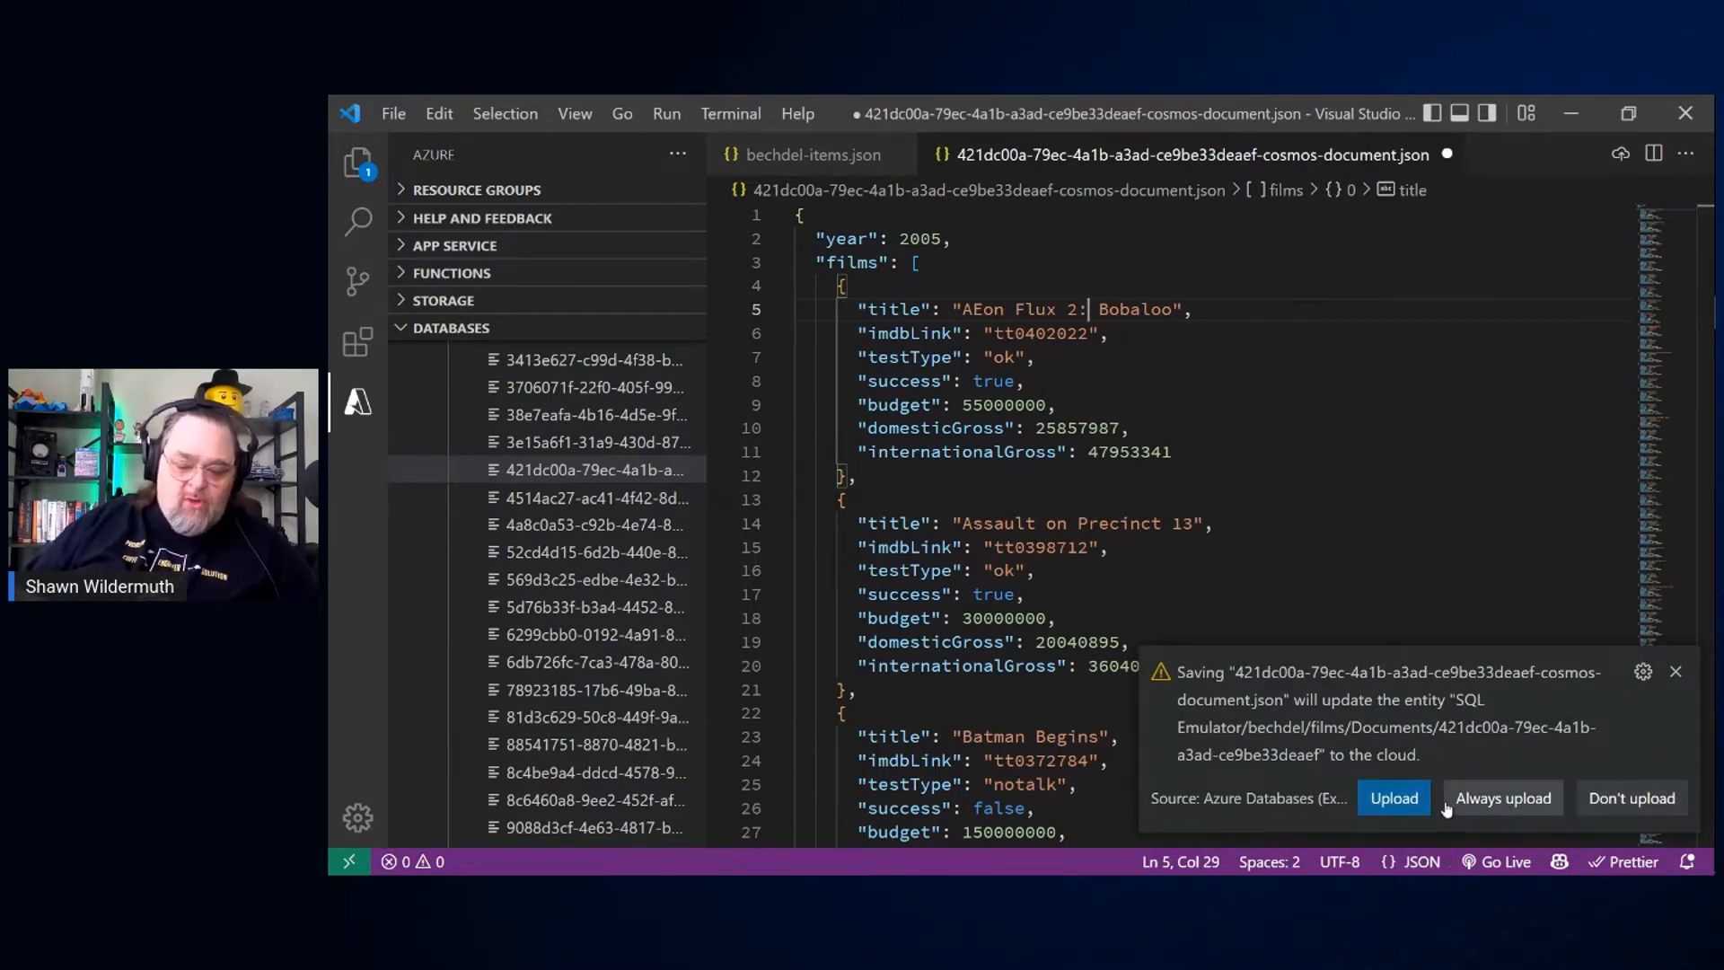
pyautogui.click(1389, 815)
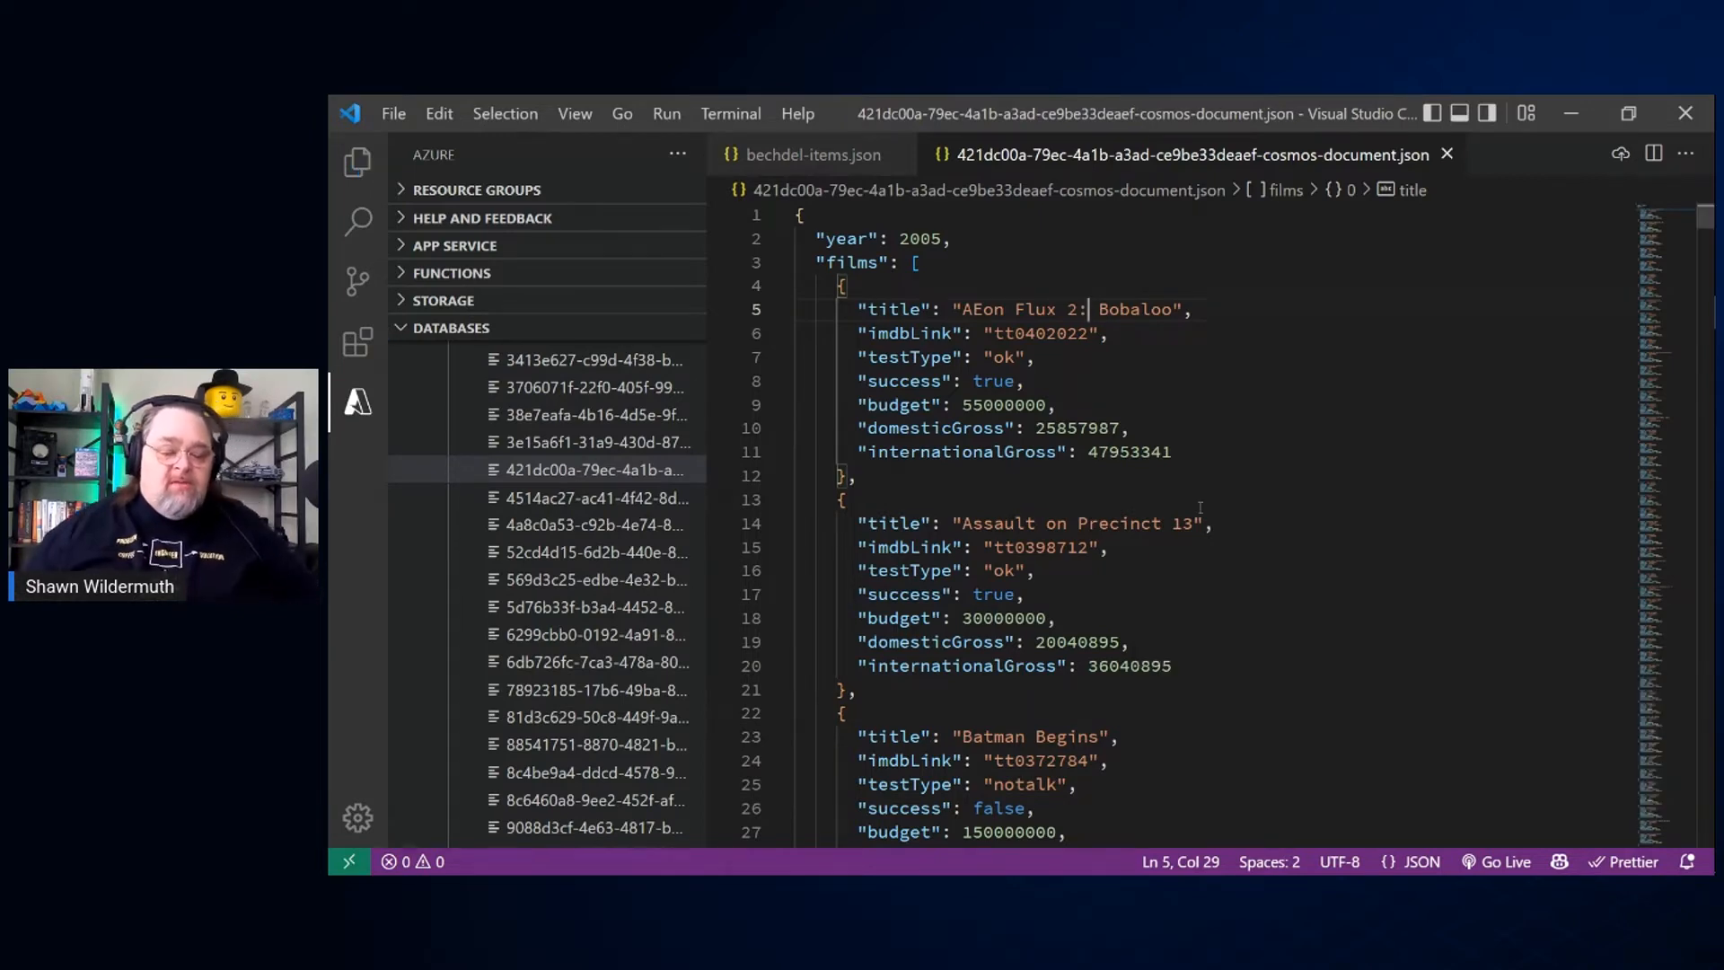
# Step: Switch to the Azure Cosmos DB Emulator, run the films query for year 2005 and highlight the edited title in the results
pyautogui.hotkey('alt', 'Tab')
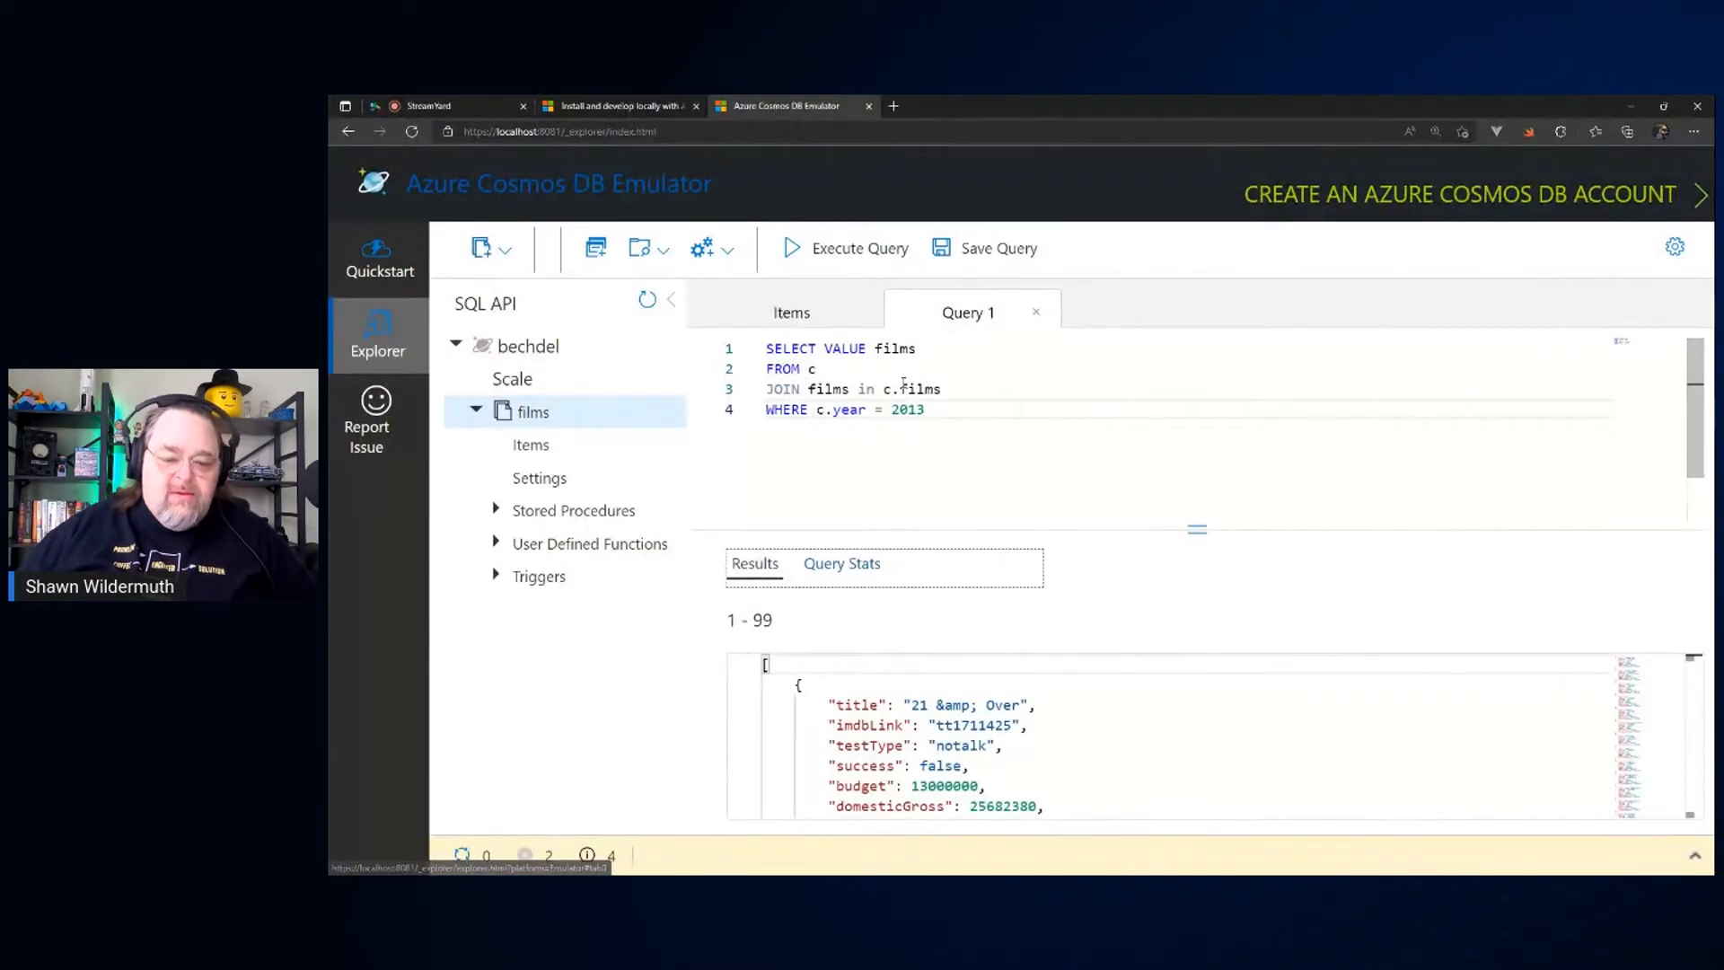
pyautogui.doubleClick(908, 410)
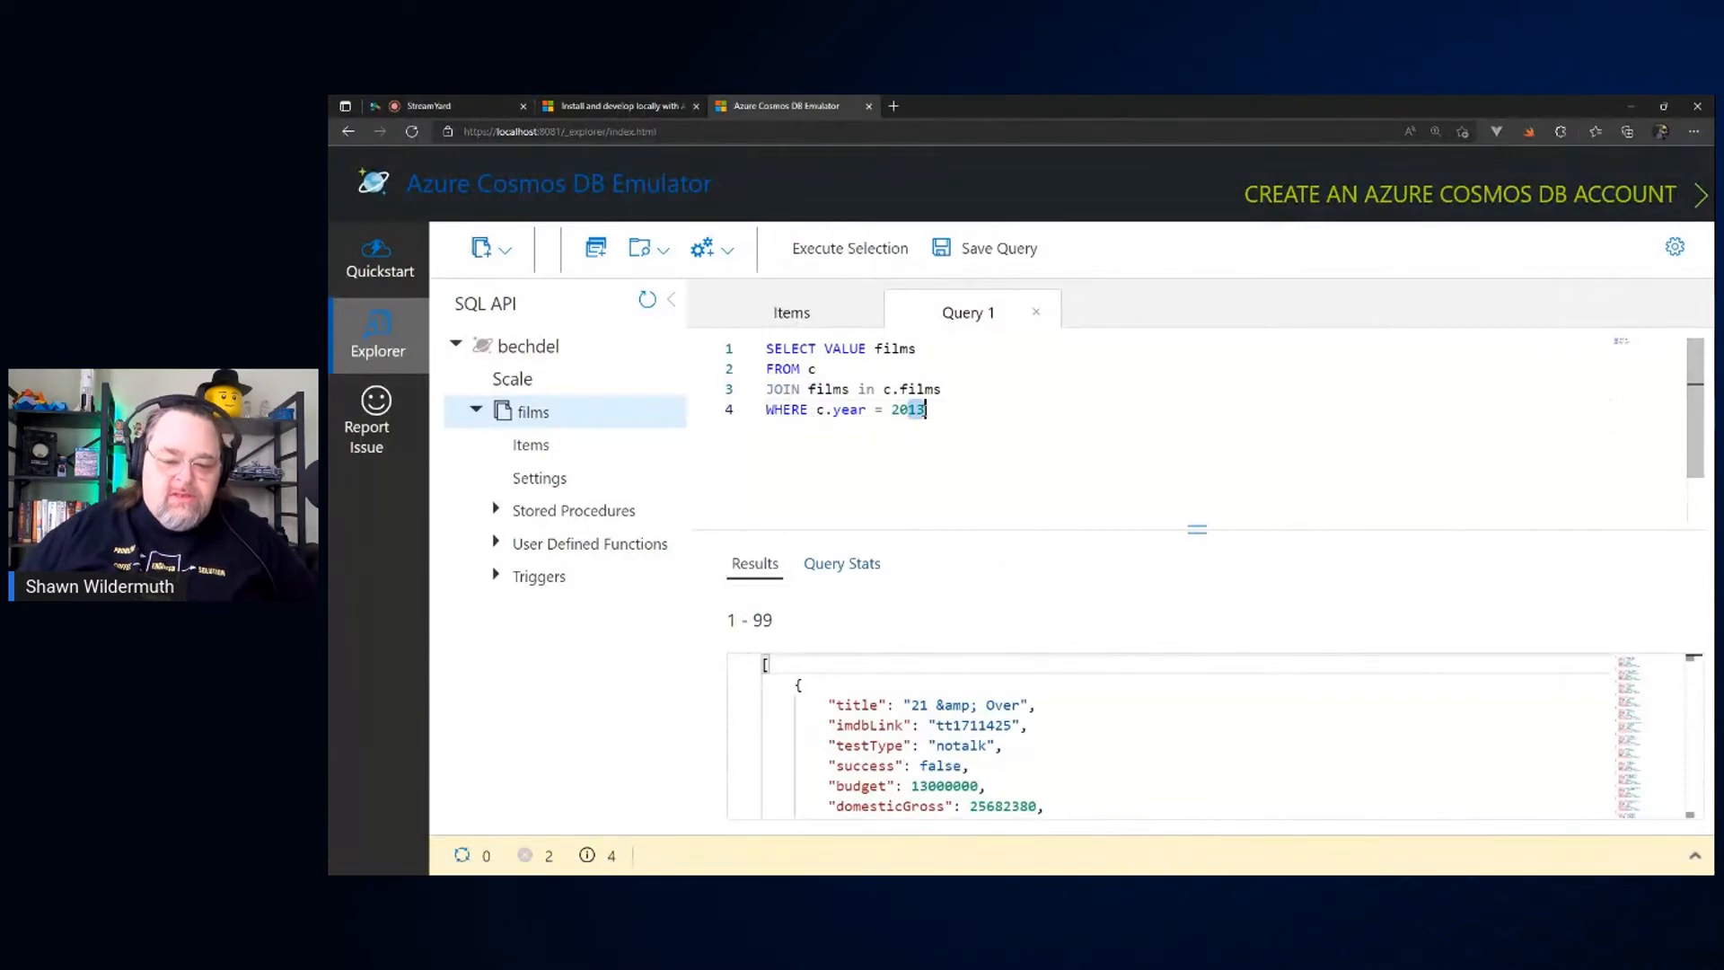
pyautogui.write('2005')
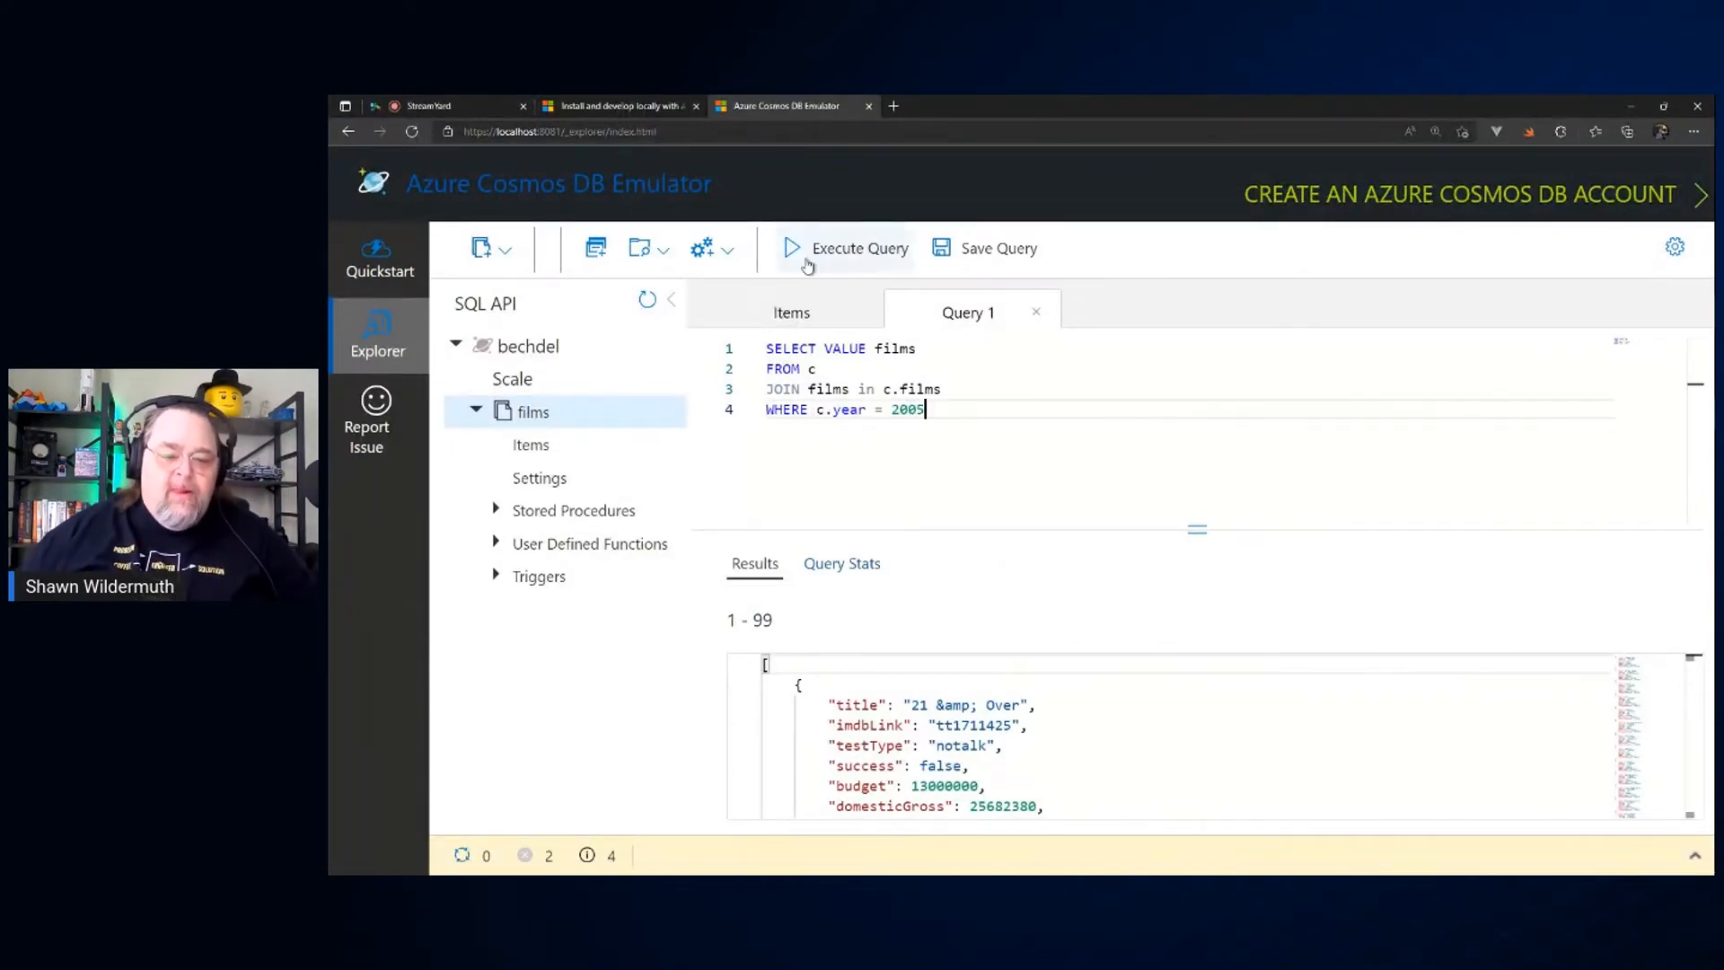
pyautogui.click(849, 259)
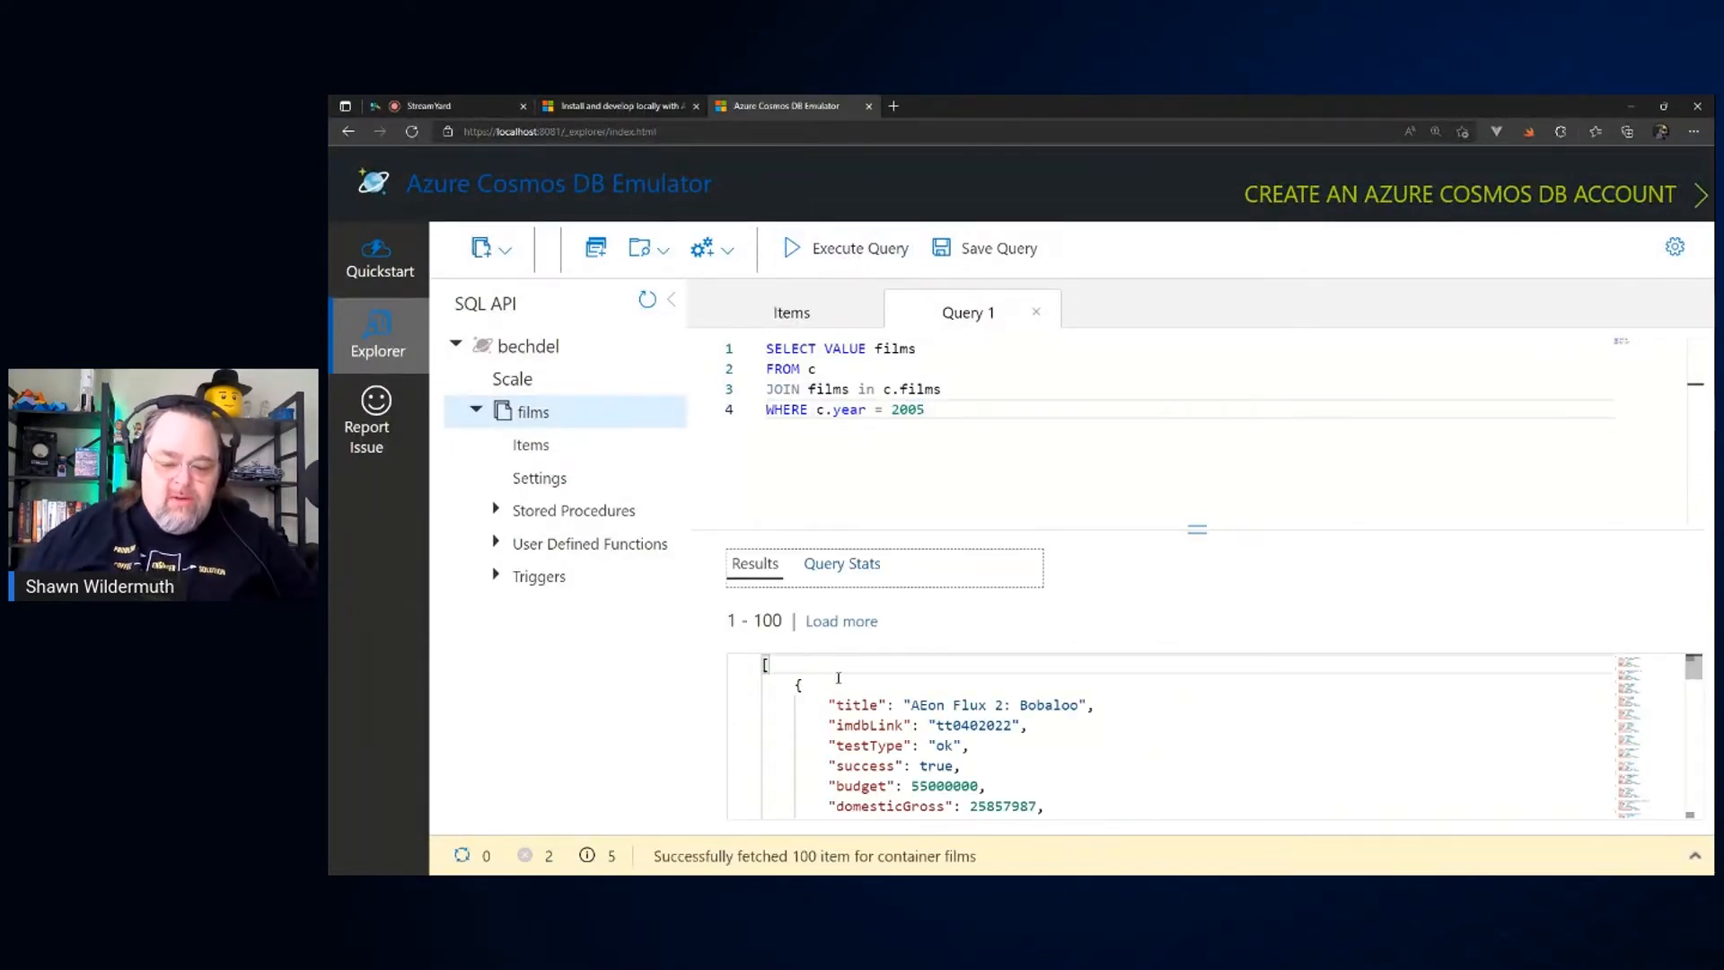
pyautogui.moveTo(911, 704); pyautogui.dragTo(1081, 705)
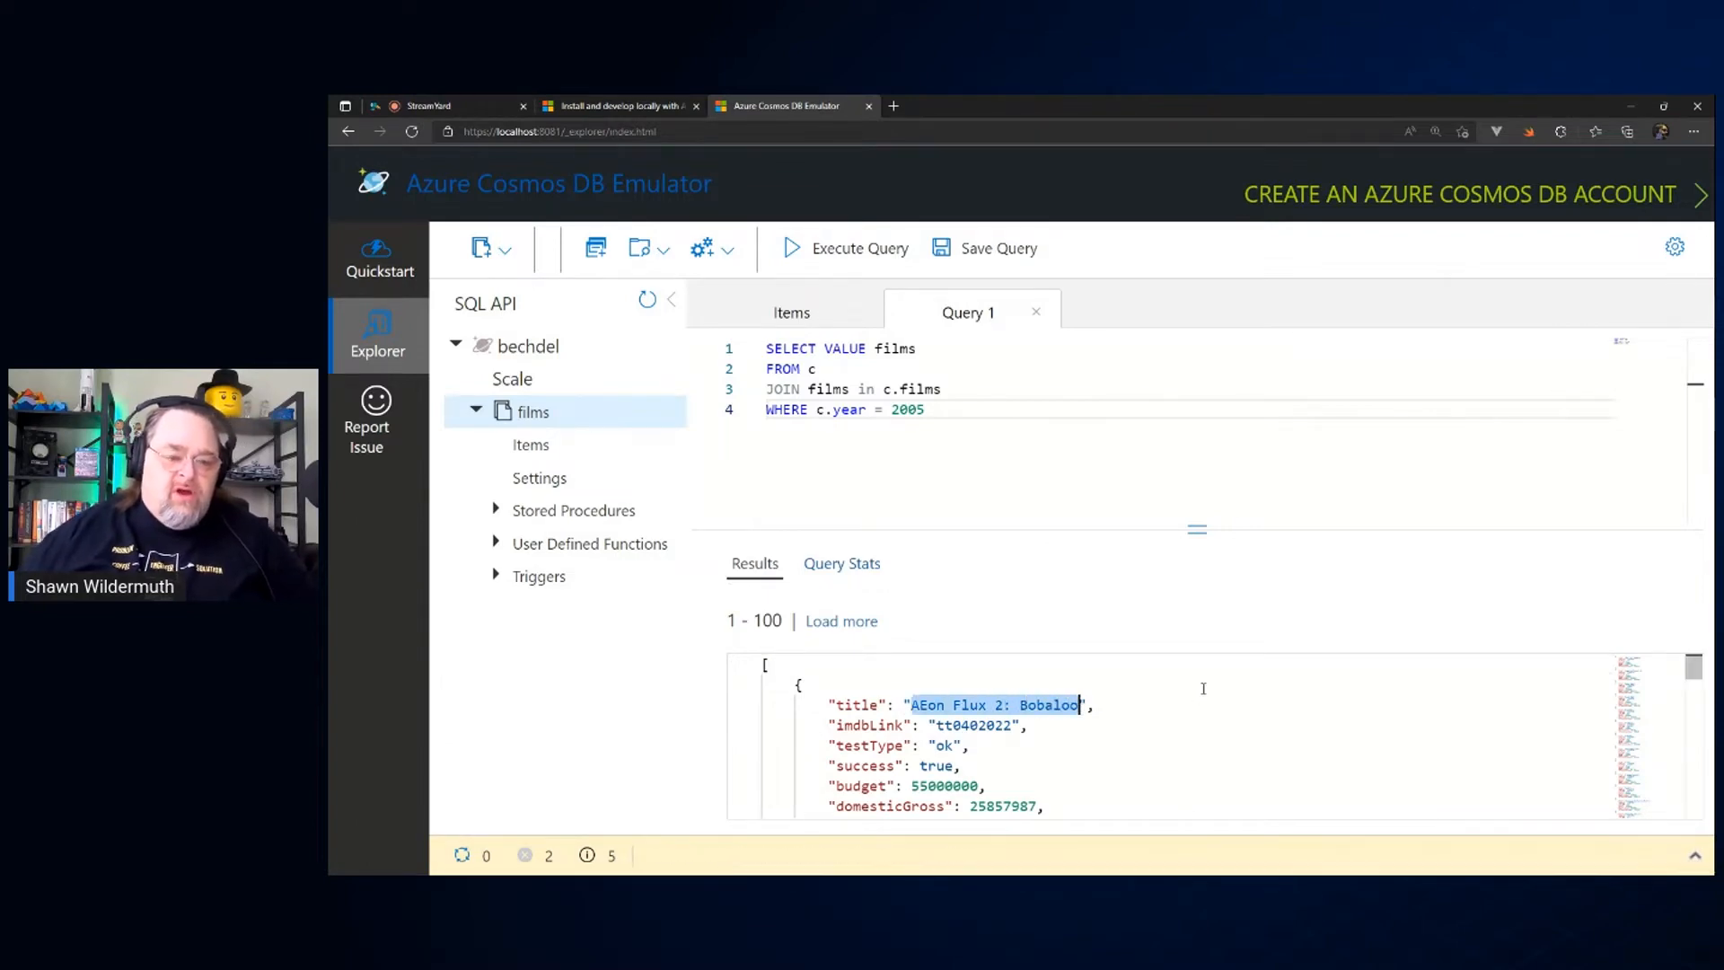
# Step: Switch back to Visual Studio Code, check the actions offered for the SQL Emulator account and collapse the films collection
pyautogui.hotkey('alt', 'Tab')
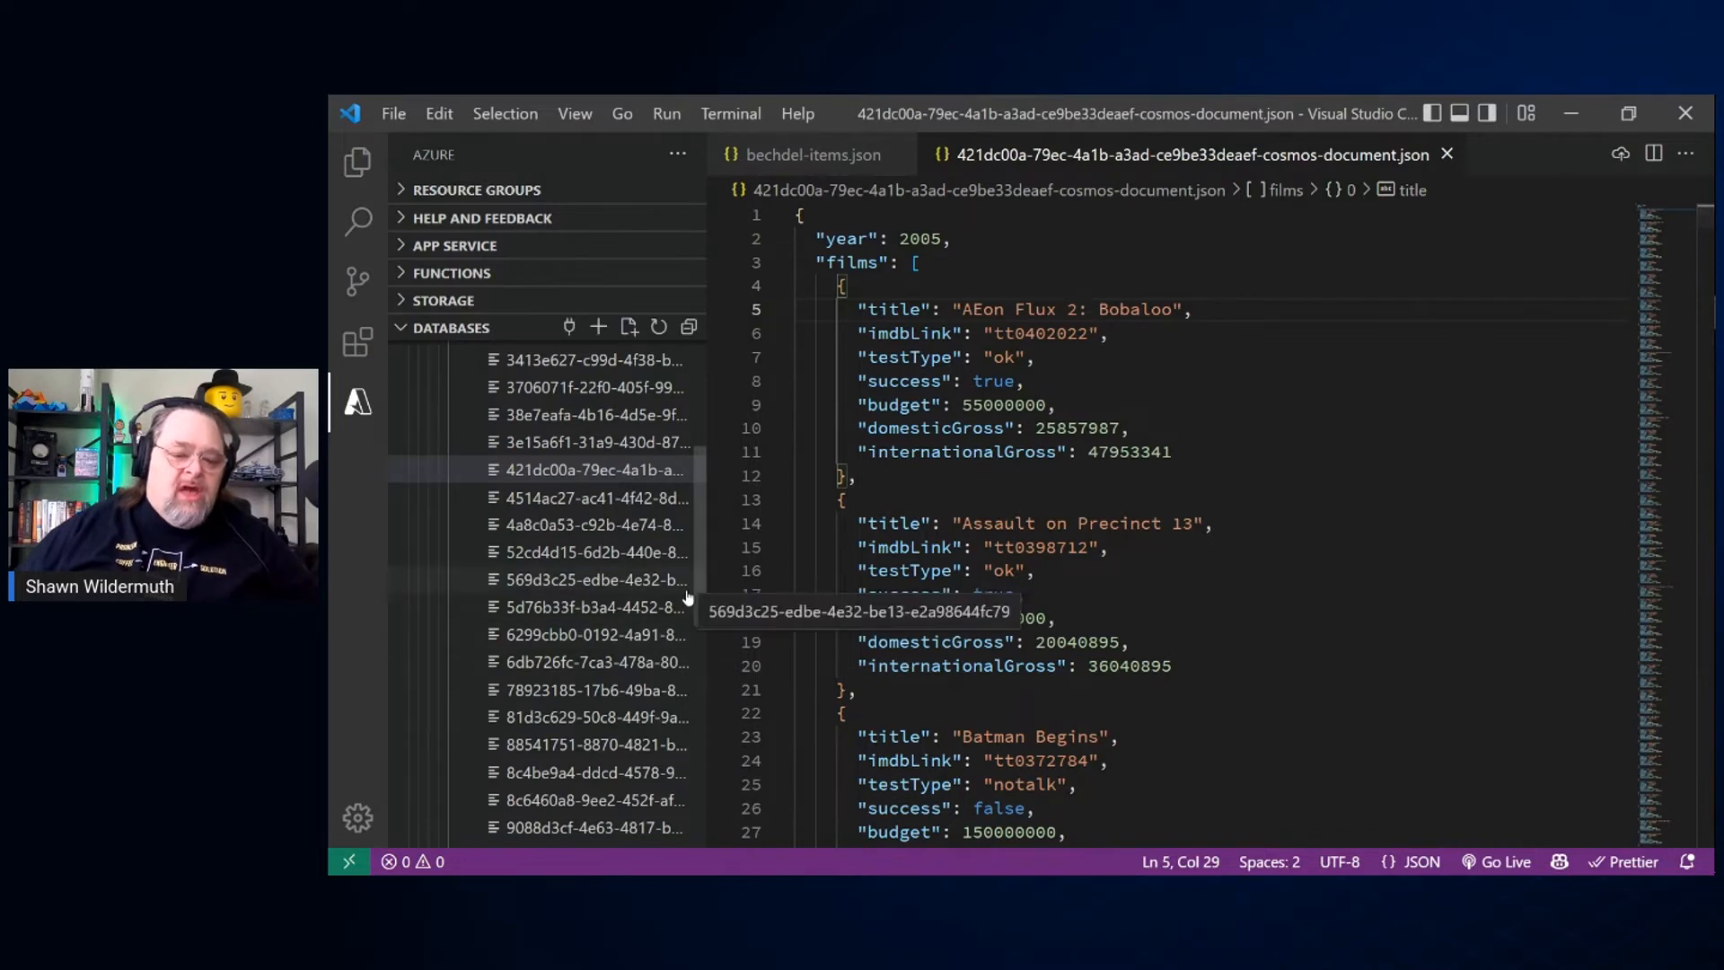
pyautogui.scroll(5, 629, 584)
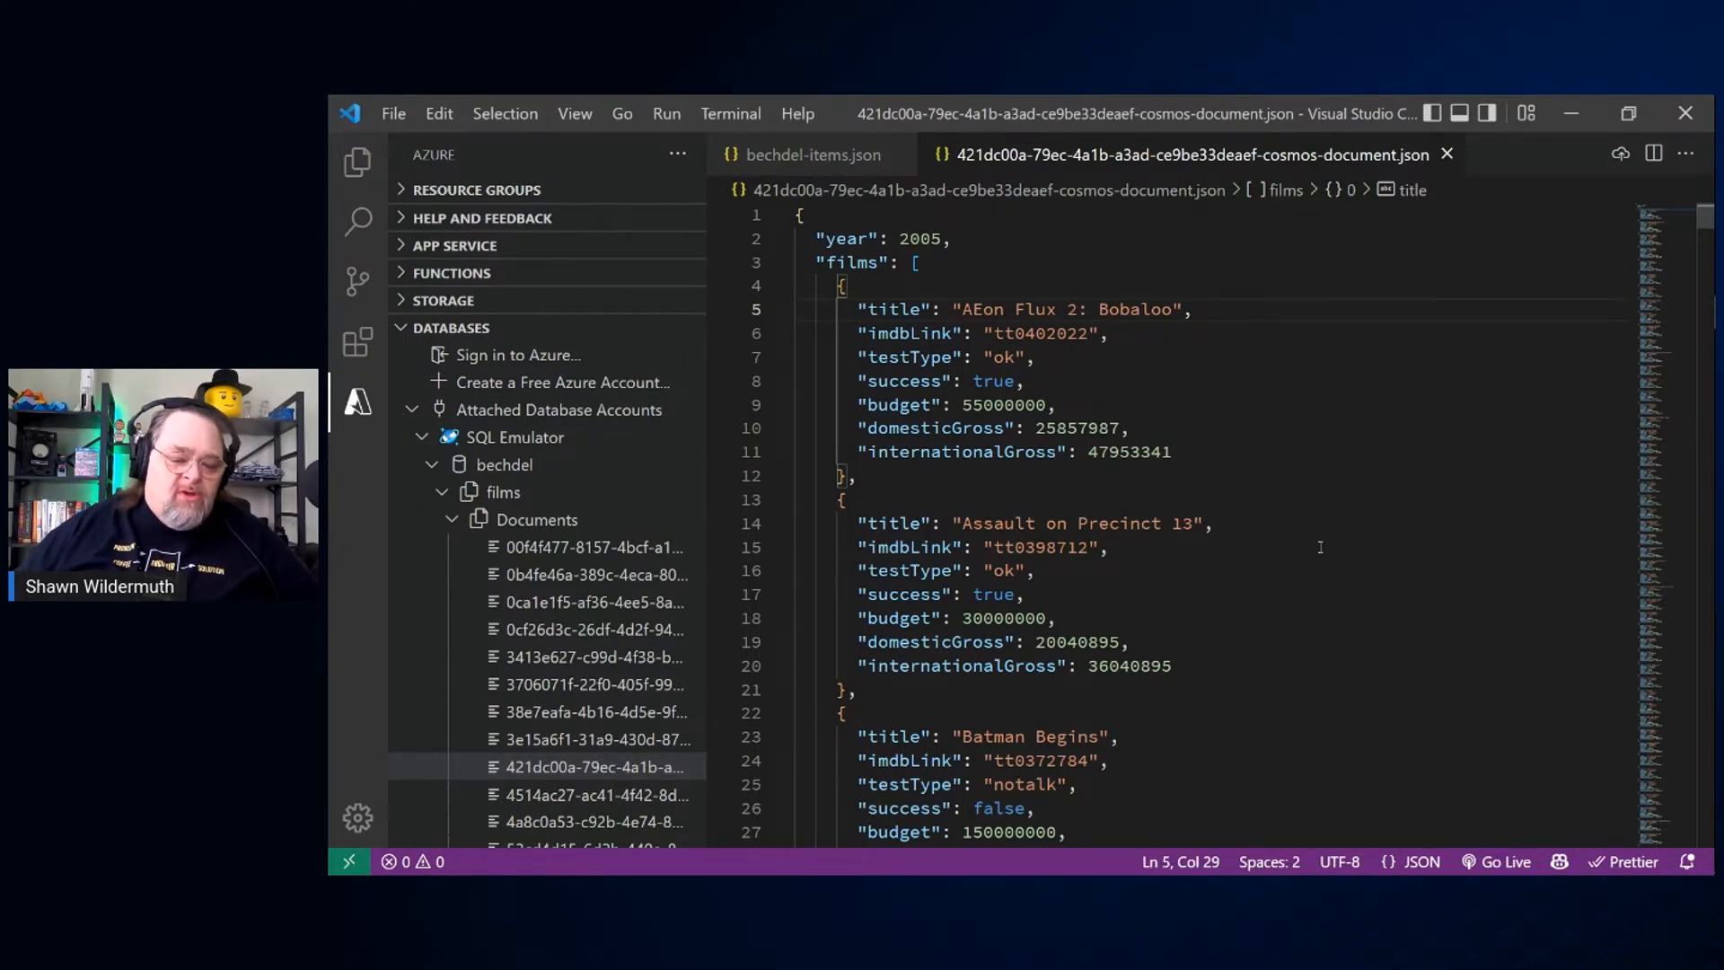
pyautogui.rightClick(528, 449)
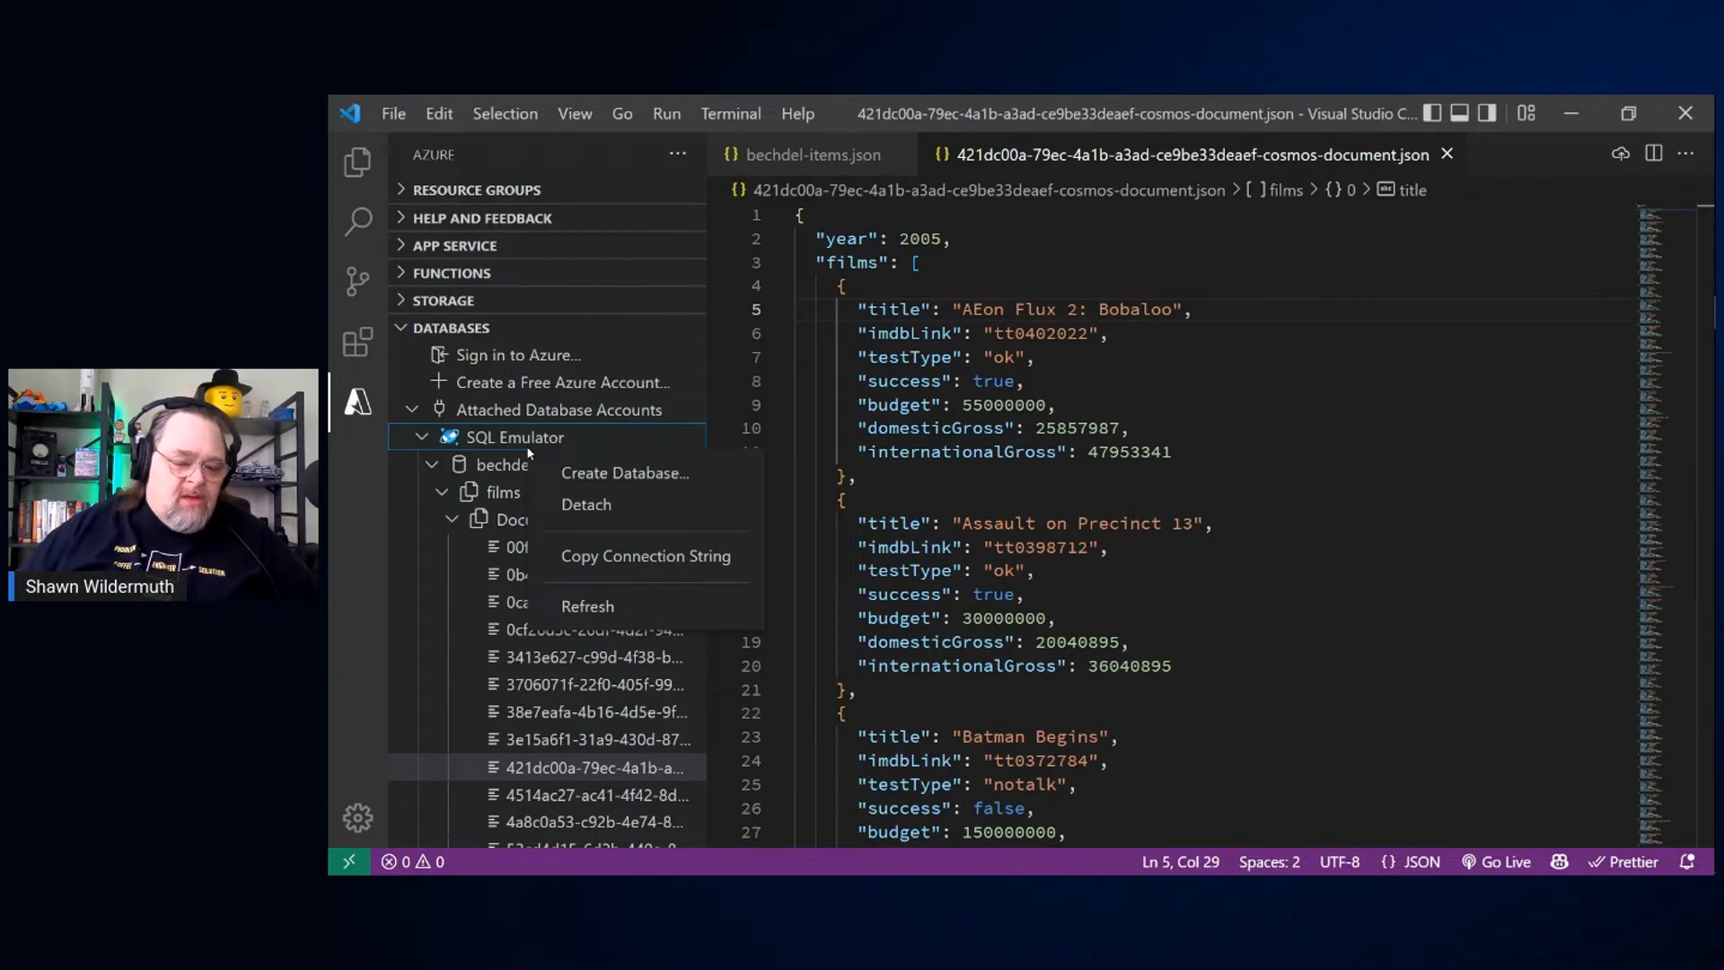
pyautogui.press('Escape')
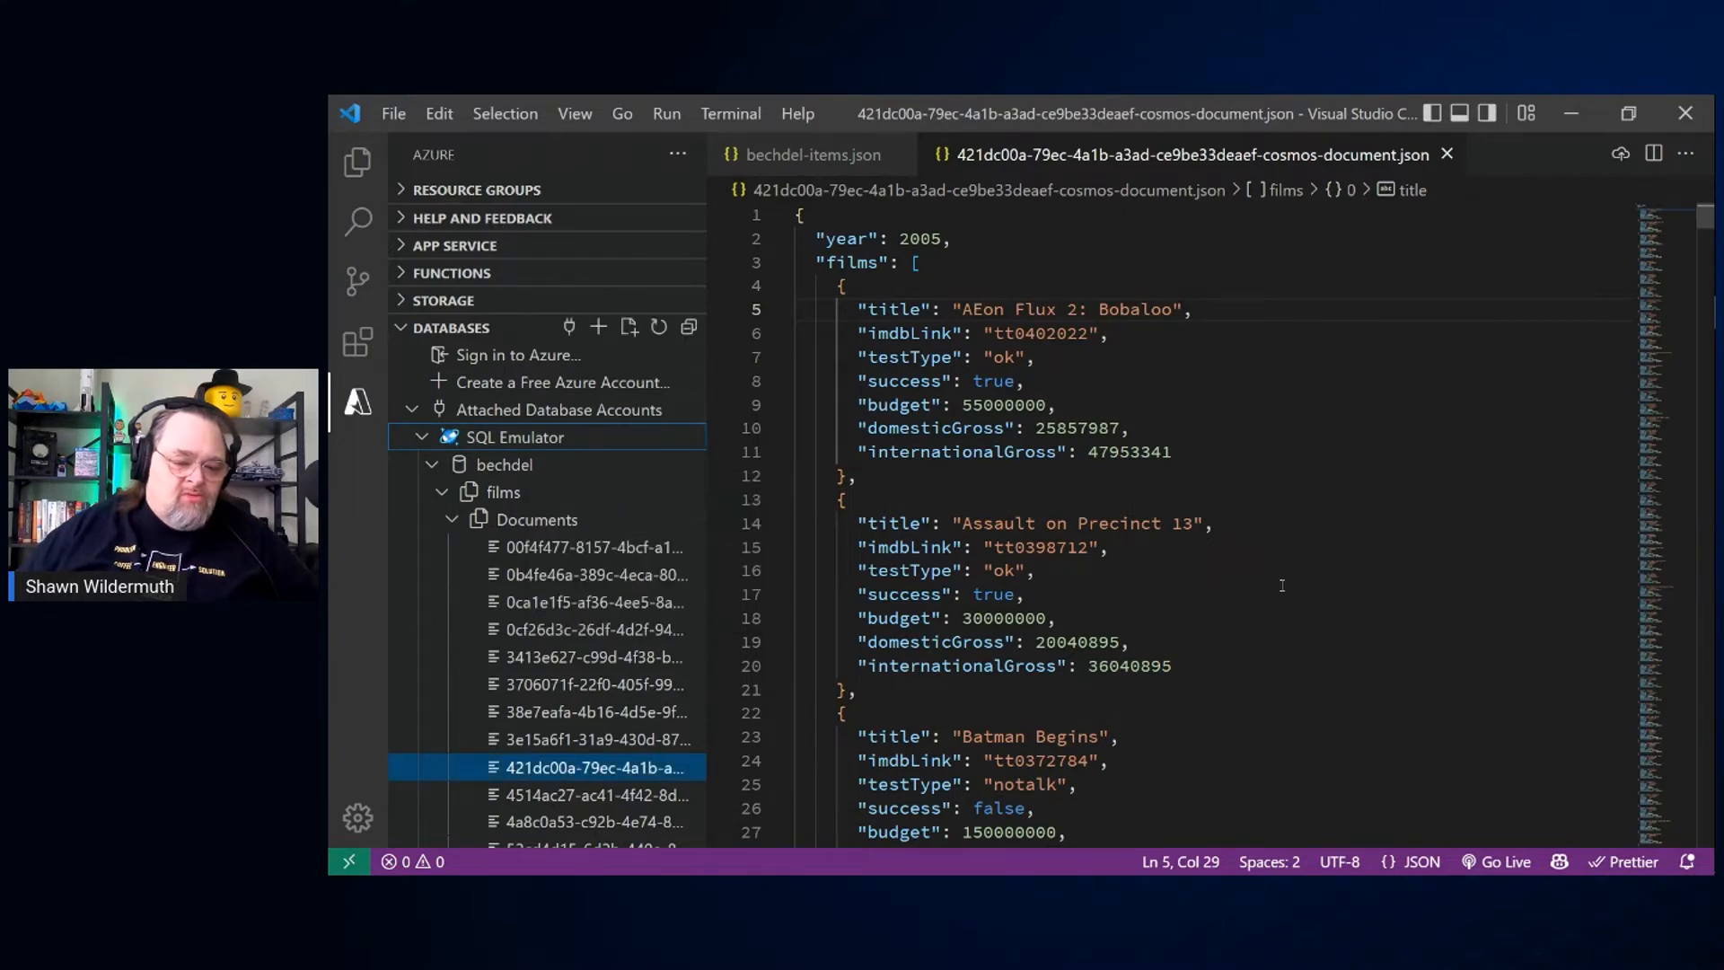
pyautogui.click(455, 521)
pyautogui.click(442, 492)
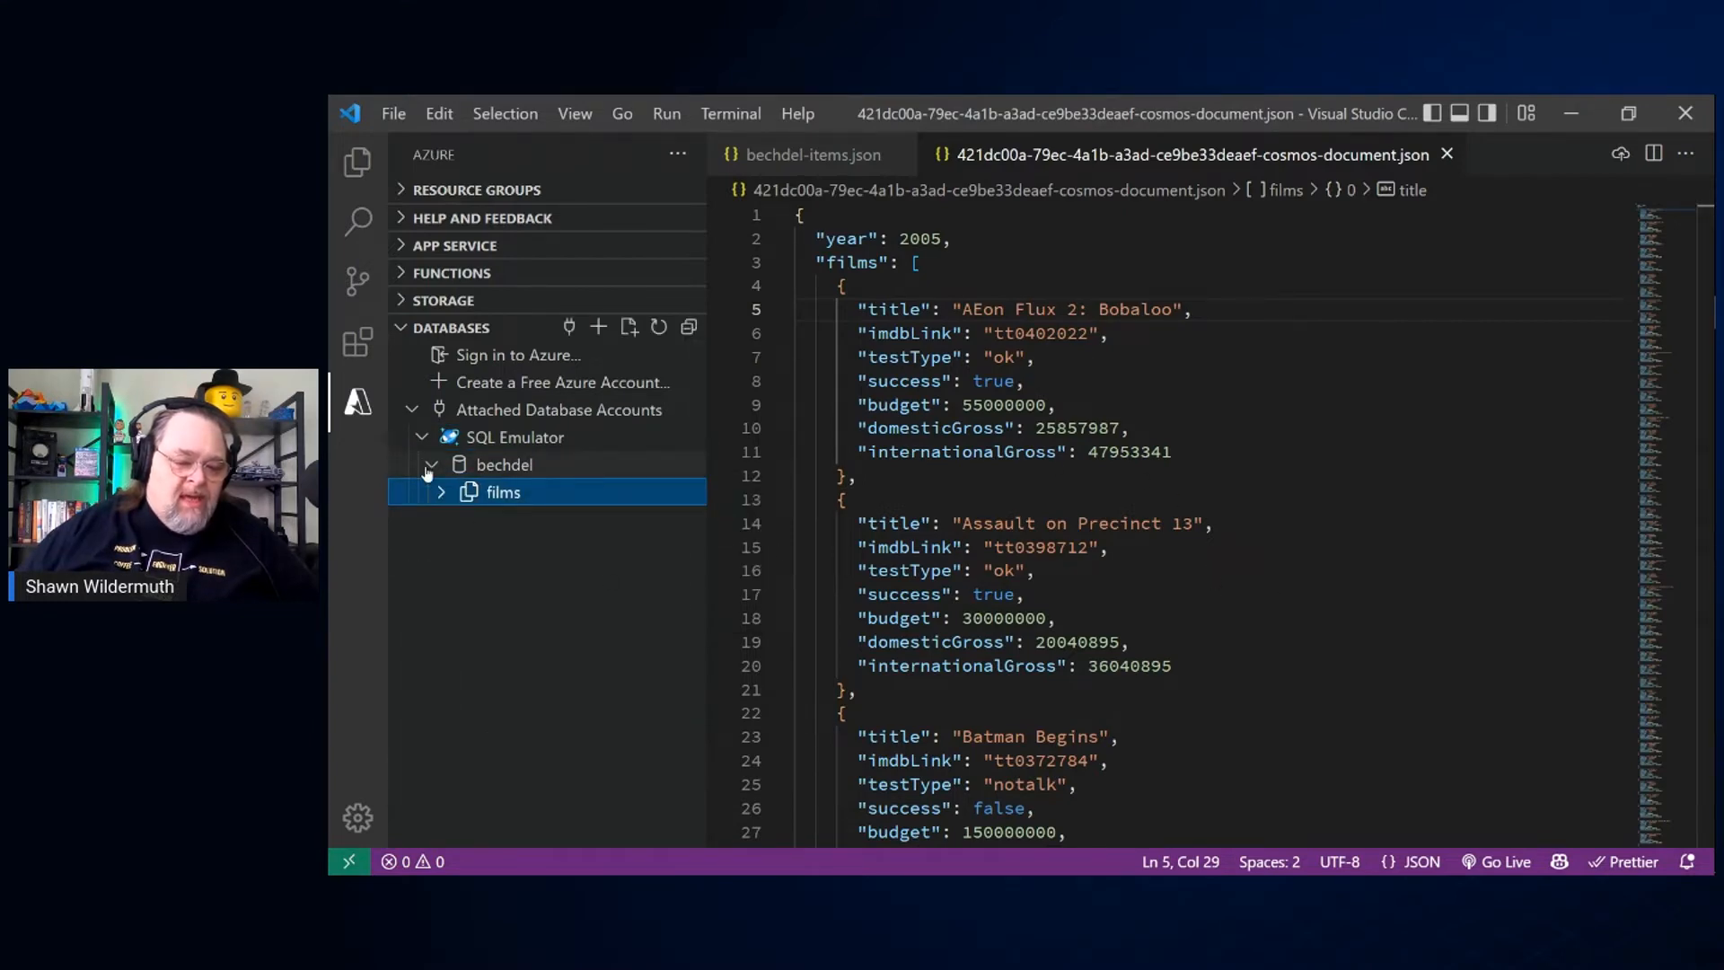
# Step: Review the actions offered for the bechdel database and the films collection
pyautogui.rightClick(514, 468)
pyautogui.click(481, 545)
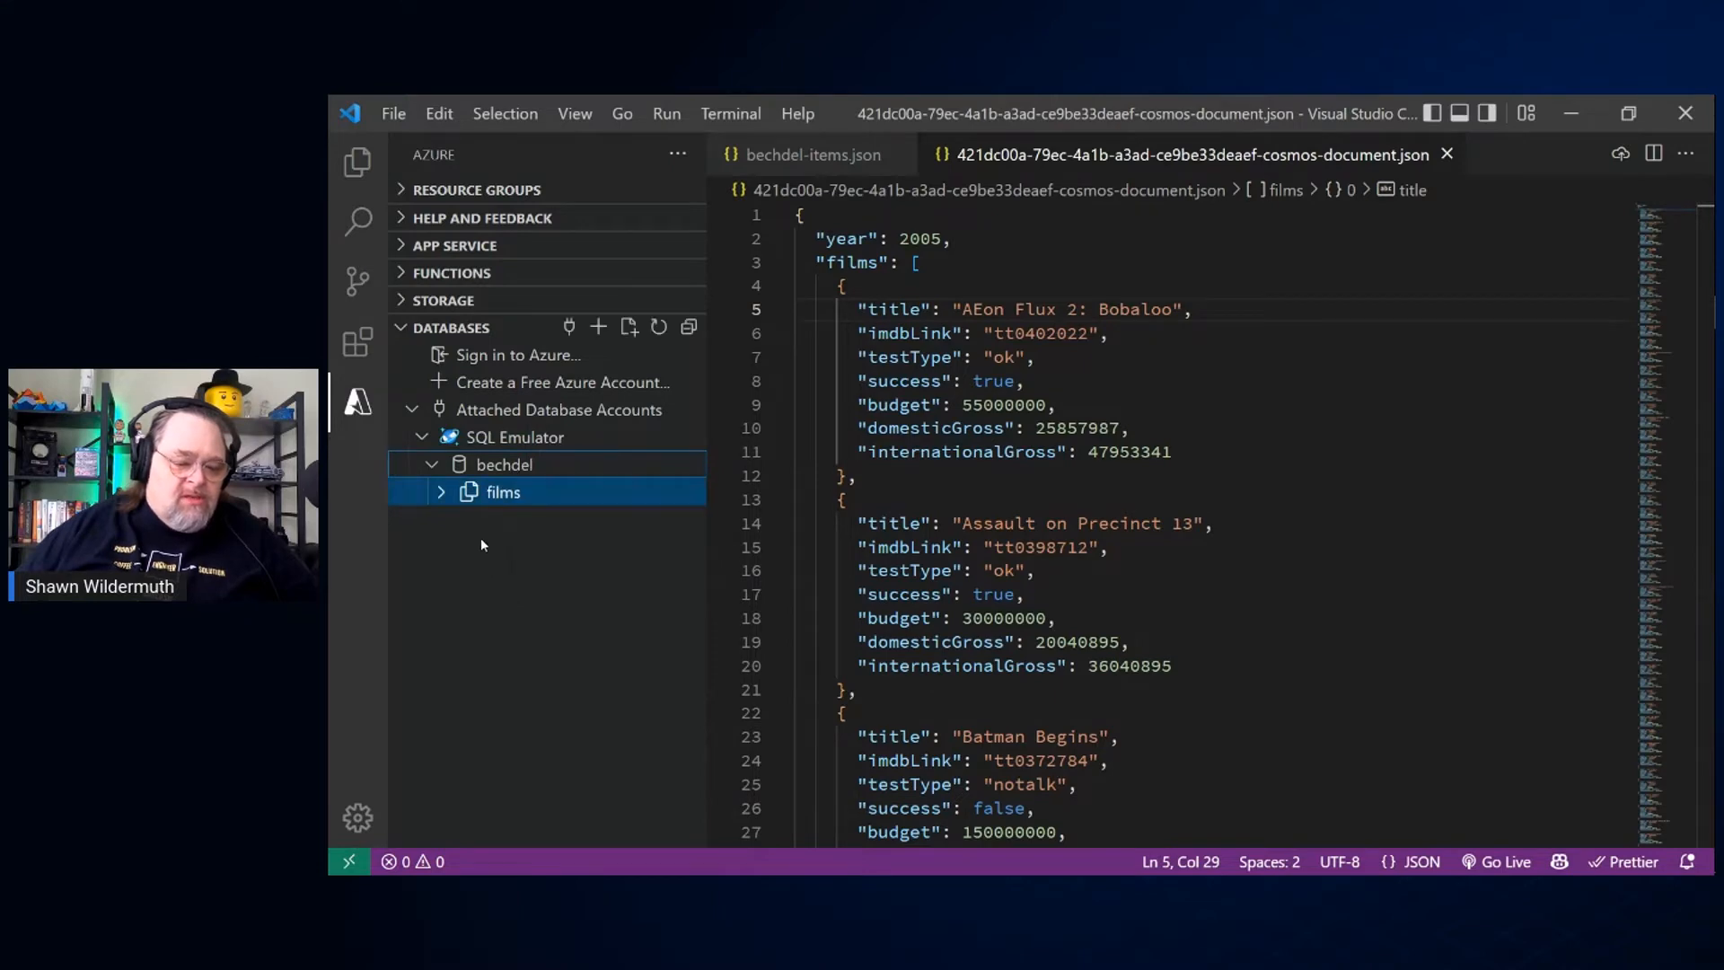
pyautogui.rightClick(503, 494)
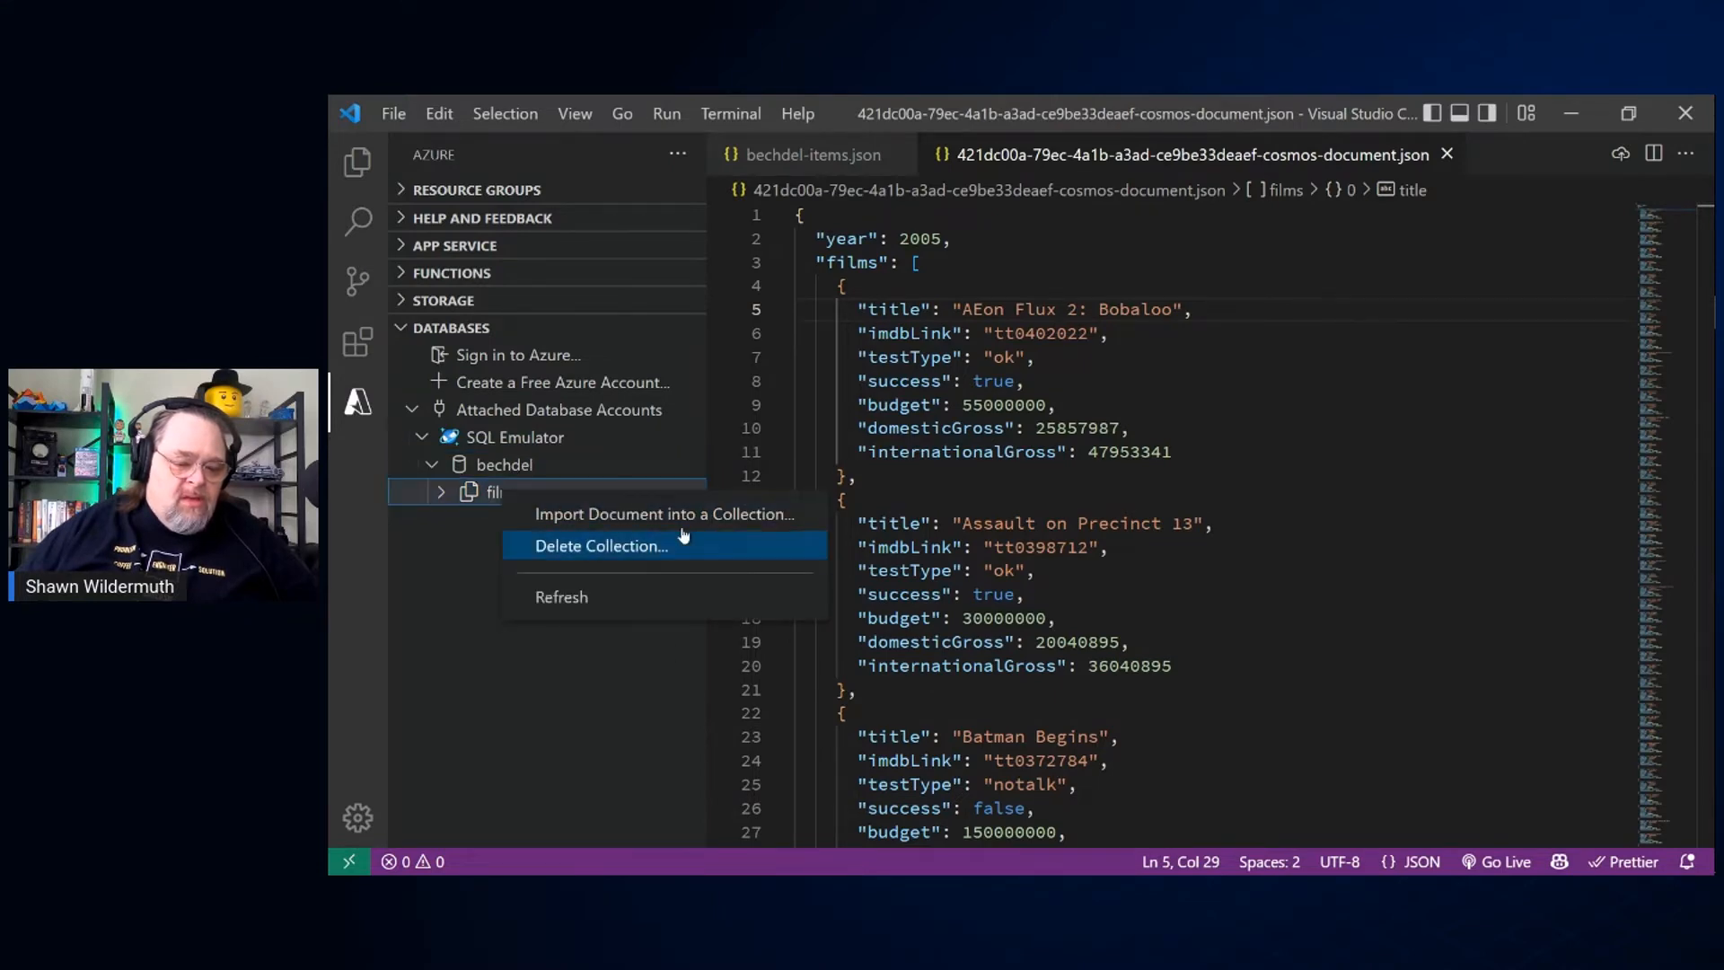
pyautogui.click(766, 526)
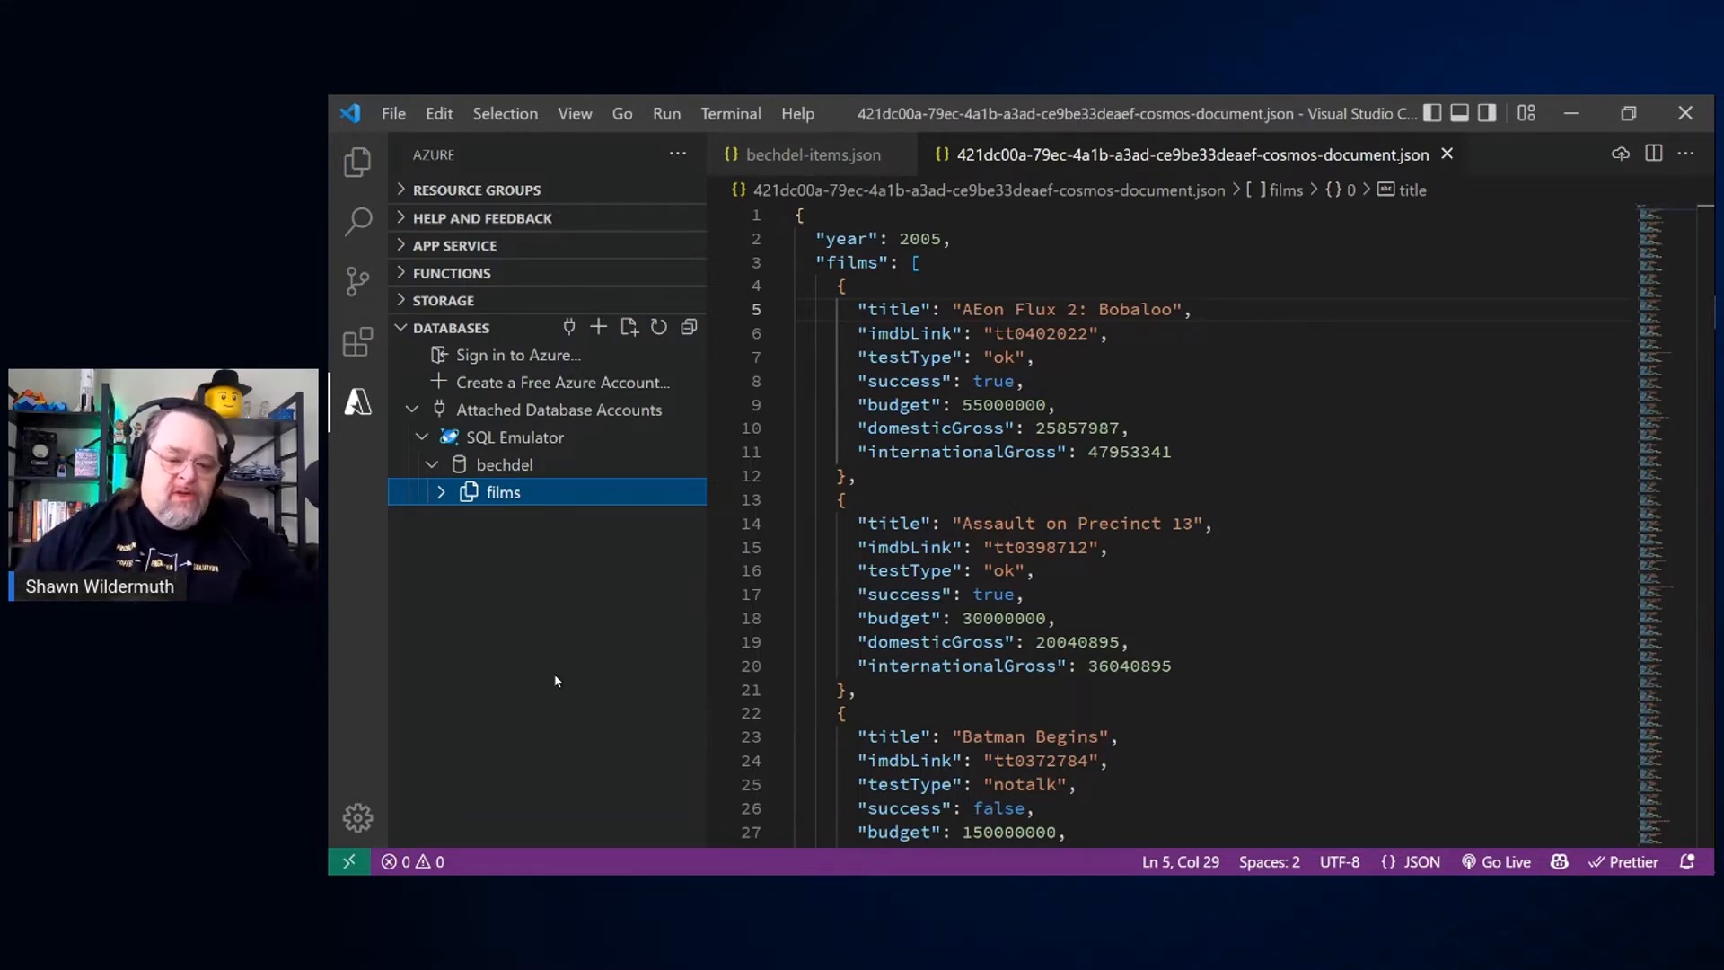
# Step: Create a collection with the id tests in the bechdel database, with partition key /testRegion and an initial throughput of 400
pyautogui.rightClick(519, 471)
pyautogui.click(589, 490)
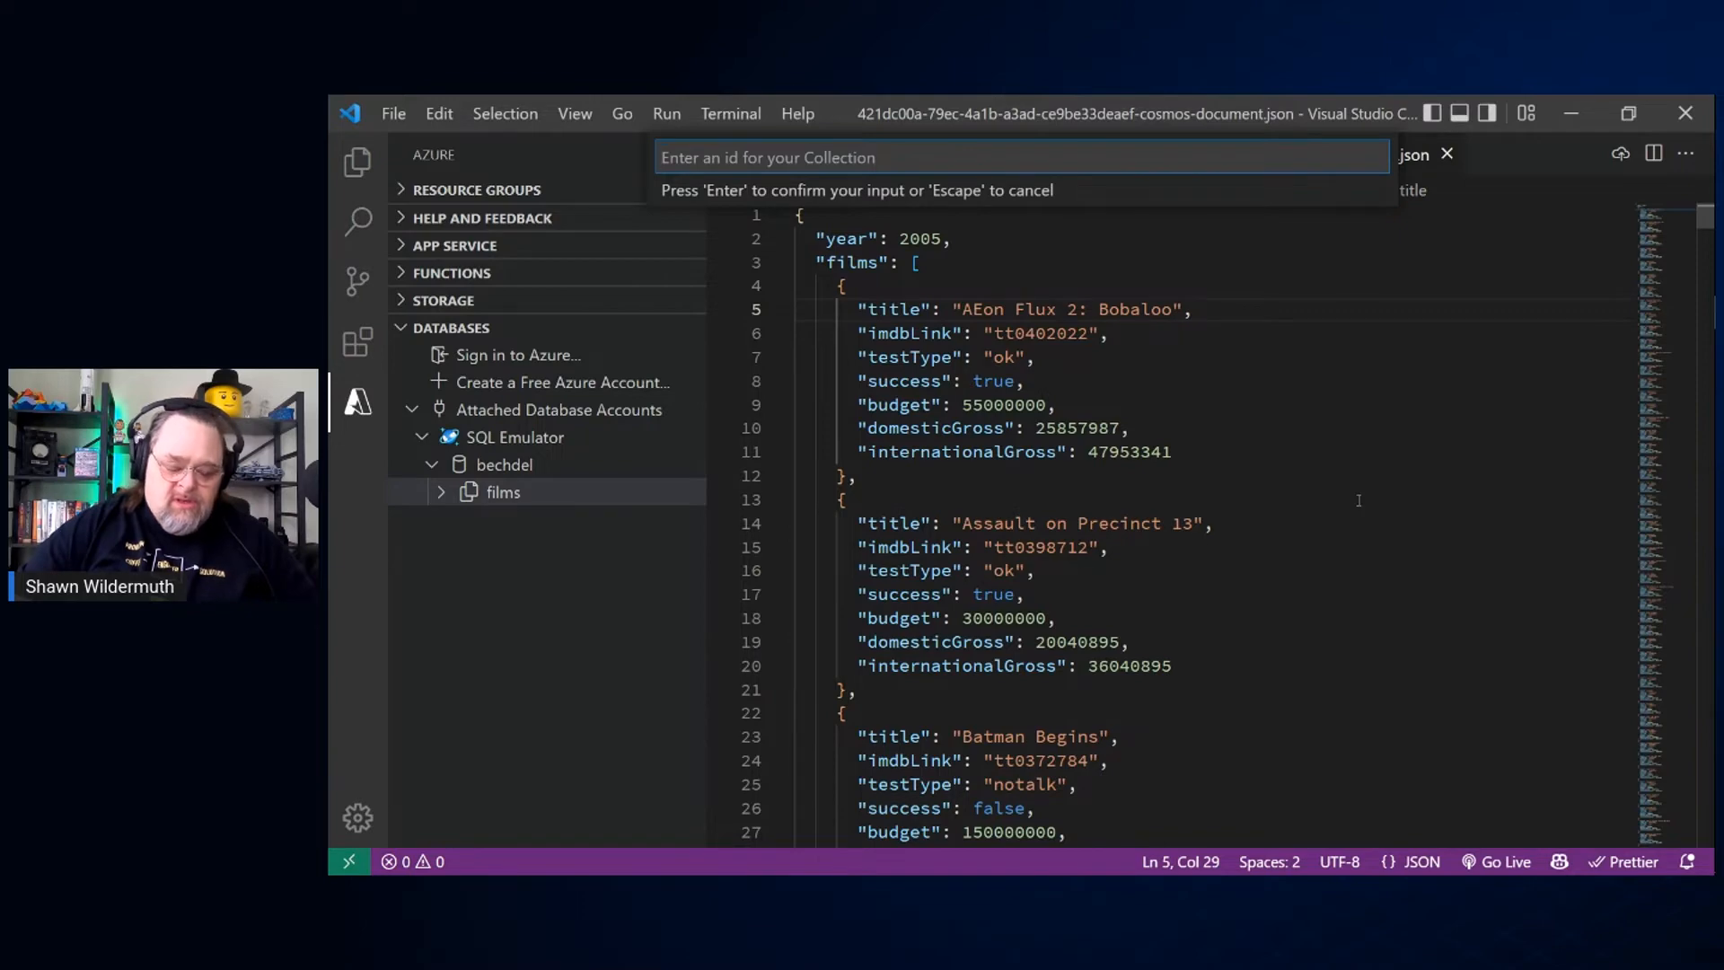
pyautogui.write('k')
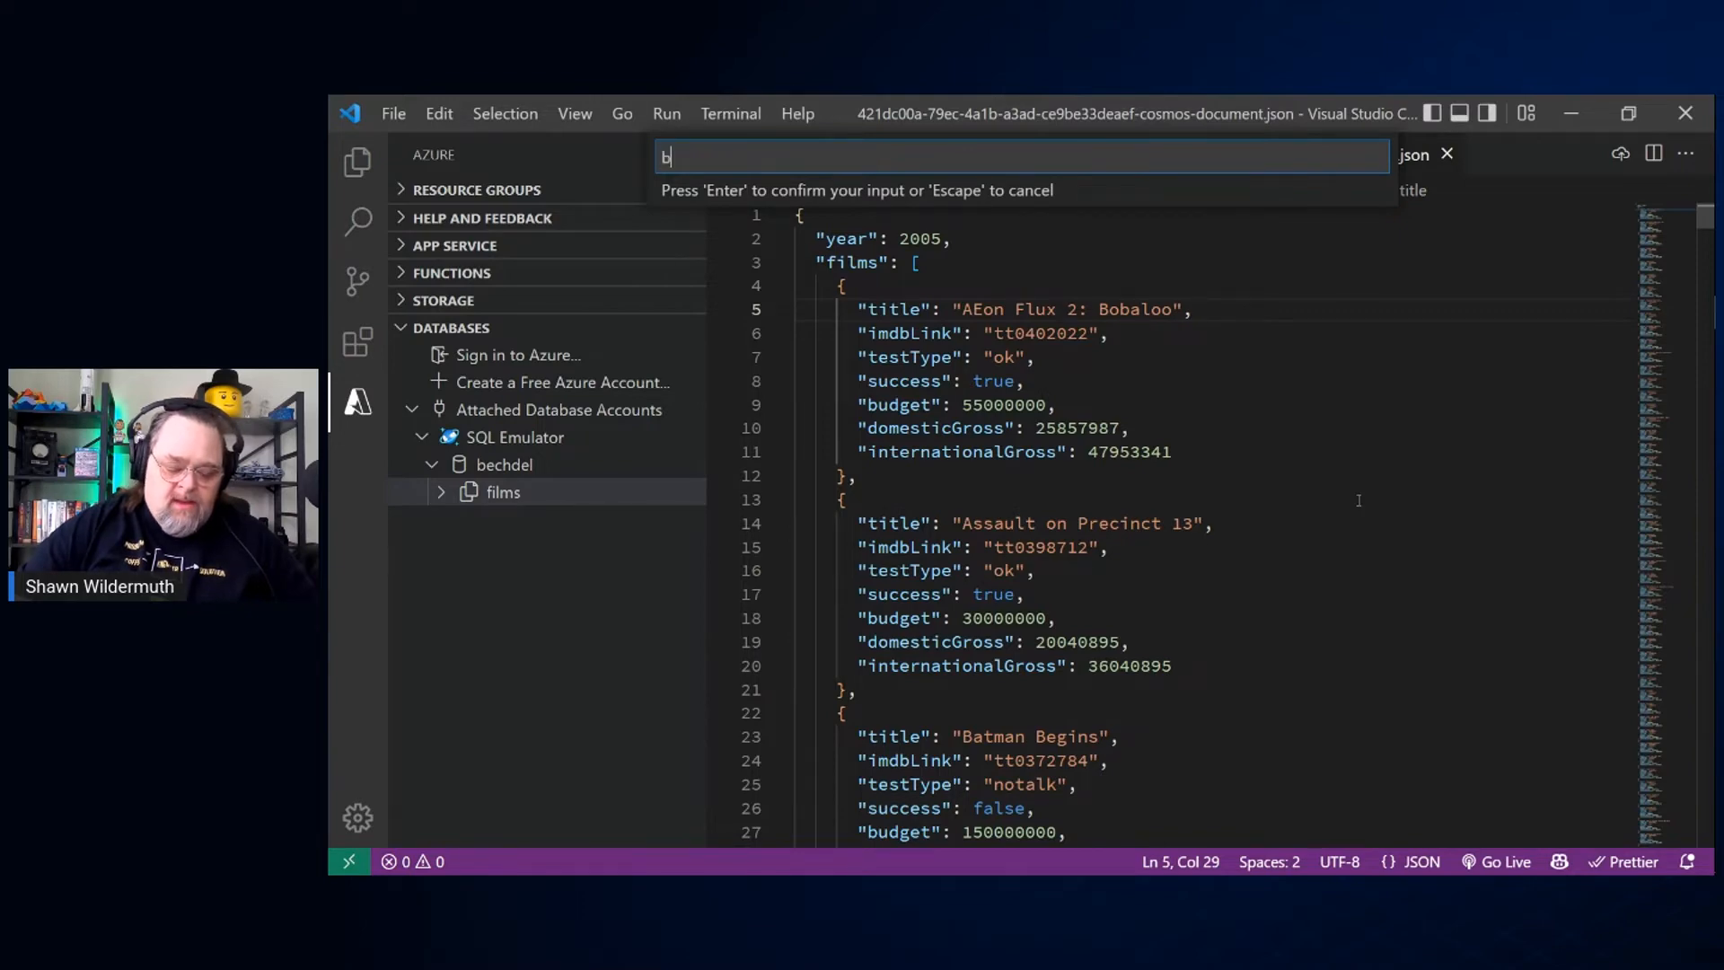
pyautogui.press('BackSpace')
pyautogui.write('tests')
pyautogui.press('Return')
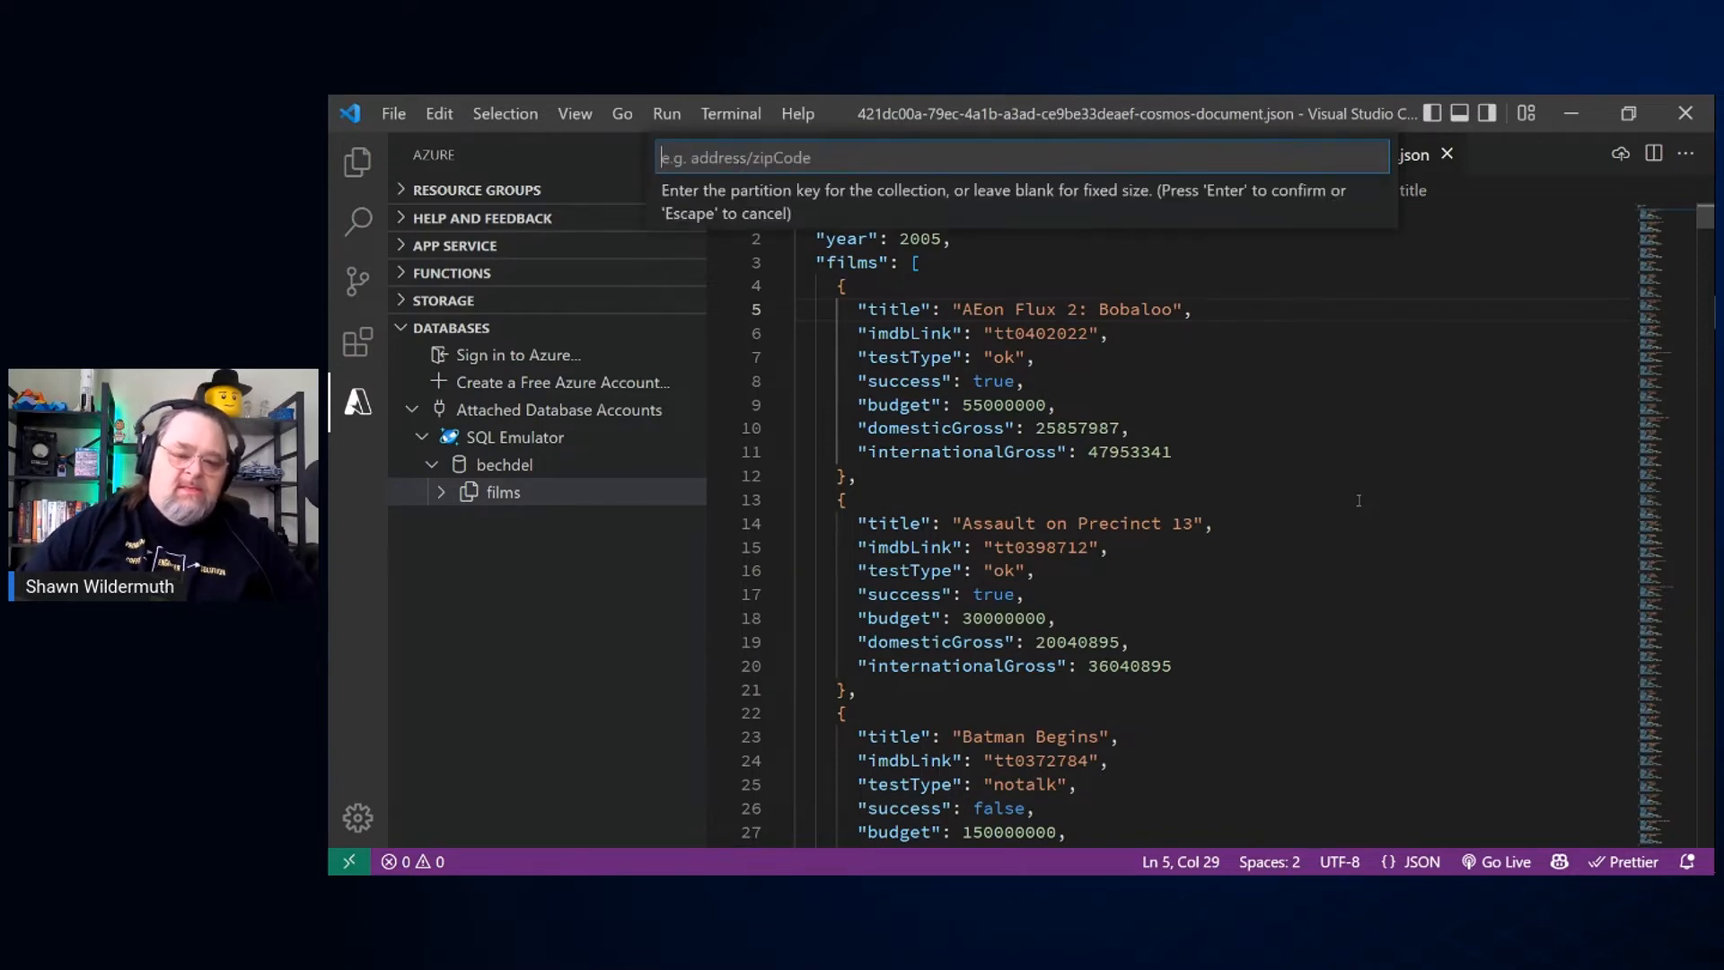
pyautogui.write('/')
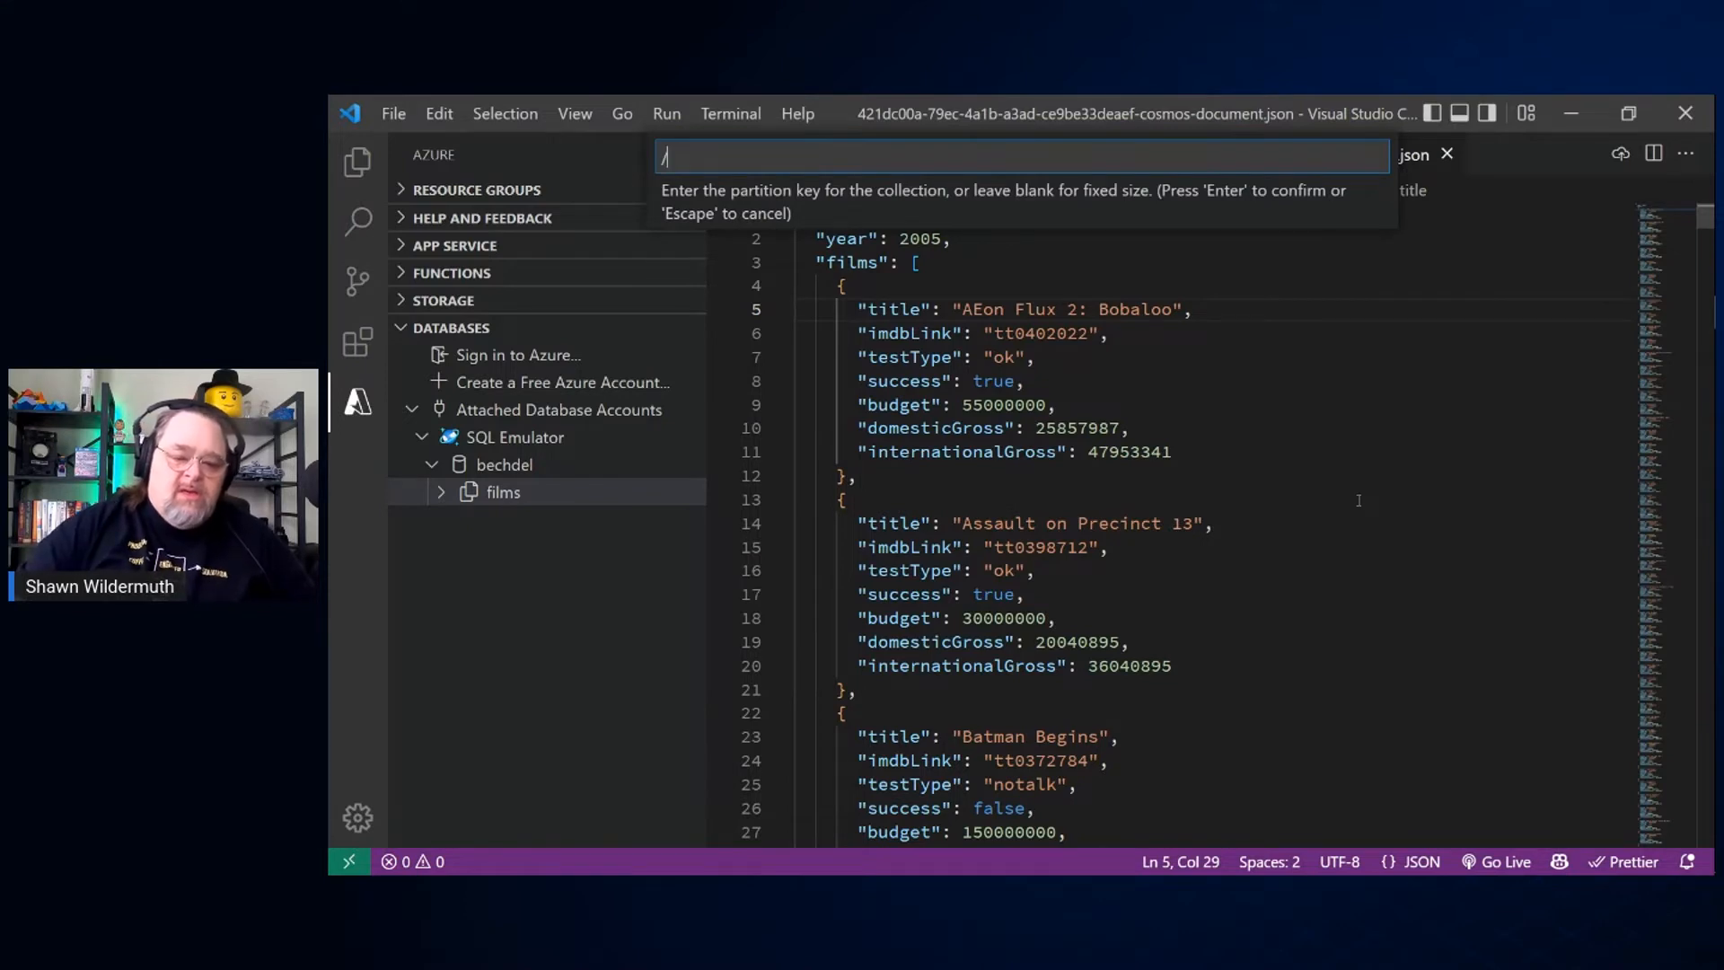
pyautogui.write('test')
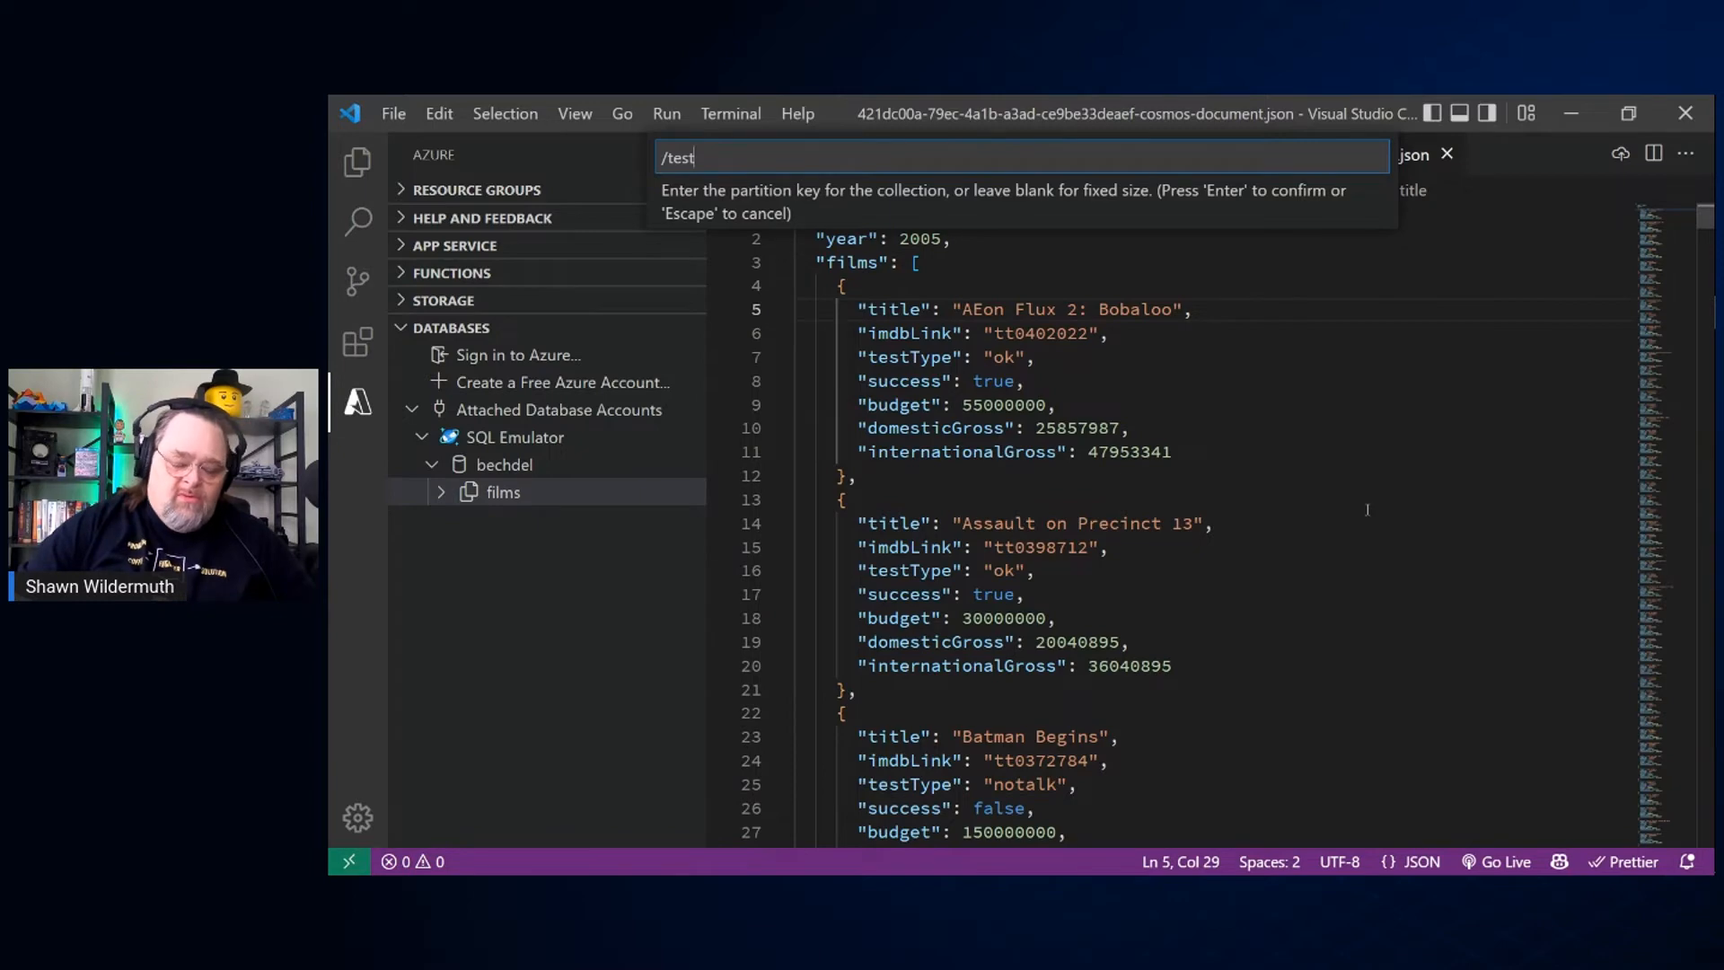
pyautogui.write('Type')
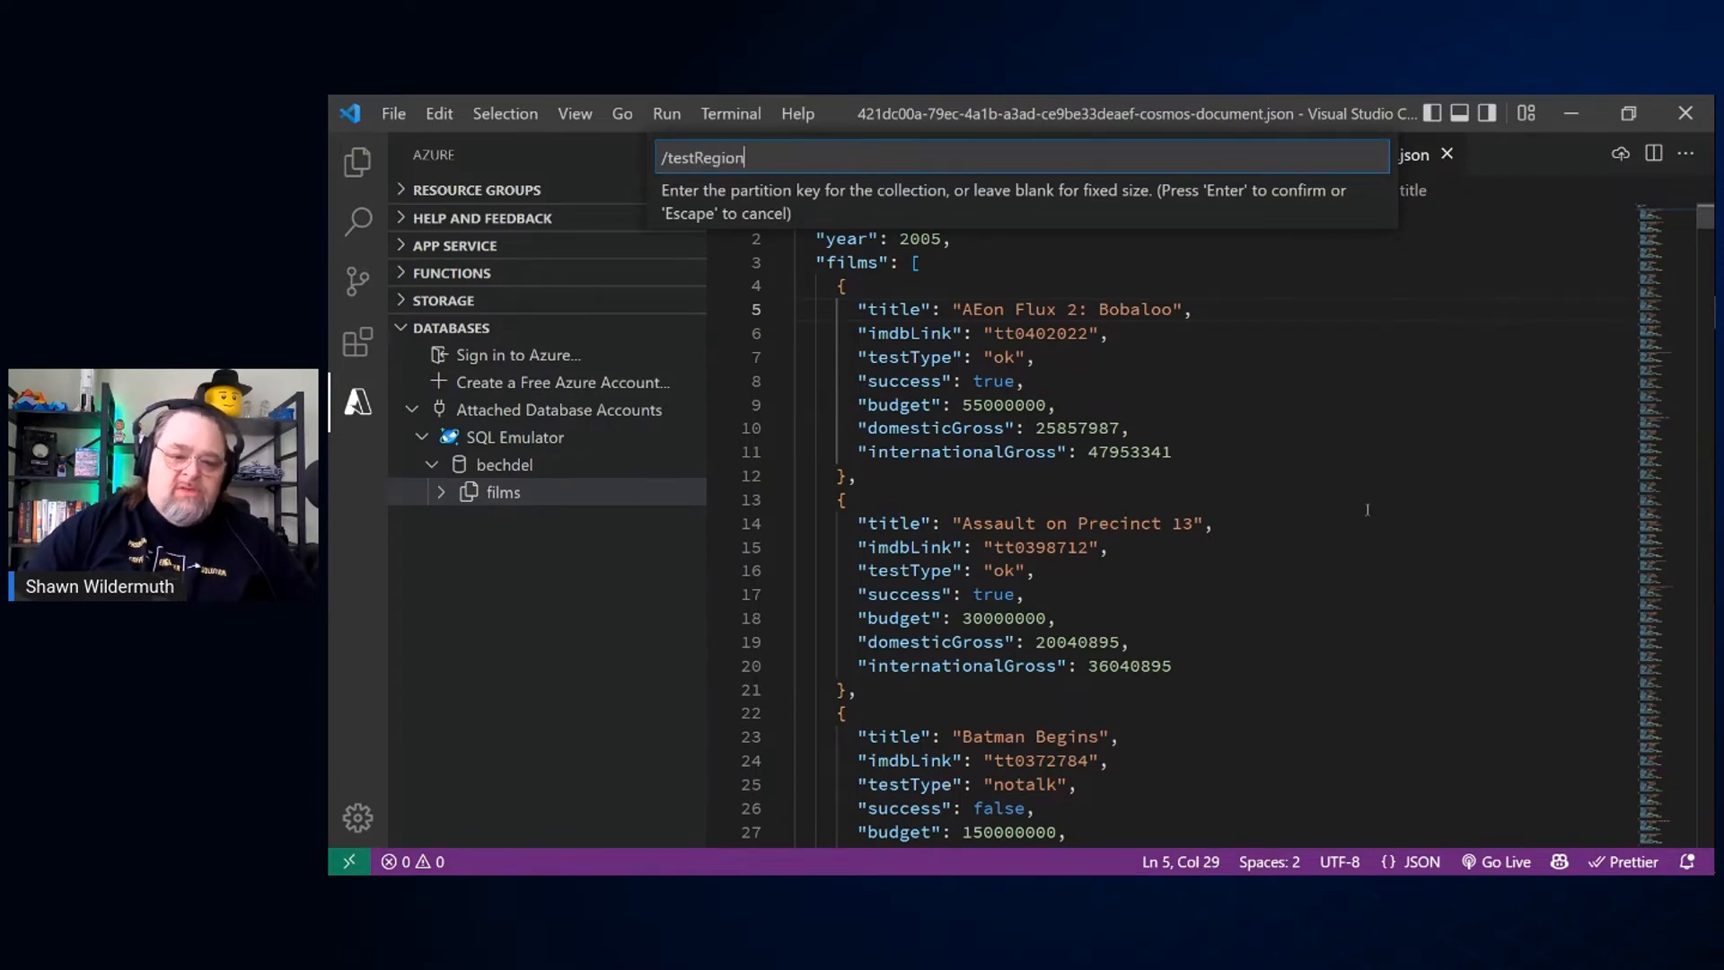
pyautogui.press('Return')
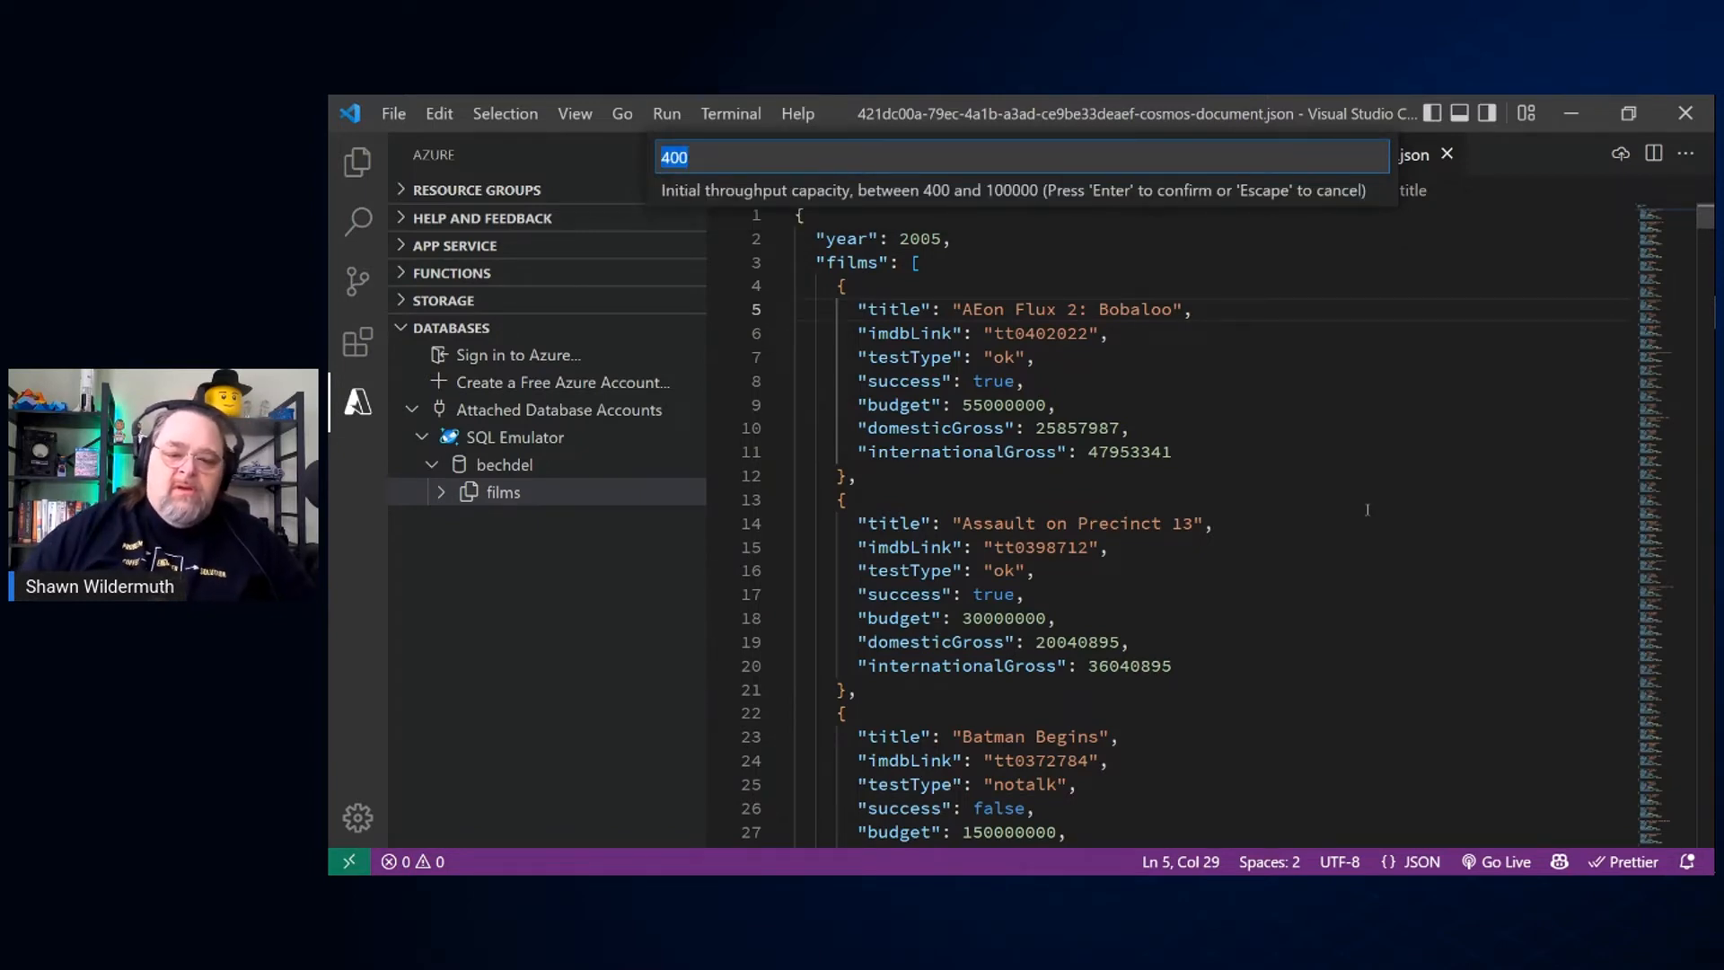
pyautogui.press('Return')
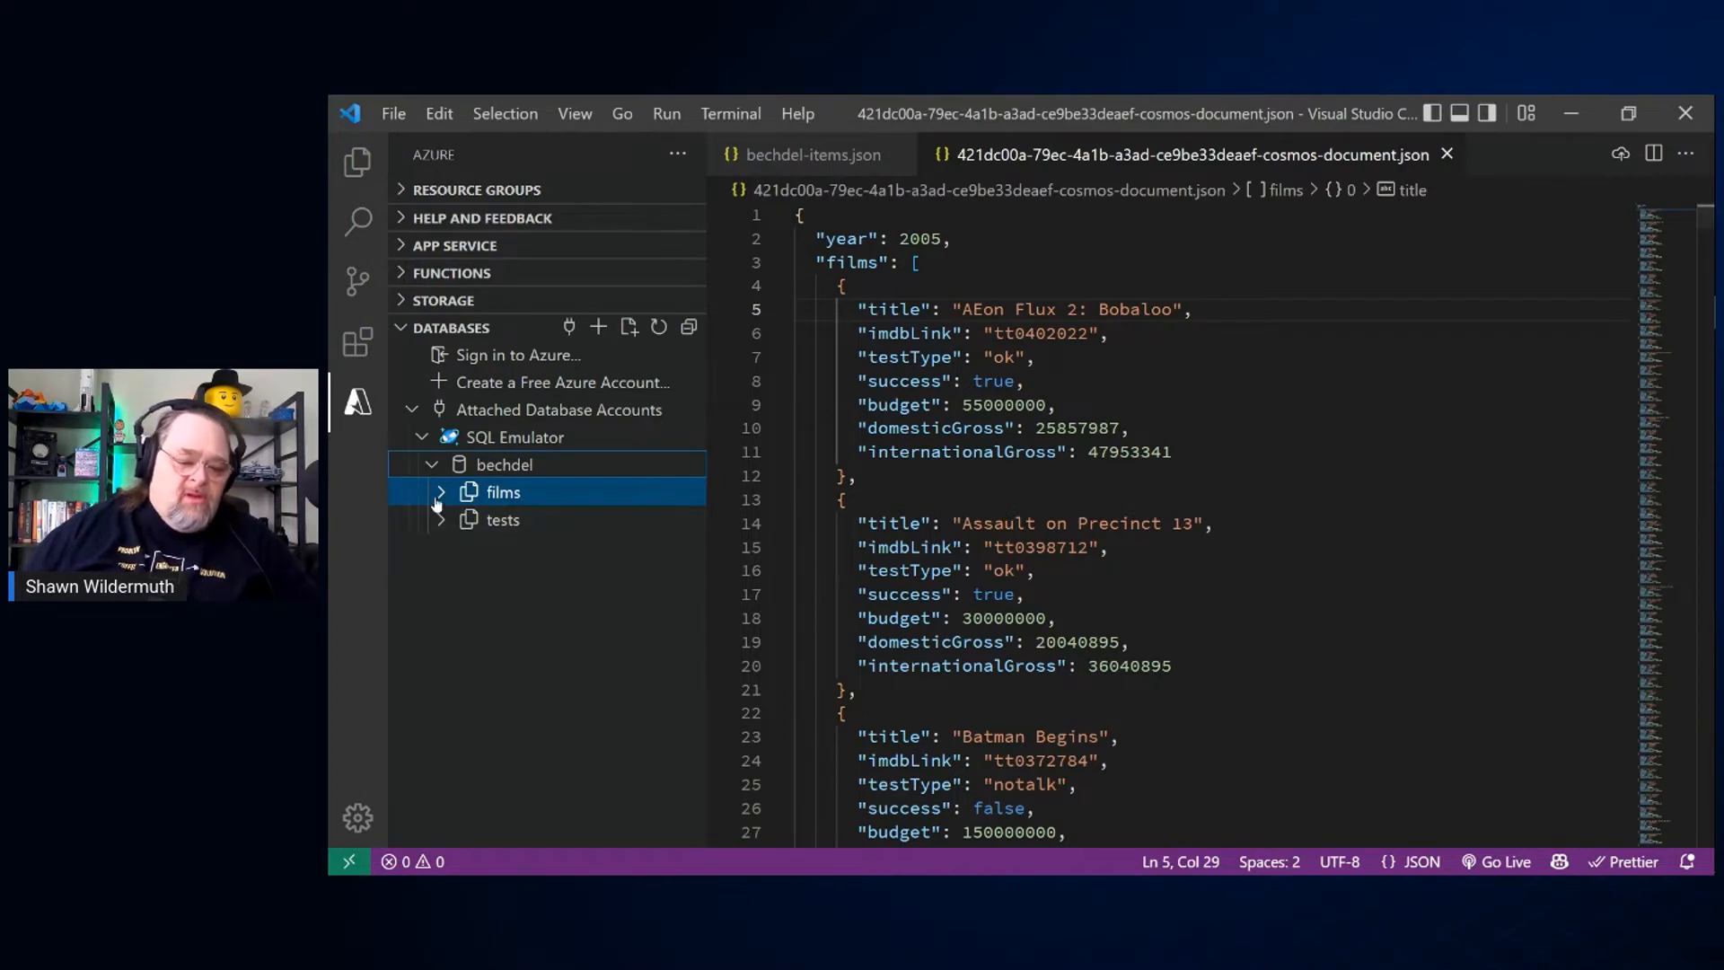
# Step: Expand the tests collection and its Documents node, and review the actions offered for each of them
pyautogui.click(503, 521)
pyautogui.click(455, 547)
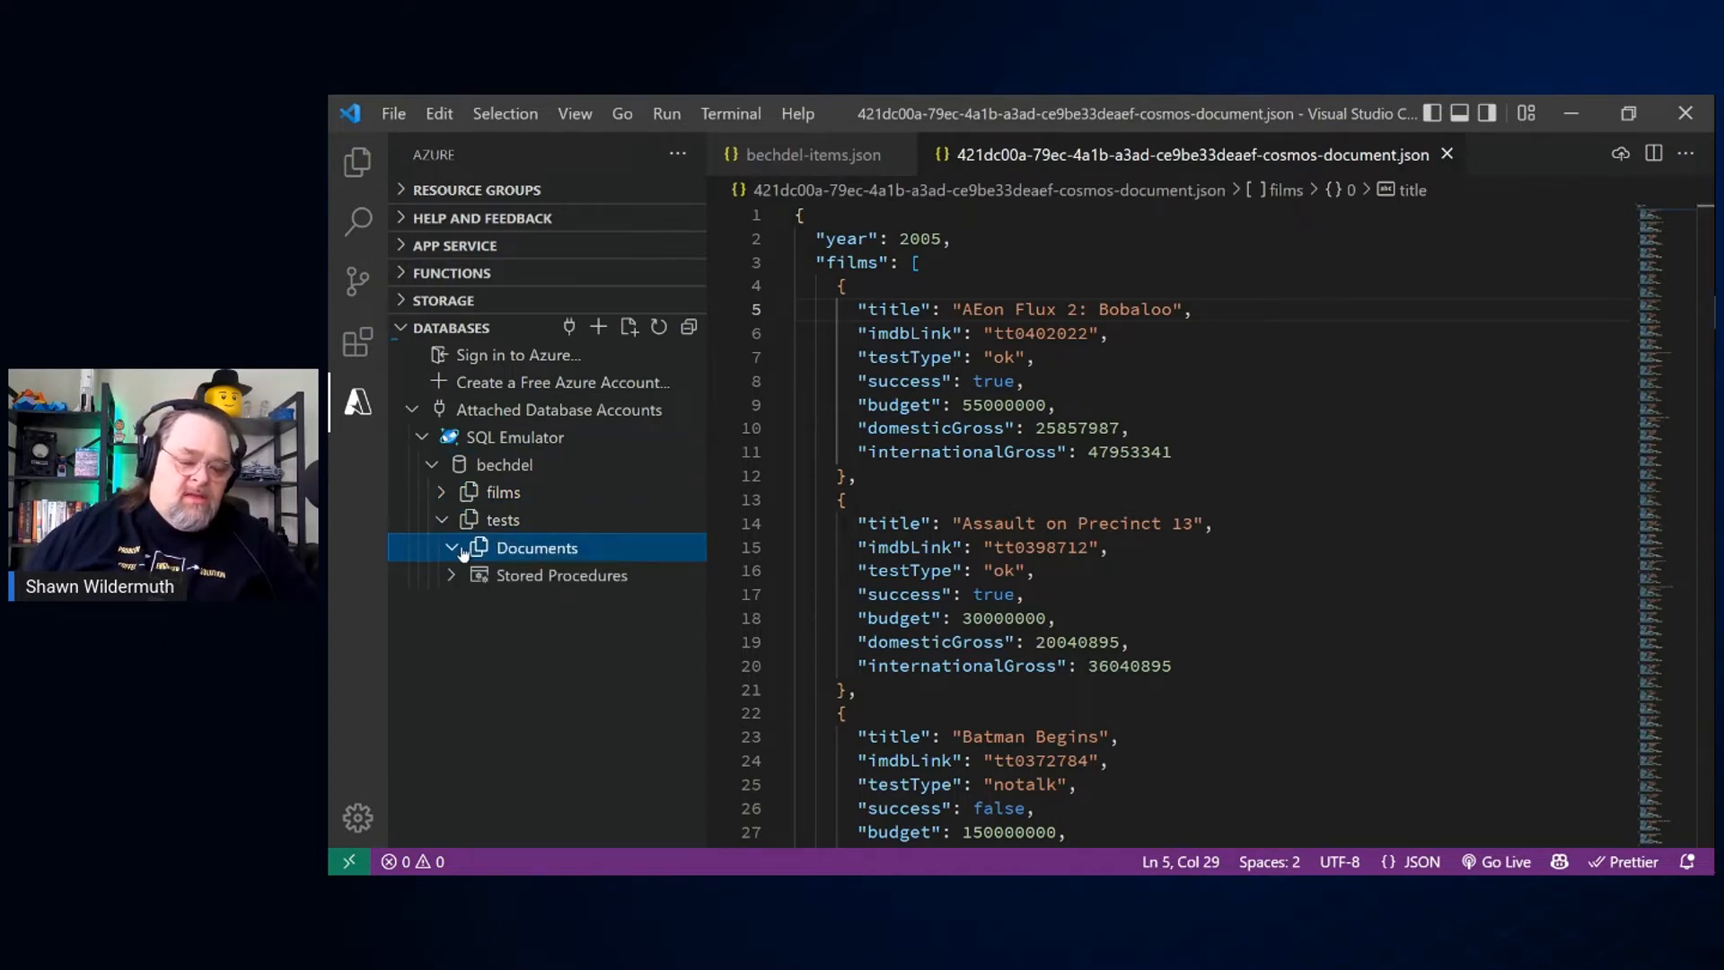
pyautogui.rightClick(579, 550)
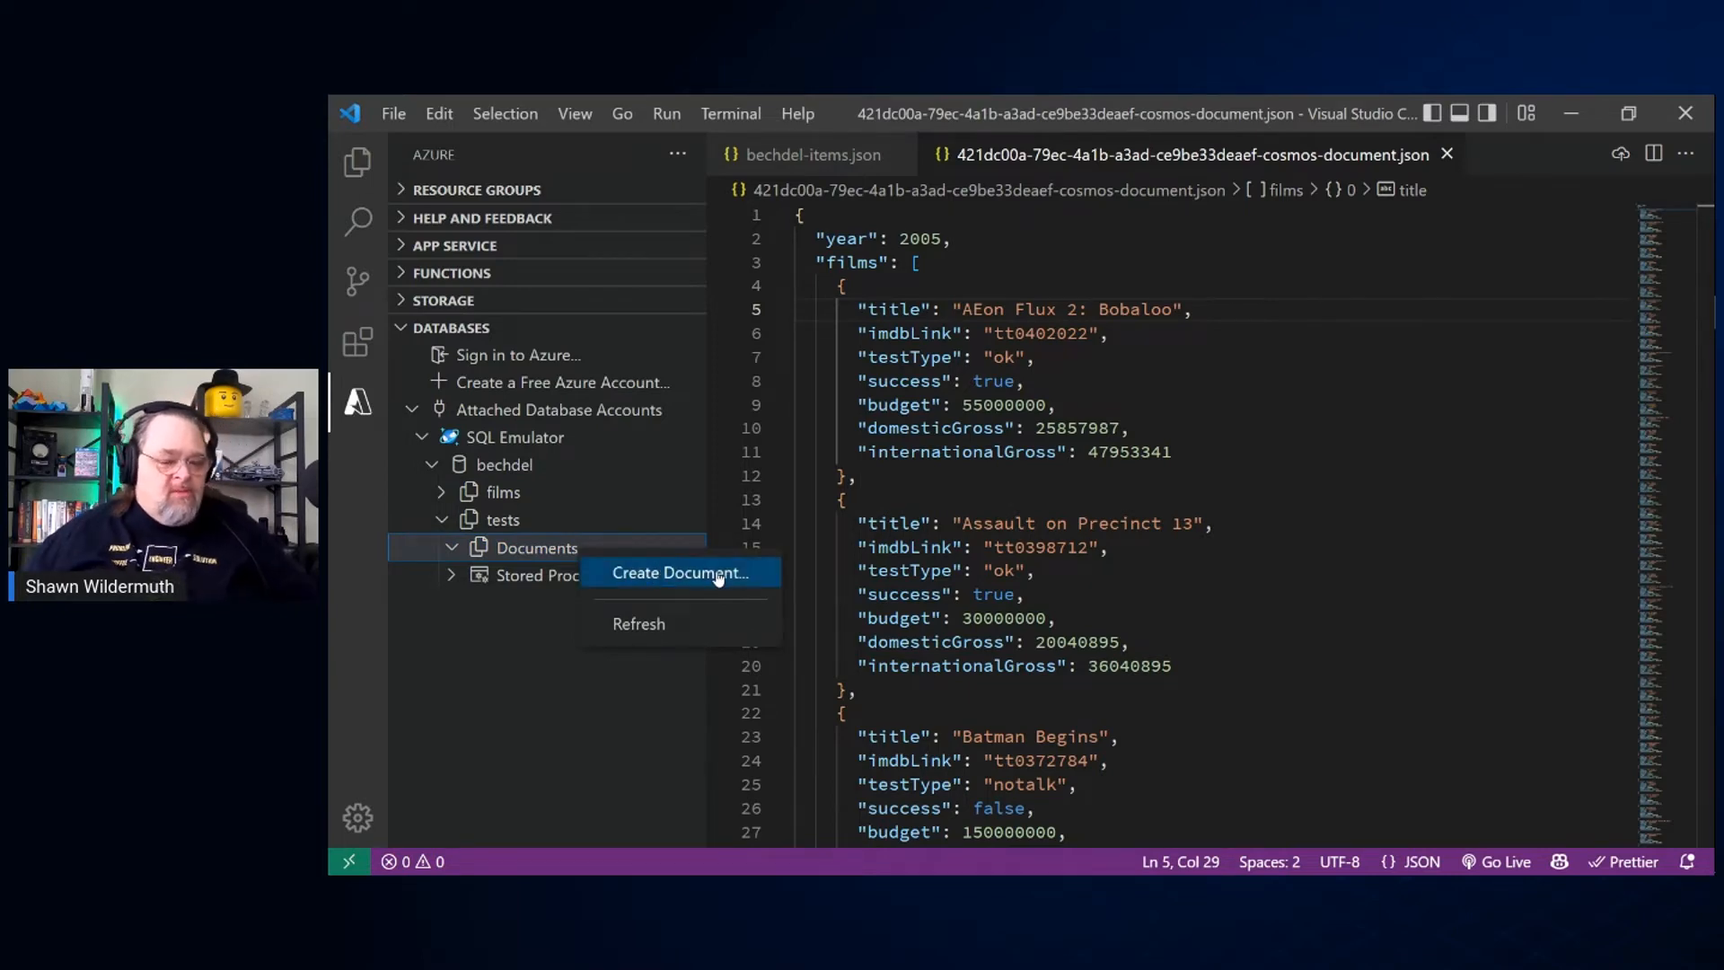
pyautogui.press('Escape')
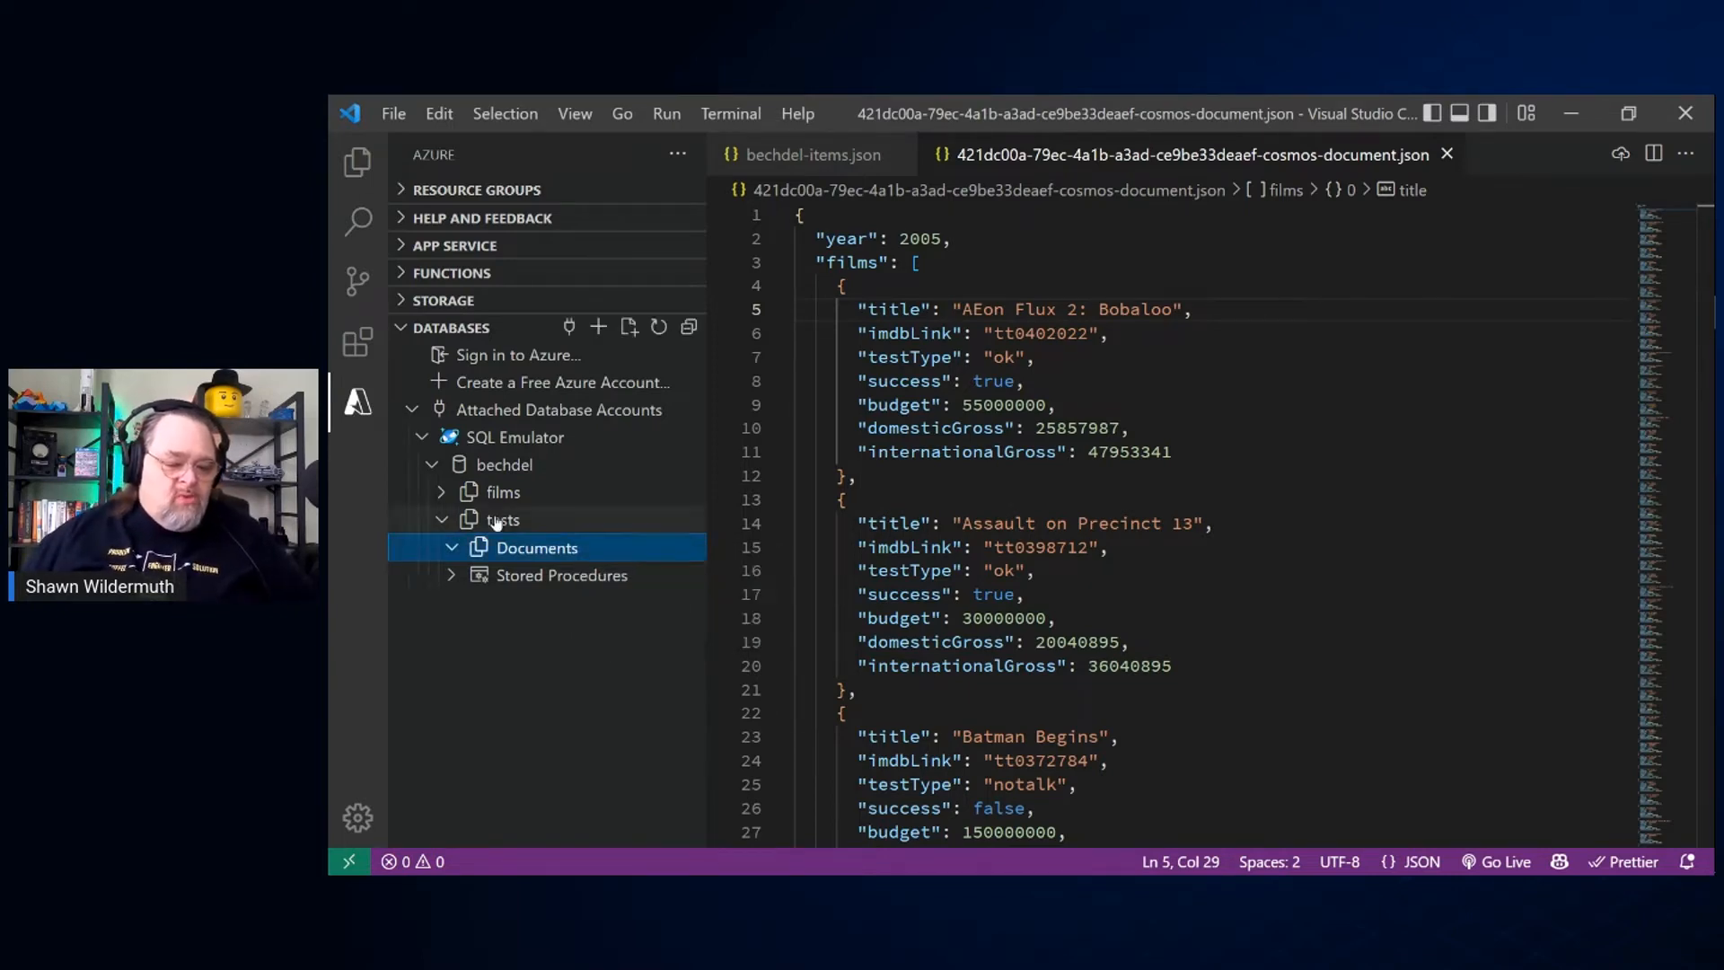
pyautogui.rightClick(496, 524)
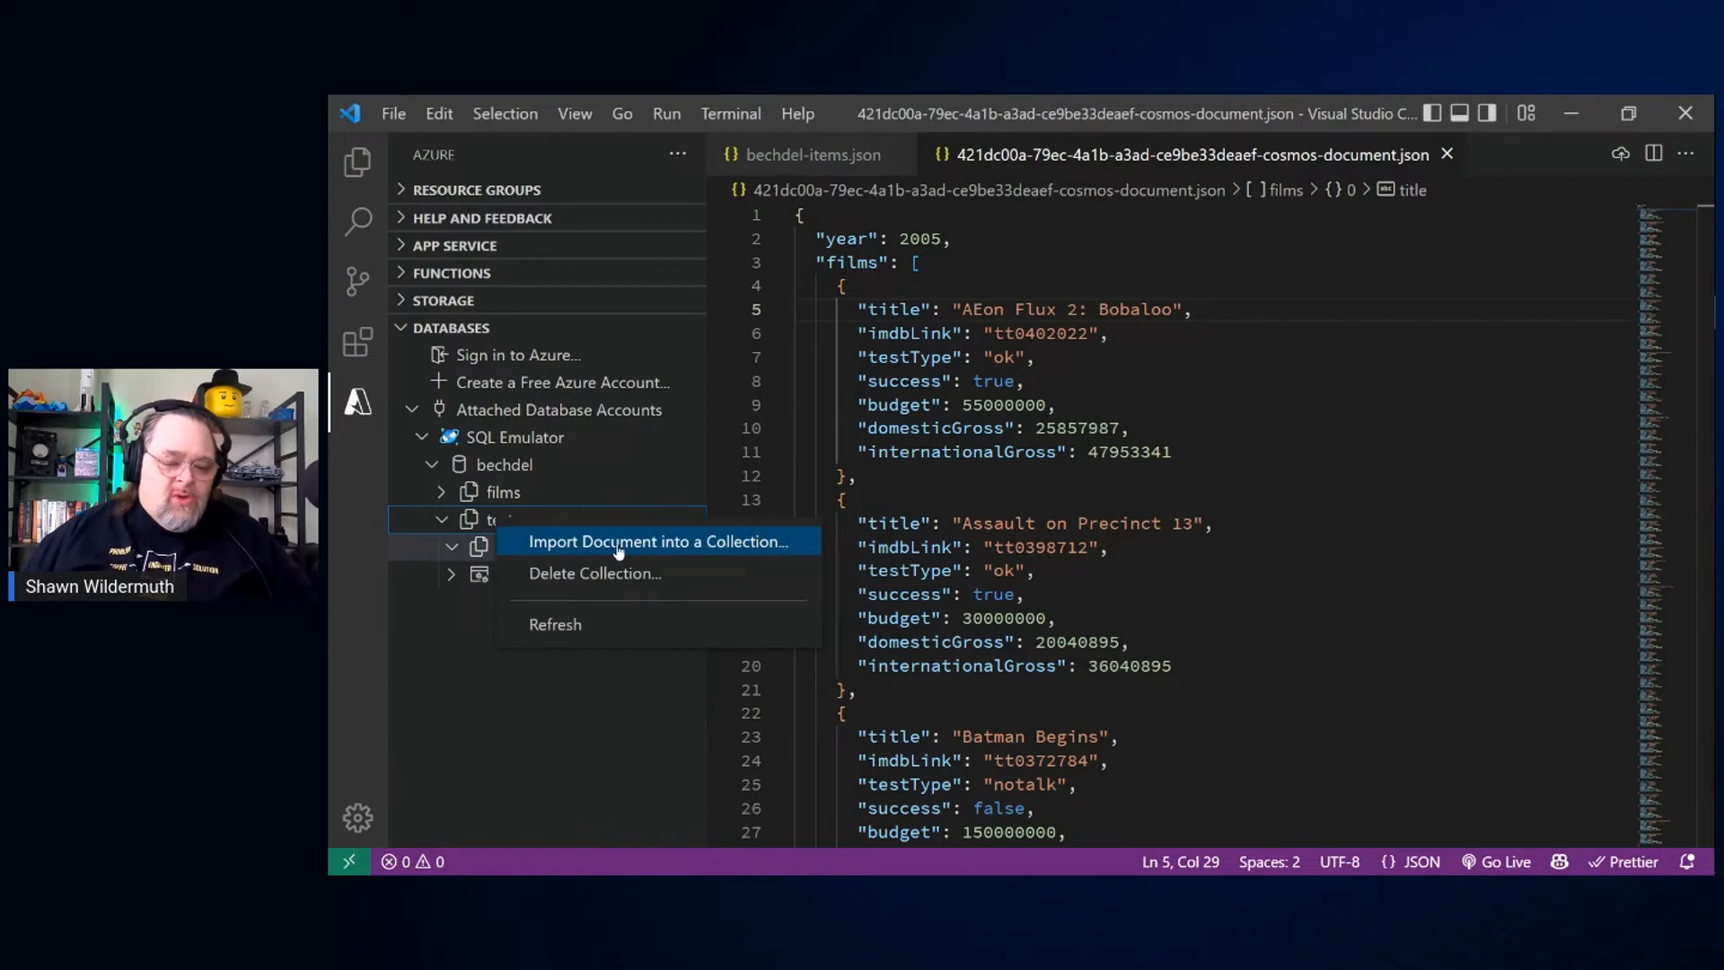
pyautogui.click(589, 706)
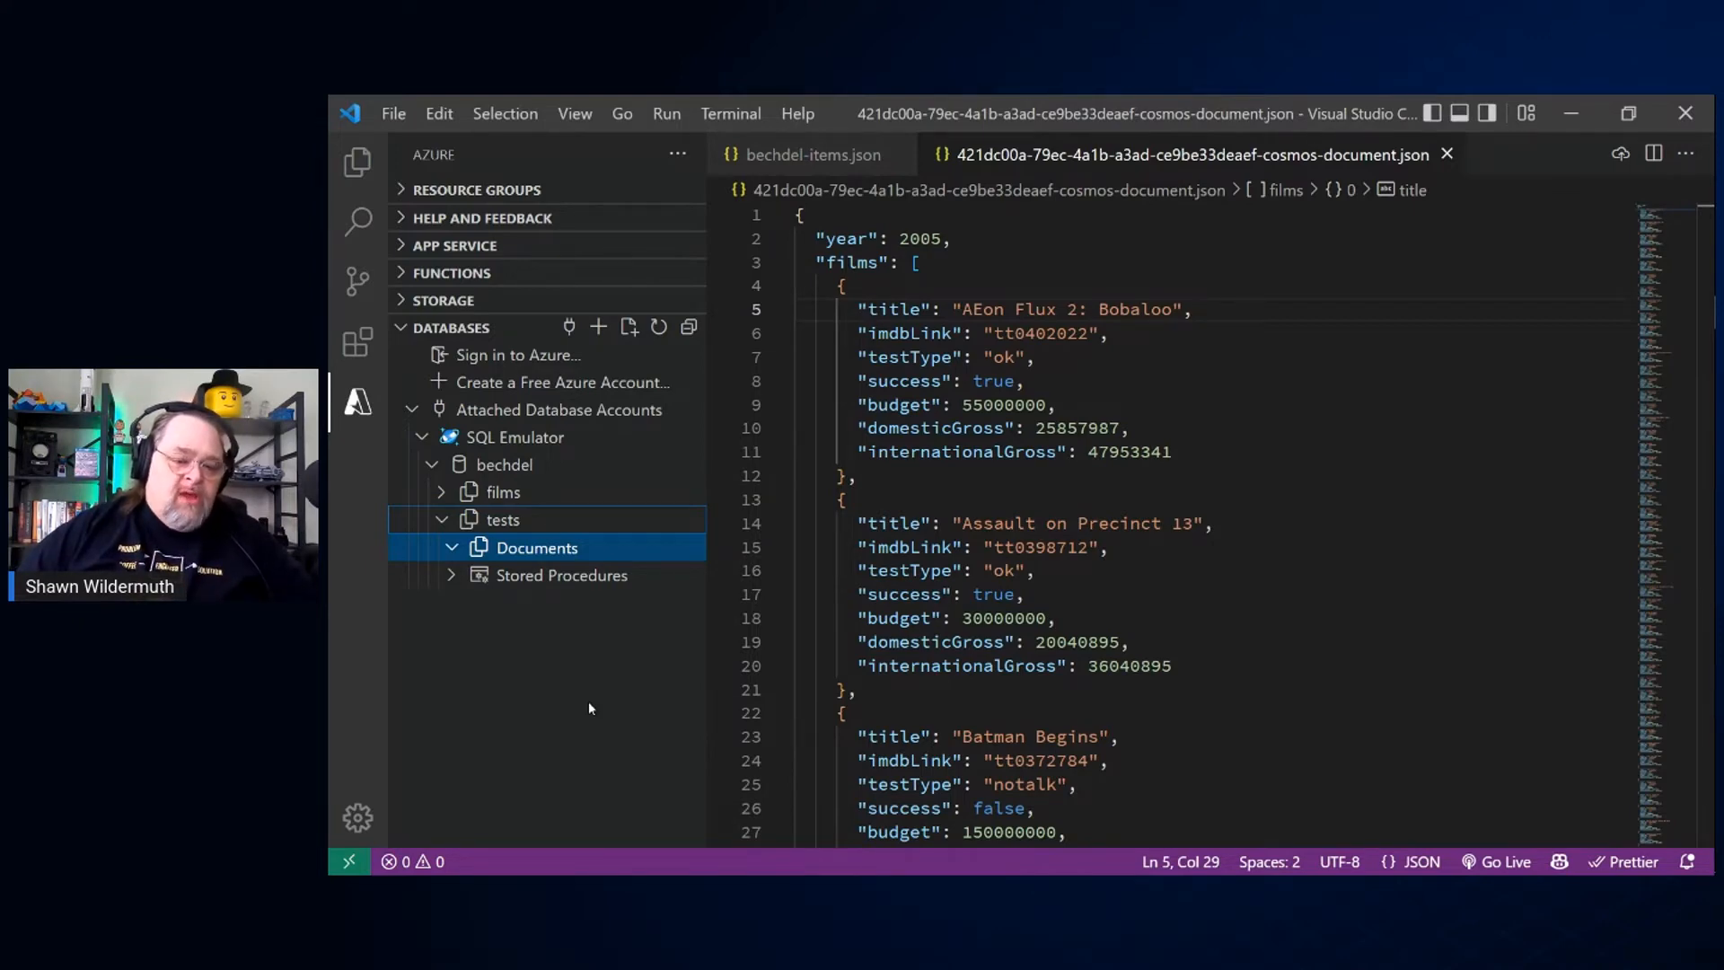
# Step: Switch to the running PowerPoint slide show and advance from the Demo slide to the Thank You slide
pyautogui.hotkey('alt', 'Tab')
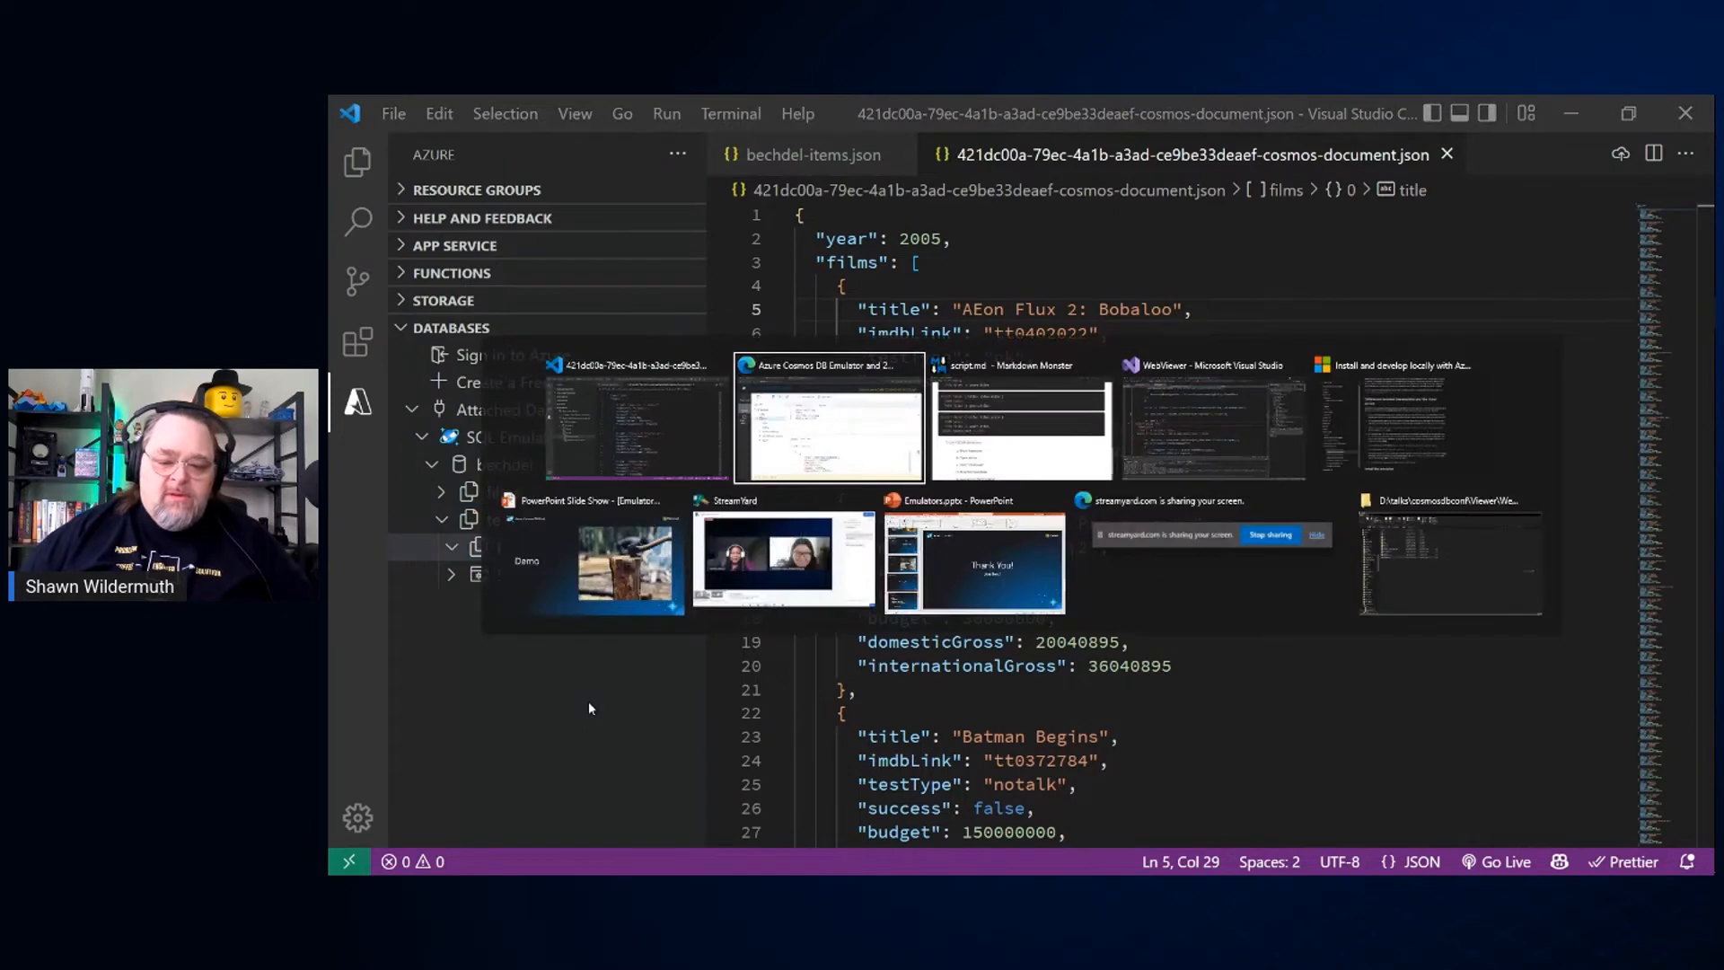
pyautogui.hotkey('alt', 'Tab')
pyautogui.hotkey('alt', 'Tab')
pyautogui.hotkey('alt', 'Tab')
pyautogui.hotkey('alt', 'Tab')
pyautogui.hotkey('alt', 'Tab')
pyautogui.hotkey('alt', 'Tab')
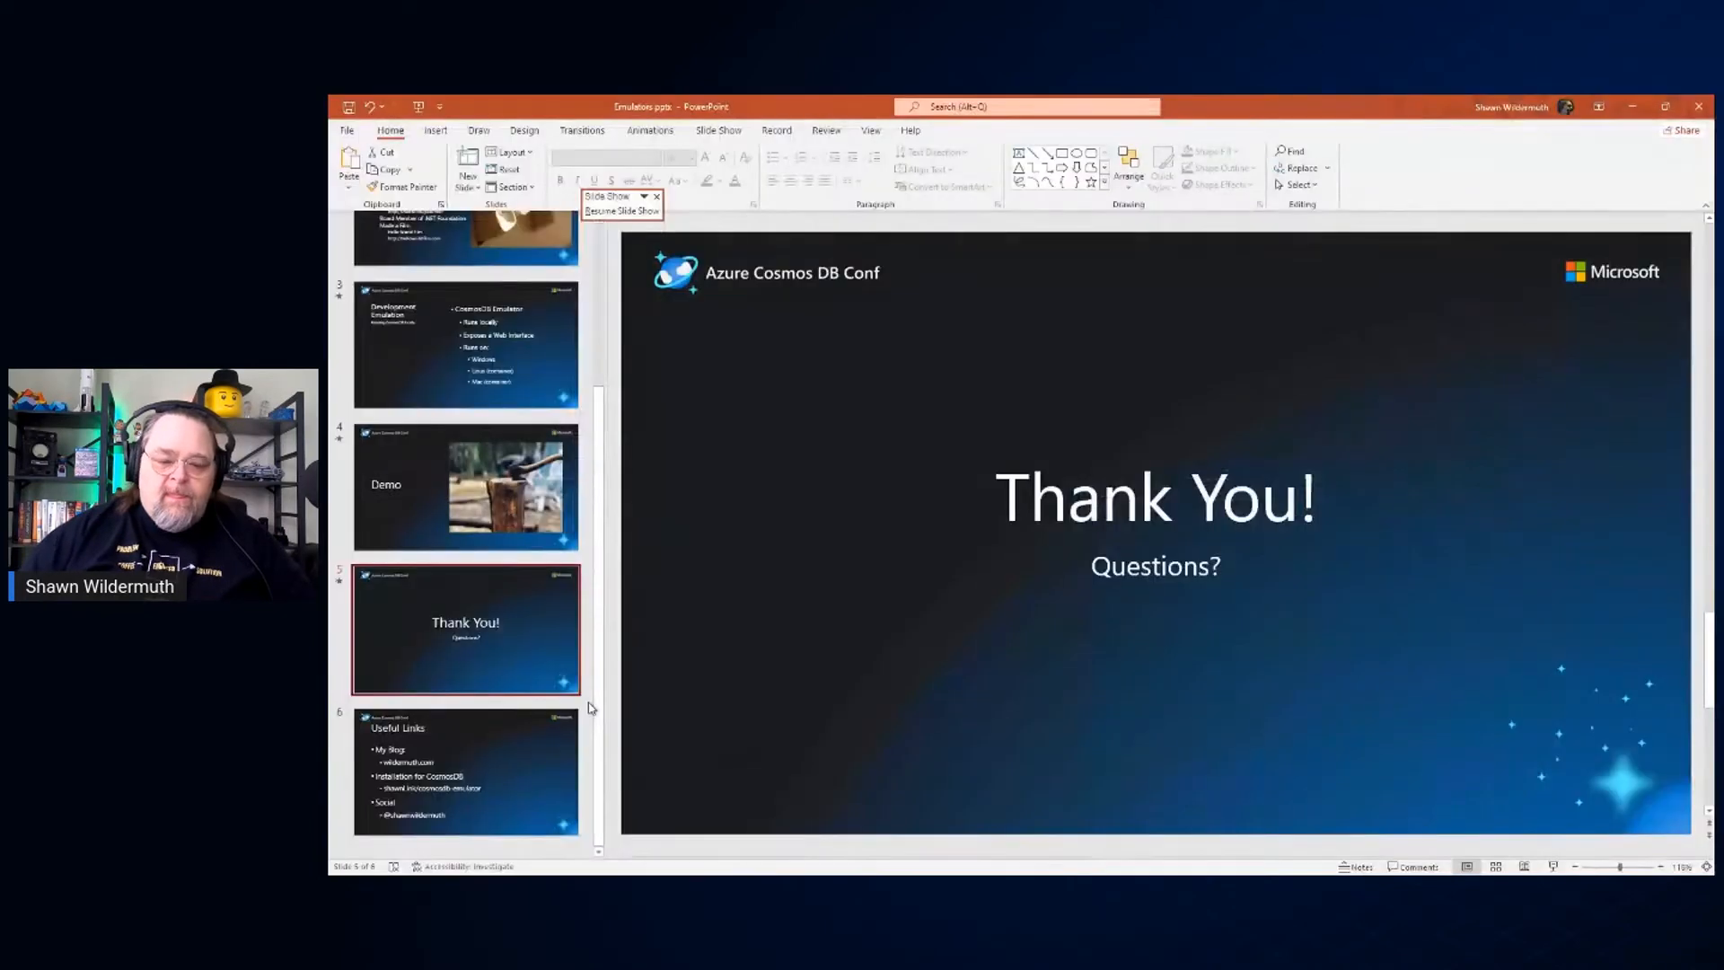
pyautogui.hotkey('alt', 'Tab')
pyautogui.hotkey('alt', 'Tab')
pyautogui.hotkey('alt', 'Tab')
pyautogui.hotkey('alt', 'Tab')
pyautogui.hotkey('alt', 'Tab')
pyautogui.hotkey('alt', 'Tab')
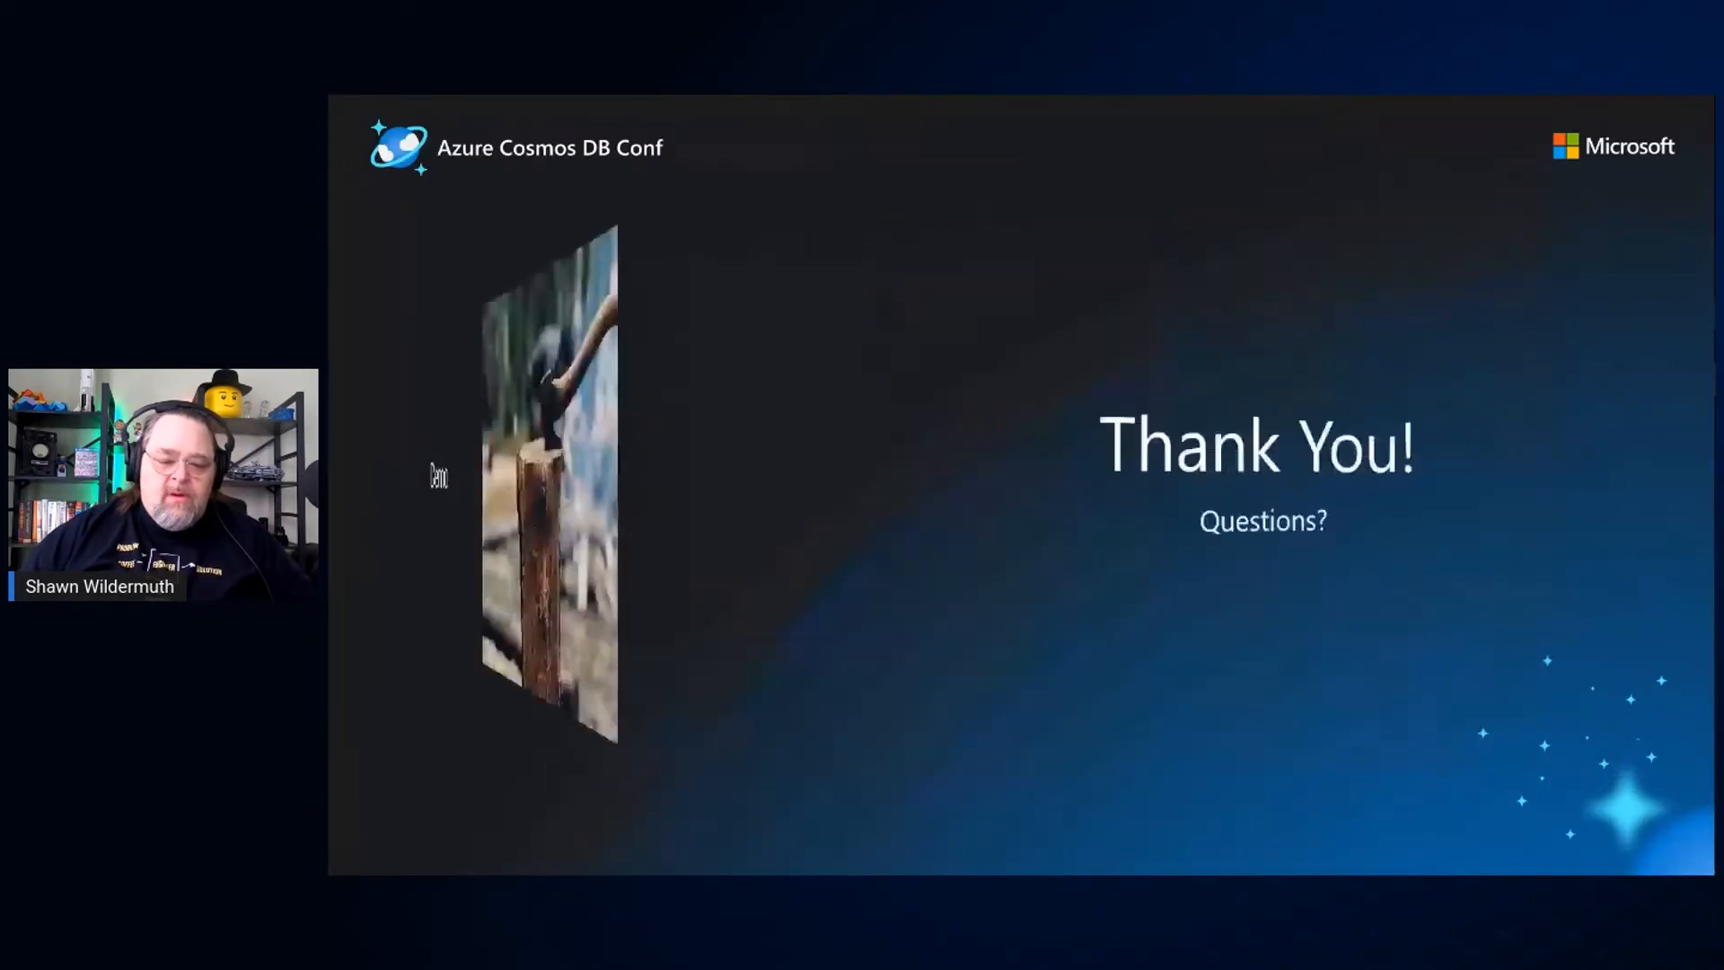